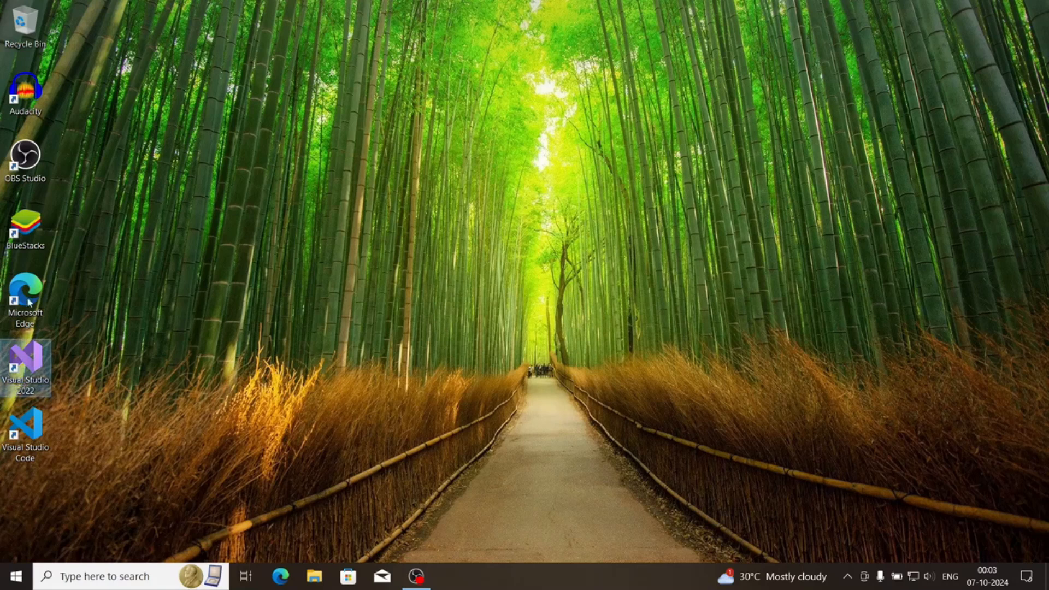
{"action": "left_click", "coordinate": [26, 226]}
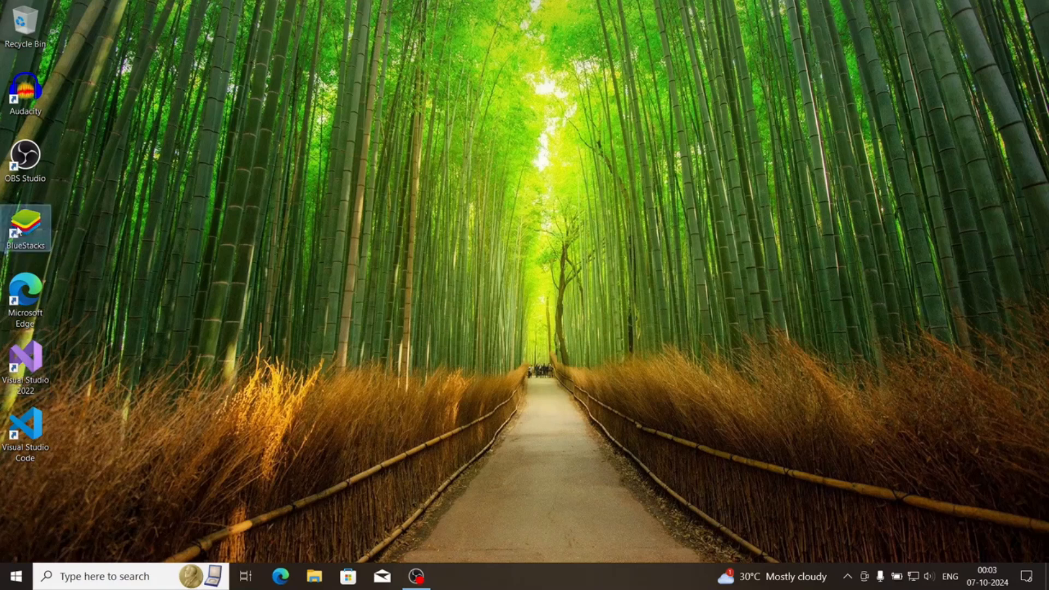
{"action": "left_click", "coordinate": [545, 449]}
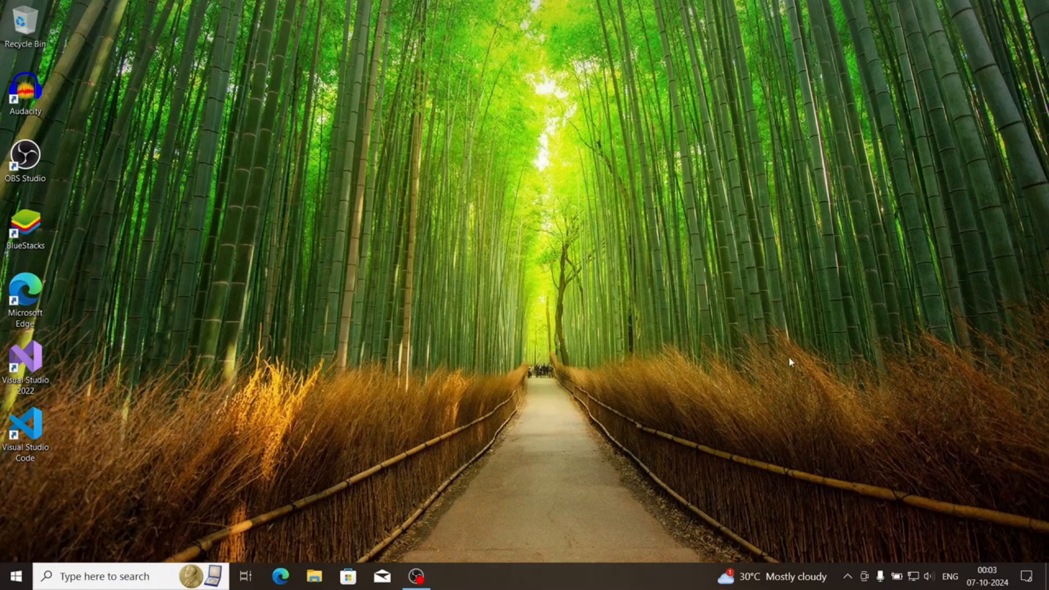
Open Task Manager in a maximized window and show the performance details of Disk 0 (C:)
{"action": "key", "text": "ctrl+shift+Escape"}
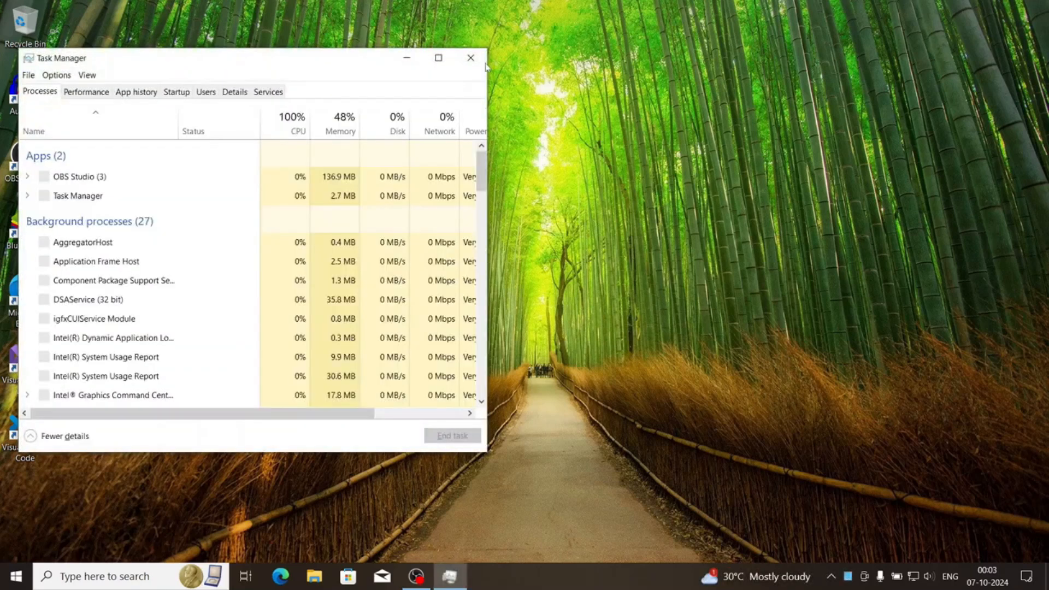
{"action": "double_click", "coordinate": [71, 55]}
{"action": "left_click", "coordinate": [67, 39]}
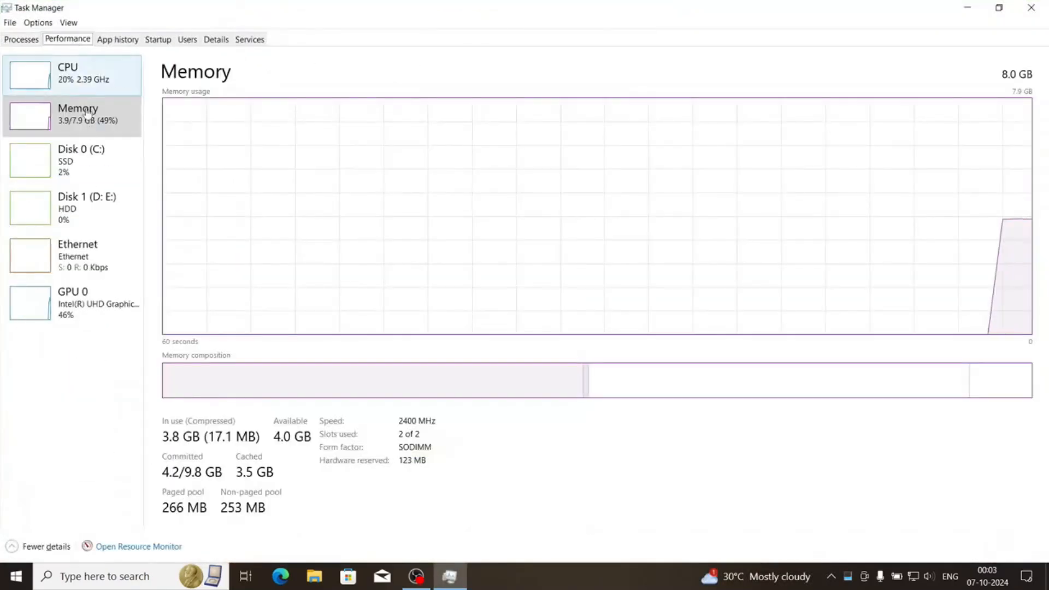
{"action": "left_click", "coordinate": [86, 218]}
{"action": "left_click", "coordinate": [82, 161]}
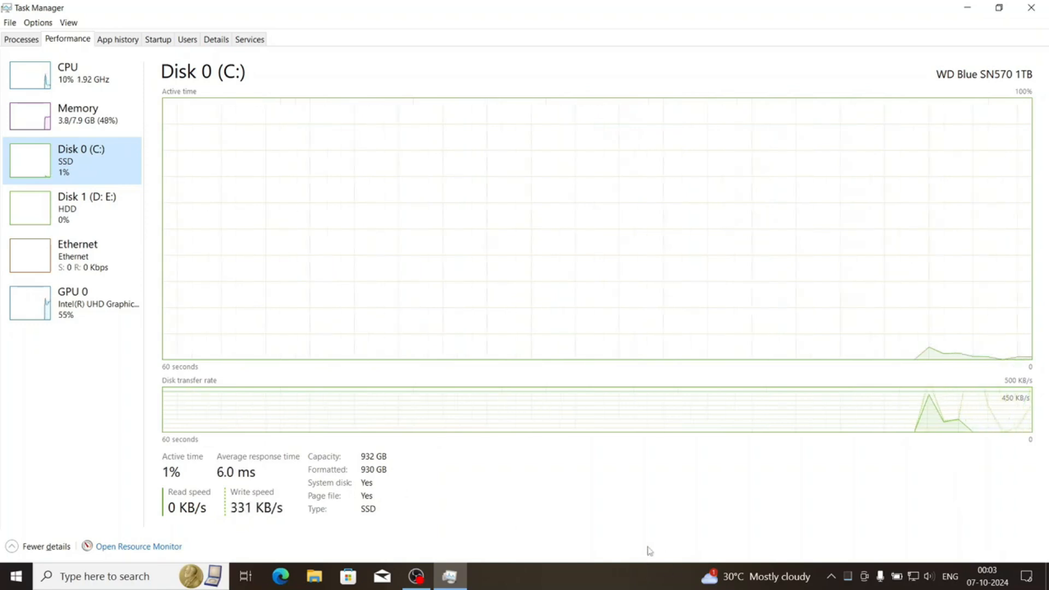
Review the memory, CPU and GPU 0 performance details and close Task Manager
{"action": "left_click", "coordinate": [103, 121]}
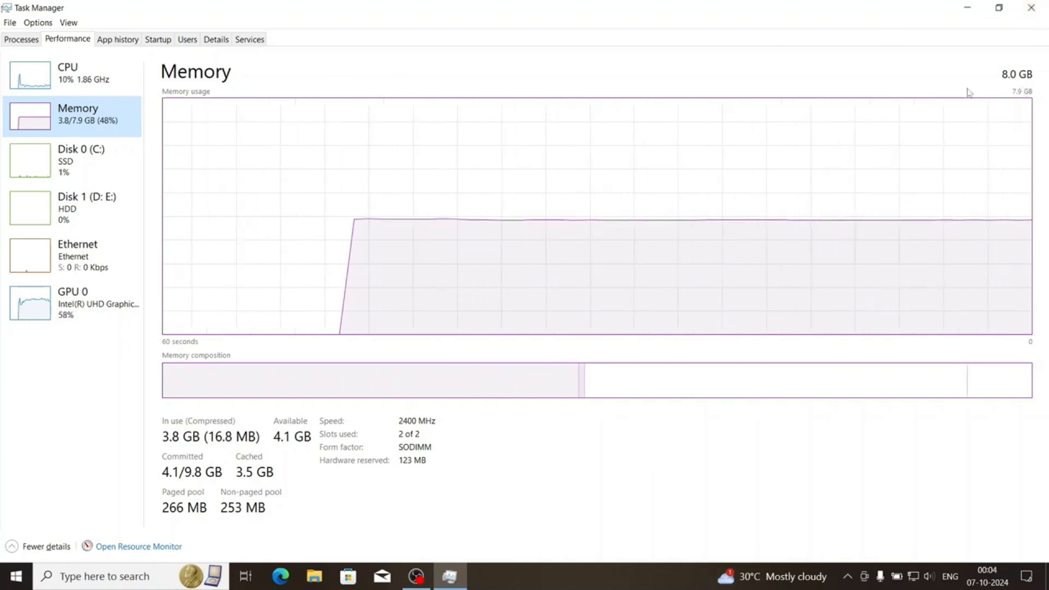
{"action": "left_click", "coordinate": [57, 67]}
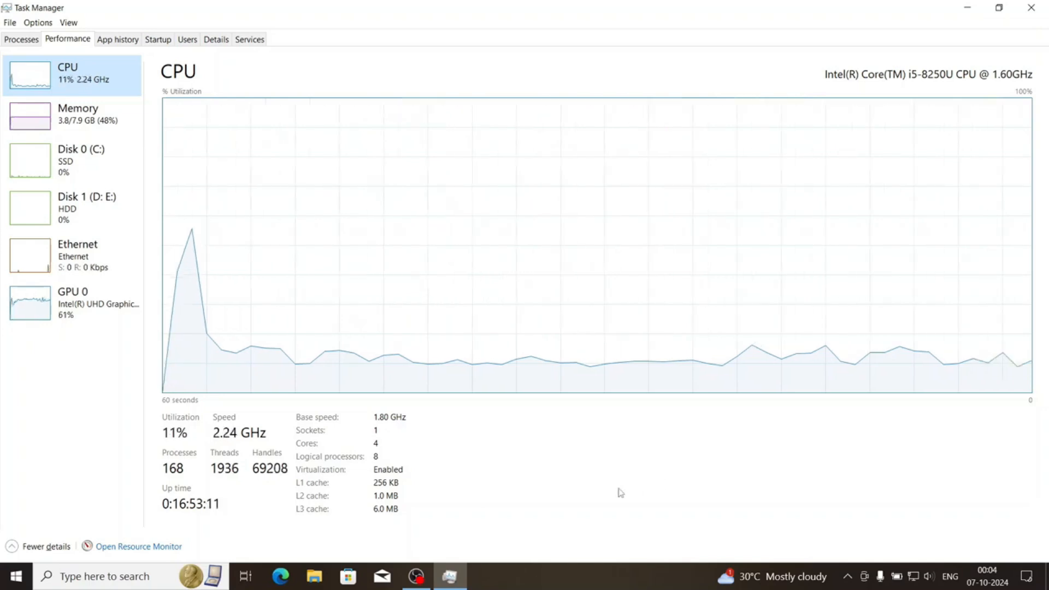
{"action": "left_click", "coordinate": [48, 288]}
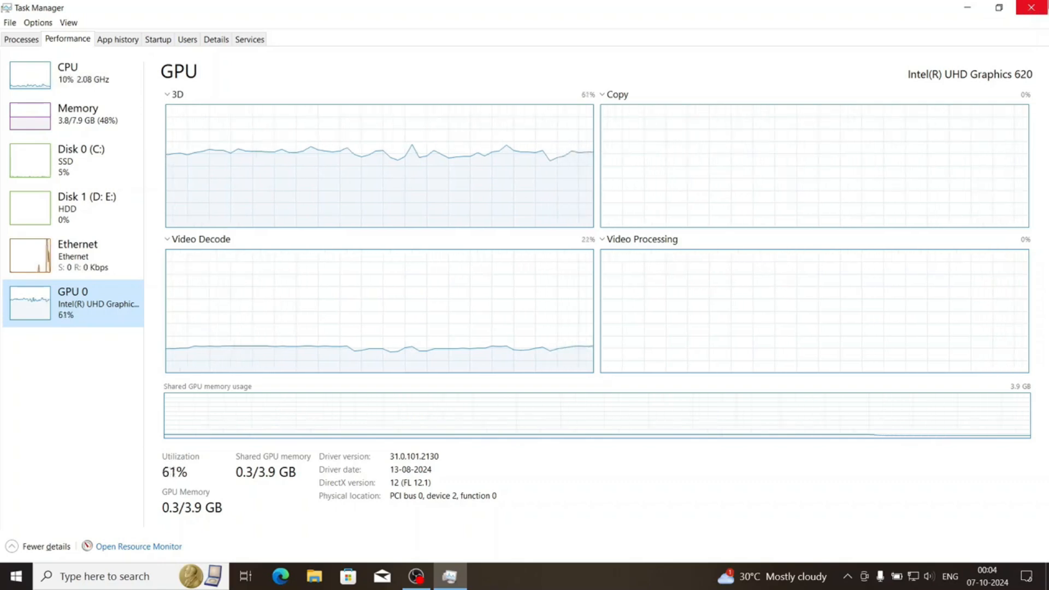
{"action": "left_click", "coordinate": [1037, 5]}
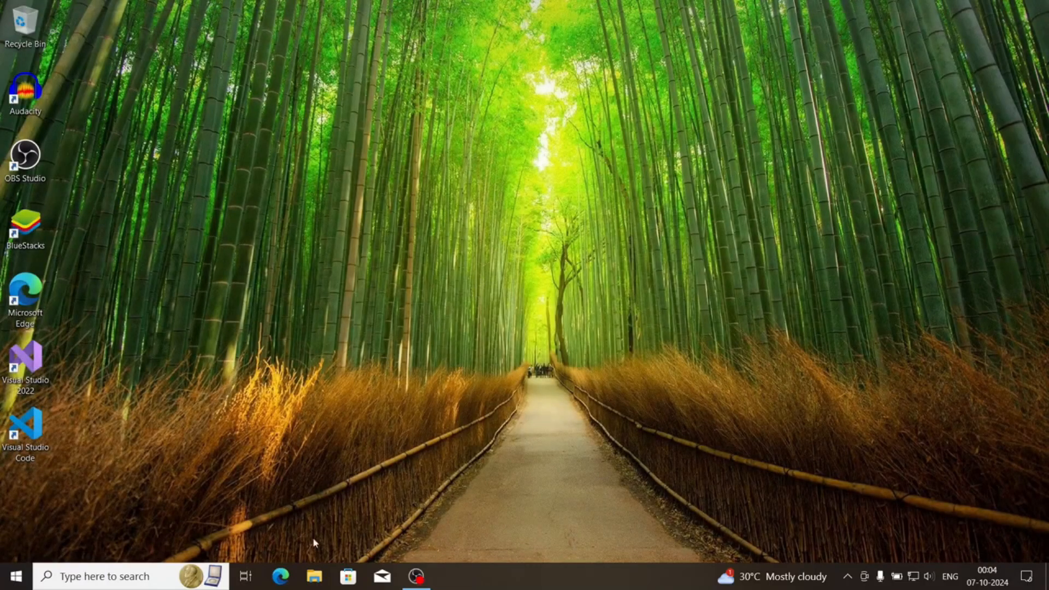
Open Microsoft Edge and search the web for "flutter sdk"
{"action": "left_click", "coordinate": [281, 576]}
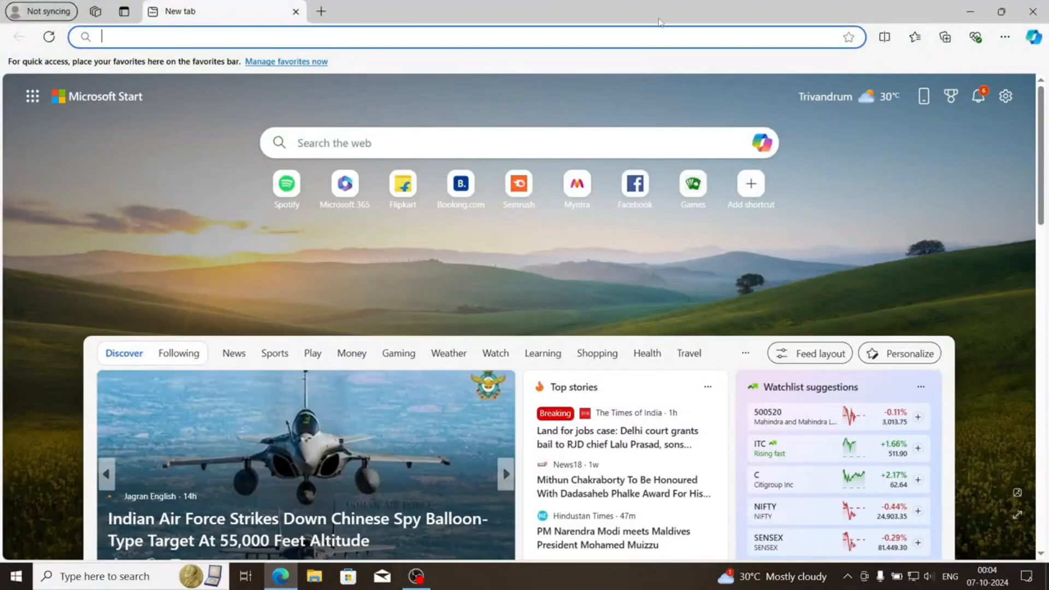
{"action": "left_click", "coordinate": [620, 43]}
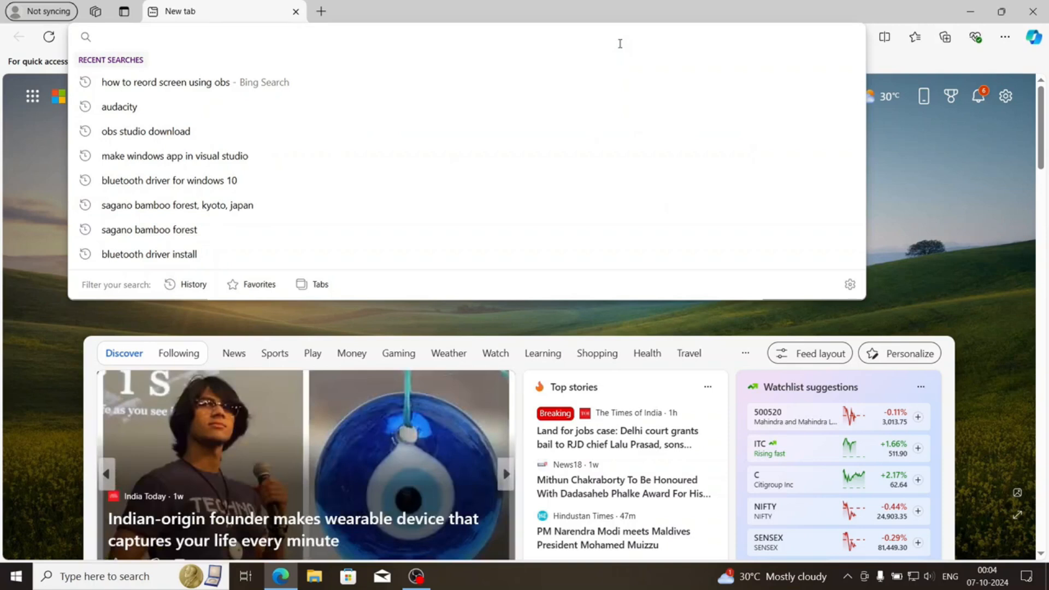
{"action": "type", "text": "flu"}
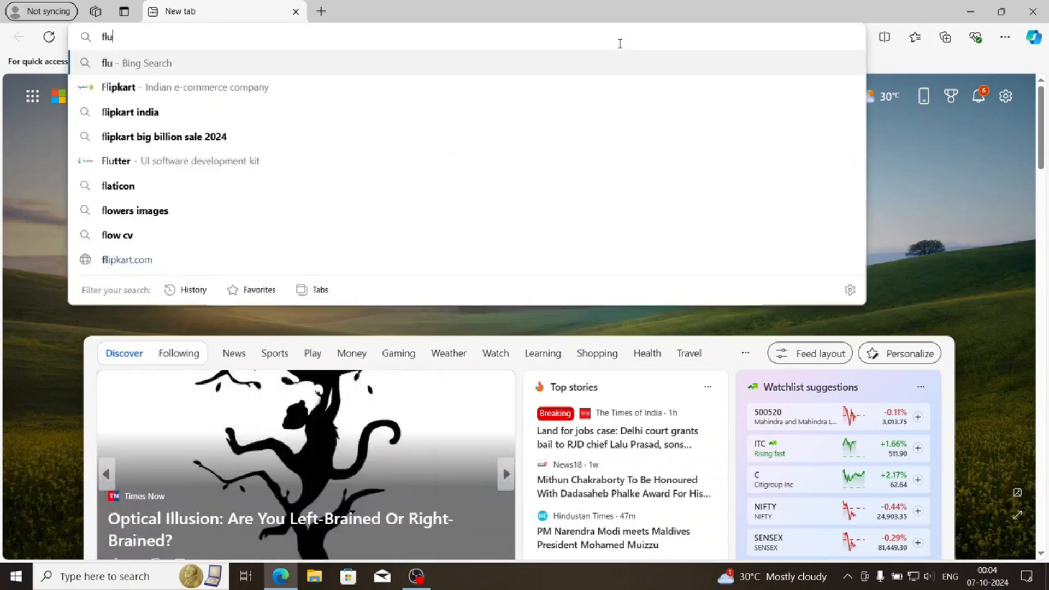
{"action": "type", "text": "tter sdk"}
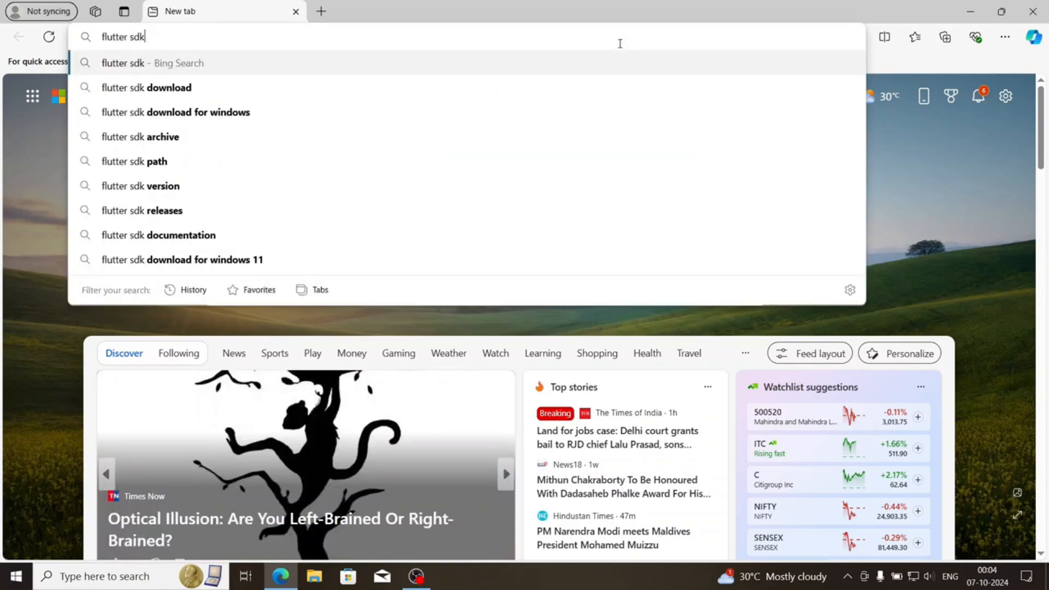
{"action": "key", "text": "Return"}
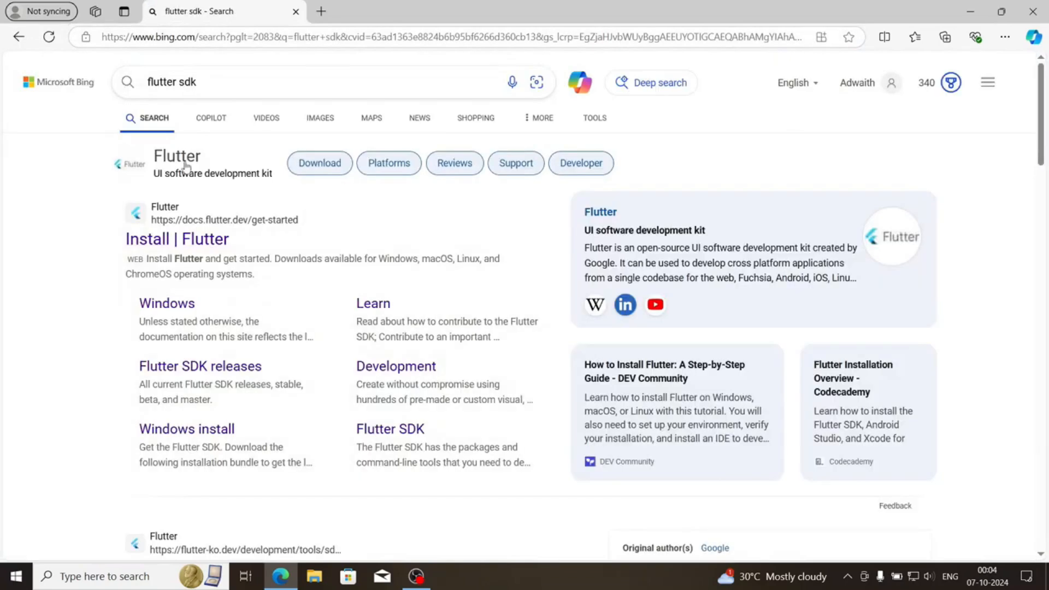
Open the Flutter SDK releases page from the search results and accept its cookie notice
{"action": "scroll", "coordinate": [187, 327], "scroll_direction": "down", "scroll_amount": 3}
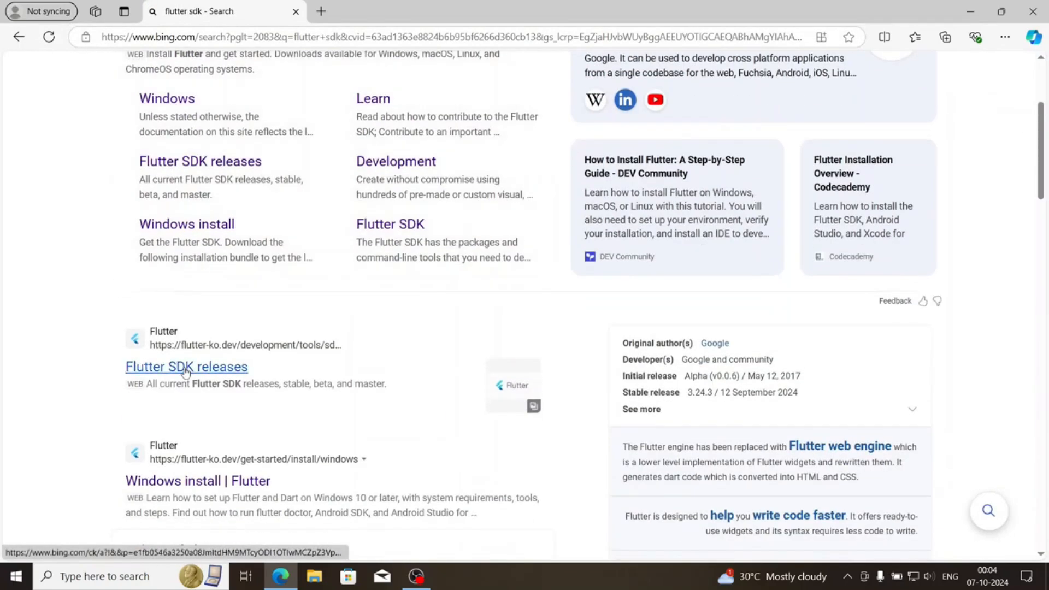
{"action": "left_click", "coordinate": [188, 367]}
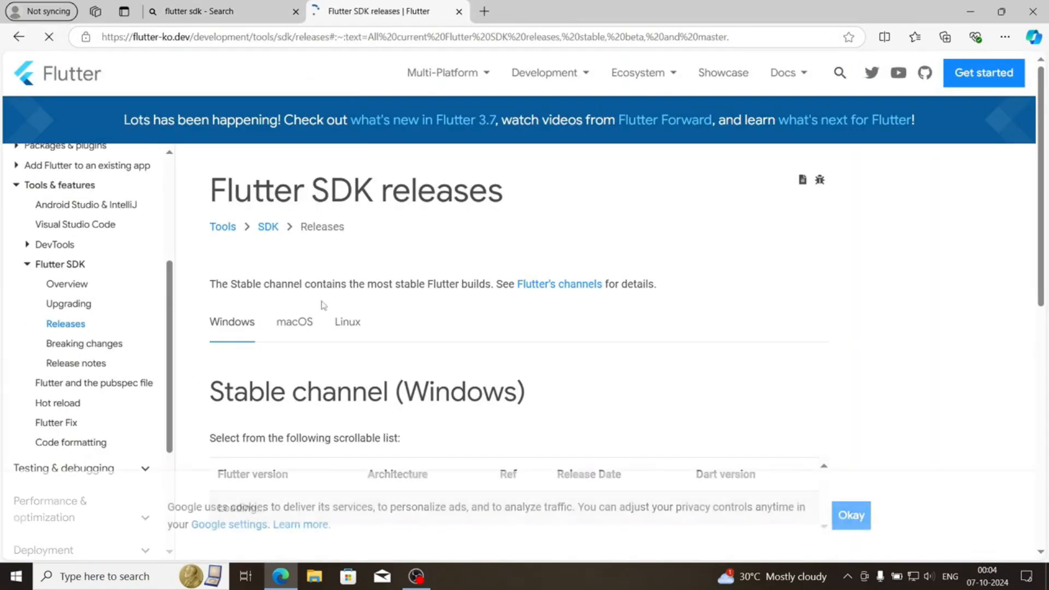
{"action": "left_click", "coordinate": [861, 512]}
Download Flutter version 3.24.3 (x64) from the Windows stable channel list
{"action": "scroll", "coordinate": [482, 366], "scroll_direction": "down", "scroll_amount": 6}
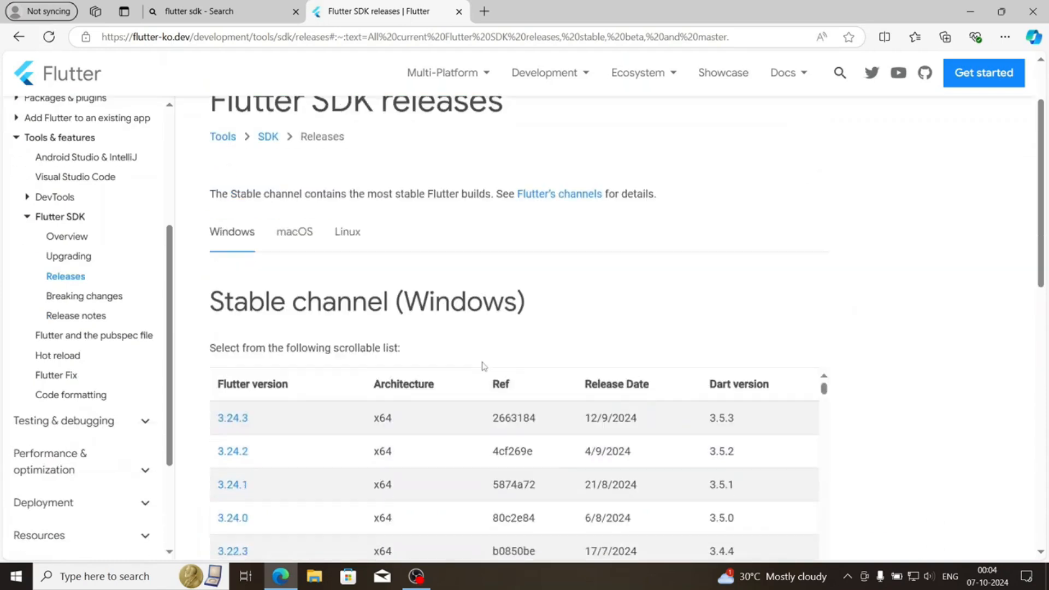
{"action": "scroll", "coordinate": [811, 379], "scroll_direction": "down", "scroll_amount": 7}
{"action": "scroll", "coordinate": [649, 364], "scroll_direction": "up", "scroll_amount": 12}
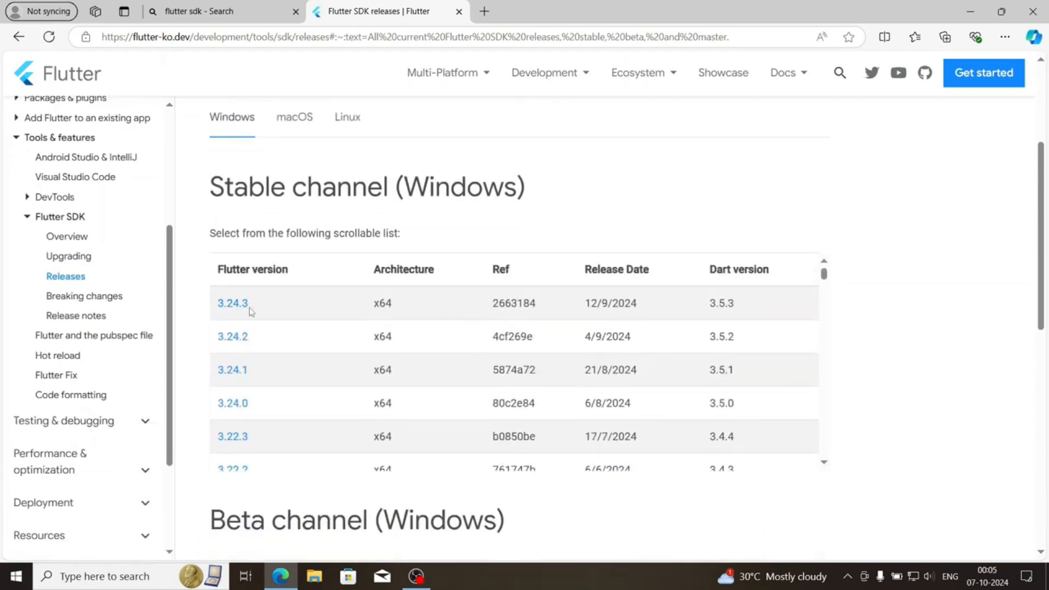
{"action": "scroll", "coordinate": [745, 366], "scroll_direction": "down", "scroll_amount": 10}
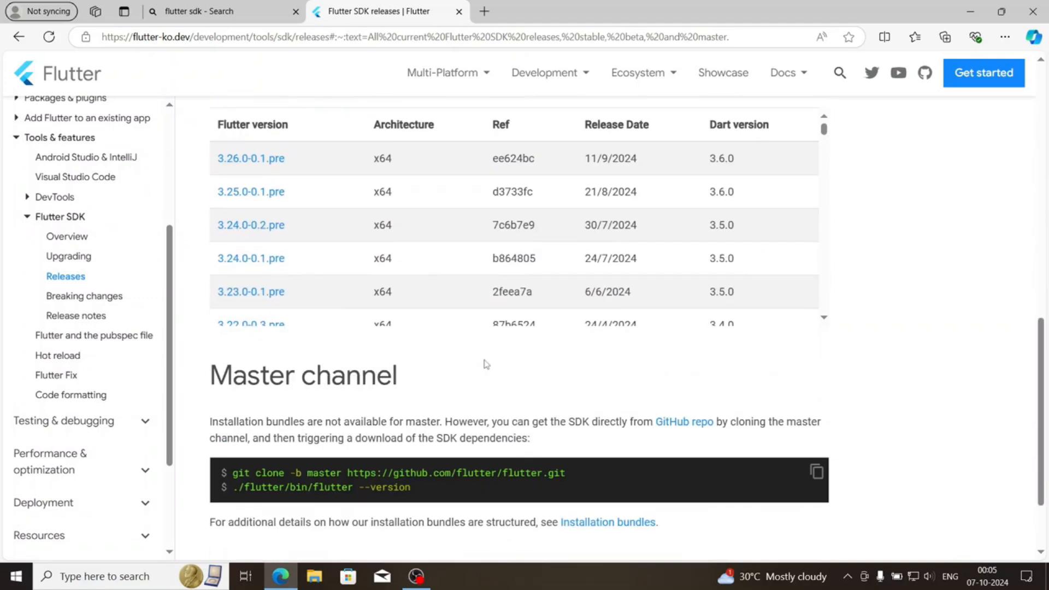
{"action": "scroll", "coordinate": [390, 386], "scroll_direction": "up", "scroll_amount": 10}
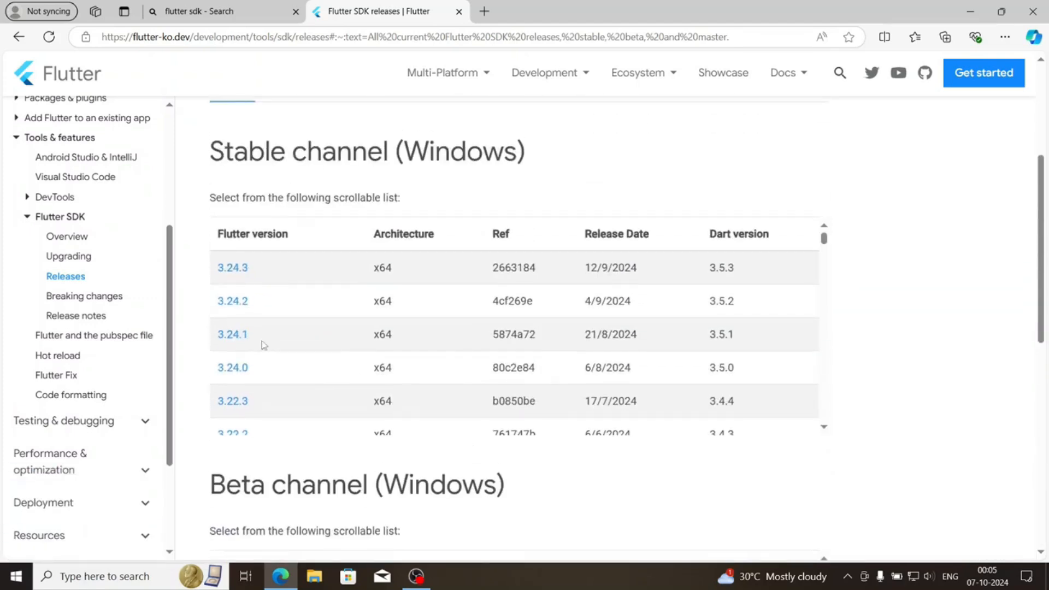
{"action": "left_click", "coordinate": [229, 269]}
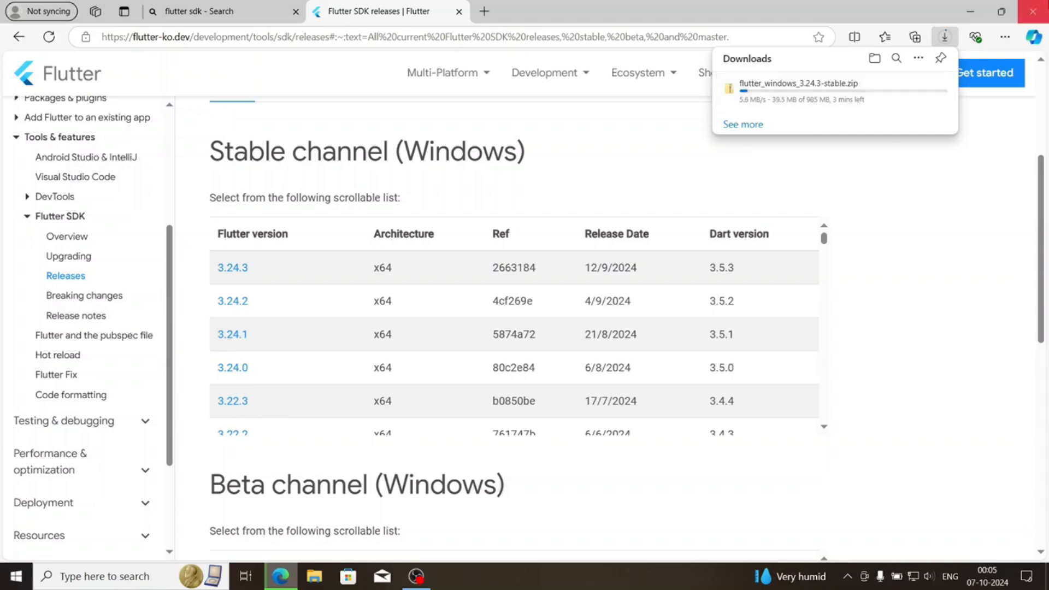
Check the Flutter archive's progress in the browser's full download list and open a new tab
{"action": "left_click", "coordinate": [1005, 37]}
{"action": "left_click", "coordinate": [872, 222]}
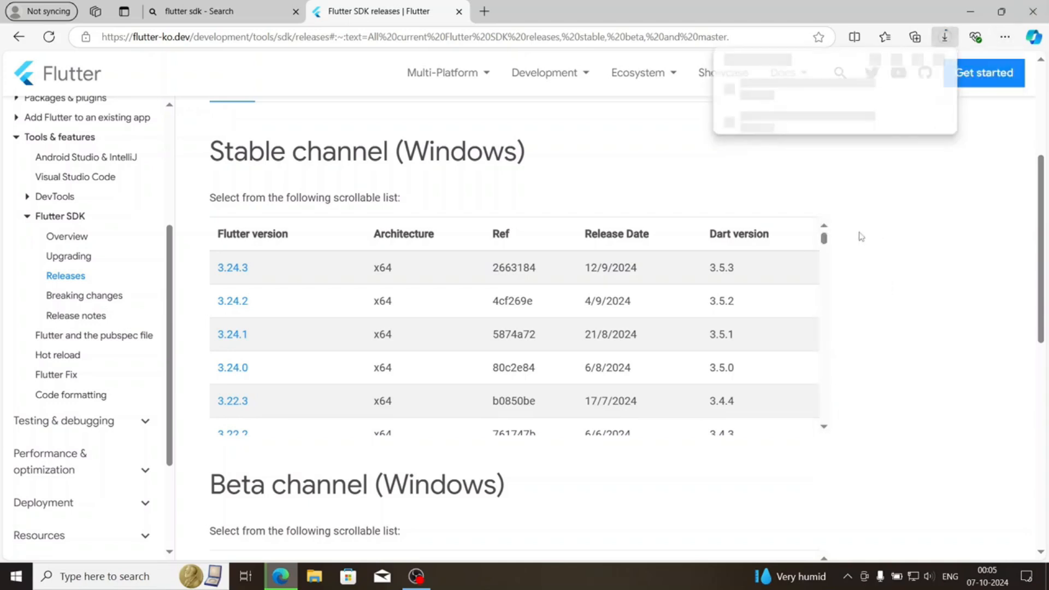
{"action": "left_click", "coordinate": [742, 124]}
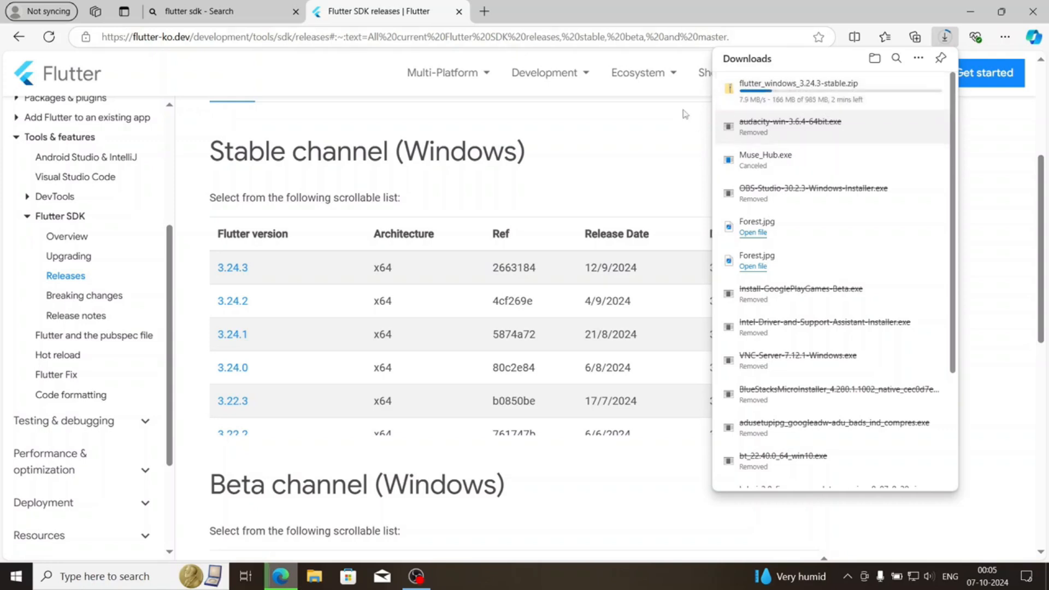
{"action": "left_click", "coordinate": [667, 41]}
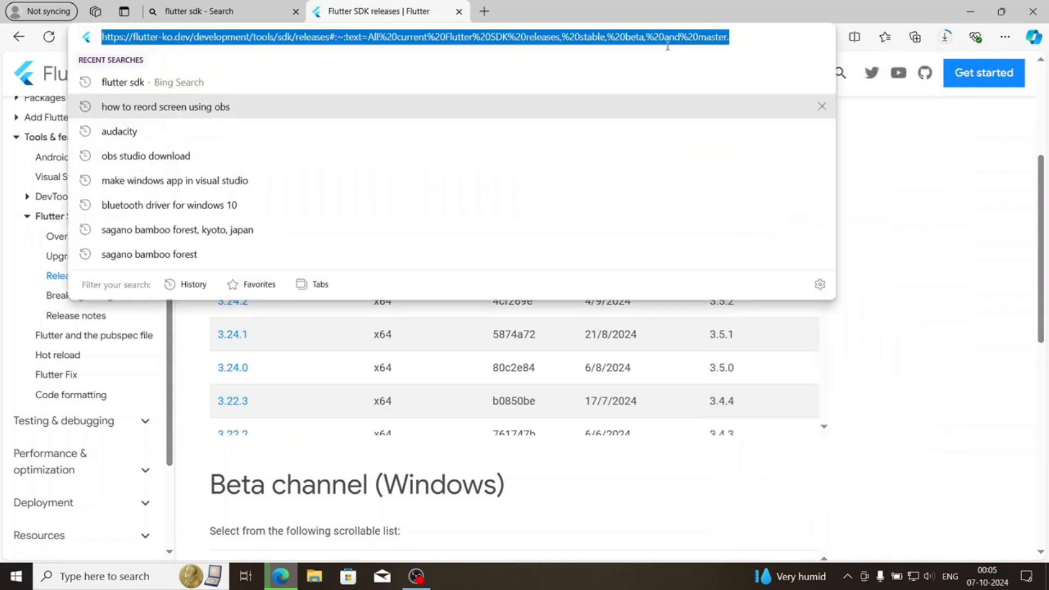
{"action": "left_click", "coordinate": [484, 11]}
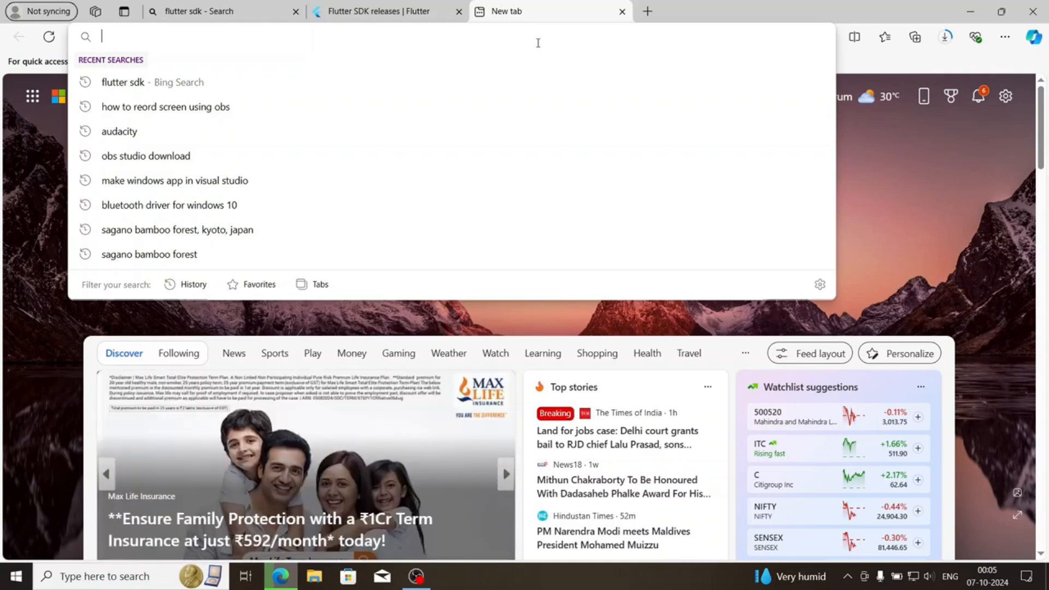
Search Windows for "vs" to check whether Visual Studio Code is installed, and dismiss the search
{"action": "key", "text": "super"}
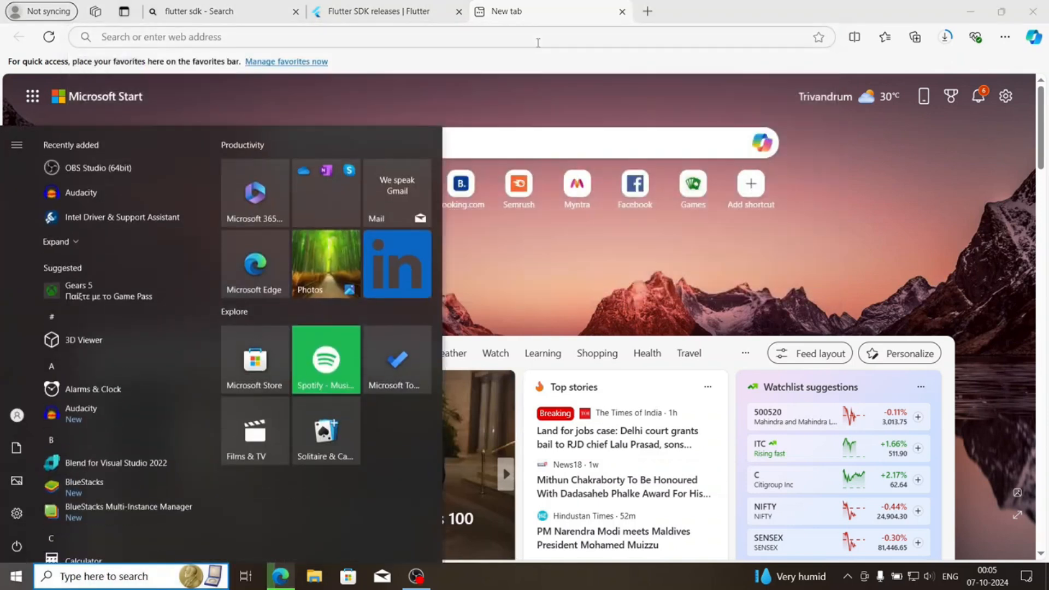
{"action": "type", "text": "vs"}
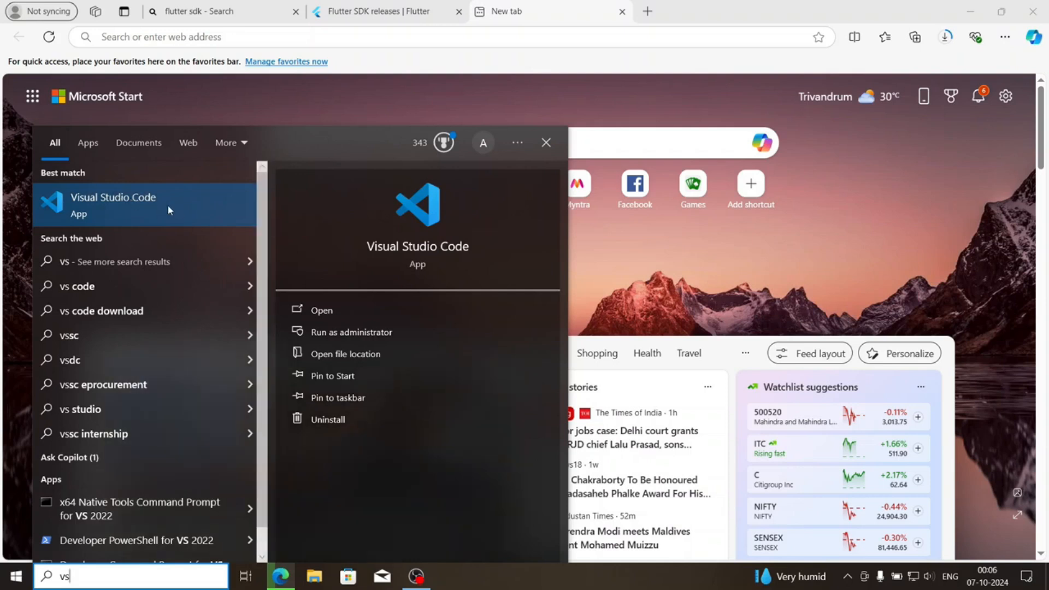
{"action": "key", "text": "Escape"}
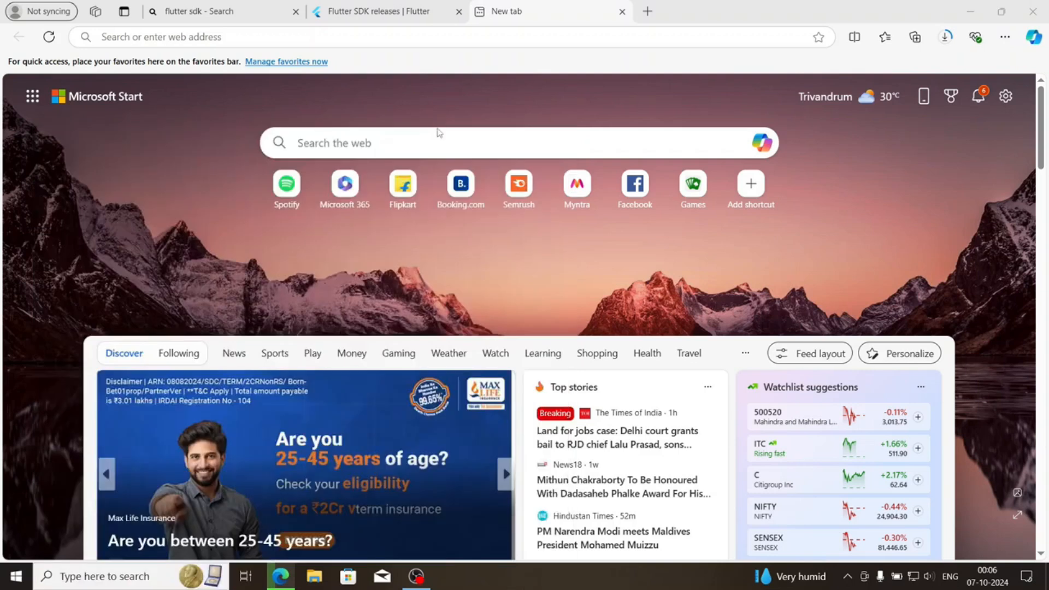
Search the web for "android studio download" in the new tab
{"action": "left_click", "coordinate": [390, 34]}
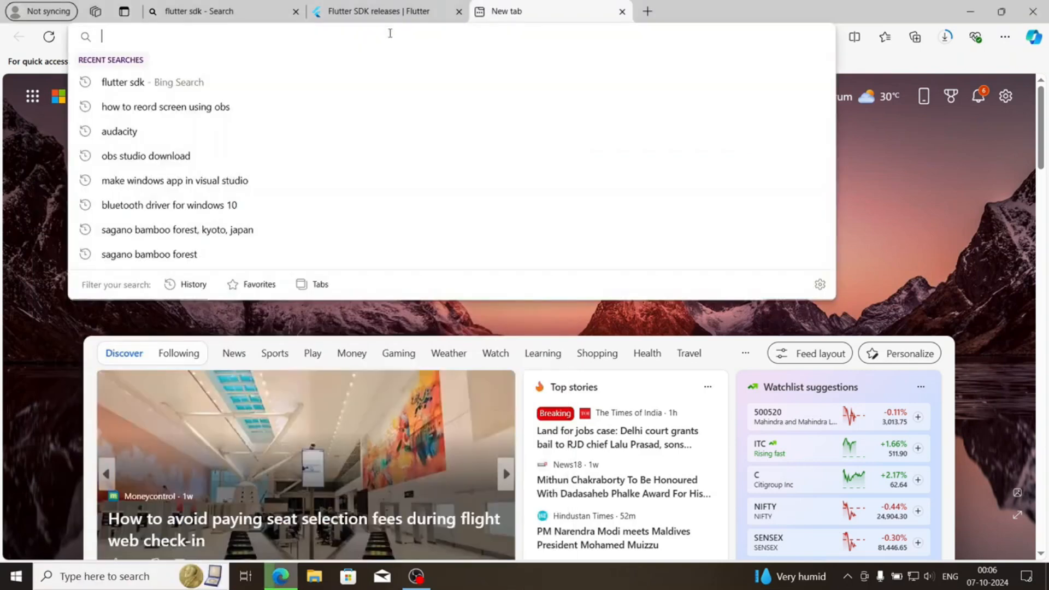
{"action": "type", "text": "android studio"}
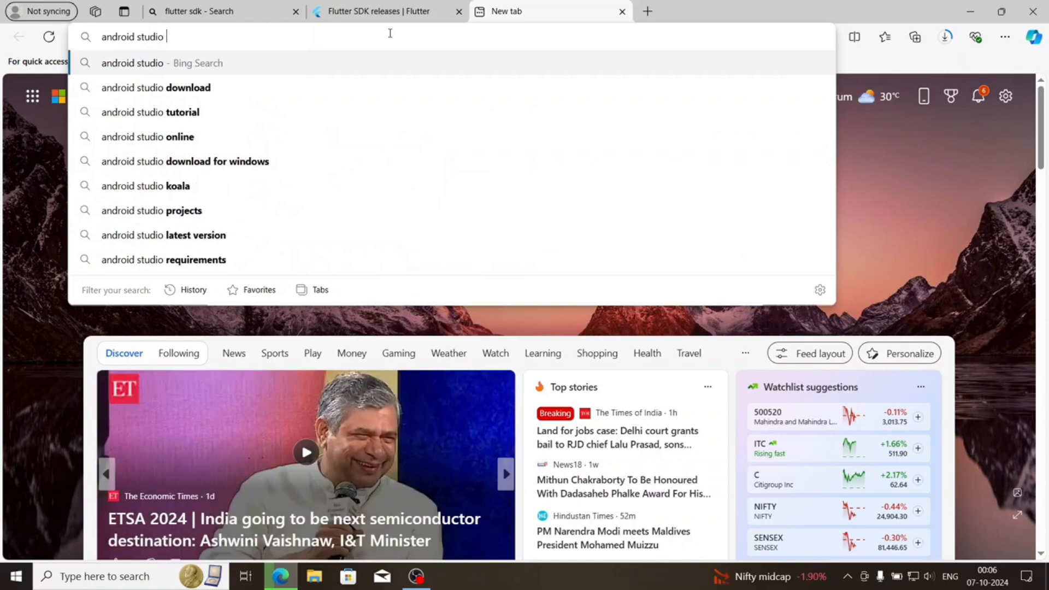
{"action": "left_click", "coordinate": [235, 88]}
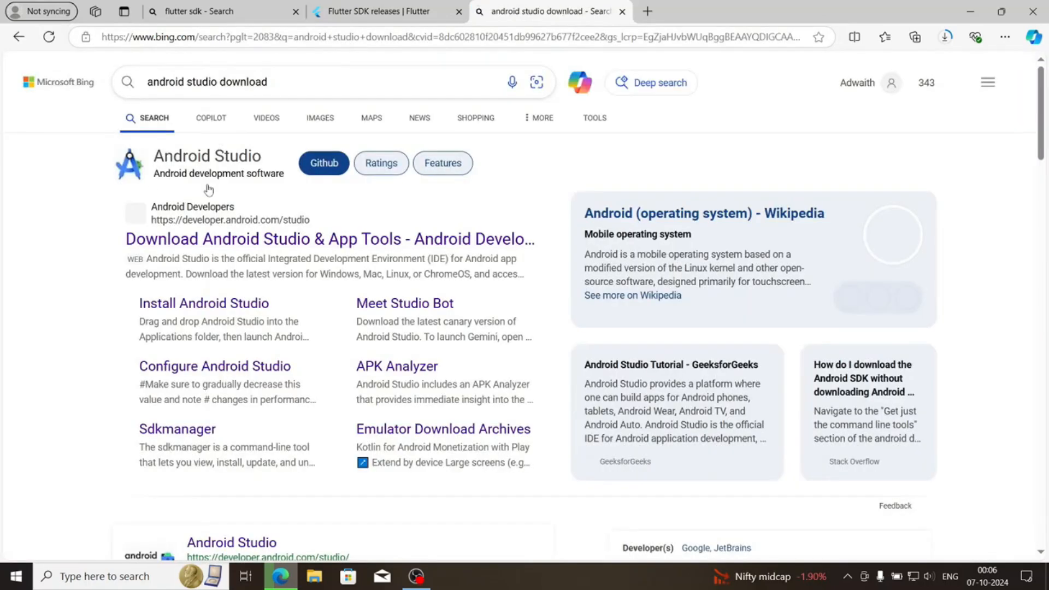
Open the Android Developers download page for Android Studio from the search results and look through its feature overview
{"action": "left_click", "coordinate": [209, 230]}
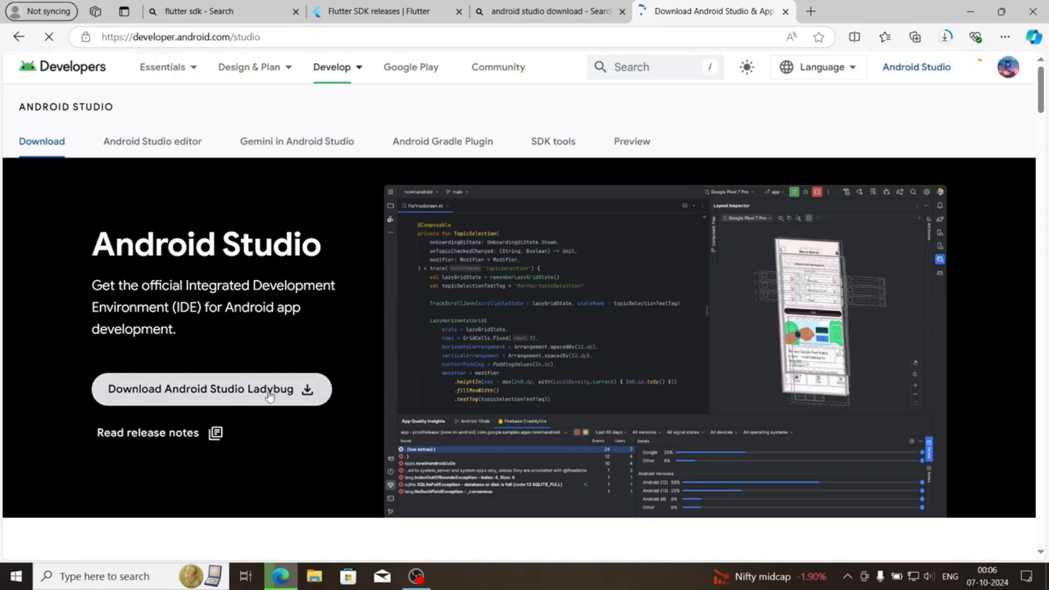
{"action": "scroll", "coordinate": [246, 355], "scroll_direction": "down", "scroll_amount": 7}
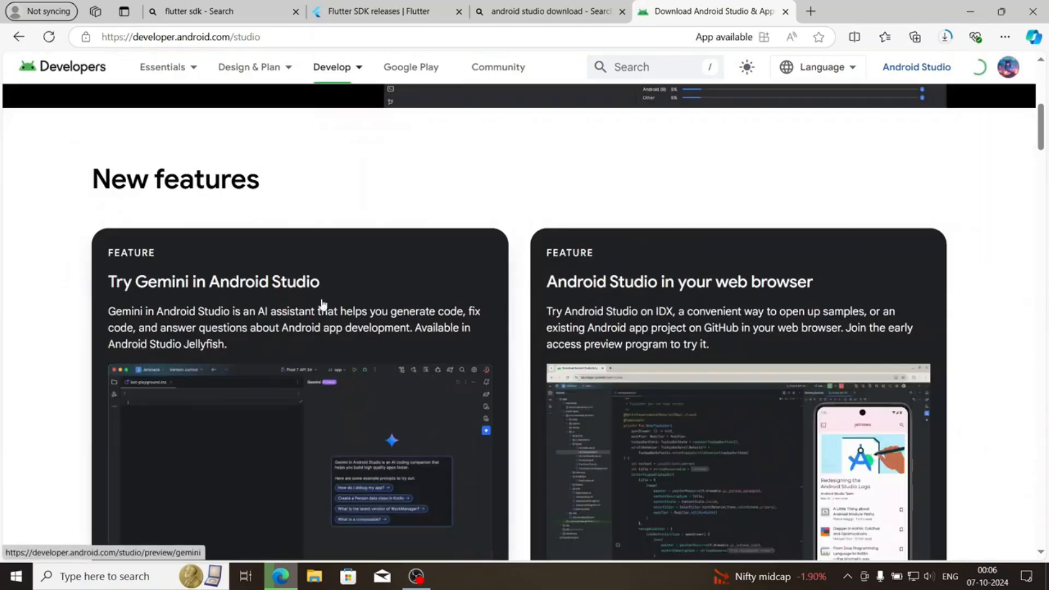
{"action": "scroll", "coordinate": [553, 288], "scroll_direction": "down", "scroll_amount": 10}
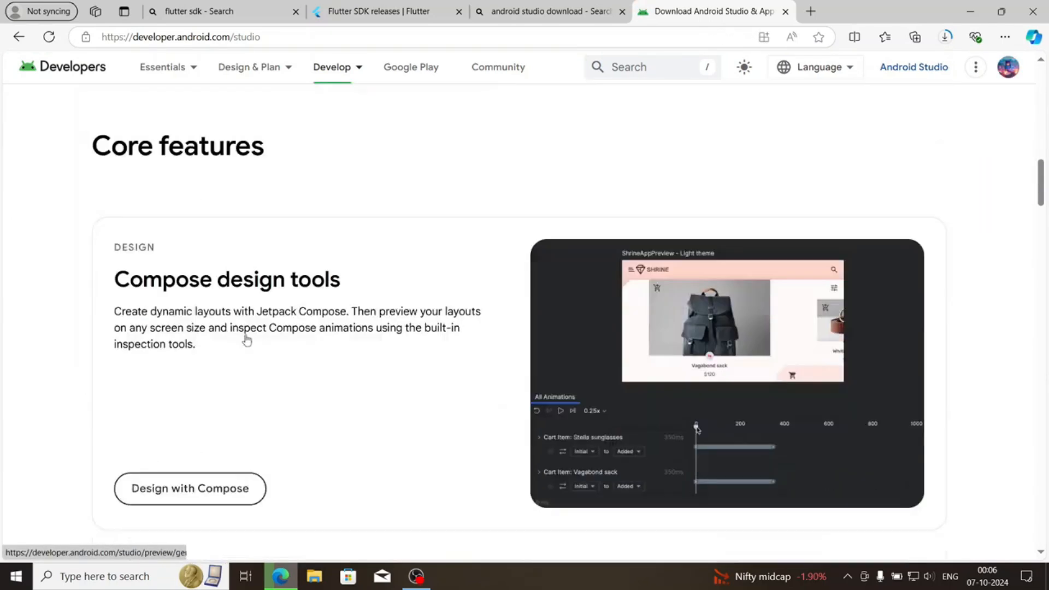
{"action": "scroll", "coordinate": [563, 196], "scroll_direction": "down", "scroll_amount": 14}
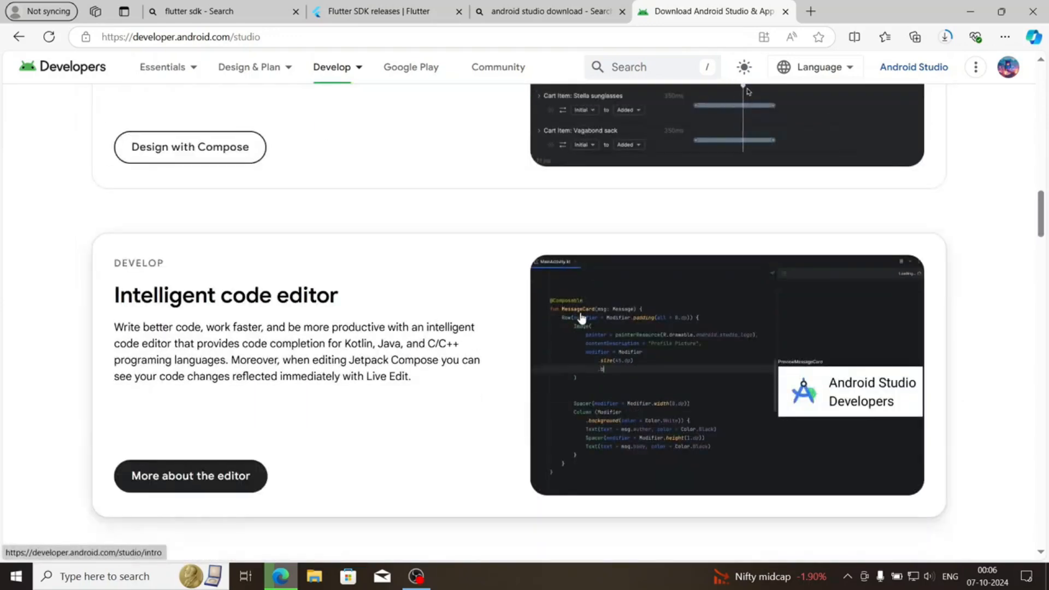
{"action": "scroll", "coordinate": [417, 391], "scroll_direction": "down", "scroll_amount": 6}
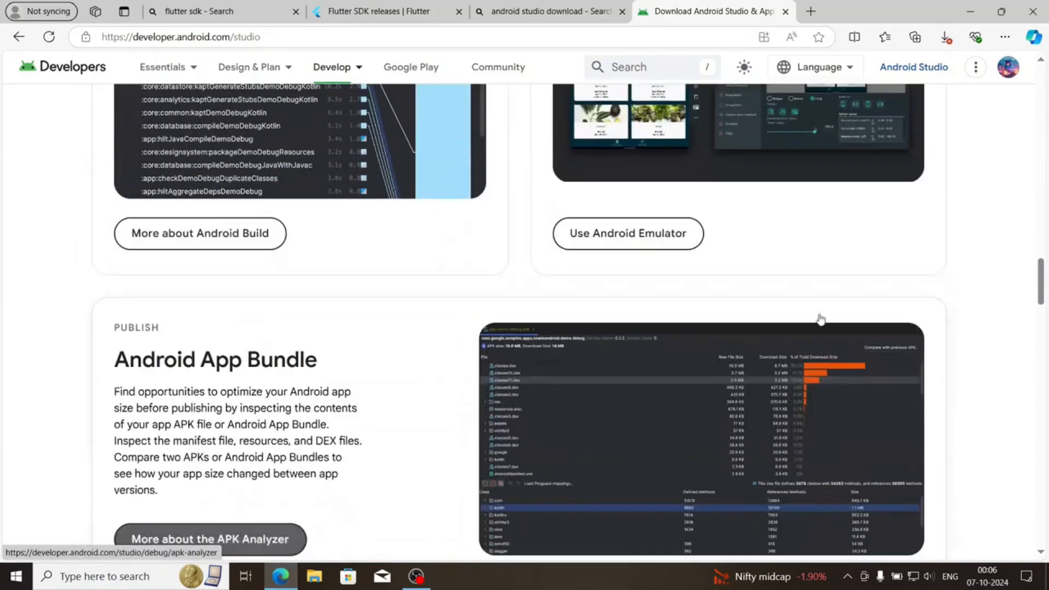
{"action": "scroll", "coordinate": [512, 390], "scroll_direction": "down", "scroll_amount": 7}
{"action": "scroll", "coordinate": [512, 390], "scroll_direction": "up", "scroll_amount": 20}
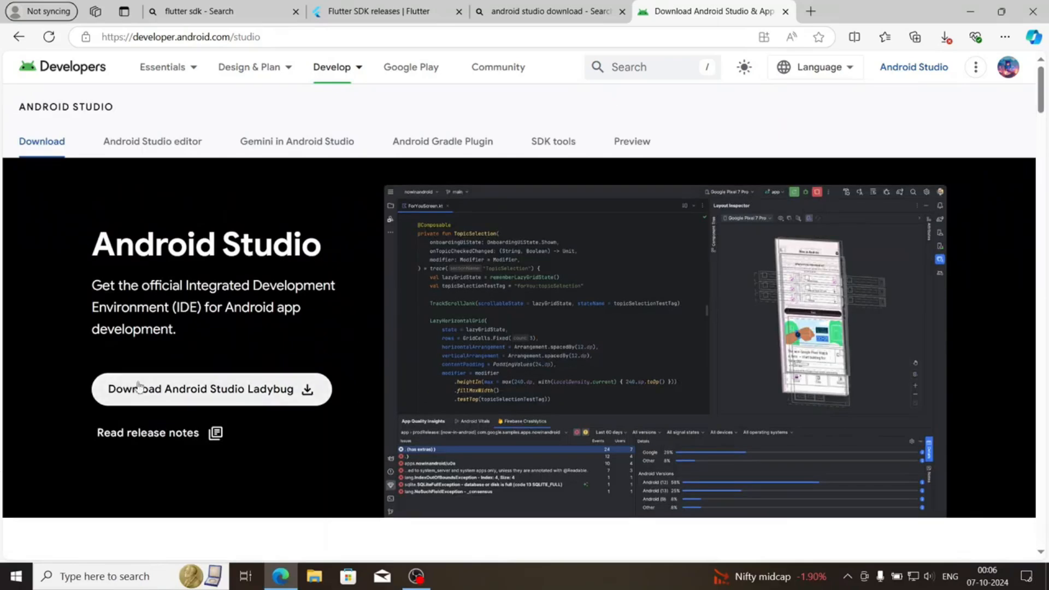
Agree to the terms and conditions and download Android Studio Ladybug | 2024.2.1 for Windows
{"action": "left_click", "coordinate": [190, 394]}
{"action": "scroll", "coordinate": [415, 360], "scroll_direction": "down", "scroll_amount": 15}
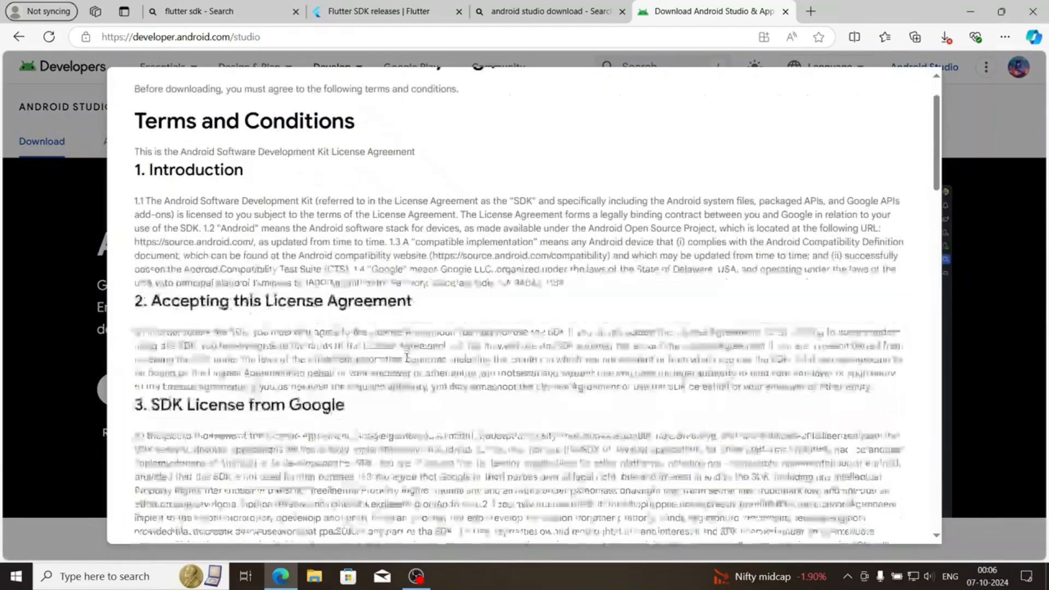
{"action": "scroll", "coordinate": [407, 358], "scroll_direction": "down", "scroll_amount": 15}
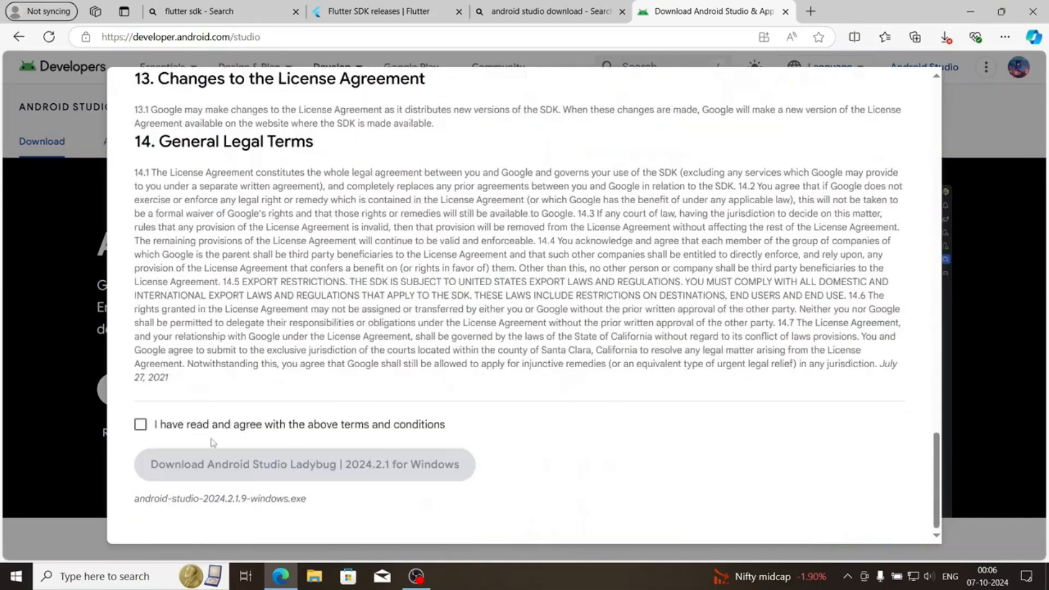
{"action": "left_click", "coordinate": [140, 425]}
{"action": "left_click", "coordinate": [276, 462]}
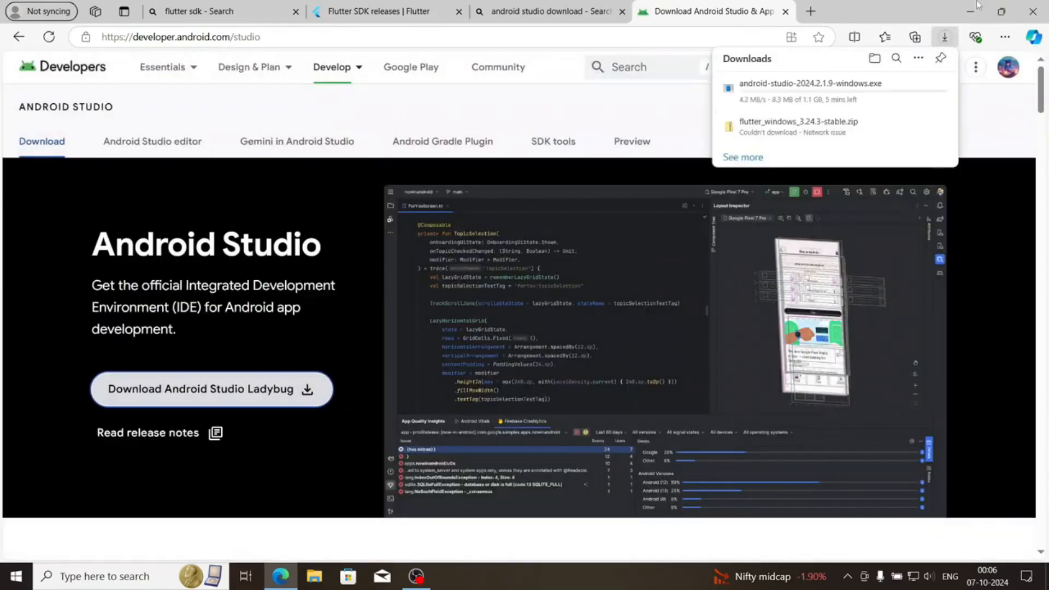
Retry the interrupted flutter_windows_3.24.3-stable.zip download and check the progress of both downloads
{"action": "left_click", "coordinate": [932, 127]}
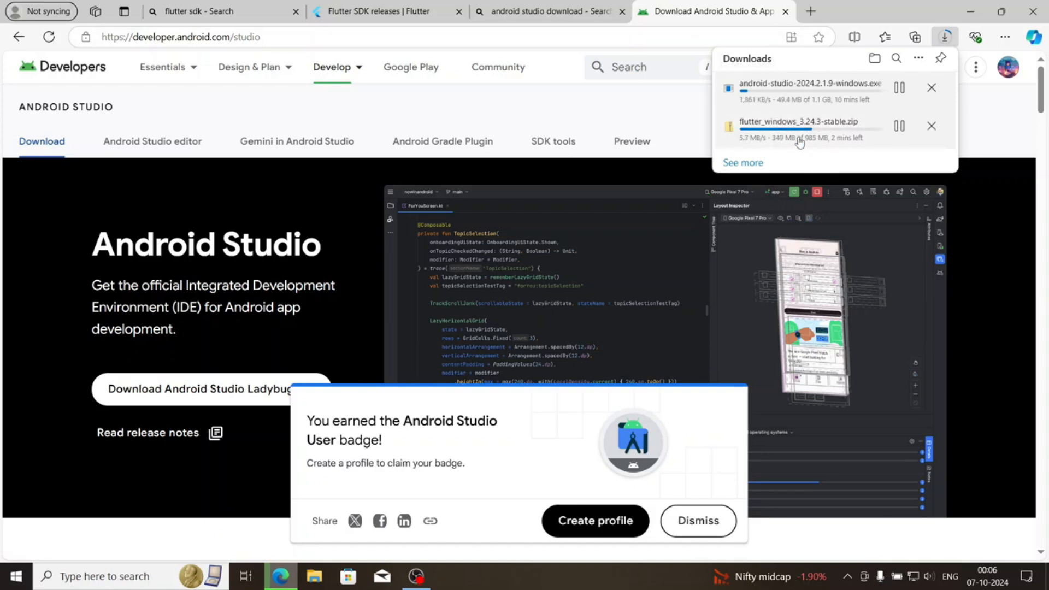
{"action": "left_click", "coordinate": [524, 295]}
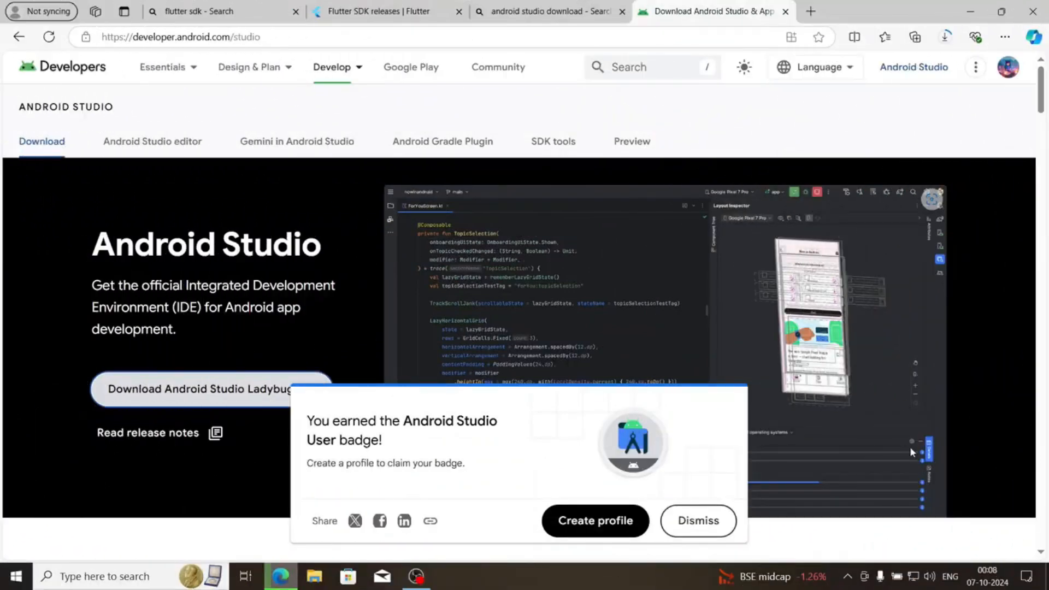
{"action": "left_click", "coordinate": [945, 37]}
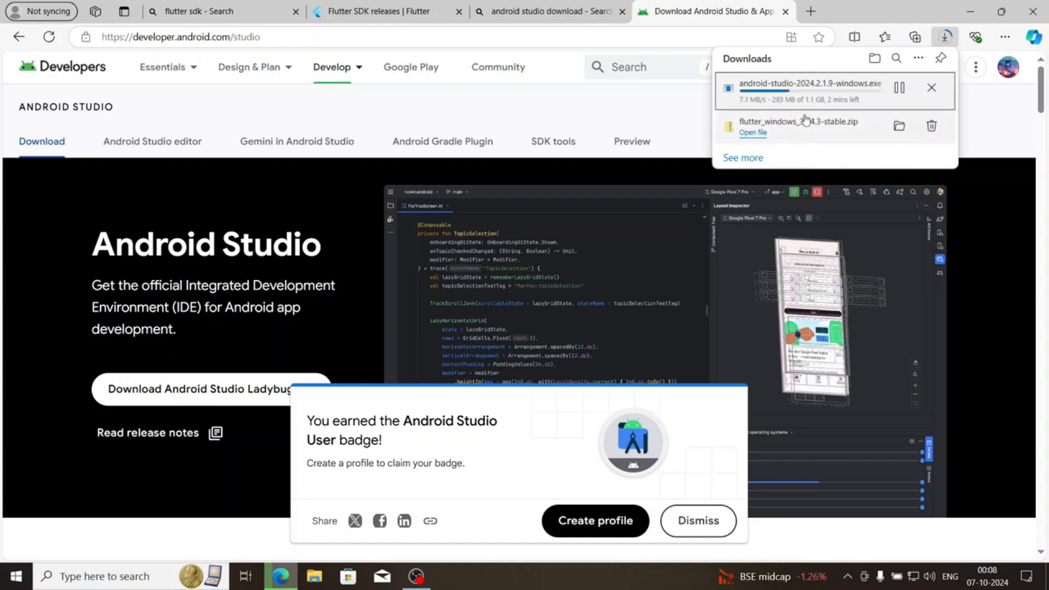
Open the Downloads folder in a maximized File Explorer window
{"action": "left_click", "coordinate": [319, 575]}
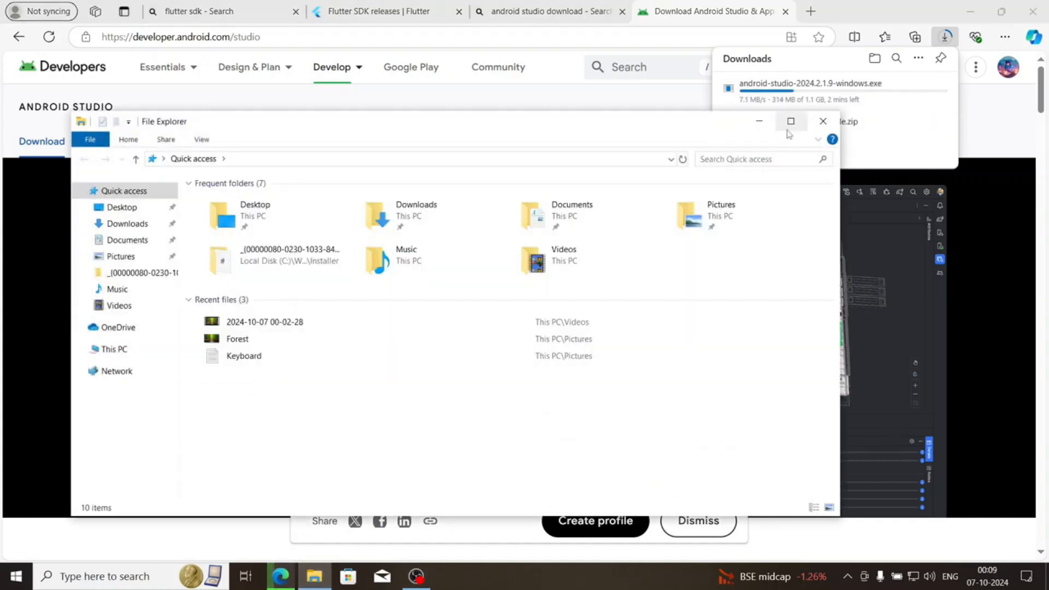
{"action": "key", "text": "super+Up"}
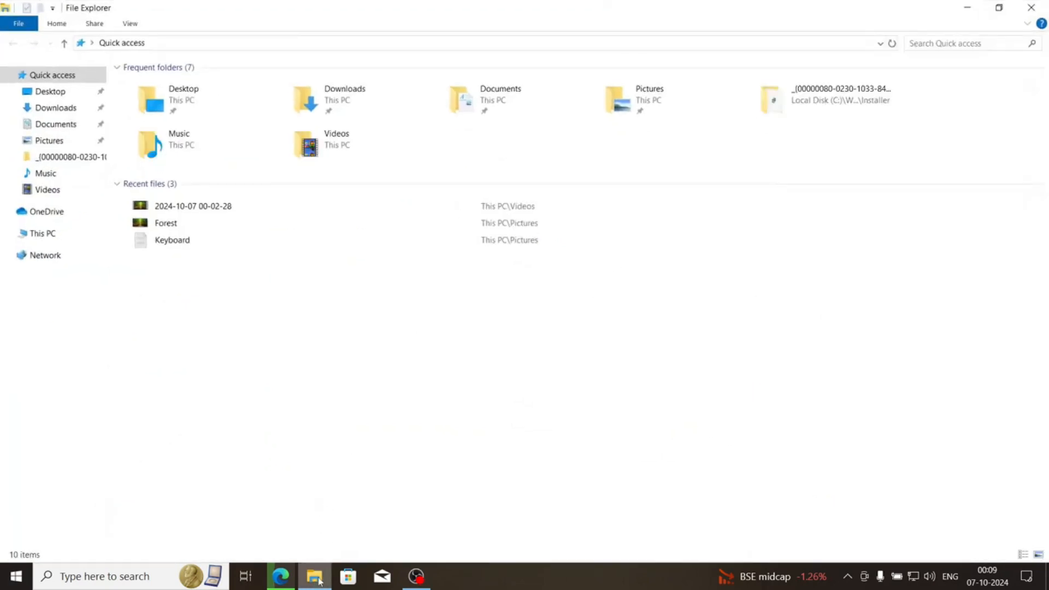
{"action": "left_click", "coordinate": [55, 109]}
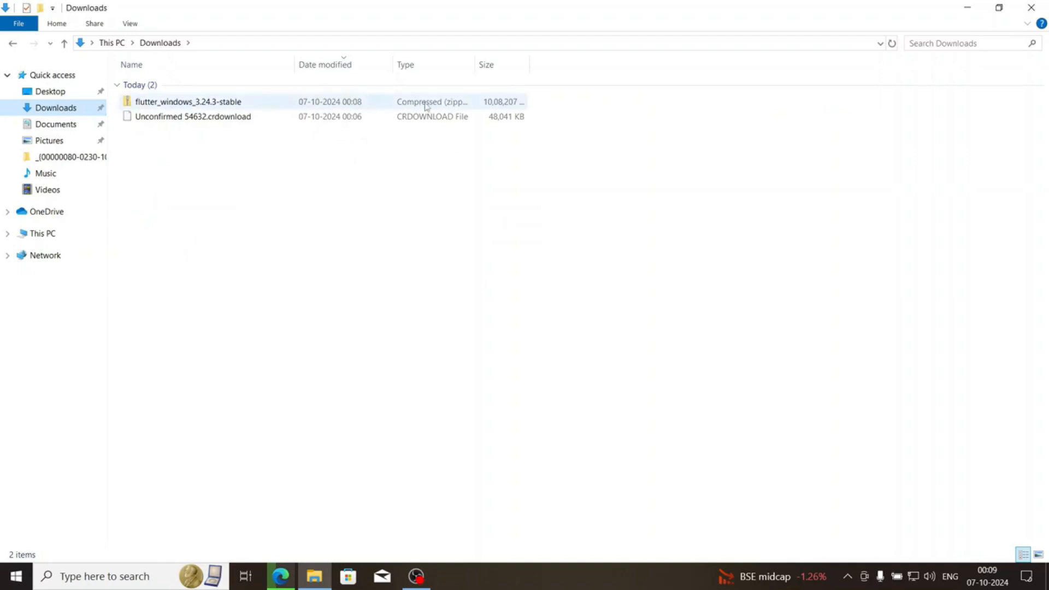
Move the flutter_windows_3.24.3-stable archive from Downloads into the Pictures folder
{"action": "left_click", "coordinate": [427, 105]}
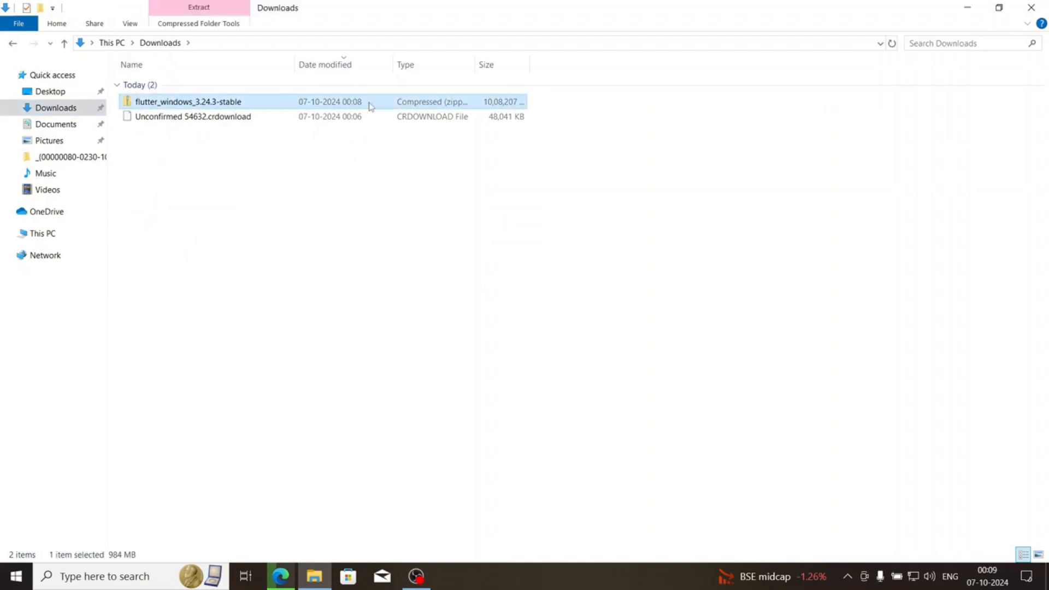
{"action": "right_click", "coordinate": [269, 103]}
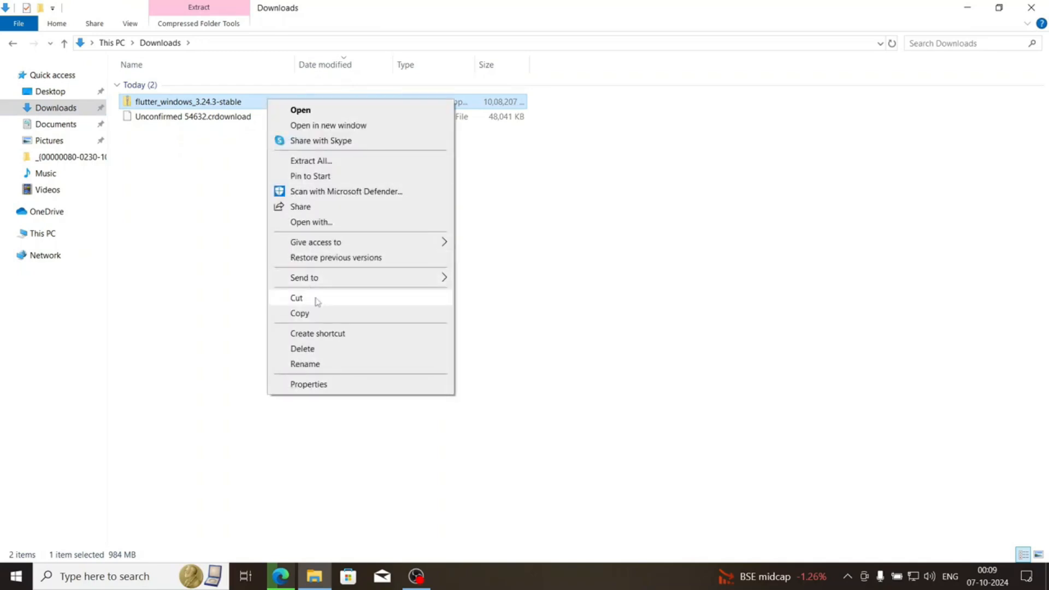
{"action": "left_click", "coordinate": [296, 298]}
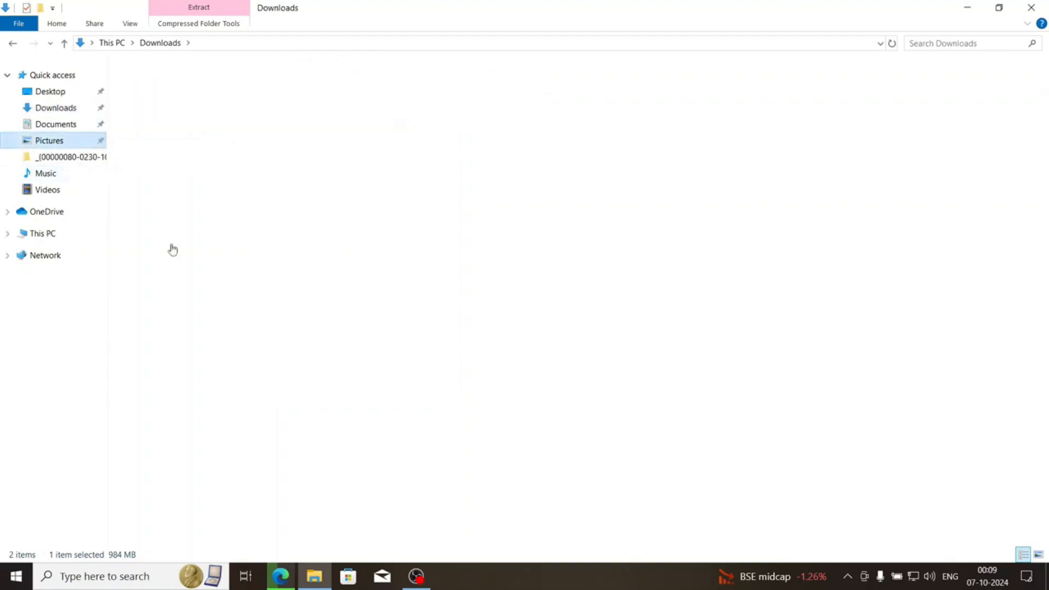
{"action": "right_click", "coordinate": [481, 323]}
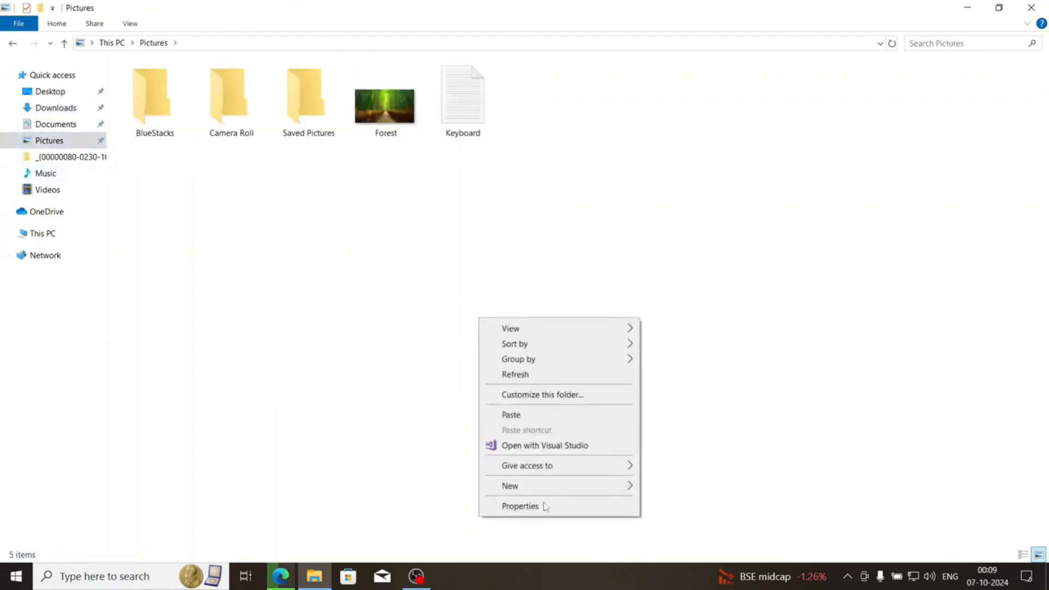
{"action": "left_click", "coordinate": [520, 416]}
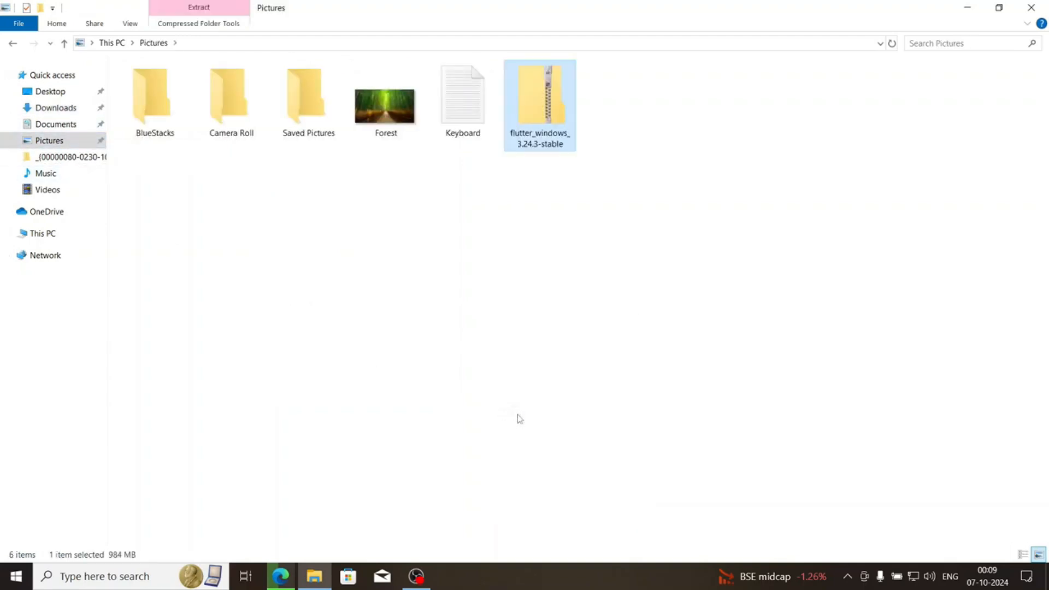
Extract the Flutter archive to the proposed flutter_windows_3.24.3-stable folder in Pictures and expand the progress details
{"action": "right_click", "coordinate": [544, 94]}
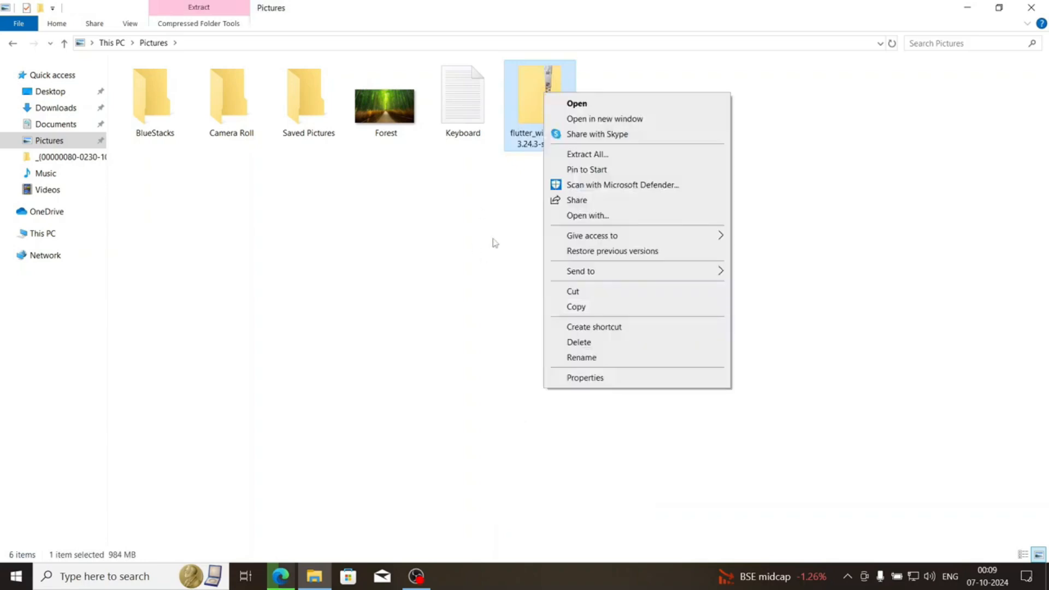
{"action": "left_click", "coordinate": [592, 159]}
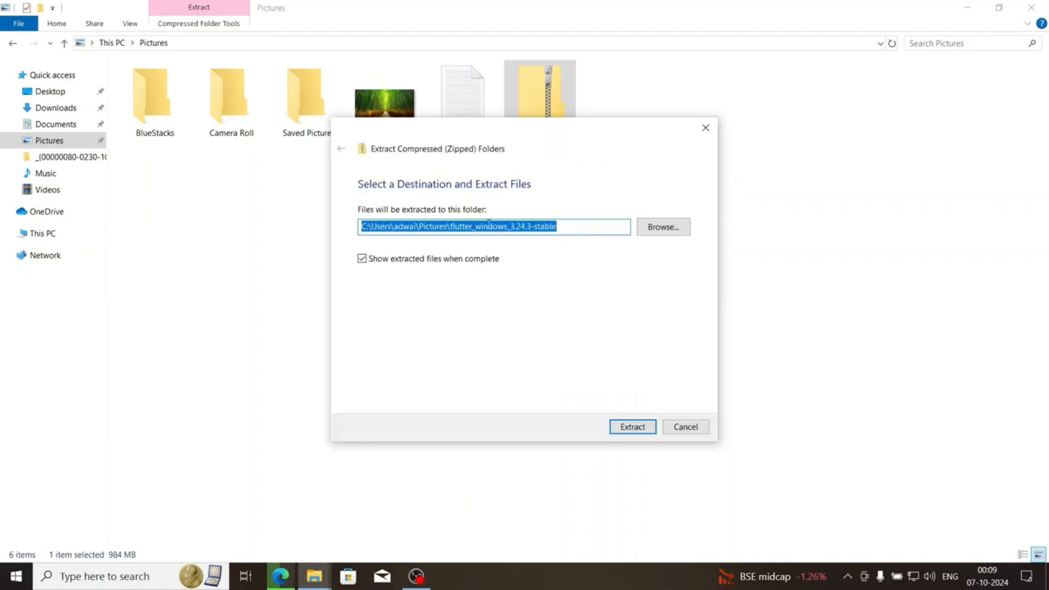
{"action": "left_click", "coordinate": [634, 431]}
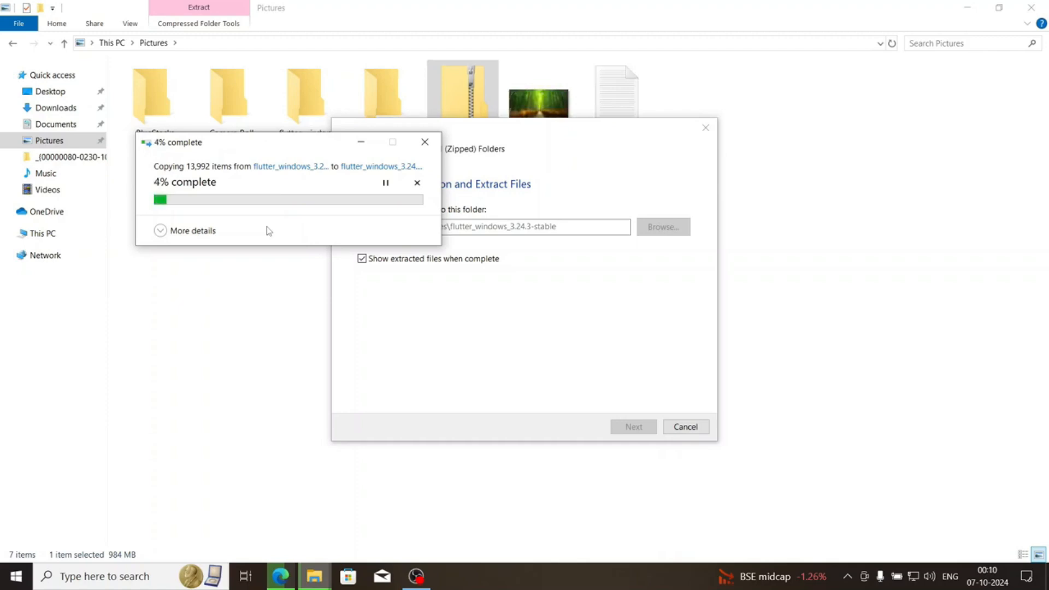
{"action": "left_click", "coordinate": [198, 231]}
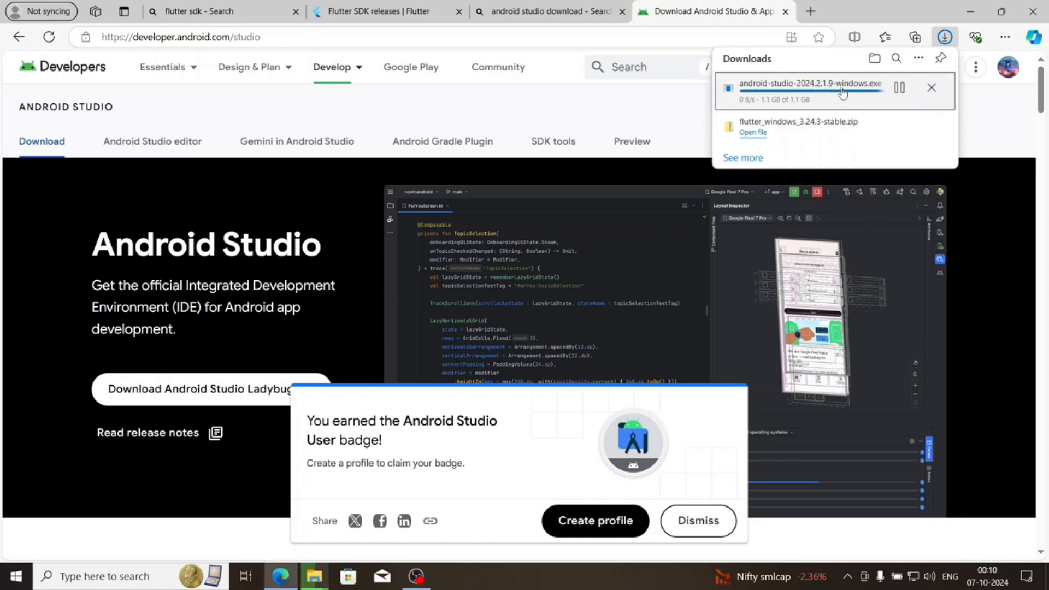
Check the download progress of the Android Studio installer in the browser and the progress of the Flutter extraction
{"action": "left_click", "coordinate": [989, 109]}
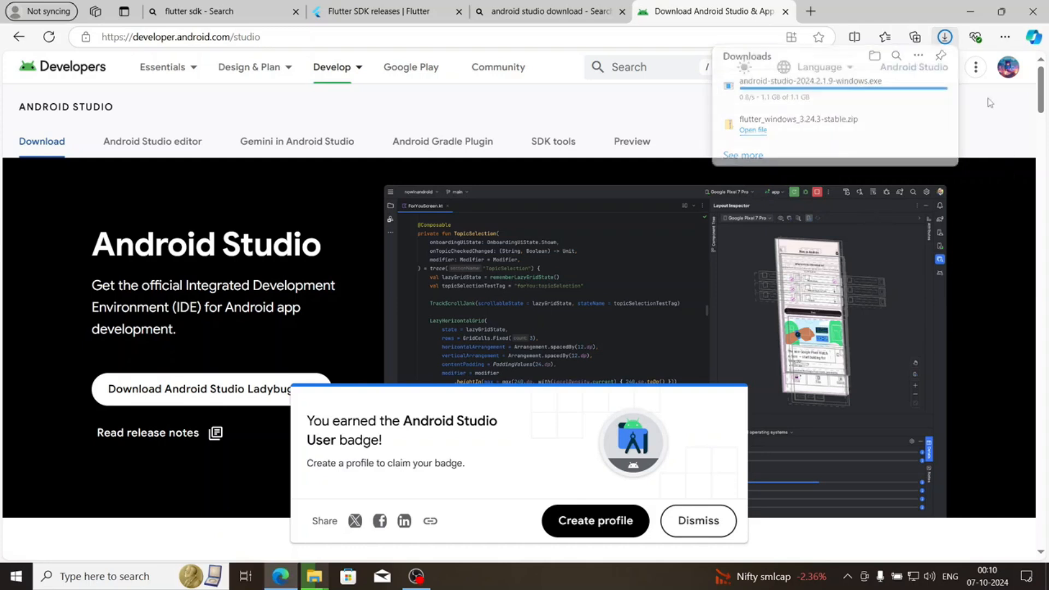
{"action": "left_click", "coordinate": [944, 39]}
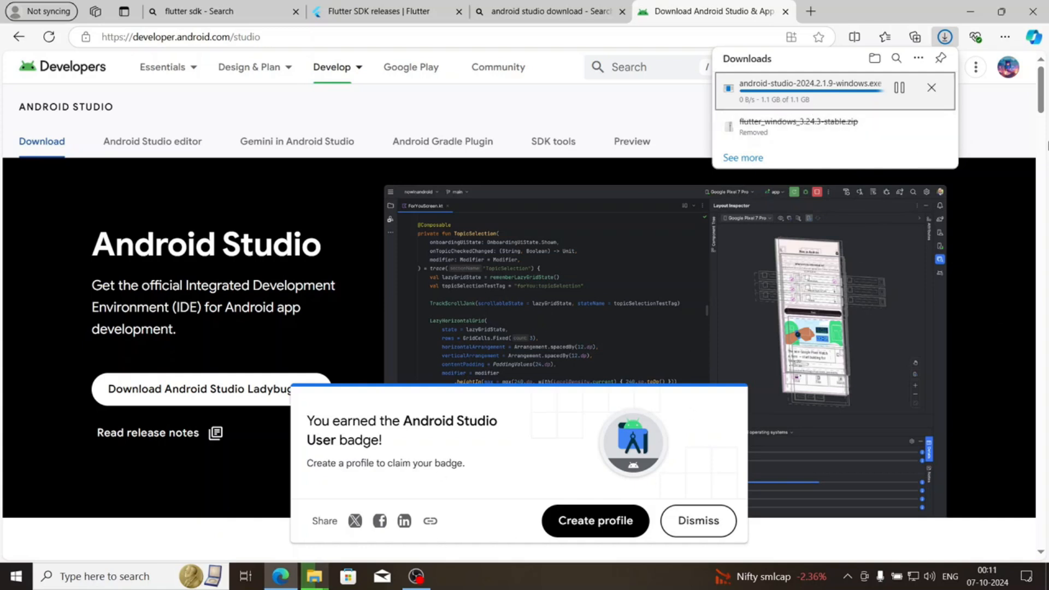
{"action": "left_click", "coordinate": [1003, 127]}
{"action": "left_click", "coordinate": [945, 37]}
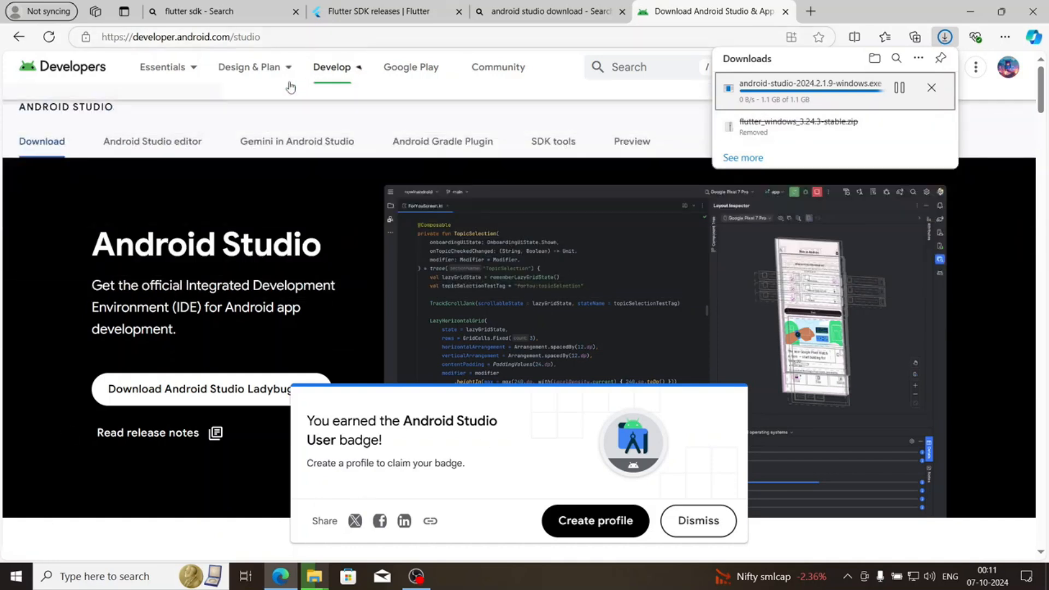
{"action": "mouse_move", "coordinate": [280, 74]}
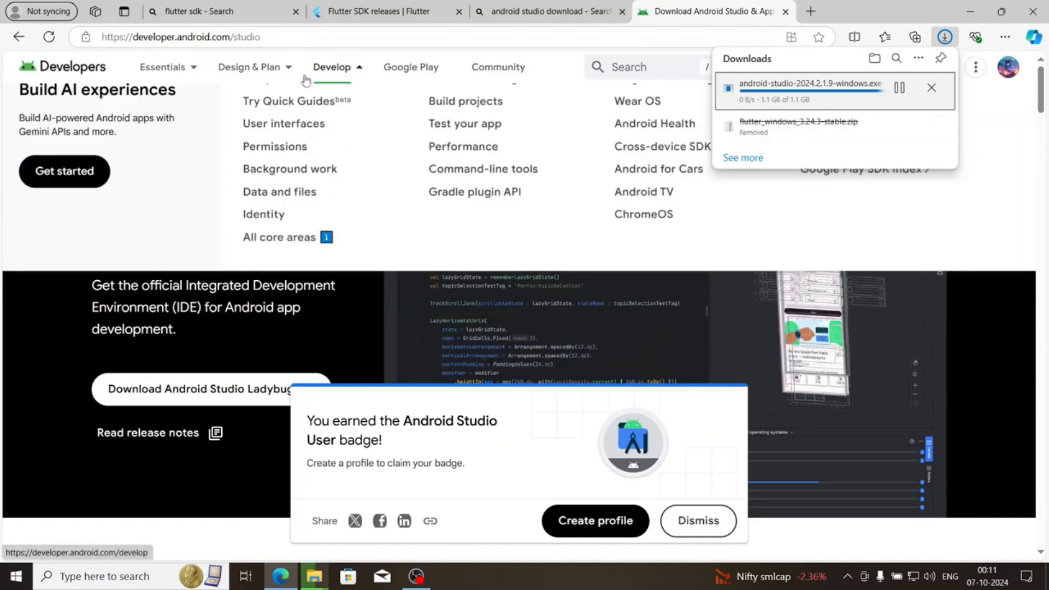
{"action": "mouse_move", "coordinate": [174, 77]}
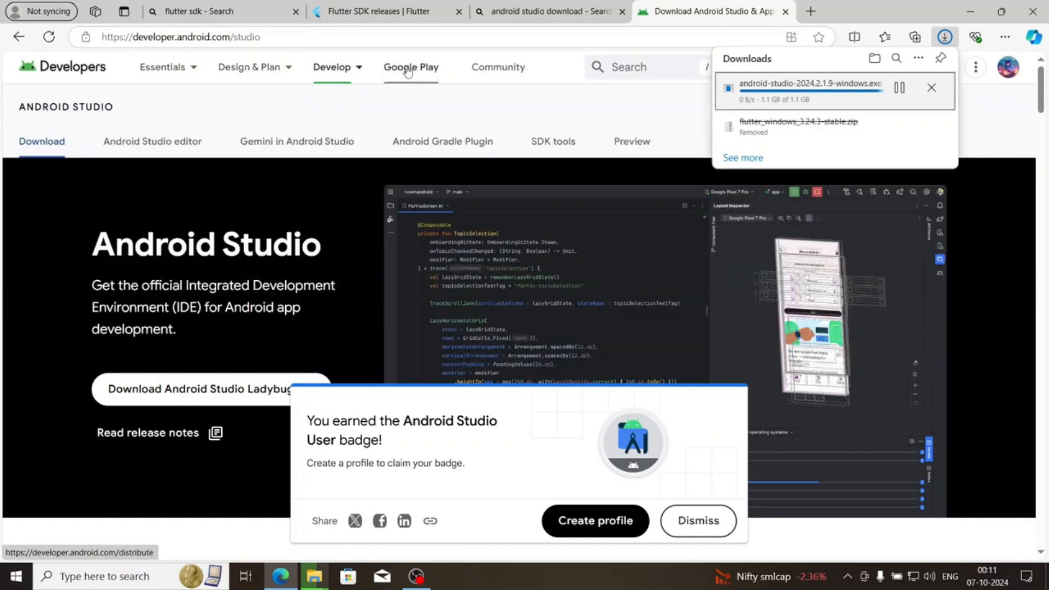
{"action": "mouse_move", "coordinate": [339, 74]}
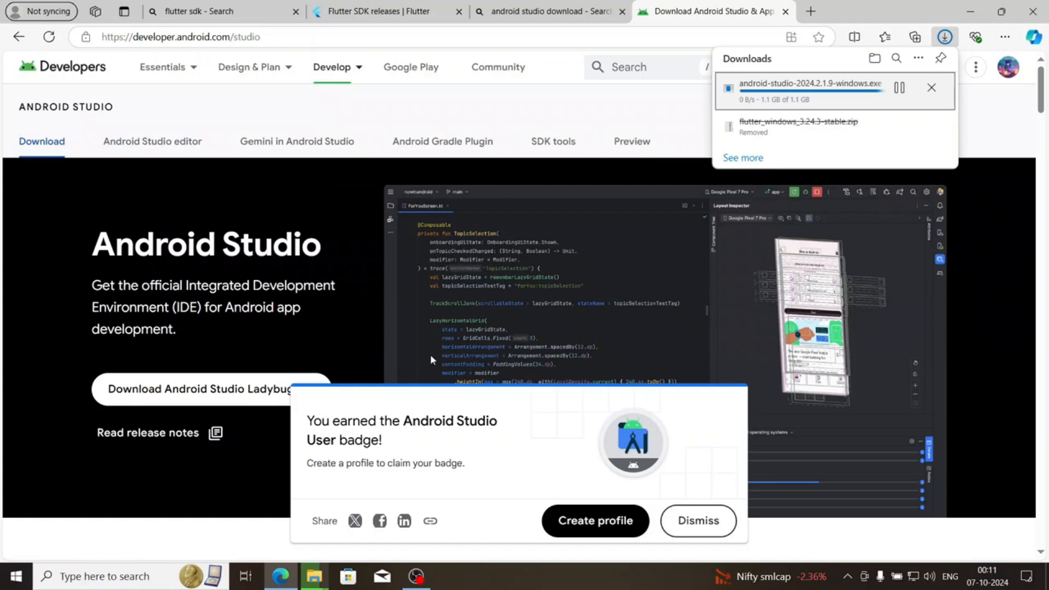
{"action": "left_click", "coordinate": [315, 577]}
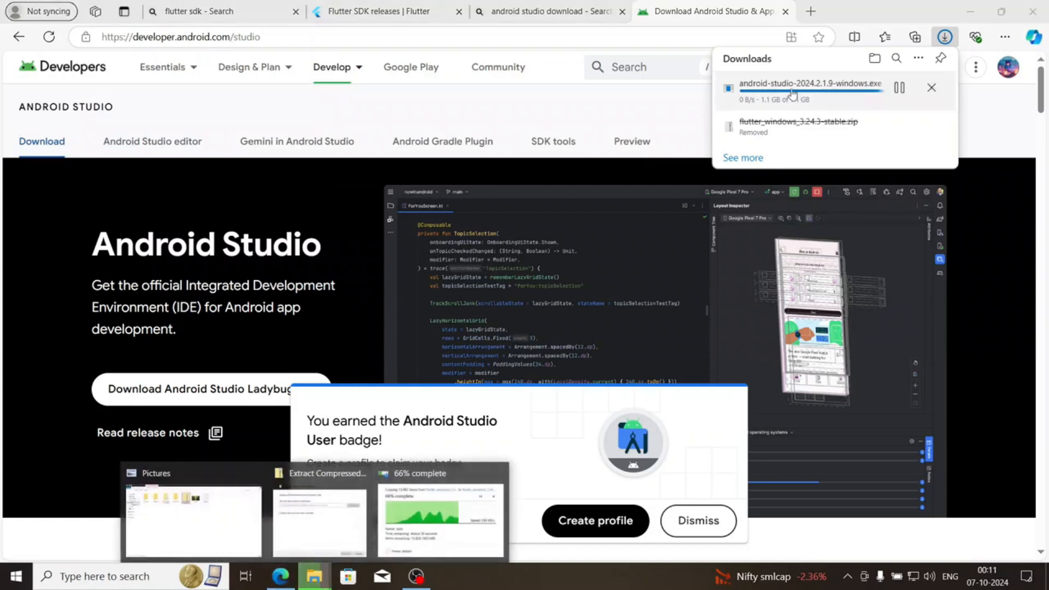
{"action": "left_click", "coordinate": [985, 190]}
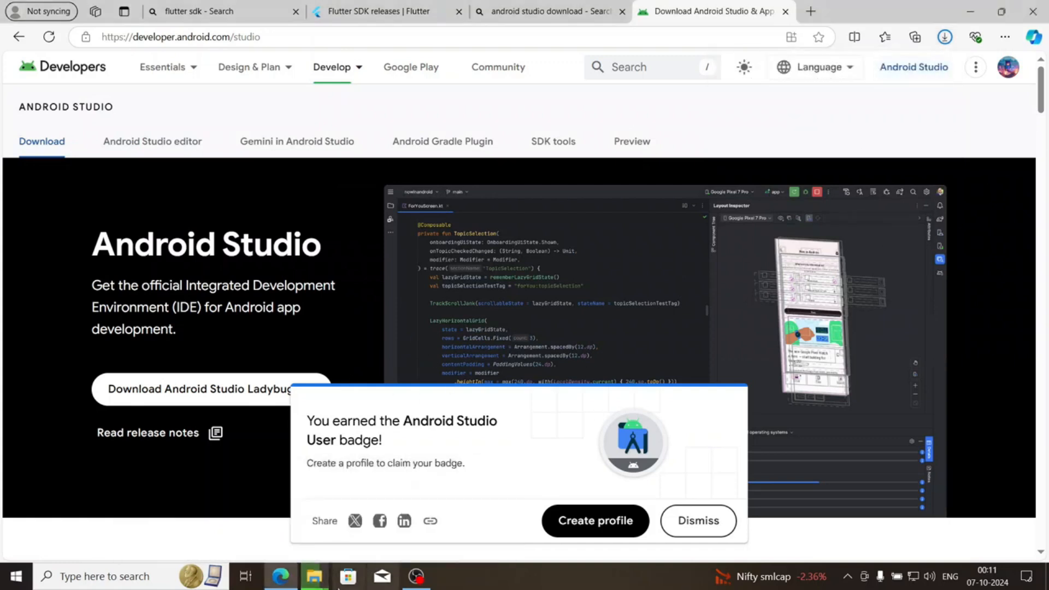
Open the Downloads folder in a new File Explorer window to locate the Android Studio installer
{"action": "left_click", "coordinate": [326, 583]}
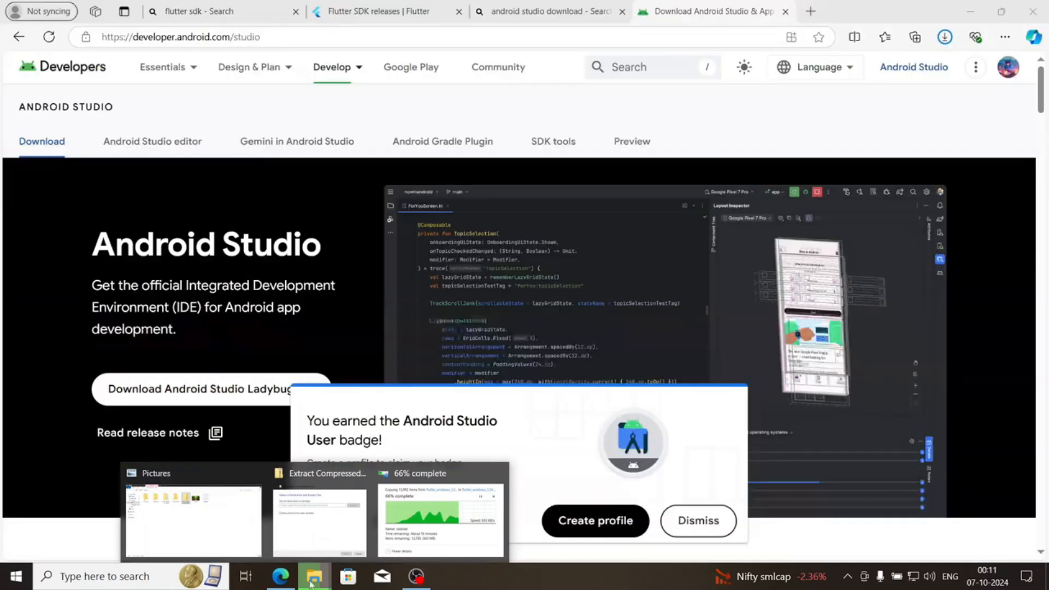
{"action": "right_click", "coordinate": [310, 581]}
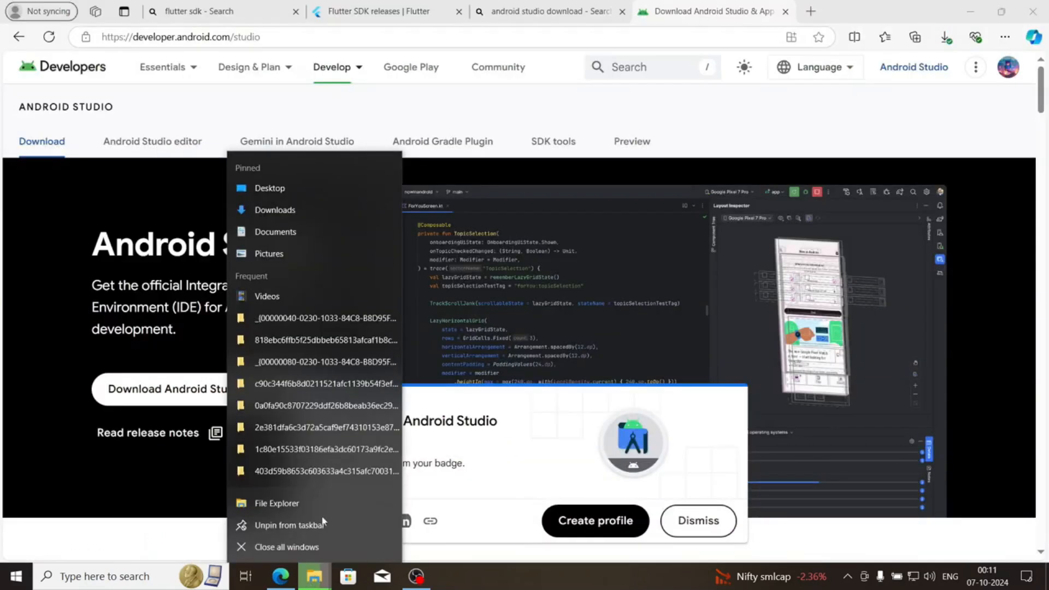
{"action": "left_click", "coordinate": [303, 210]}
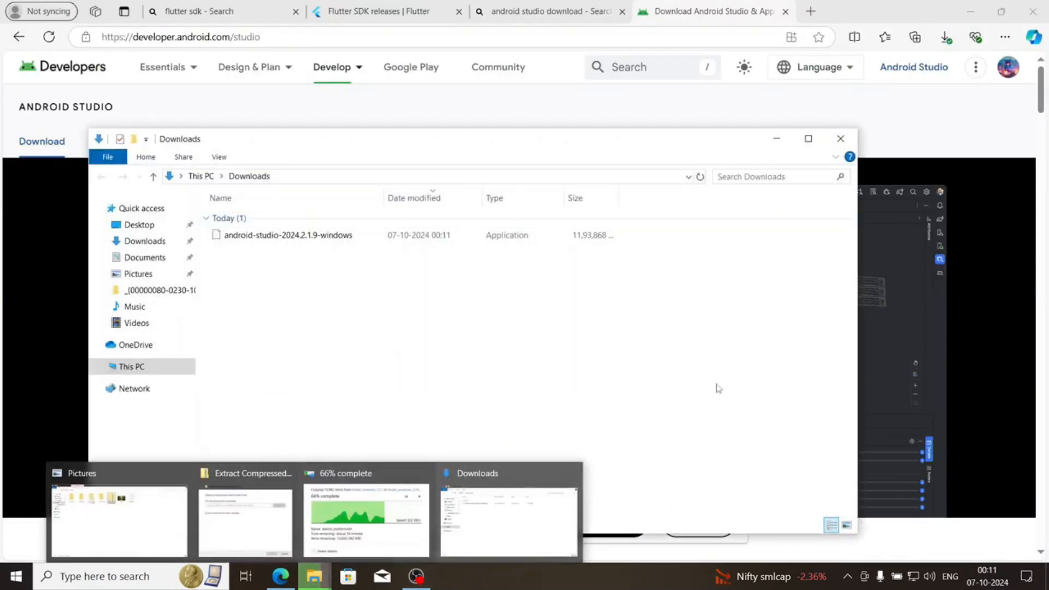
Maximize the Downloads window and launch the android-studio-2024.2.1.9-windows installer
{"action": "left_click", "coordinate": [809, 138]}
{"action": "left_click", "coordinate": [378, 105]}
{"action": "left_click", "coordinate": [379, 110]}
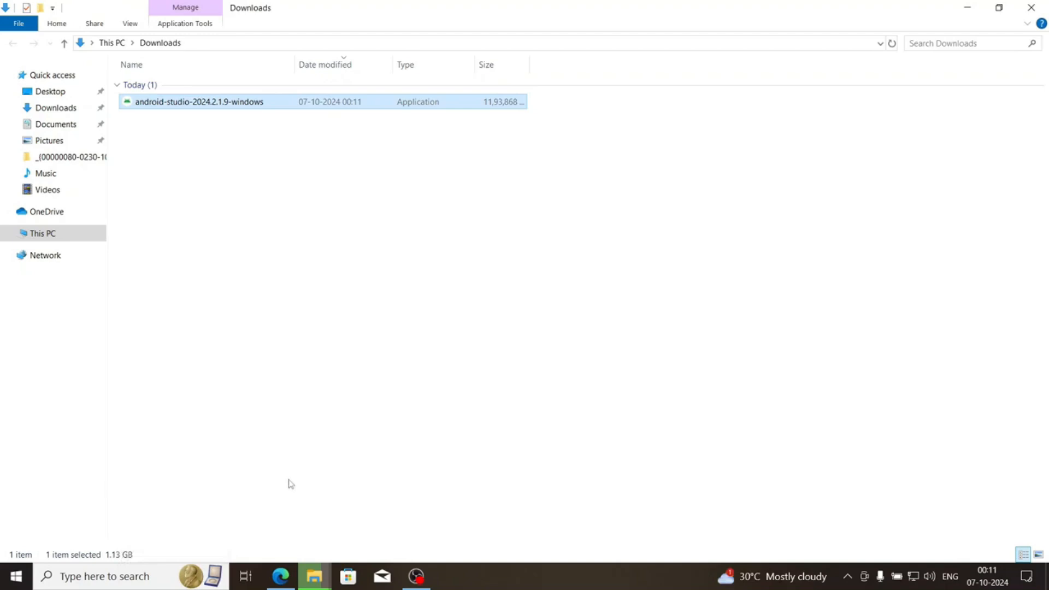
{"action": "key", "text": "Return"}
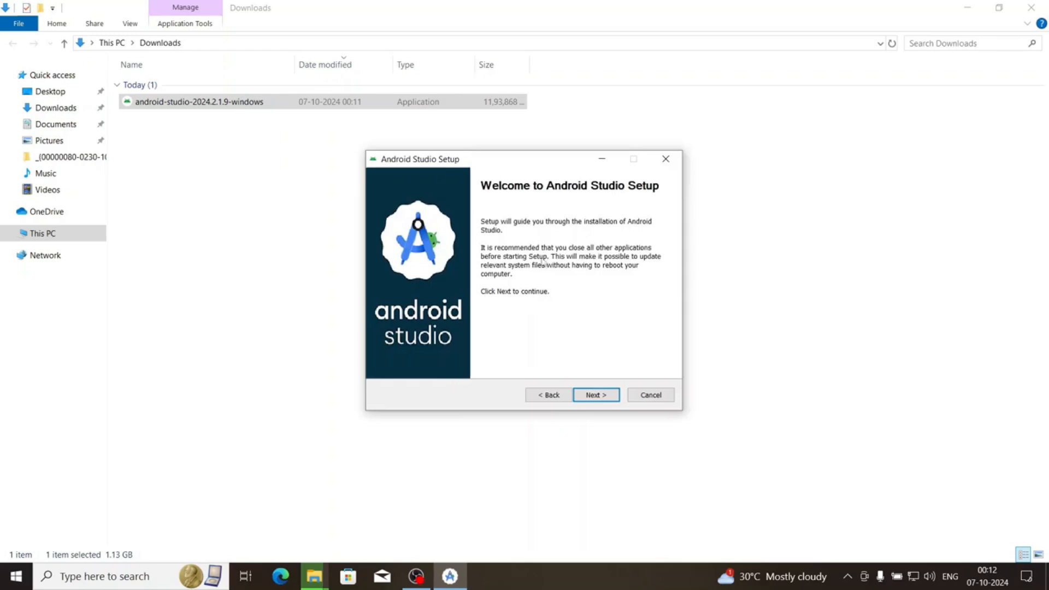
{"action": "left_click_drag", "start_coordinate": [499, 165], "coordinate": [502, 185]}
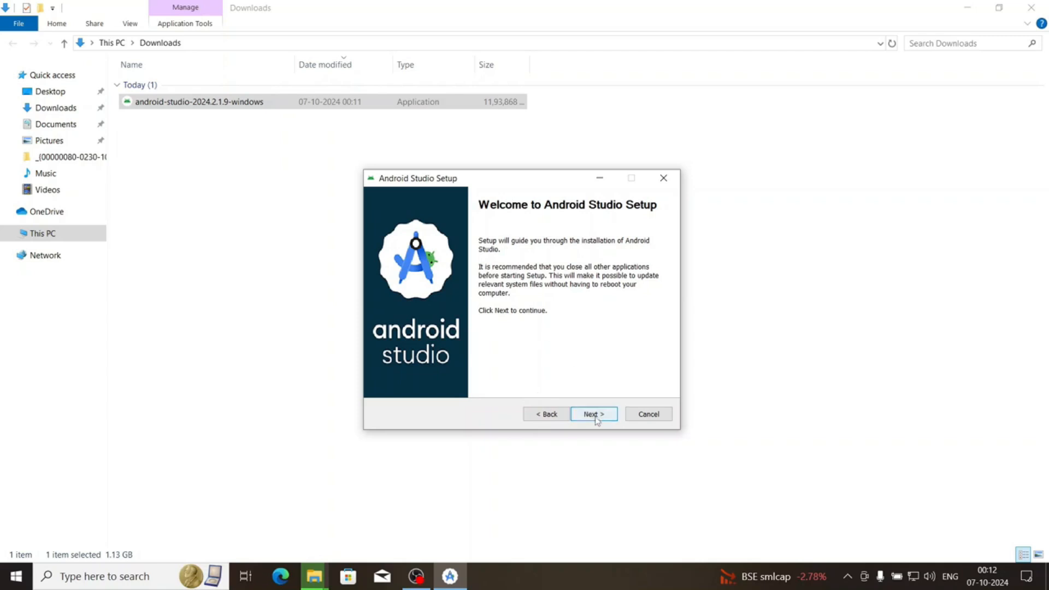
Install Android Studio with Android Virtual Device in C:\Program Files\Android\Android Studio, keeping the default shortcut folder, and show the installation details
{"action": "left_click", "coordinate": [594, 416]}
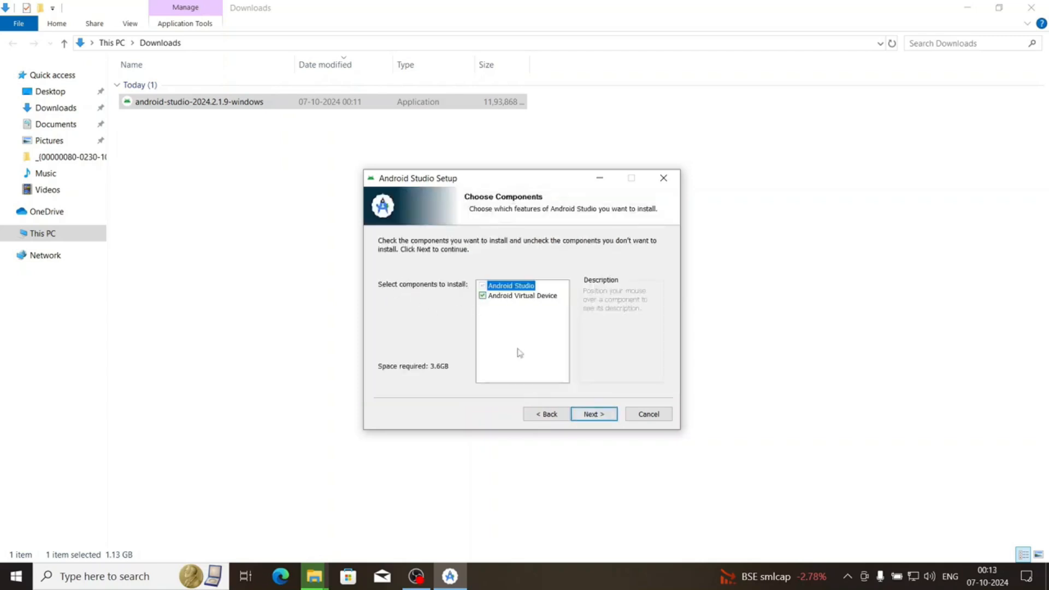
{"action": "mouse_move", "coordinate": [502, 289]}
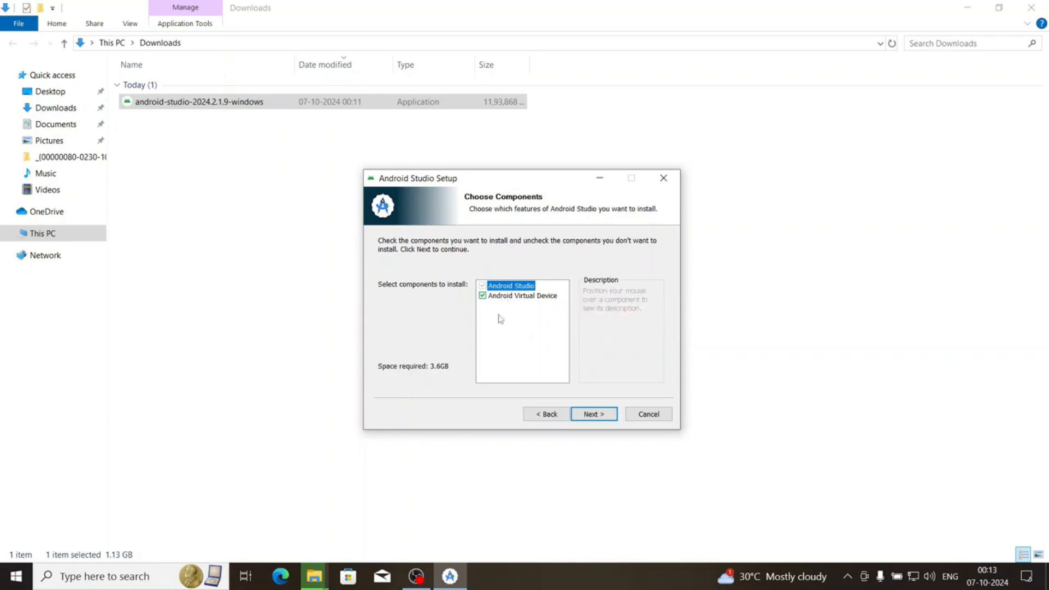
{"action": "left_click", "coordinate": [597, 416]}
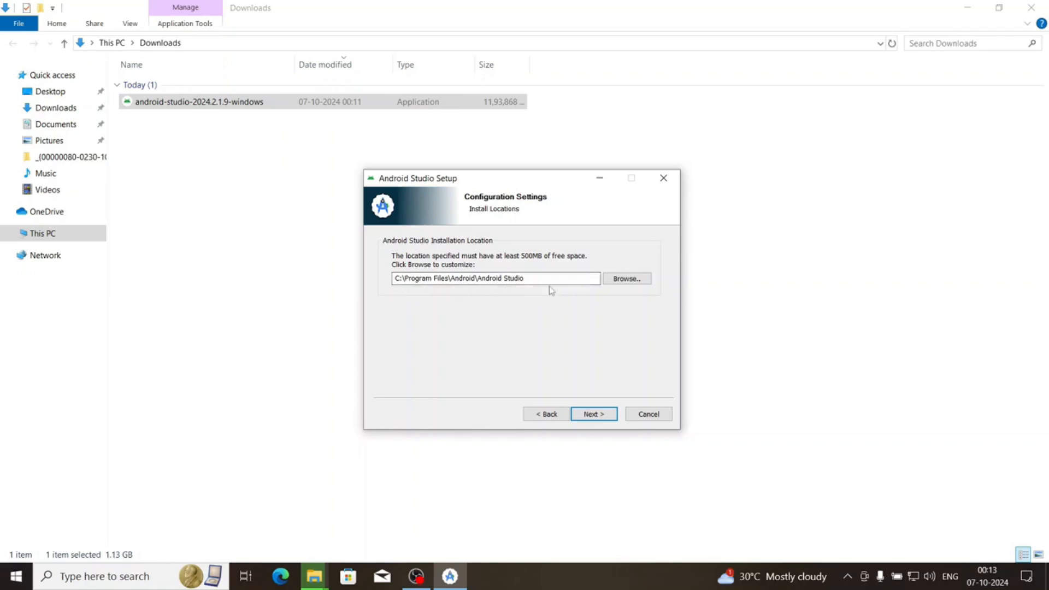
{"action": "left_click", "coordinate": [600, 414]}
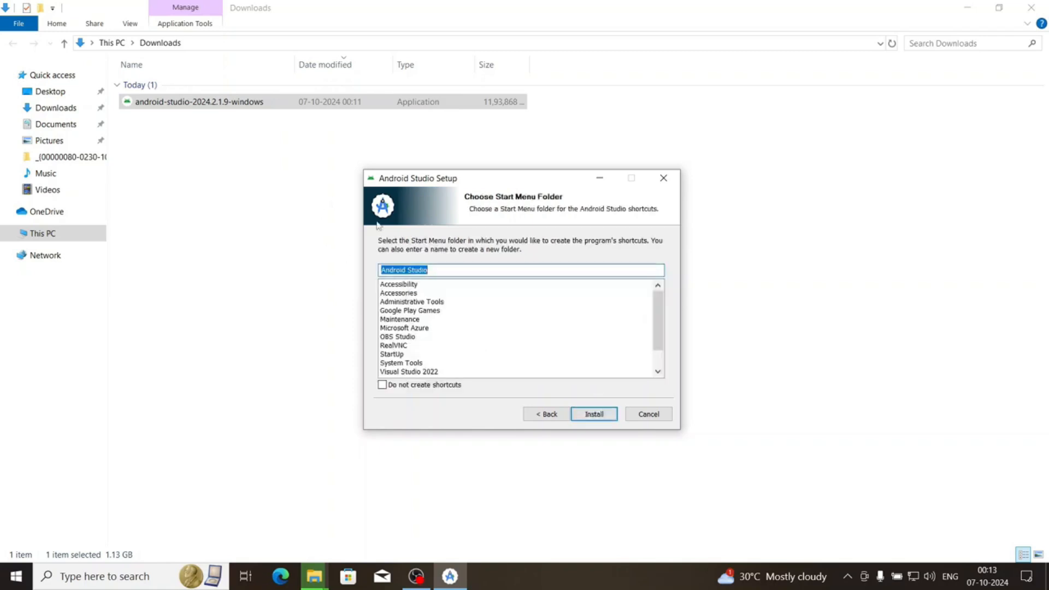
{"action": "left_click", "coordinate": [604, 418]}
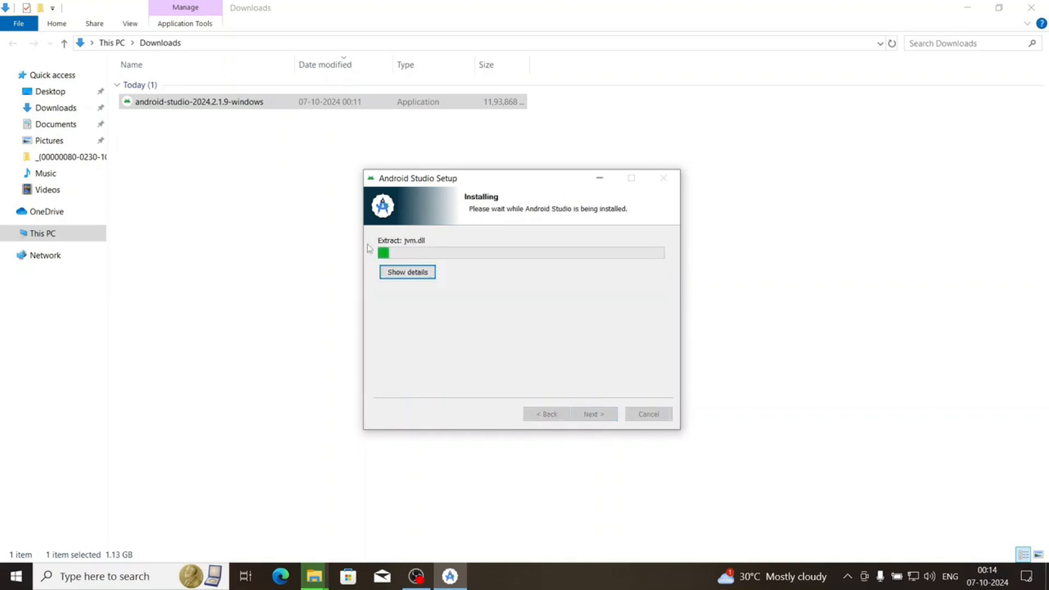
{"action": "left_click", "coordinate": [400, 274]}
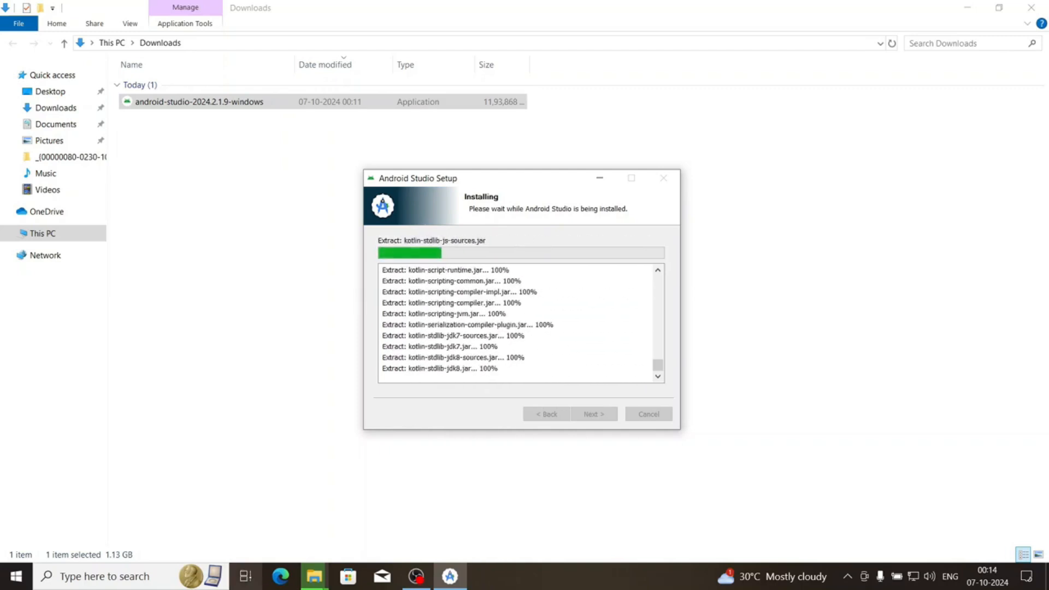
Check the Flutter extraction progress beside the installer, then finish the Android Studio setup with Start Android Studio unchecked
{"action": "mouse_move", "coordinate": [315, 577]}
{"action": "left_click", "coordinate": [367, 510]}
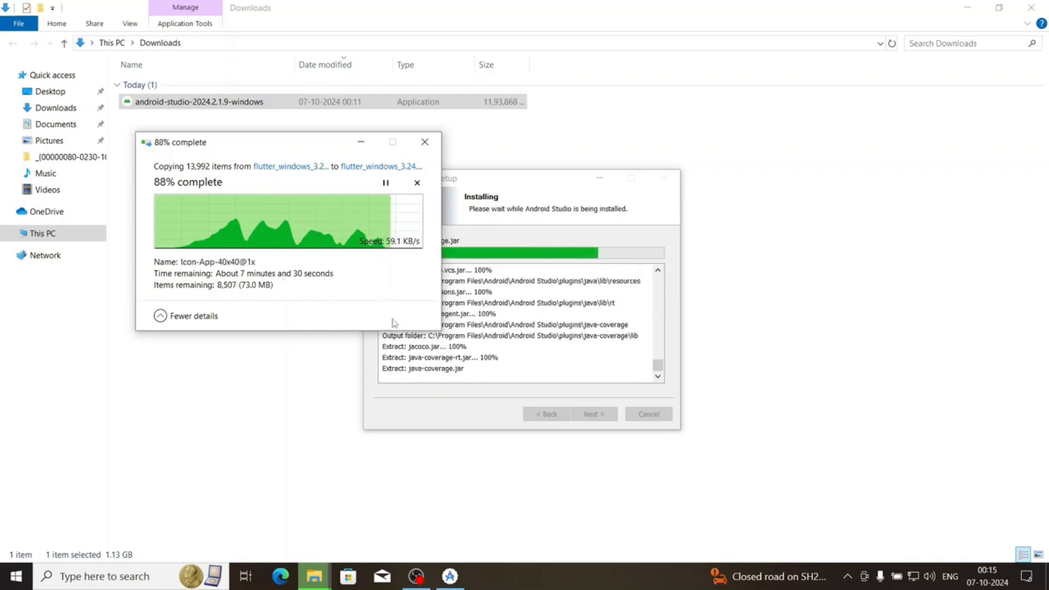
{"action": "left_click_drag", "start_coordinate": [542, 180], "coordinate": [704, 156]}
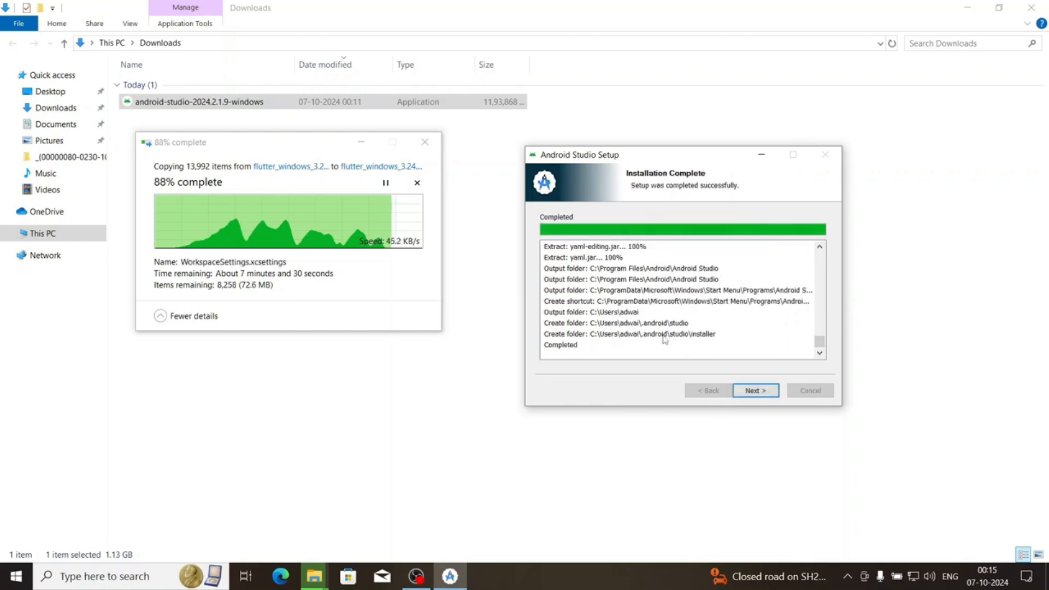
{"action": "left_click", "coordinate": [752, 390]}
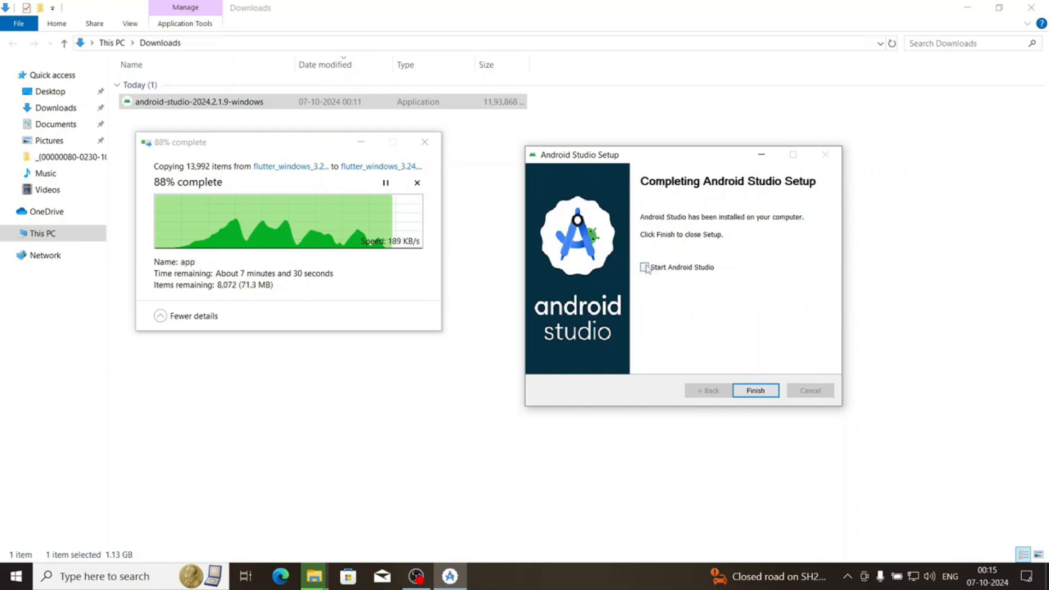
{"action": "left_click", "coordinate": [761, 395]}
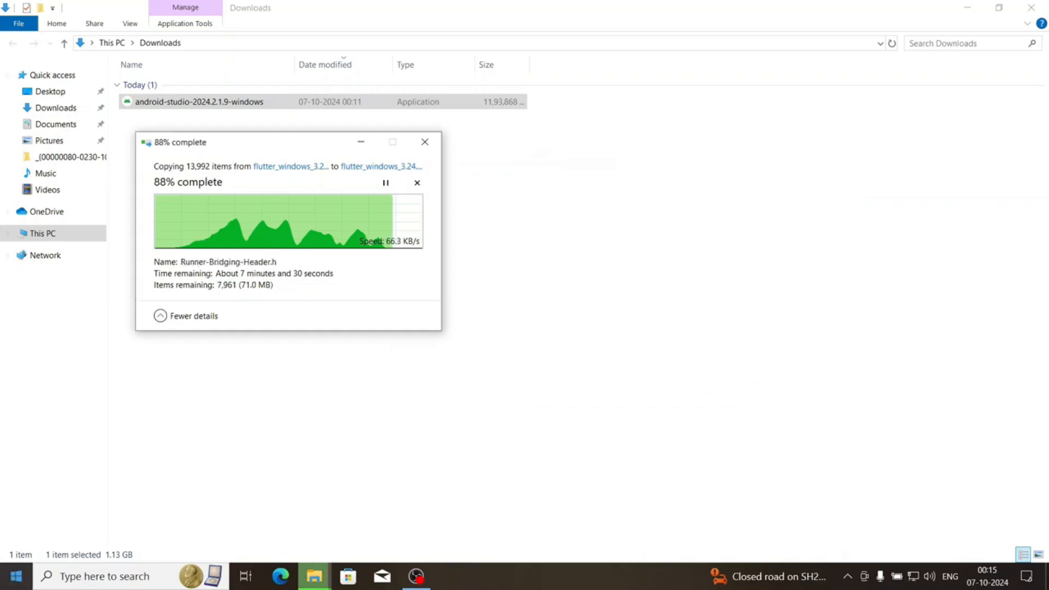
Look for Android Studio among the recently added and installed apps, and search Windows for "android"
{"action": "left_click", "coordinate": [16, 576]}
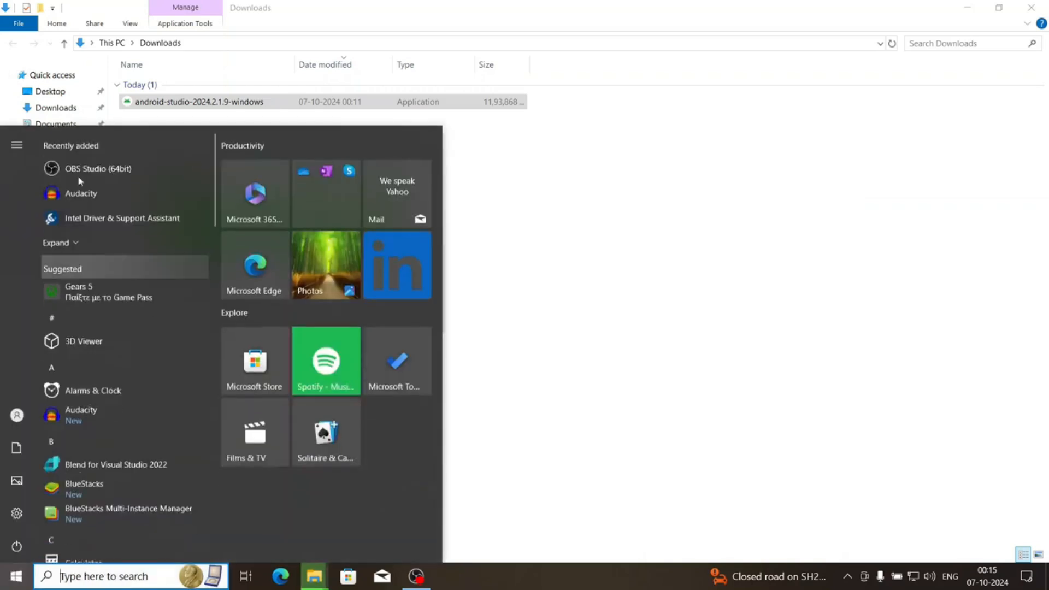
{"action": "left_click", "coordinate": [78, 239]}
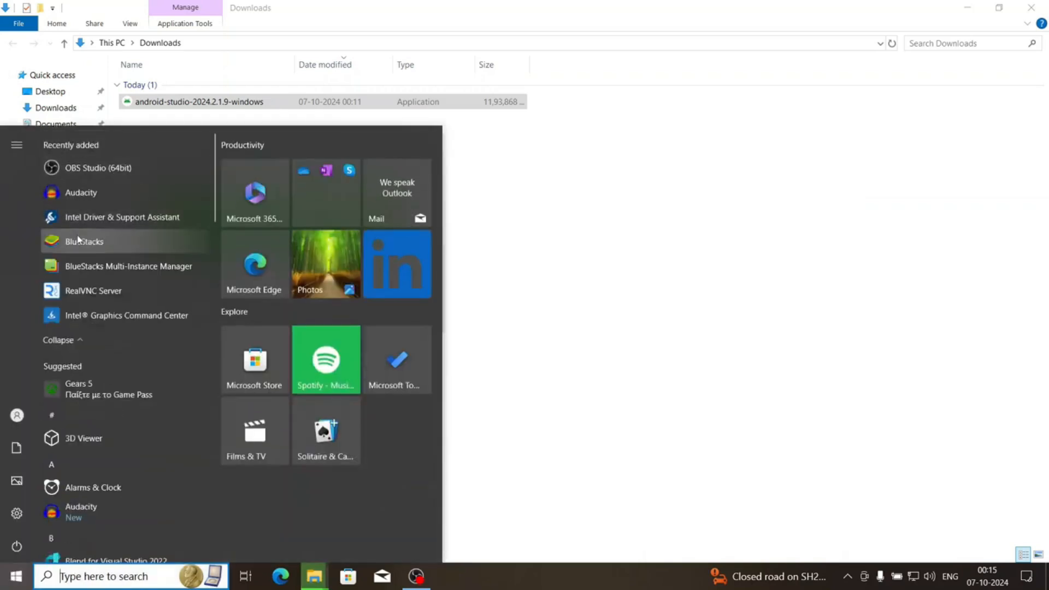
{"action": "left_click", "coordinate": [86, 331]}
{"action": "scroll", "coordinate": [86, 334], "scroll_direction": "down", "scroll_amount": 1}
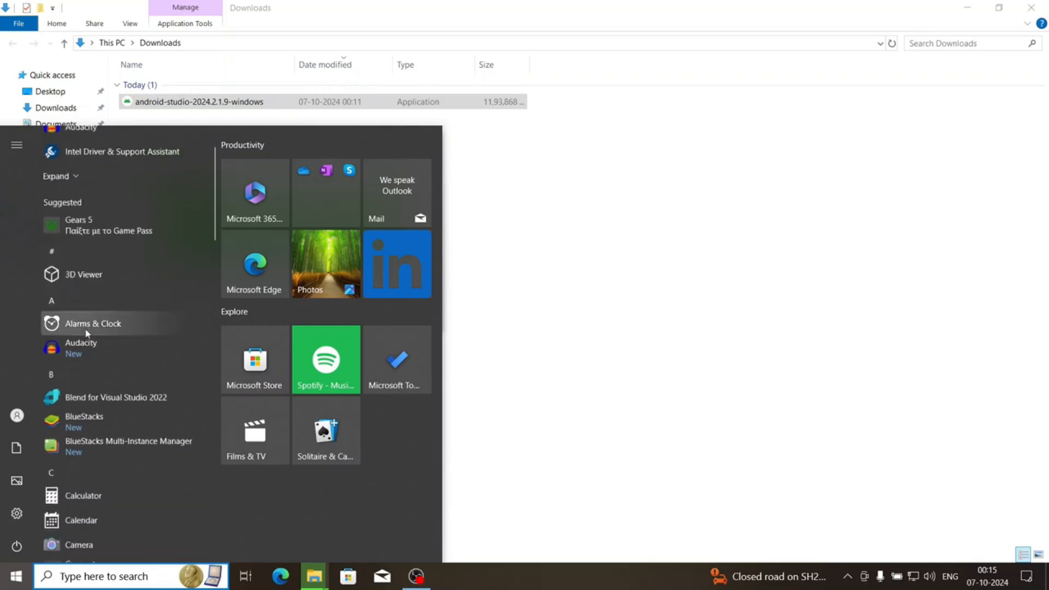
{"action": "type", "text": "a"}
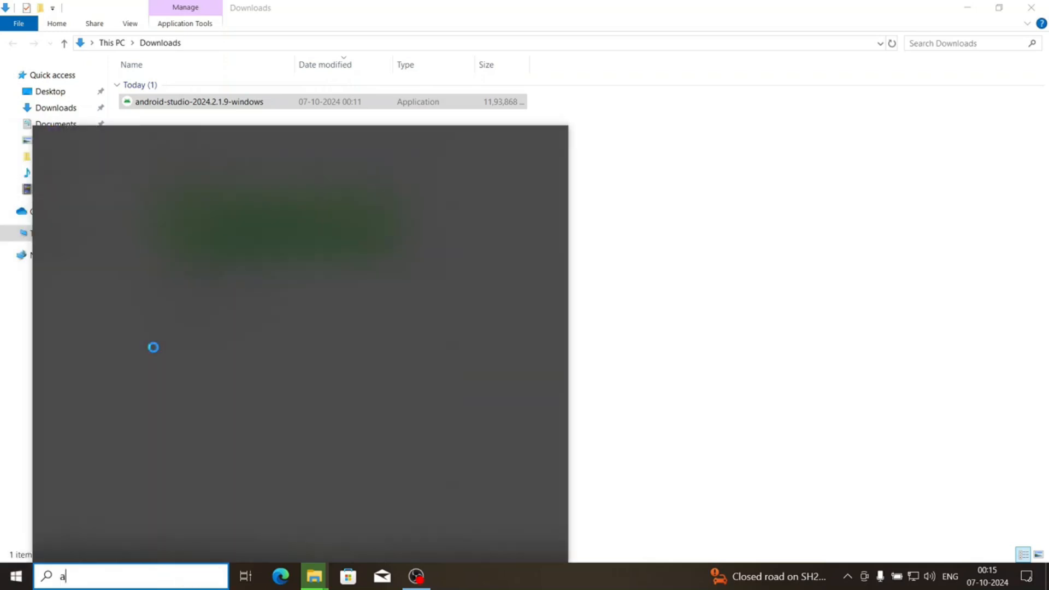
{"action": "type", "text": "b"}
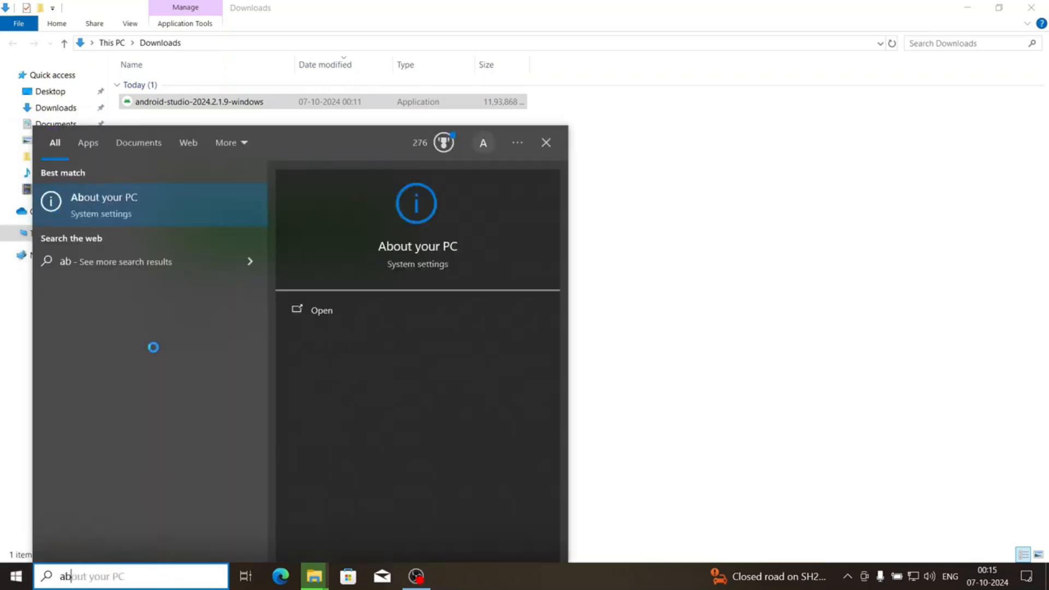
{"action": "key", "text": "BackSpace"}
{"action": "type", "text": "ndr"}
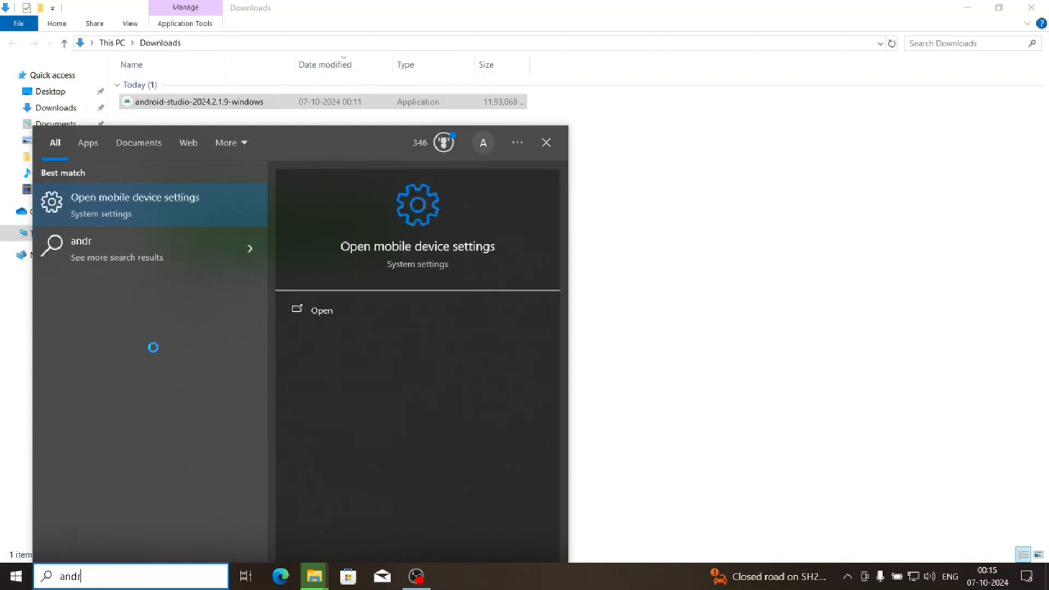
{"action": "type", "text": "oid"}
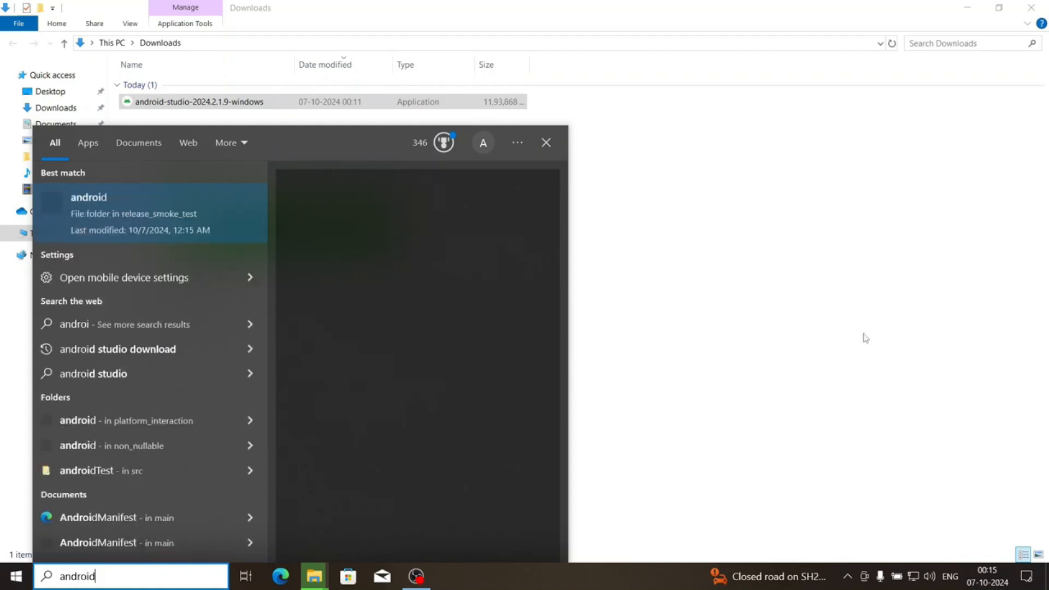
{"action": "left_click", "coordinate": [859, 339]}
Search Windows for "stu" to locate the Android Studio app
{"action": "key", "text": "super"}
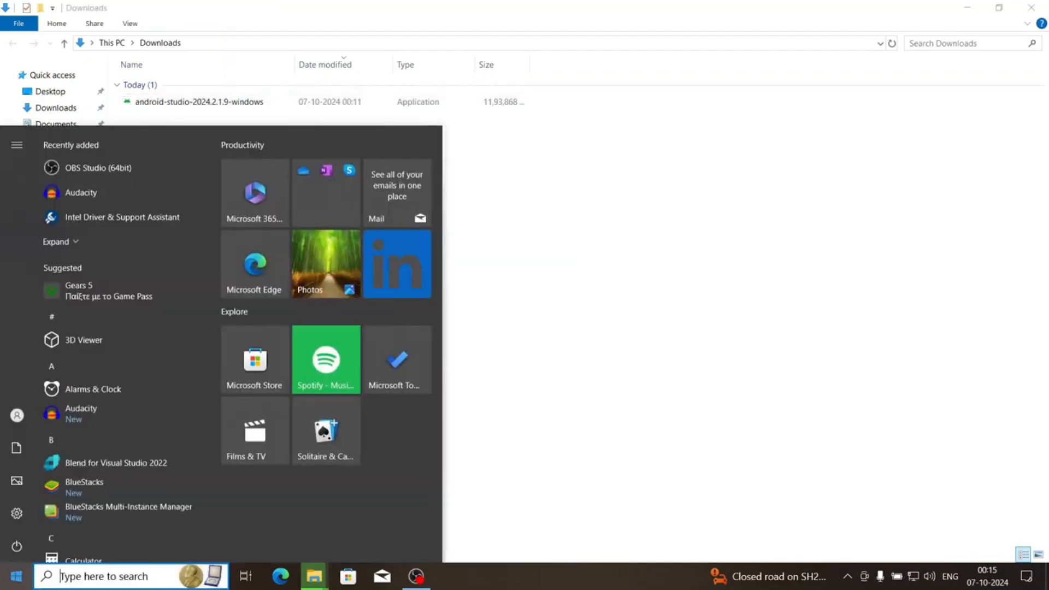
{"action": "type", "text": "stu"}
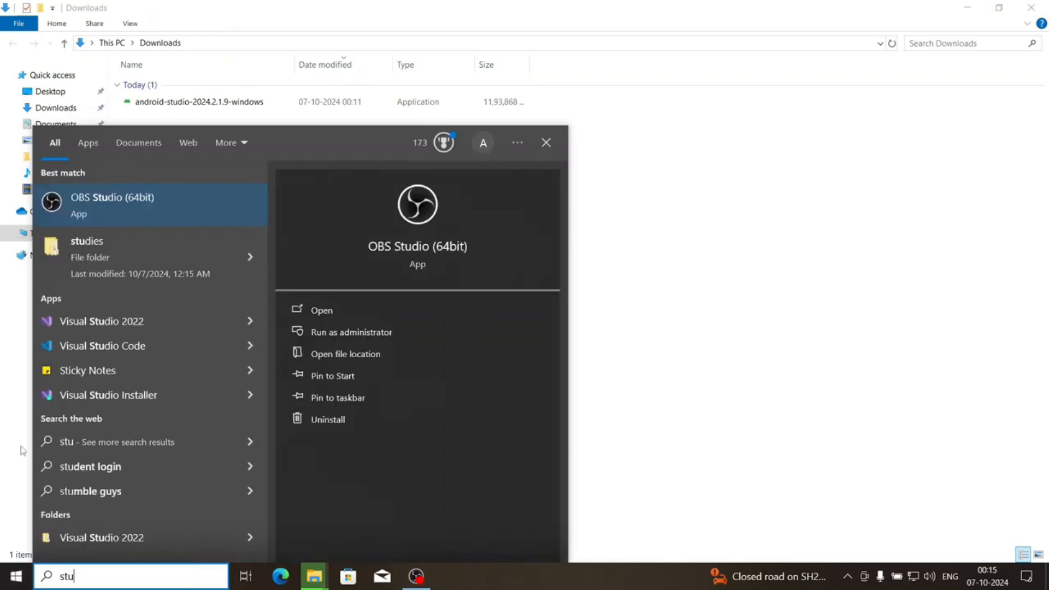
{"action": "left_click", "coordinate": [831, 430]}
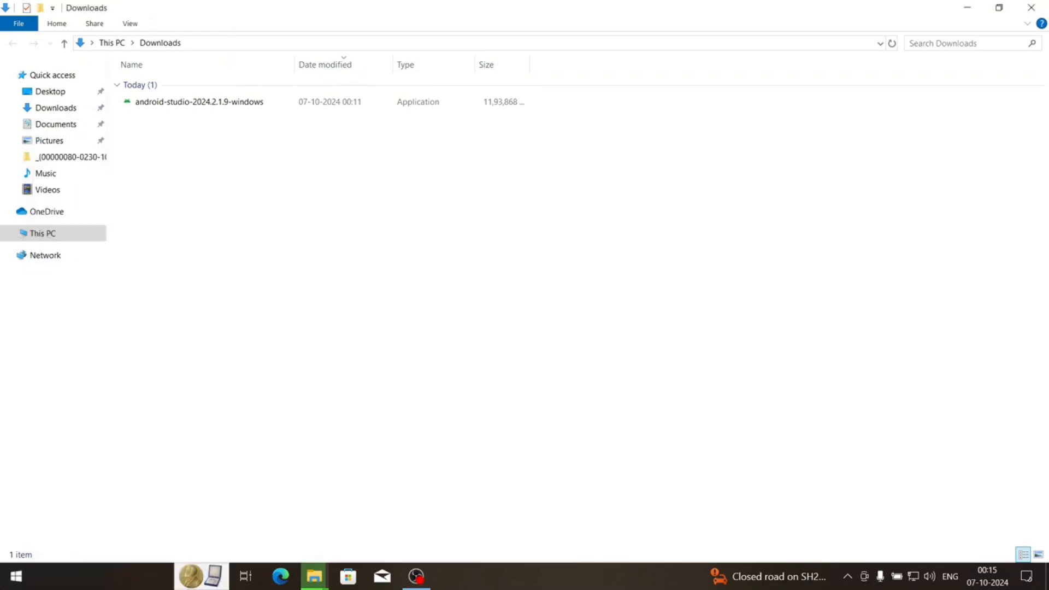
Look through the recently added apps and the full installed apps list for Android Studio
{"action": "key", "text": "super"}
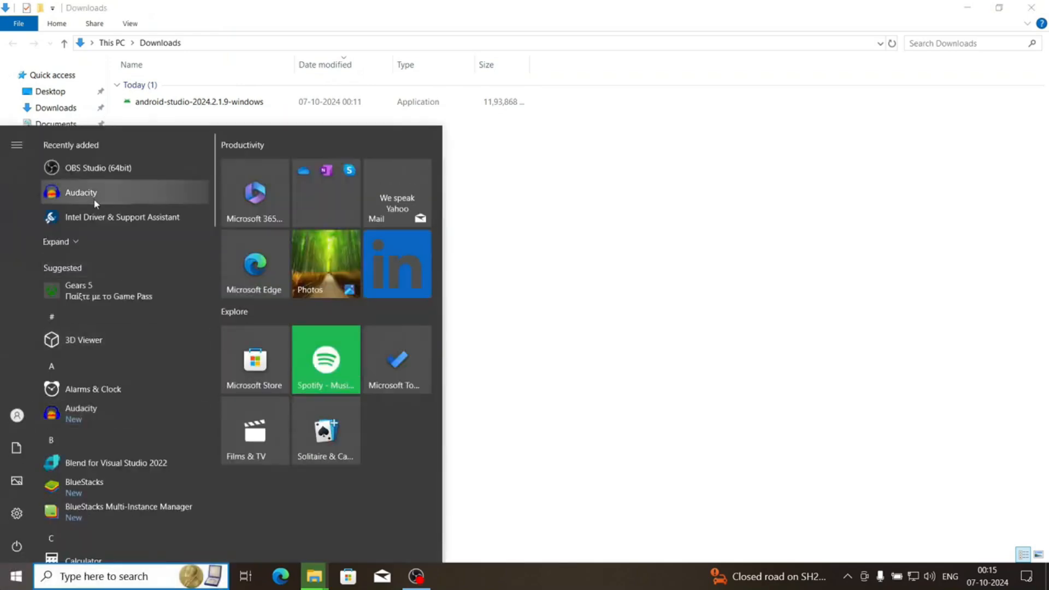
{"action": "left_click", "coordinate": [81, 238]}
{"action": "left_click", "coordinate": [93, 344]}
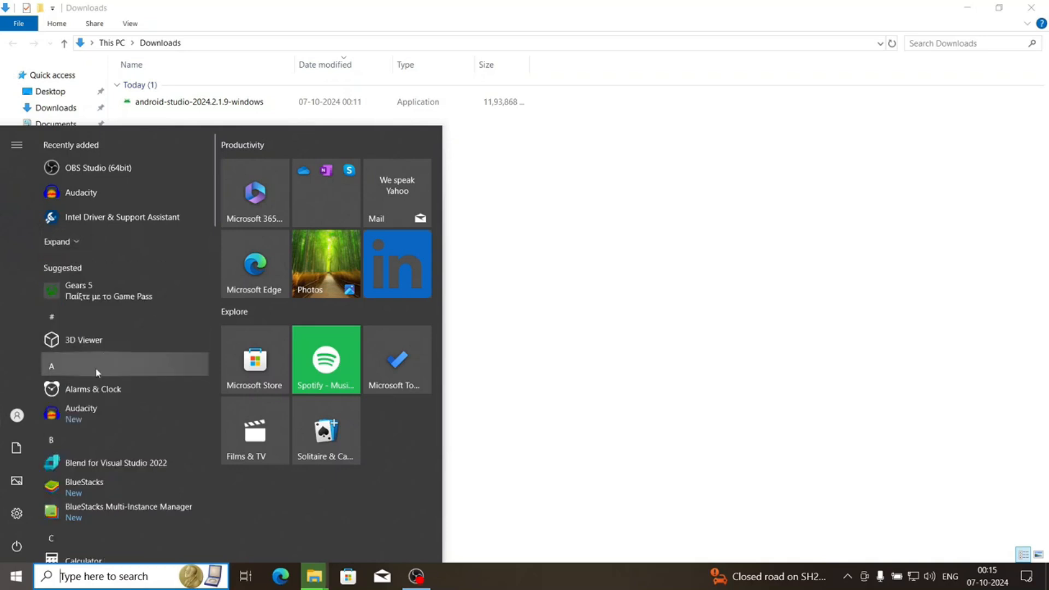
{"action": "scroll", "coordinate": [95, 369], "scroll_direction": "down", "scroll_amount": 5}
{"action": "scroll", "coordinate": [94, 372], "scroll_direction": "down", "scroll_amount": 8}
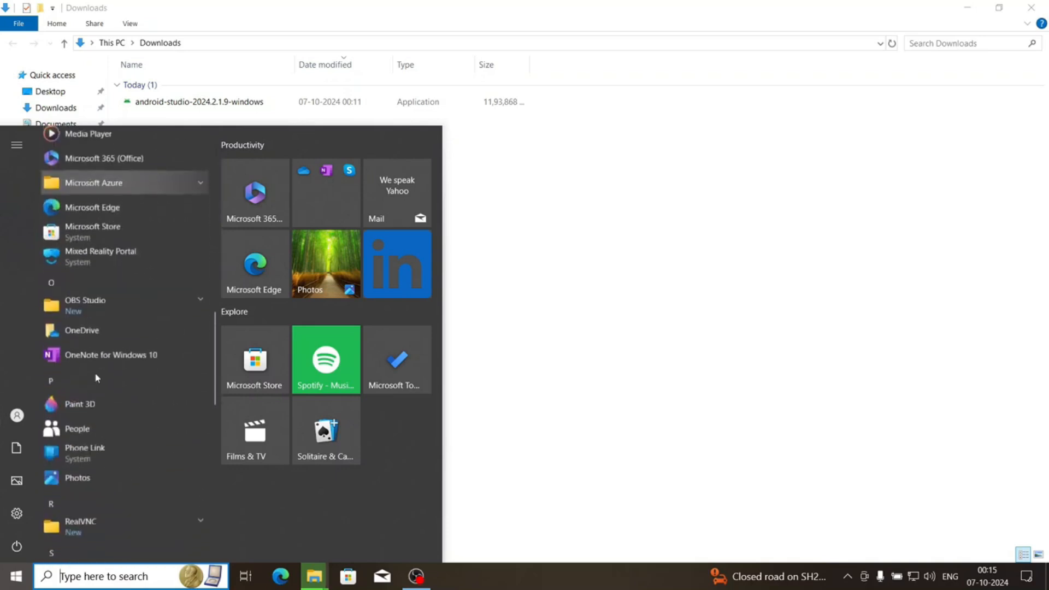
{"action": "scroll", "coordinate": [96, 359], "scroll_direction": "down", "scroll_amount": 6}
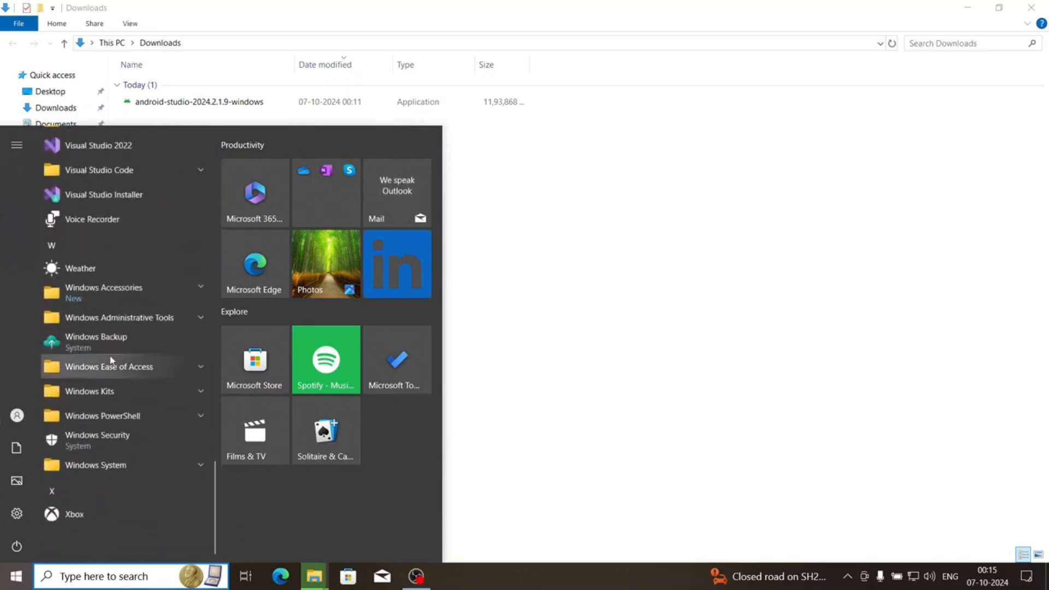
{"action": "left_click", "coordinate": [828, 531]}
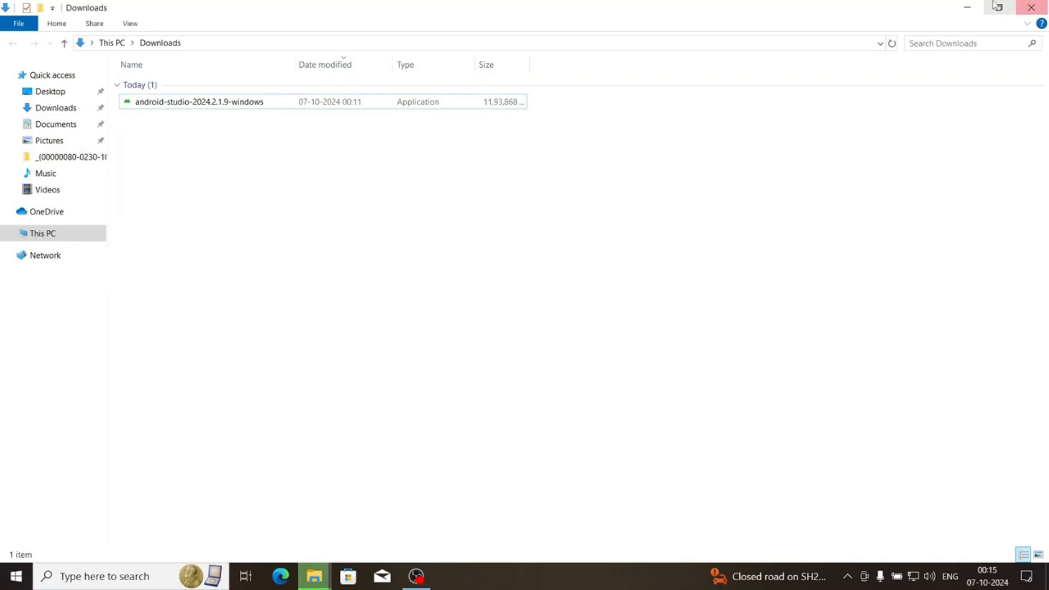
Close the Downloads window, minimize the Pictures window, and recheck the installed apps for Android Studio
{"action": "left_click", "coordinate": [1030, 7]}
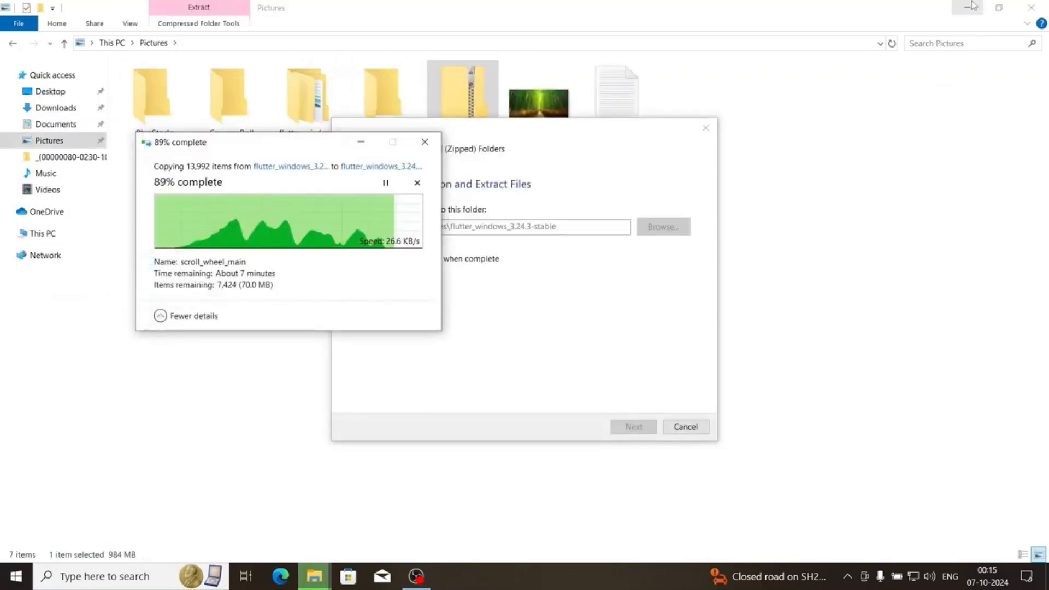
{"action": "left_click", "coordinate": [968, 6]}
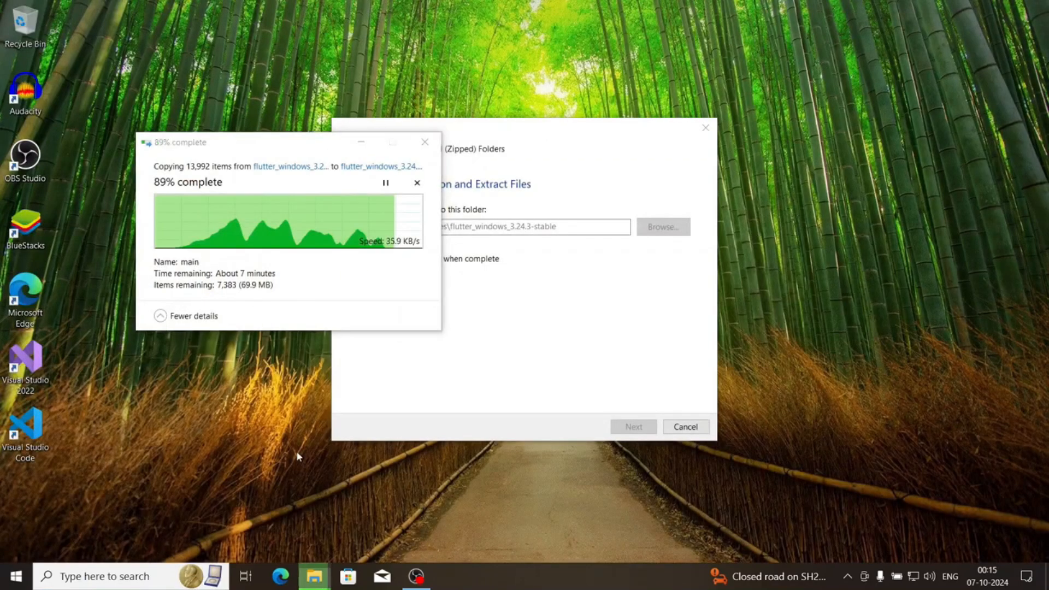
{"action": "left_click", "coordinate": [53, 565]}
{"action": "key", "text": "super"}
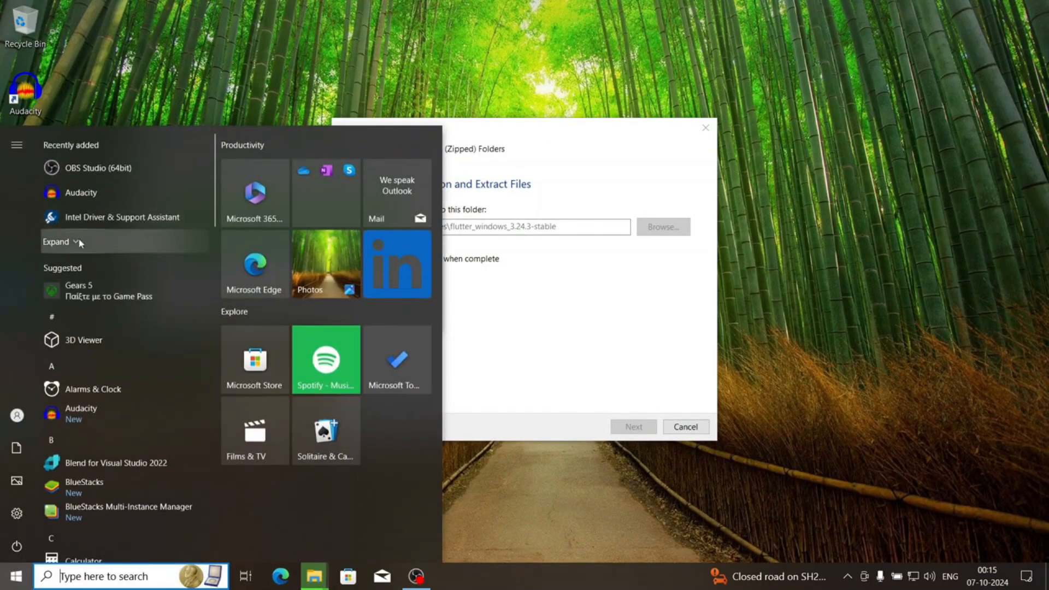
{"action": "left_click", "coordinate": [71, 238]}
{"action": "left_click", "coordinate": [87, 346]}
{"action": "scroll", "coordinate": [87, 436], "scroll_direction": "down", "scroll_amount": 5}
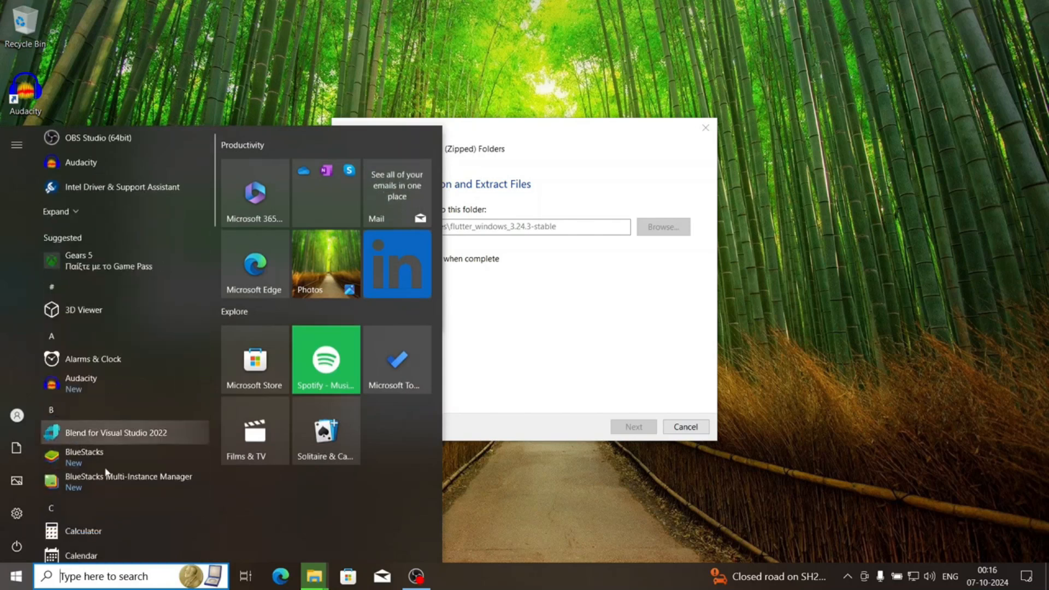
{"action": "scroll", "coordinate": [103, 468], "scroll_direction": "down", "scroll_amount": 8}
{"action": "scroll", "coordinate": [104, 468], "scroll_direction": "up", "scroll_amount": 3}
{"action": "scroll", "coordinate": [104, 468], "scroll_direction": "down", "scroll_amount": 3}
{"action": "left_click", "coordinate": [459, 508]}
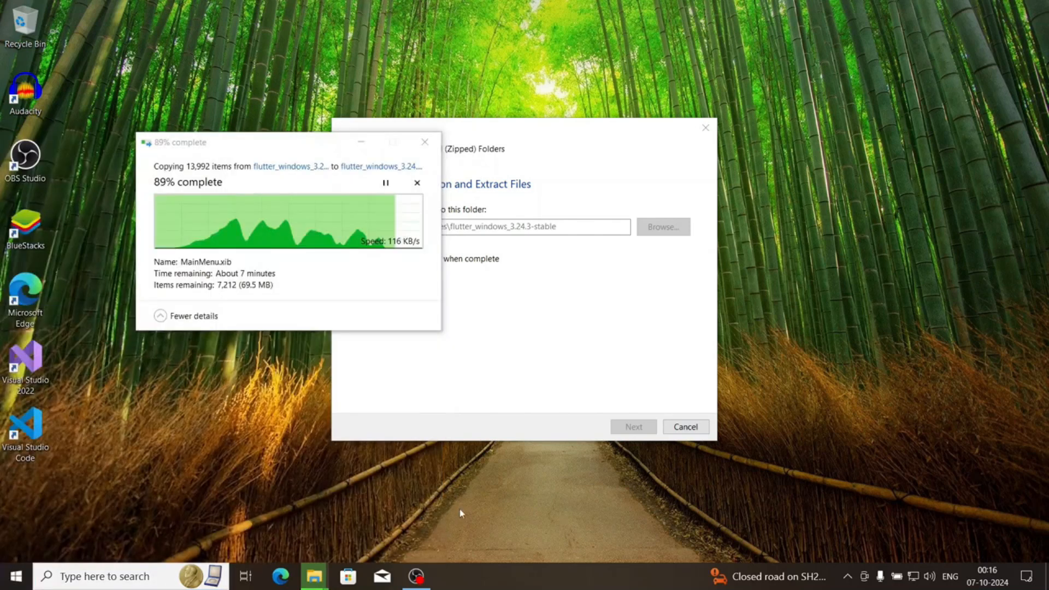
Open a new File Explorer window and browse to C:\Program Files\Android\Android Studio\bin to locate the studio64 application
{"action": "right_click", "coordinate": [314, 576]}
{"action": "left_click", "coordinate": [301, 506]}
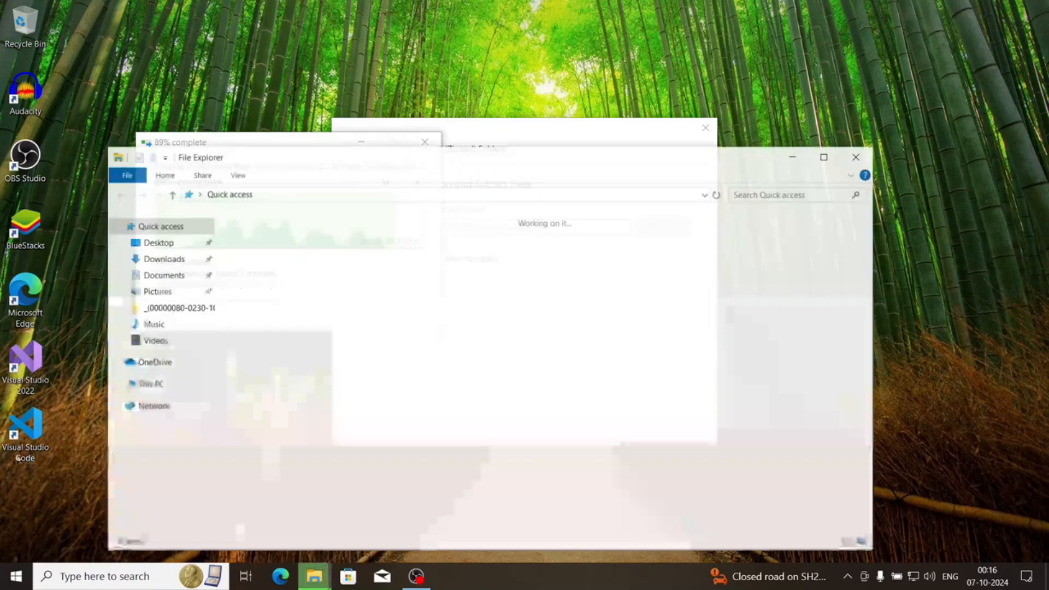
{"action": "double_click", "coordinate": [304, 386]}
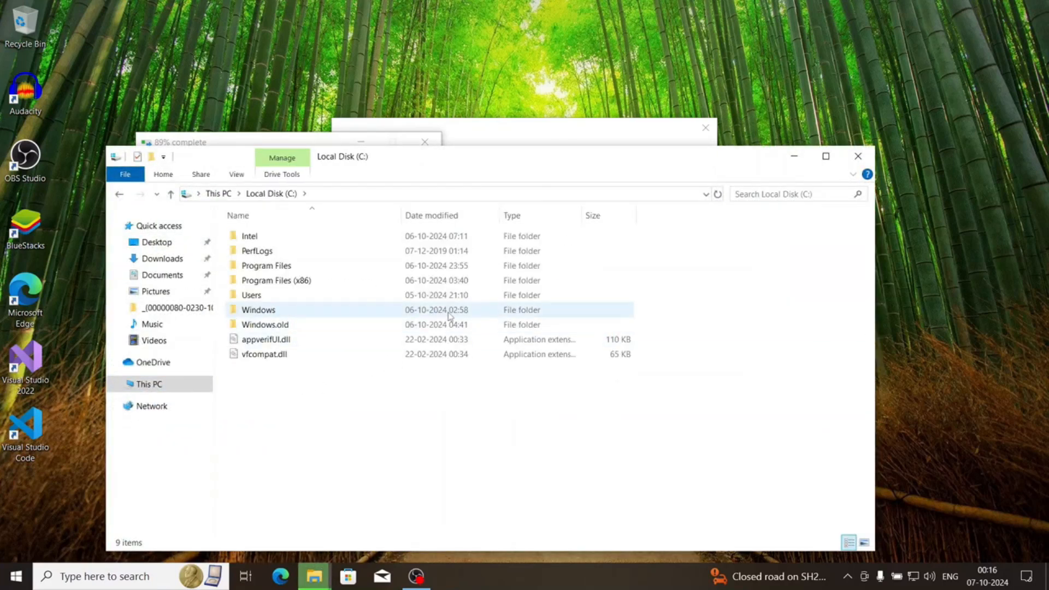
{"action": "double_click", "coordinate": [475, 274]}
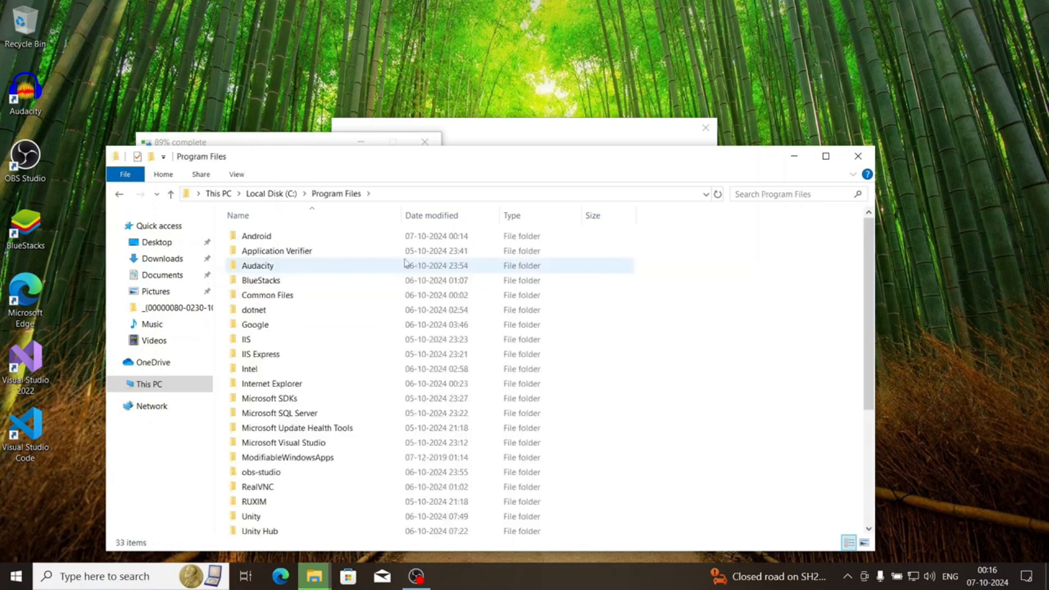
{"action": "double_click", "coordinate": [306, 236]}
{"action": "double_click", "coordinate": [306, 236]}
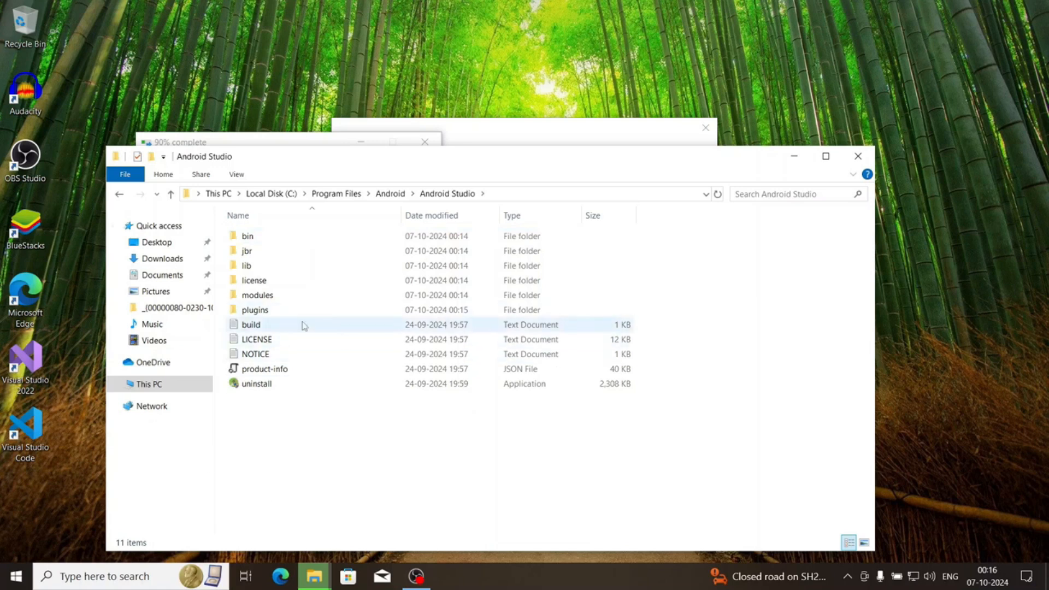
{"action": "double_click", "coordinate": [247, 236]}
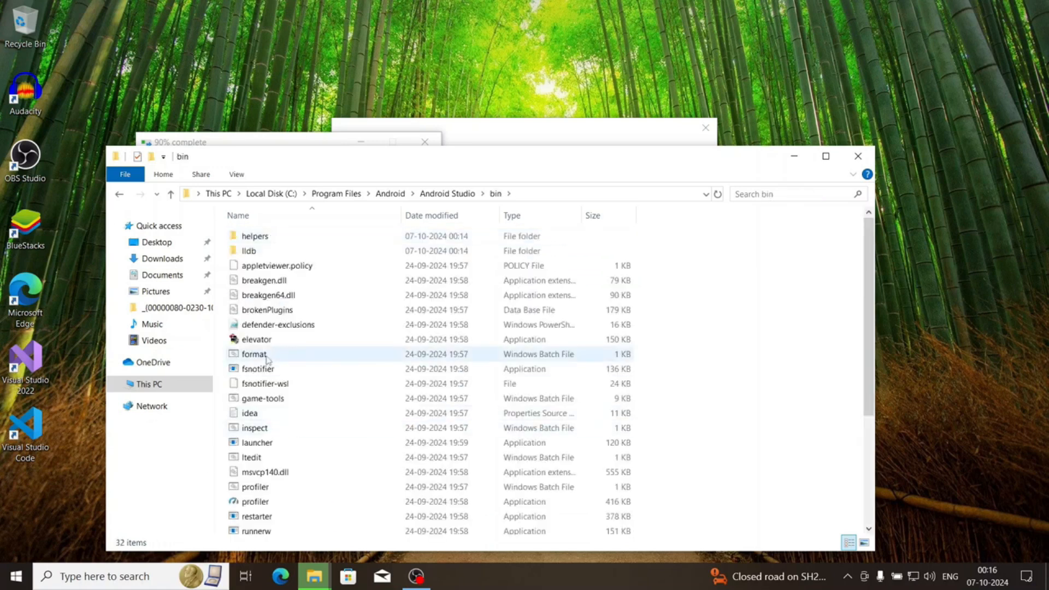
{"action": "scroll", "coordinate": [304, 483], "scroll_direction": "down", "scroll_amount": 3}
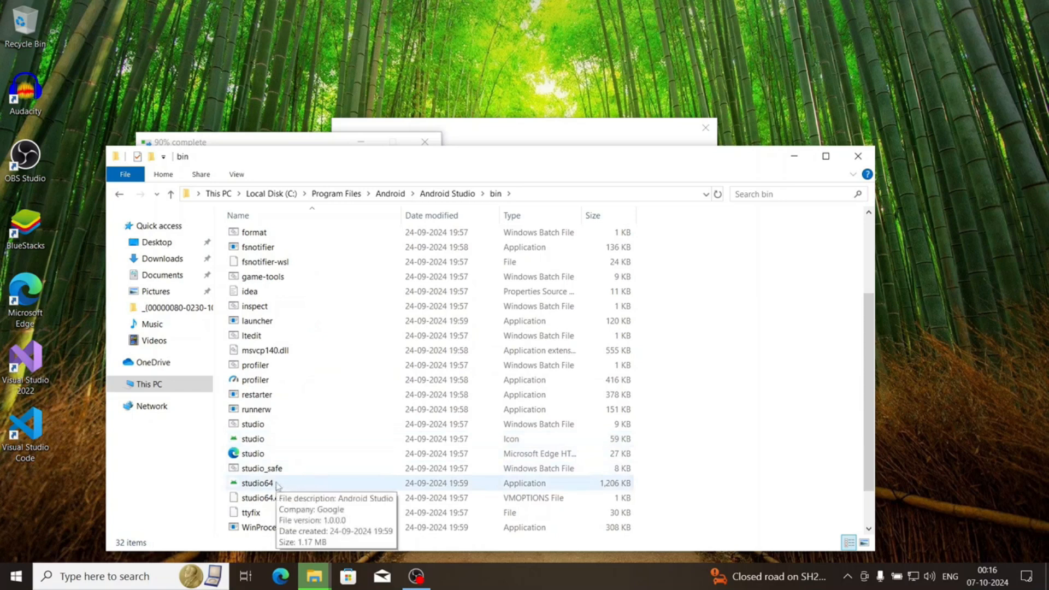
Look through the installed apps list for an Android Studio entry
{"action": "key", "text": "super"}
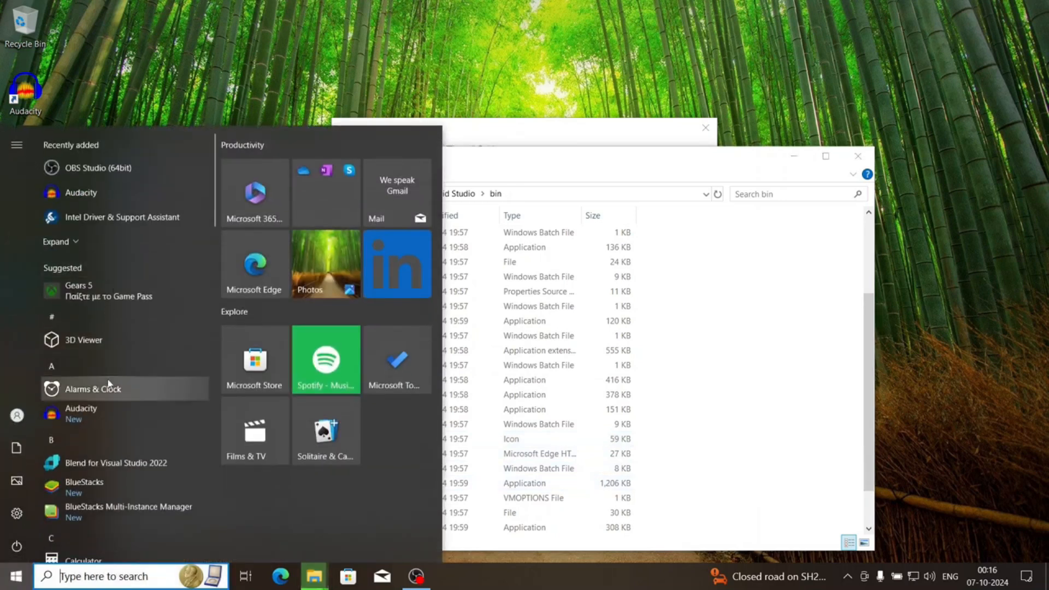
{"action": "scroll", "coordinate": [107, 378], "scroll_direction": "down", "scroll_amount": 6}
{"action": "key", "text": "Escape"}
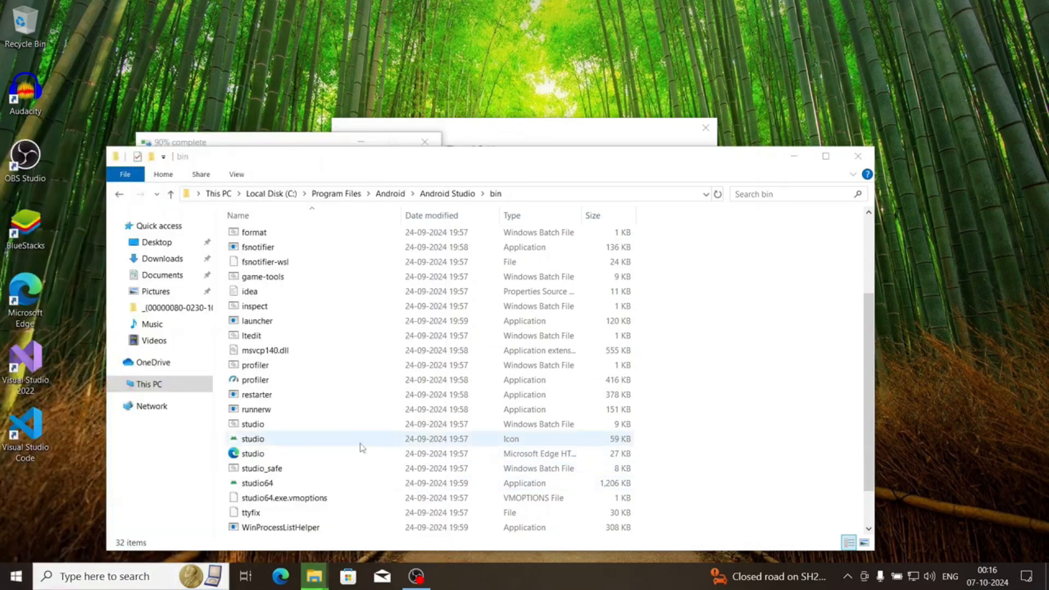
Launch Android Studio from the studio64 application in the bin folder
{"action": "left_click", "coordinate": [247, 486]}
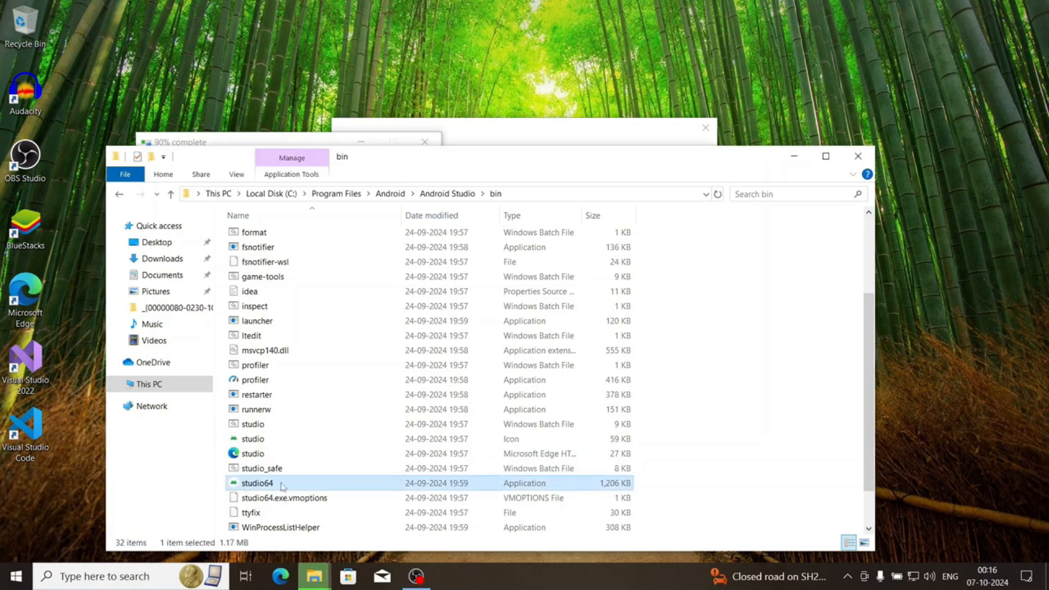
{"action": "left_click_drag", "start_coordinate": [282, 487], "coordinate": [254, 484]}
{"action": "right_click", "coordinate": [33, 522]}
{"action": "left_click", "coordinate": [295, 484]}
{"action": "right_click", "coordinate": [308, 489]}
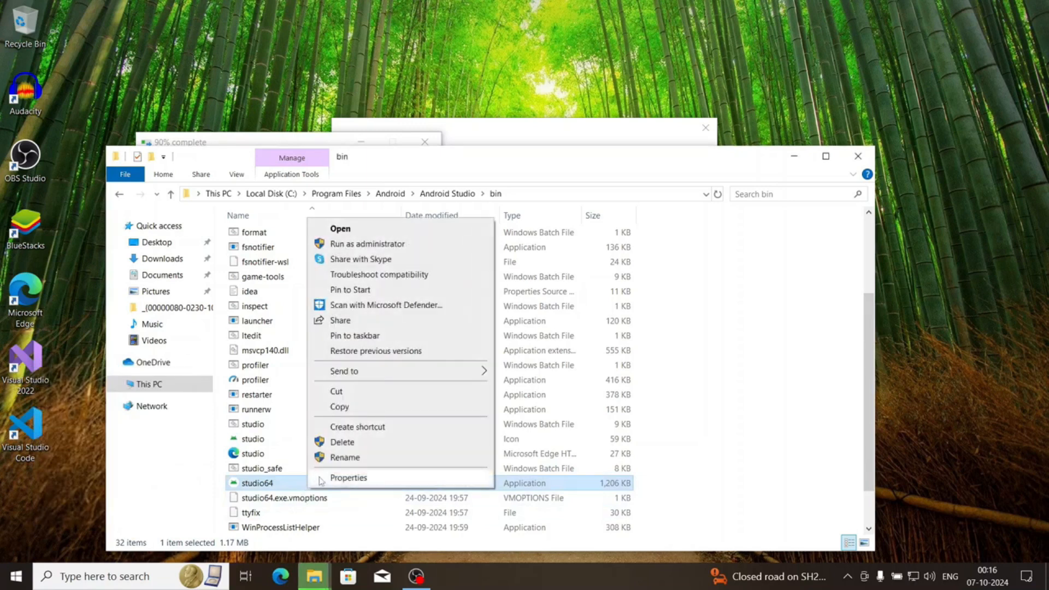
{"action": "left_click", "coordinate": [360, 325]}
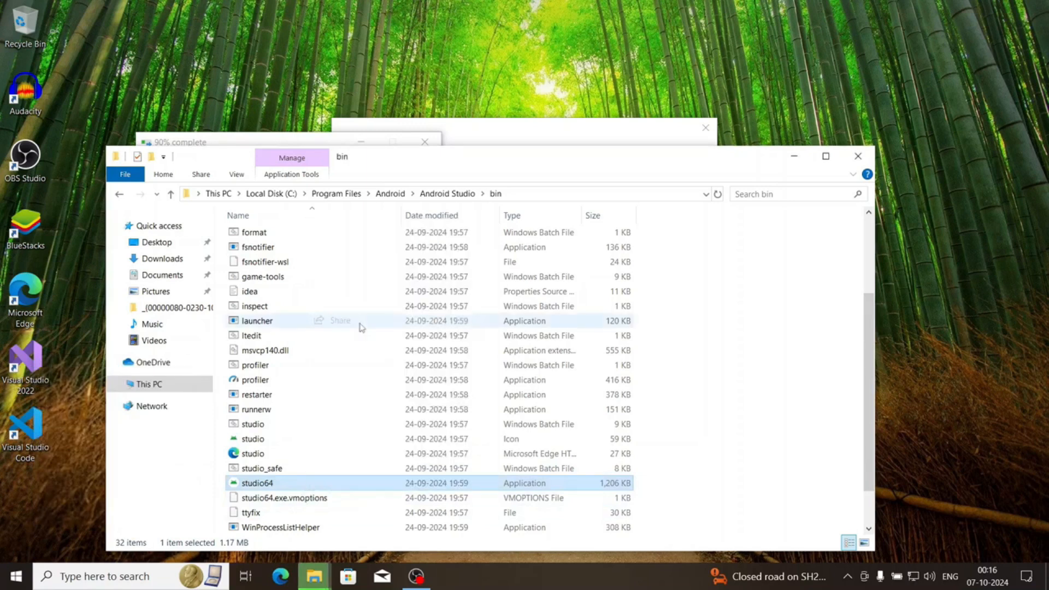
{"action": "left_click", "coordinate": [746, 487]}
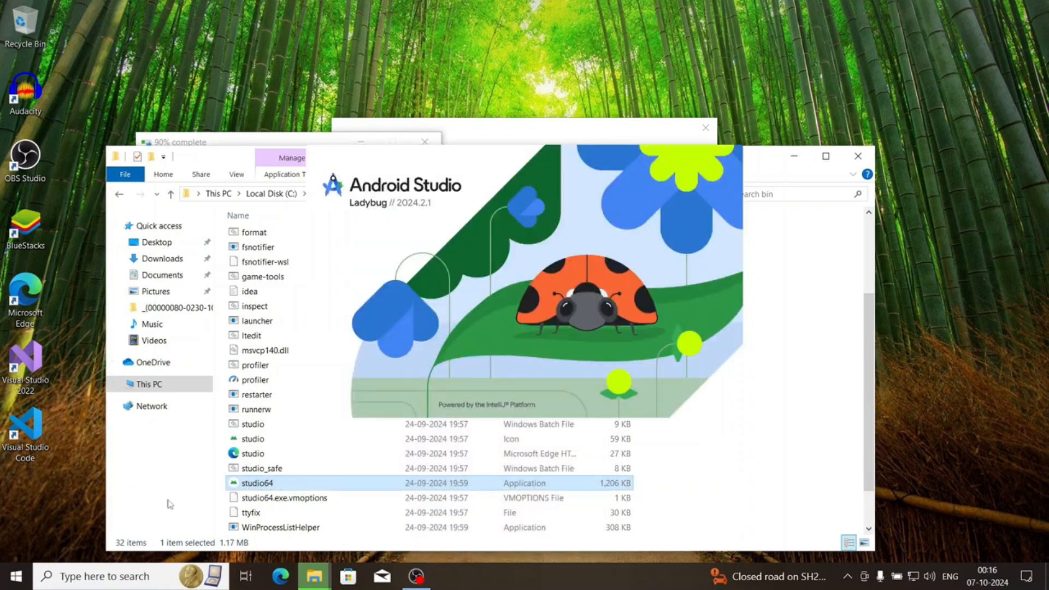
Check the recently added and installed apps for Android Studio while it starts up
{"action": "left_click", "coordinate": [15, 577]}
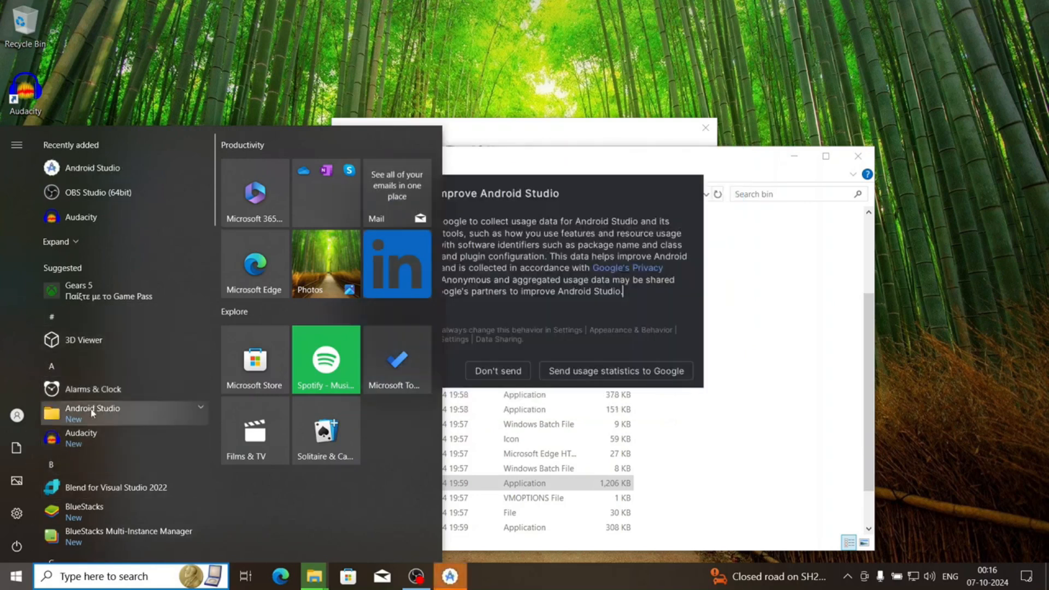
{"action": "left_click", "coordinate": [92, 412]}
{"action": "left_click", "coordinate": [92, 413]}
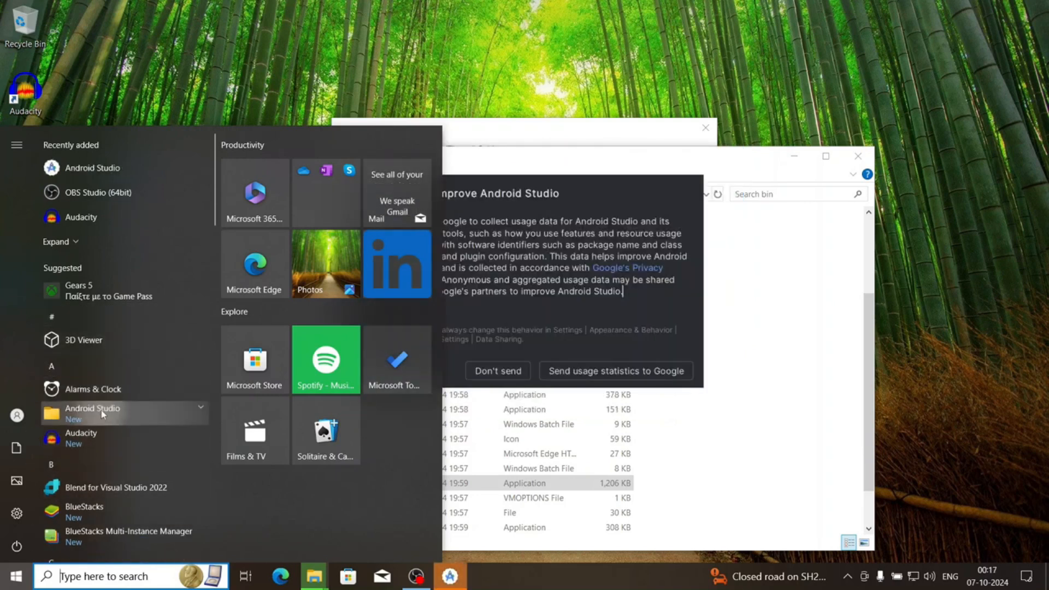
Decline sending usage statistics to Google and close the bin folder window
{"action": "left_click", "coordinate": [528, 371]}
{"action": "left_click", "coordinate": [526, 370]}
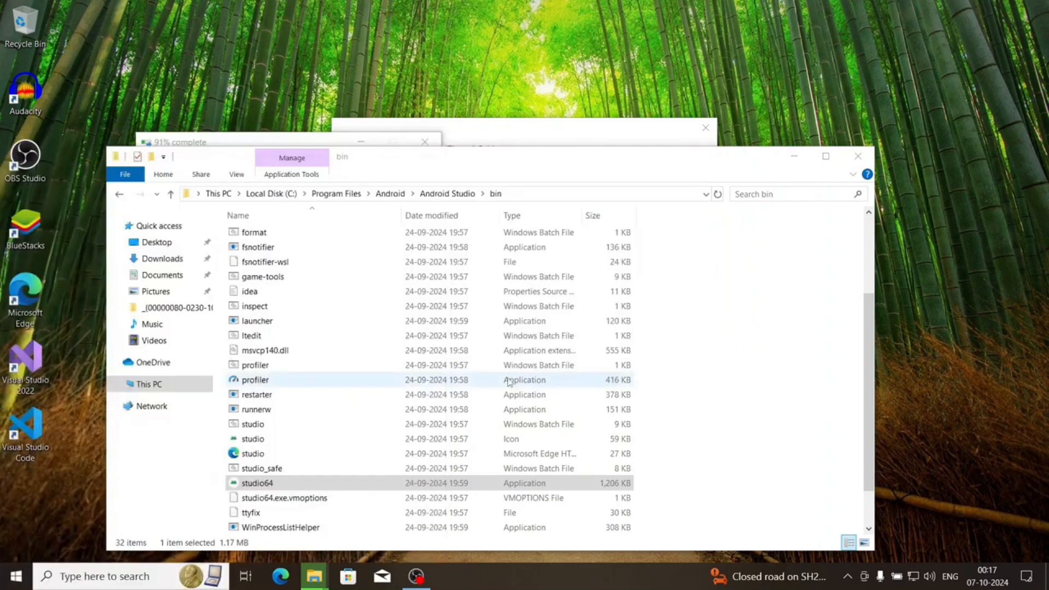
{"action": "left_click", "coordinate": [858, 157]}
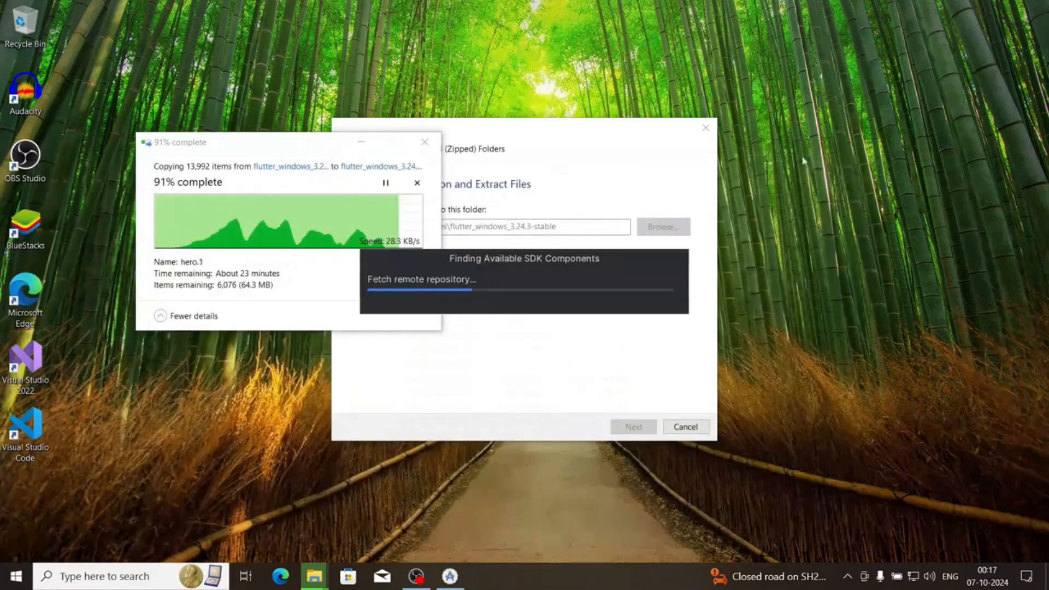
Expand the Android Studio folder in the installed apps list to view its app, and return to the setup wizard
{"action": "key", "text": "super"}
{"action": "left_click", "coordinate": [97, 412]}
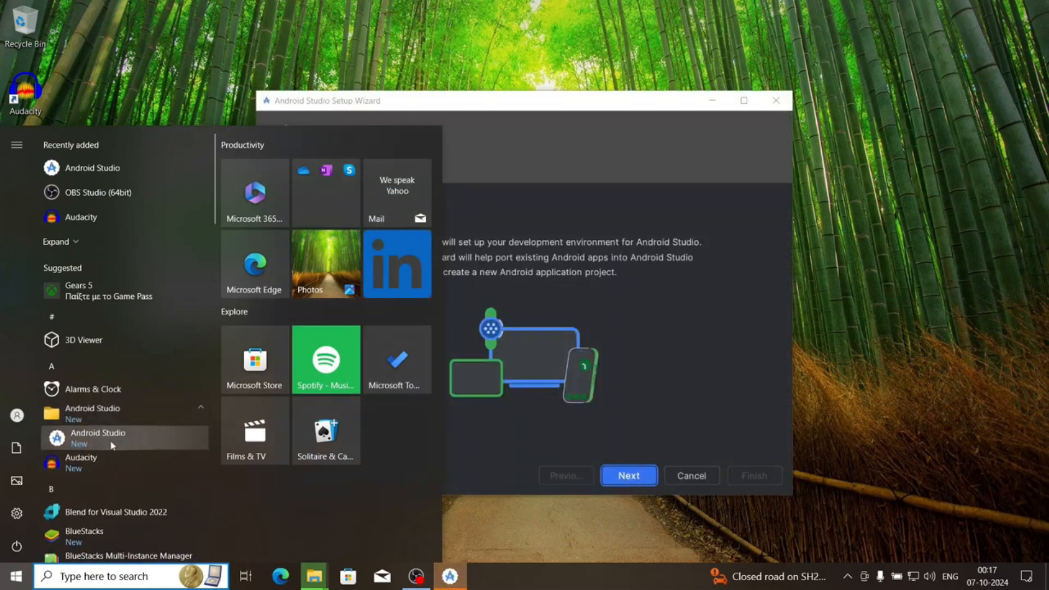
{"action": "left_click", "coordinate": [544, 495]}
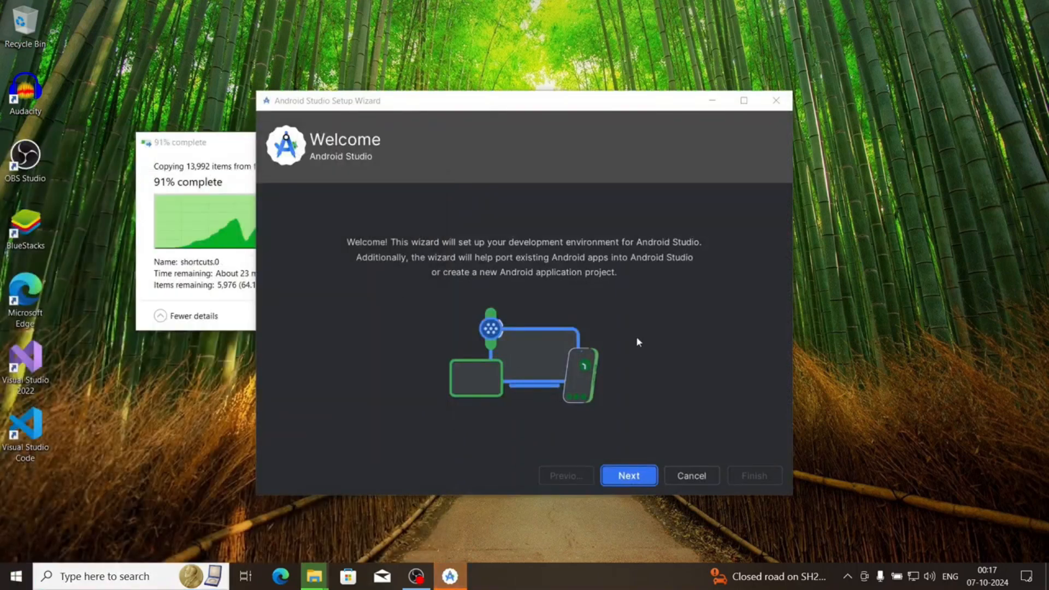
Proceed through the Android Studio Setup Wizard's welcome page and choose the Standard install type
{"action": "mouse_move", "coordinate": [361, 107]}
{"action": "left_mouse_down"}
{"action": "mouse_move", "coordinate": [380, 102]}
{"action": "mouse_move", "coordinate": [179, 40]}
{"action": "mouse_move", "coordinate": [361, 91]}
{"action": "left_mouse_up"}
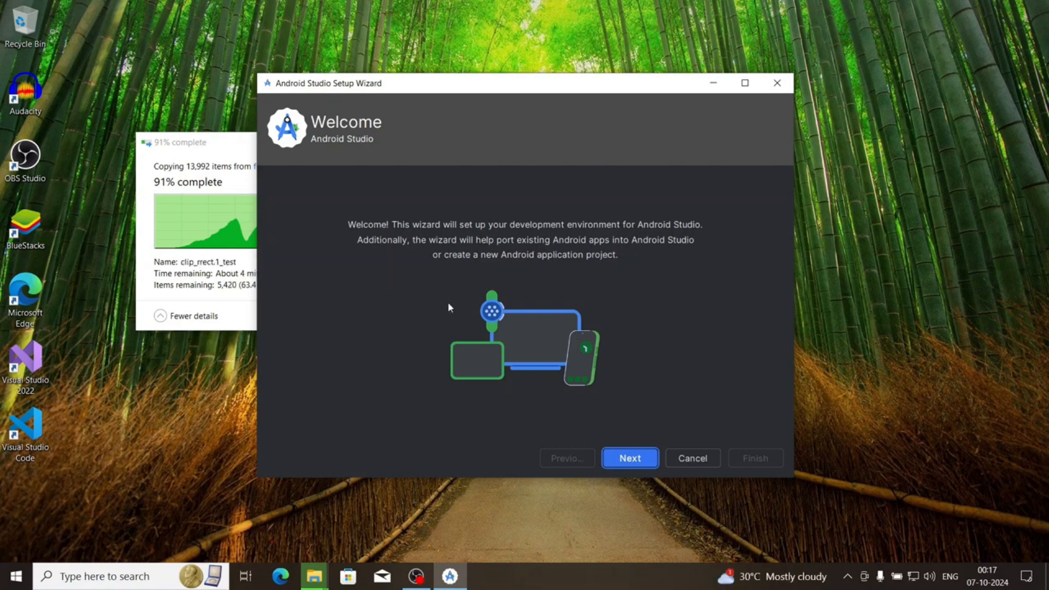
{"action": "left_click", "coordinate": [630, 458]}
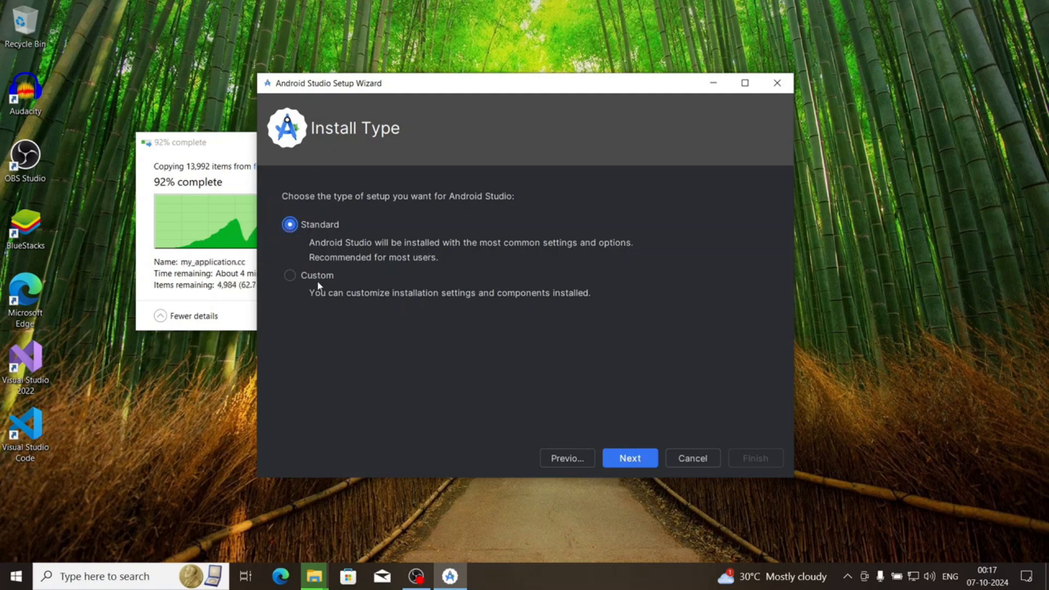
{"action": "left_click", "coordinate": [630, 455]}
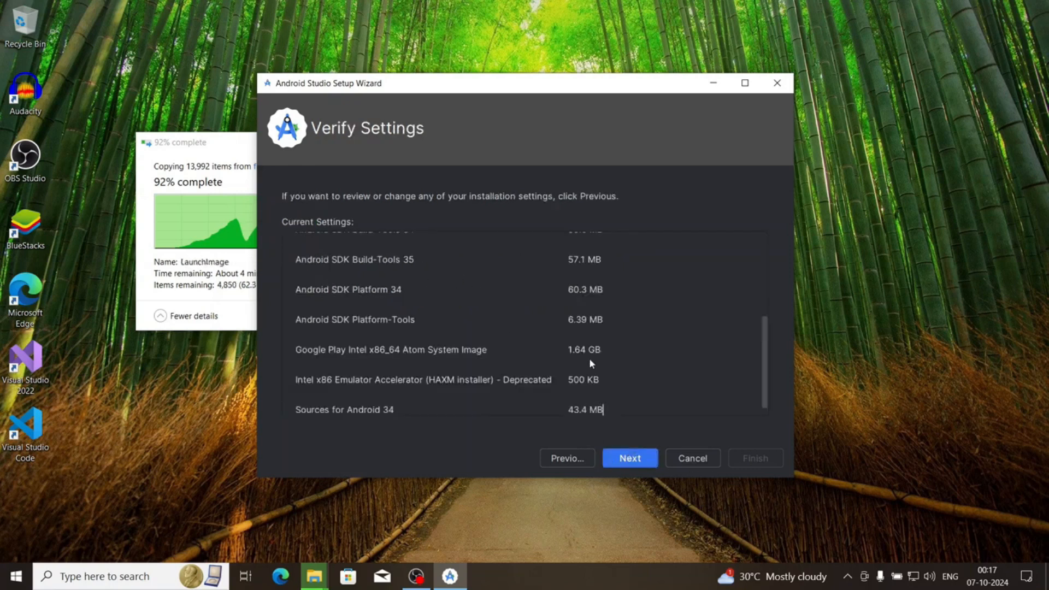
Review the setup type, SDK folder and SDK components to download, and continue to the license agreement
{"action": "scroll", "coordinate": [588, 394], "scroll_direction": "up", "scroll_amount": 5}
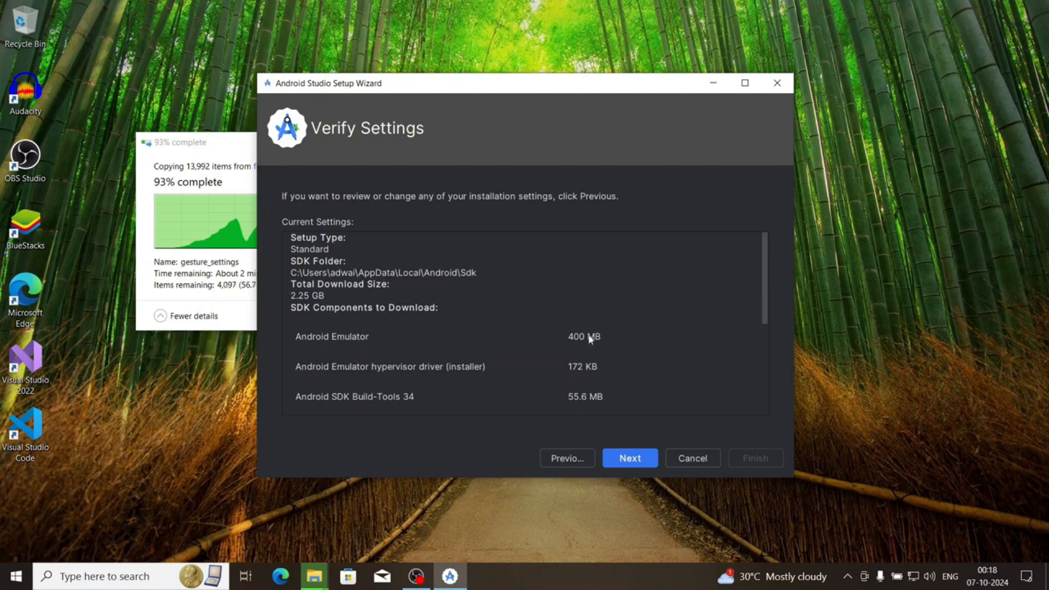
{"action": "scroll", "coordinate": [590, 337], "scroll_direction": "down", "scroll_amount": 1}
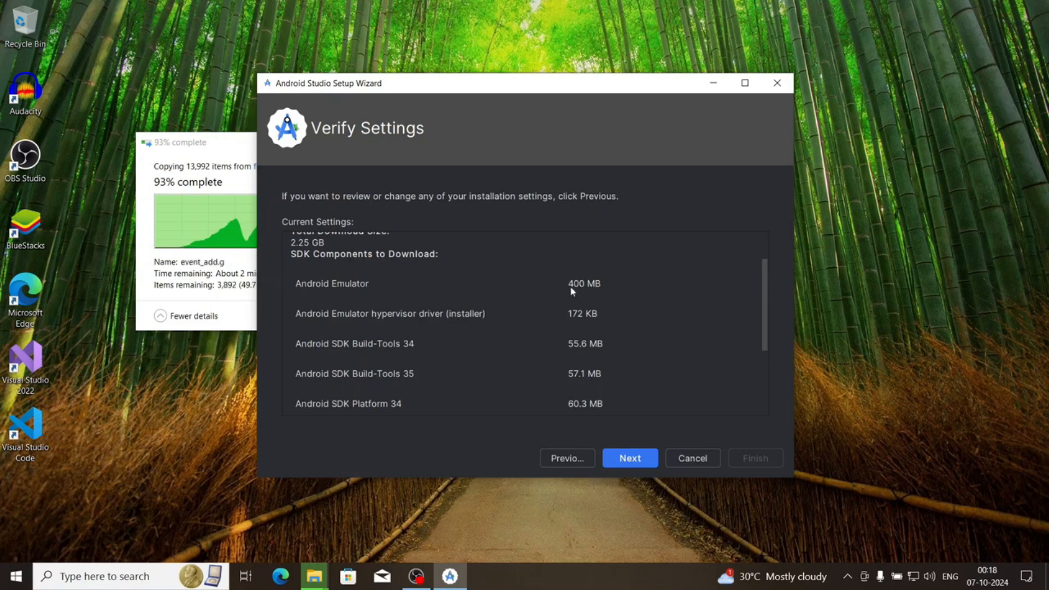
{"action": "scroll", "coordinate": [572, 292], "scroll_direction": "down", "scroll_amount": 3}
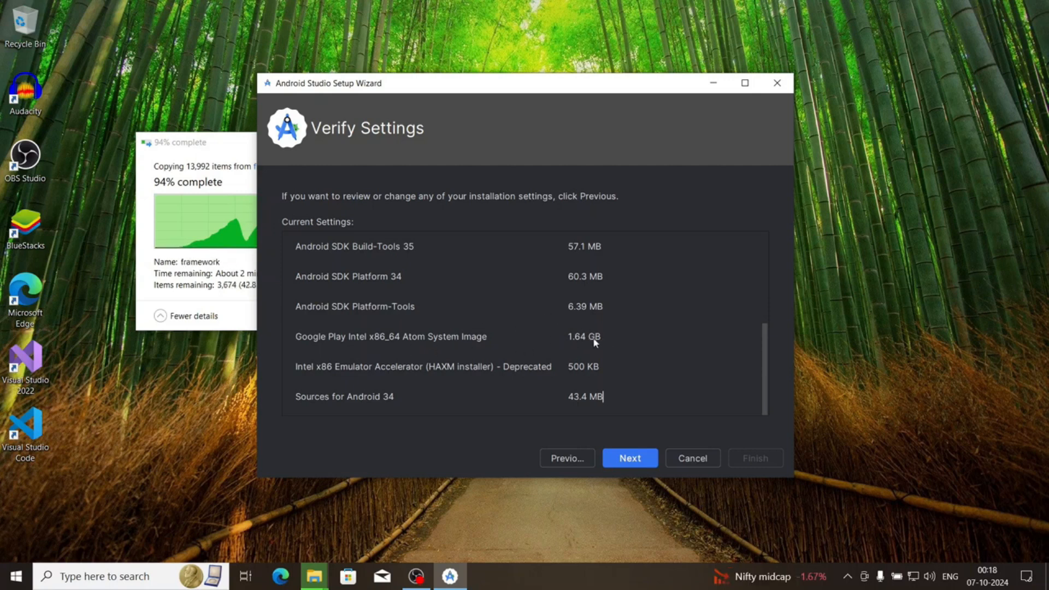
{"action": "left_click", "coordinate": [620, 460]}
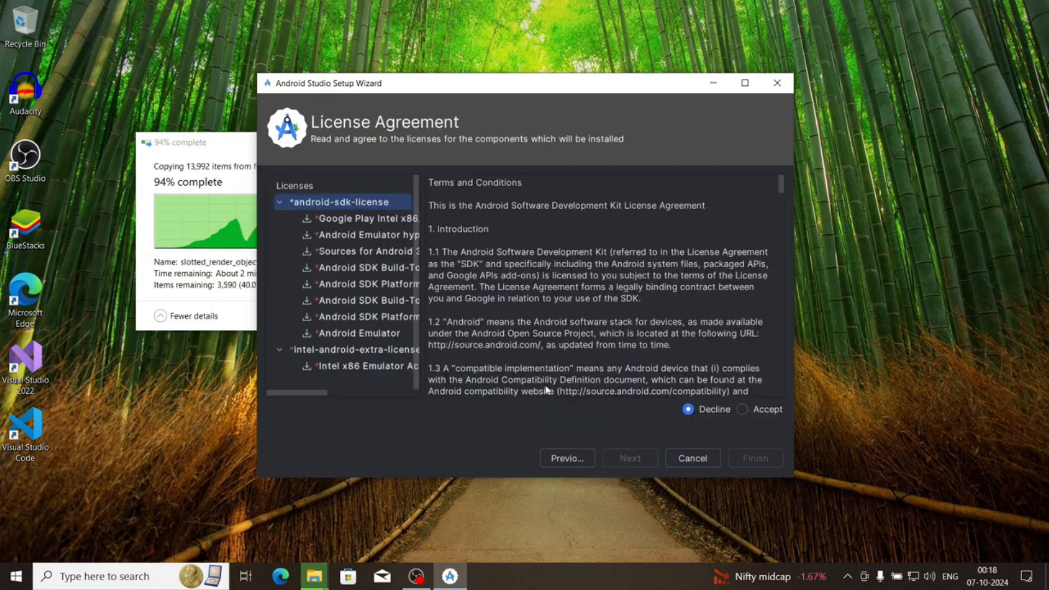
Accept the android-sdk-license and intel-android-extra-license, and start downloading the components
{"action": "left_click", "coordinate": [742, 409]}
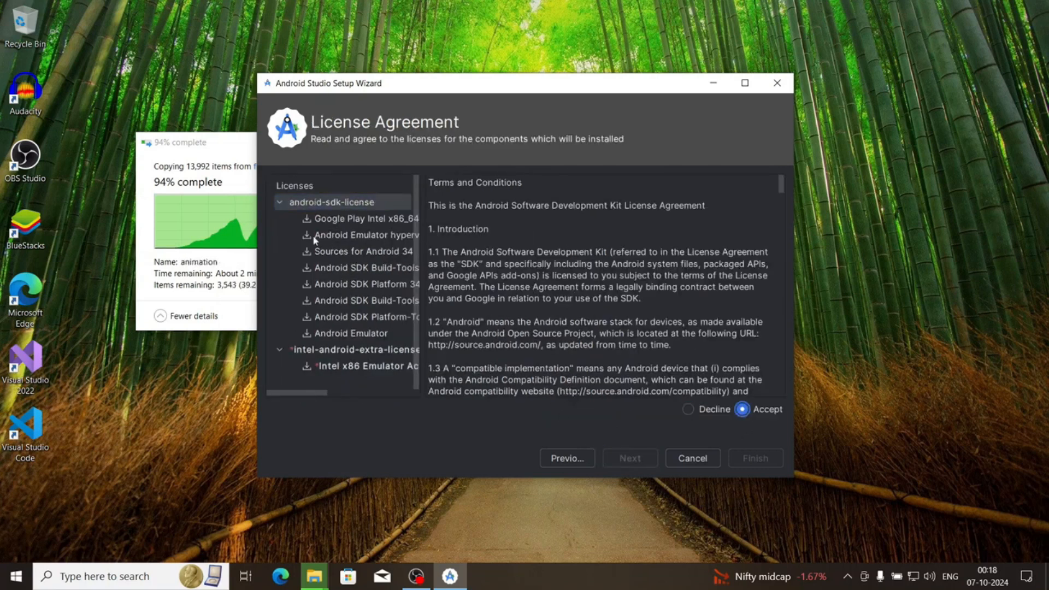
{"action": "left_click", "coordinate": [297, 350]}
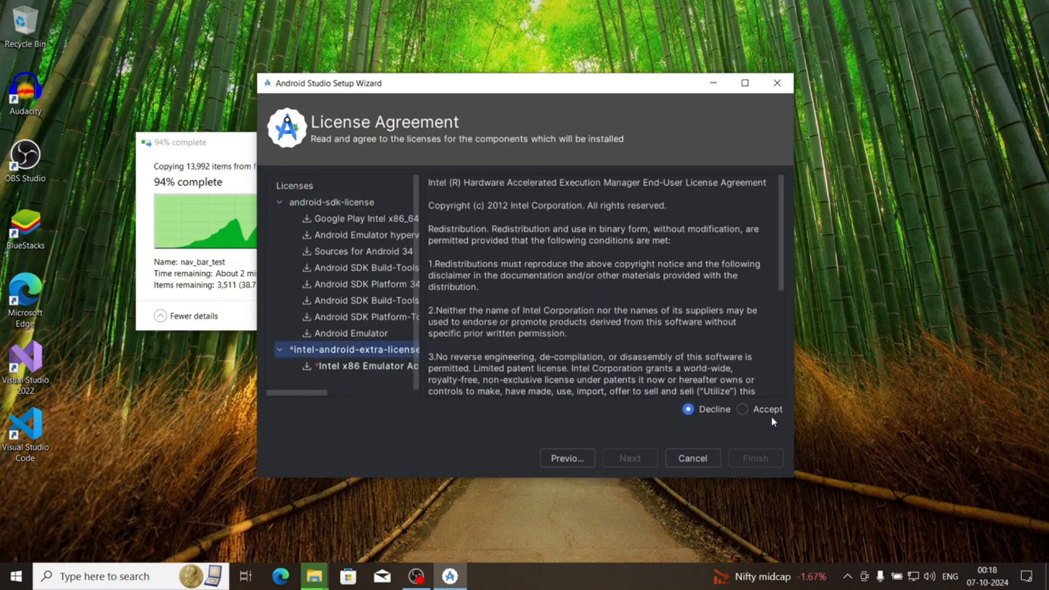
{"action": "left_click", "coordinate": [743, 409]}
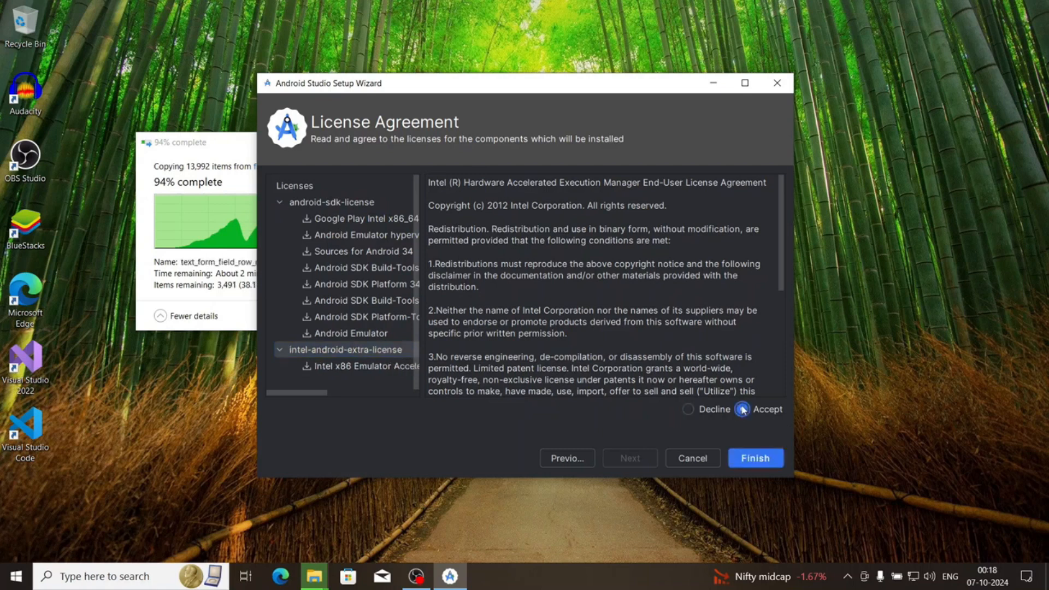
{"action": "left_click", "coordinate": [765, 458]}
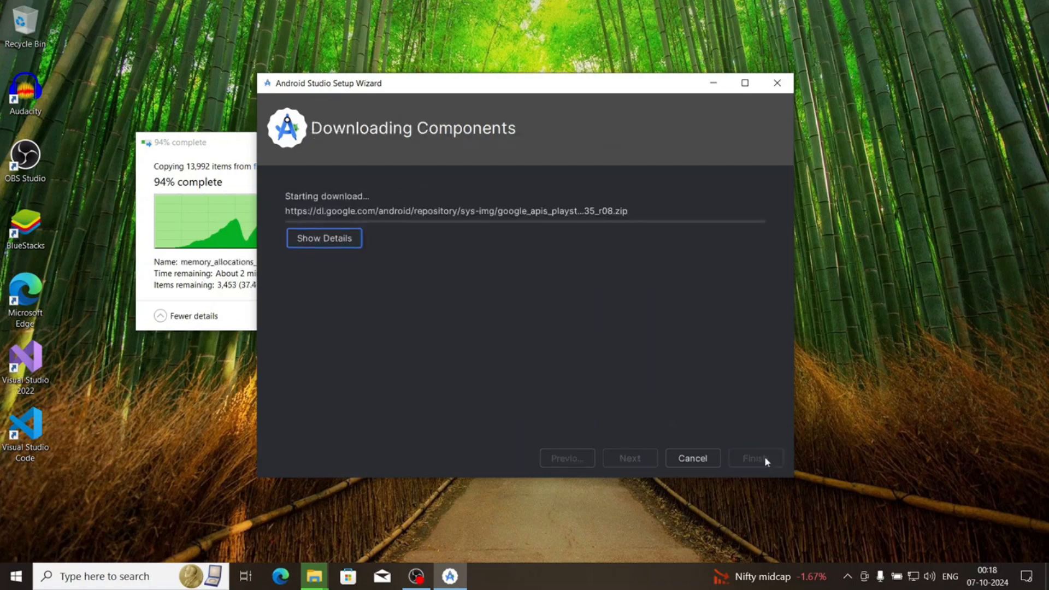
Show the component download details and close the window of the extracted flutter_windows_3.24.3-stable folder
{"action": "left_click", "coordinate": [342, 242]}
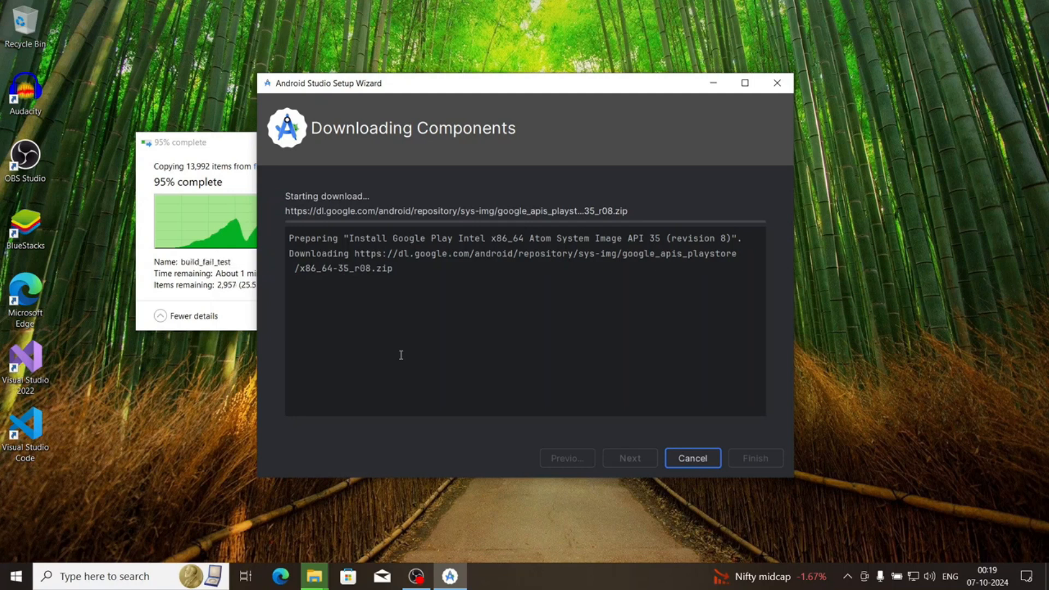
{"action": "left_click_drag", "start_coordinate": [197, 144], "coordinate": [104, 44]}
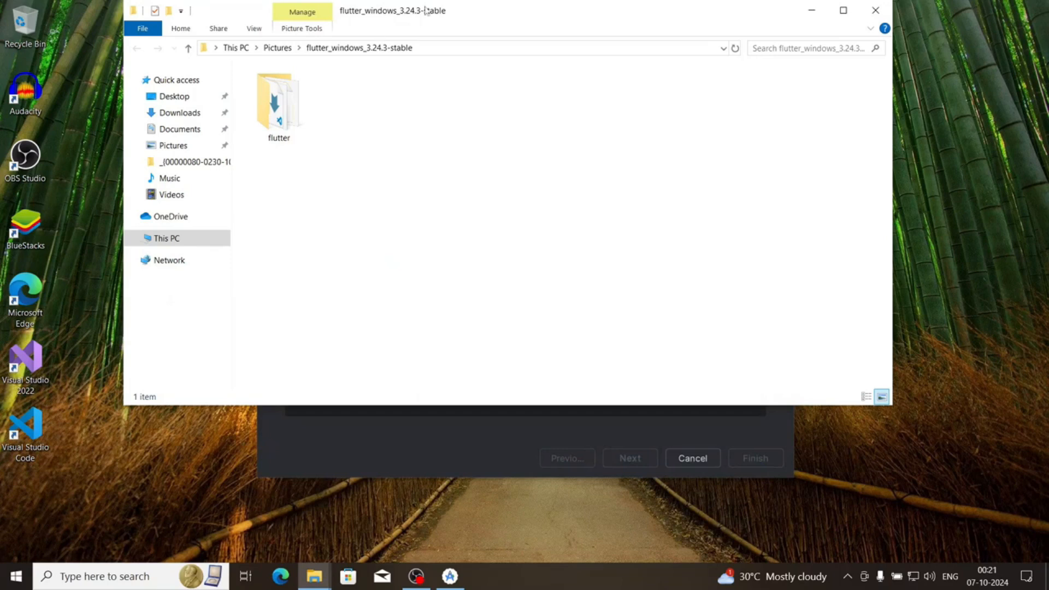
{"action": "left_click", "coordinate": [875, 10]}
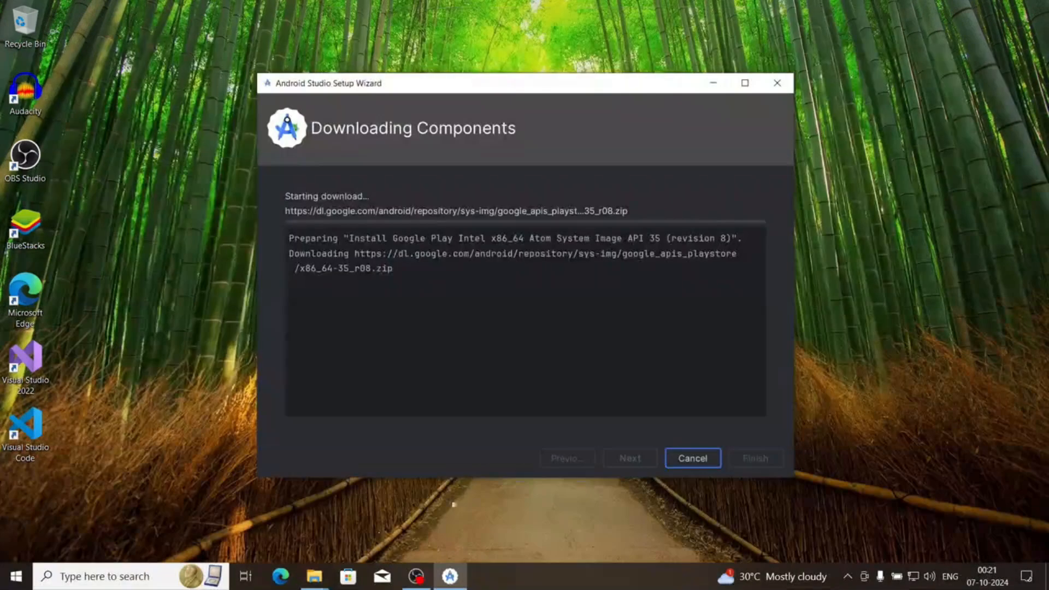
Bring up the Pictures folder window and view the properties of the extracted flutter_windows_3.24.3-stable folder
{"action": "mouse_move", "coordinate": [314, 577]}
{"action": "left_click", "coordinate": [274, 526]}
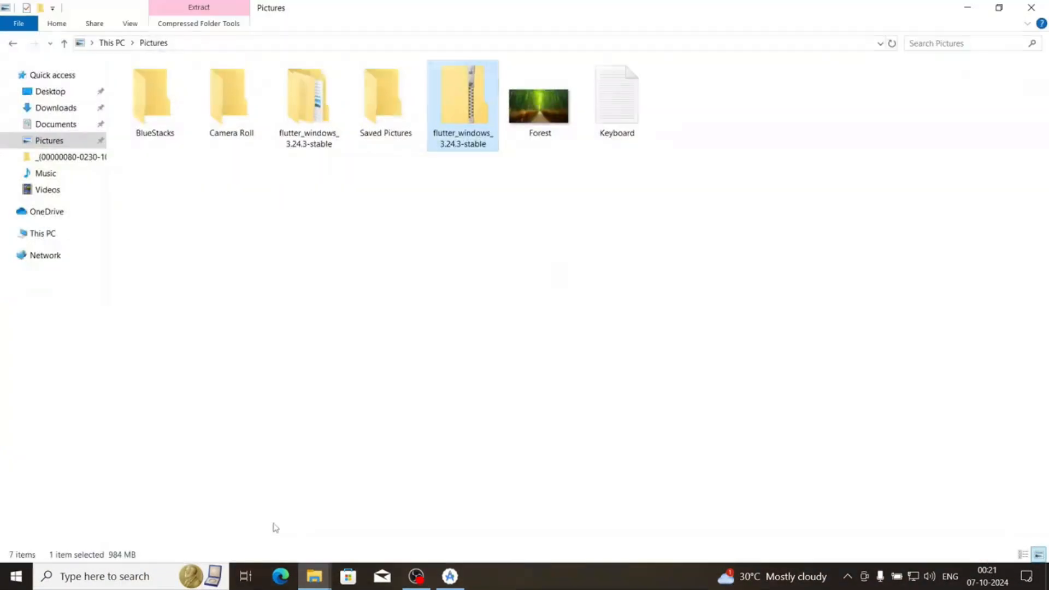
{"action": "left_click", "coordinate": [304, 140]}
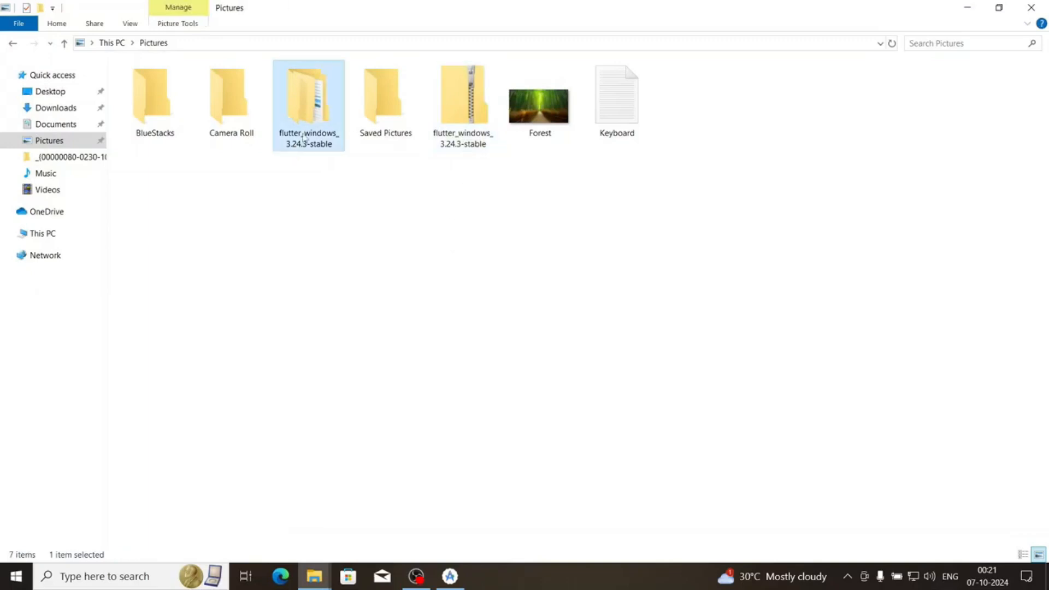
{"action": "right_click", "coordinate": [315, 123]}
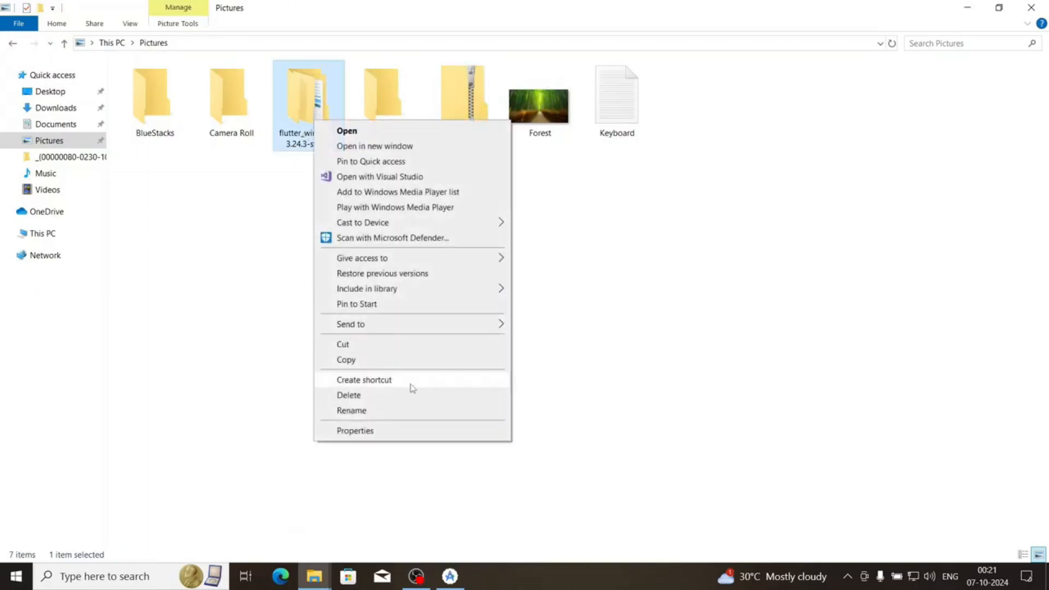
{"action": "left_click", "coordinate": [398, 433]}
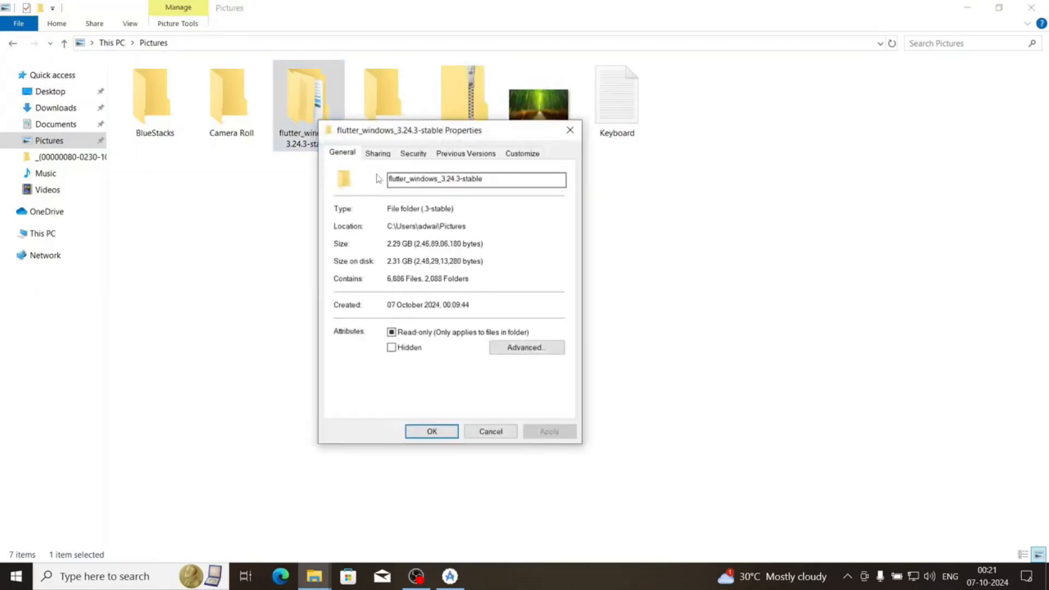
{"action": "left_click", "coordinate": [431, 430]}
Go into the flutter folder inside flutter_windows_3.24.3-stable and open its bin subfolder
{"action": "double_click", "coordinate": [325, 145]}
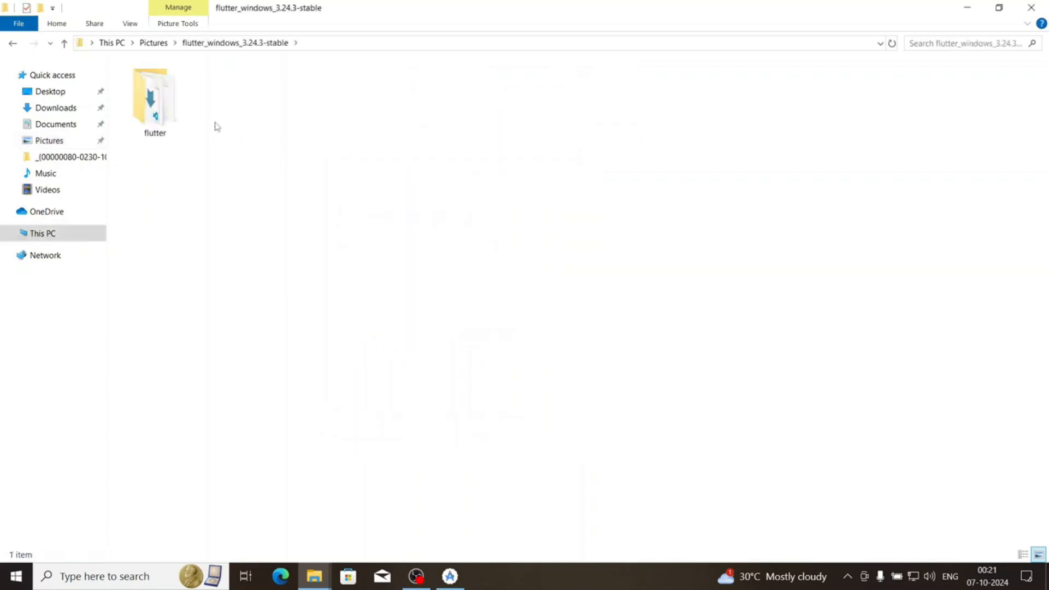
{"action": "double_click", "coordinate": [153, 101]}
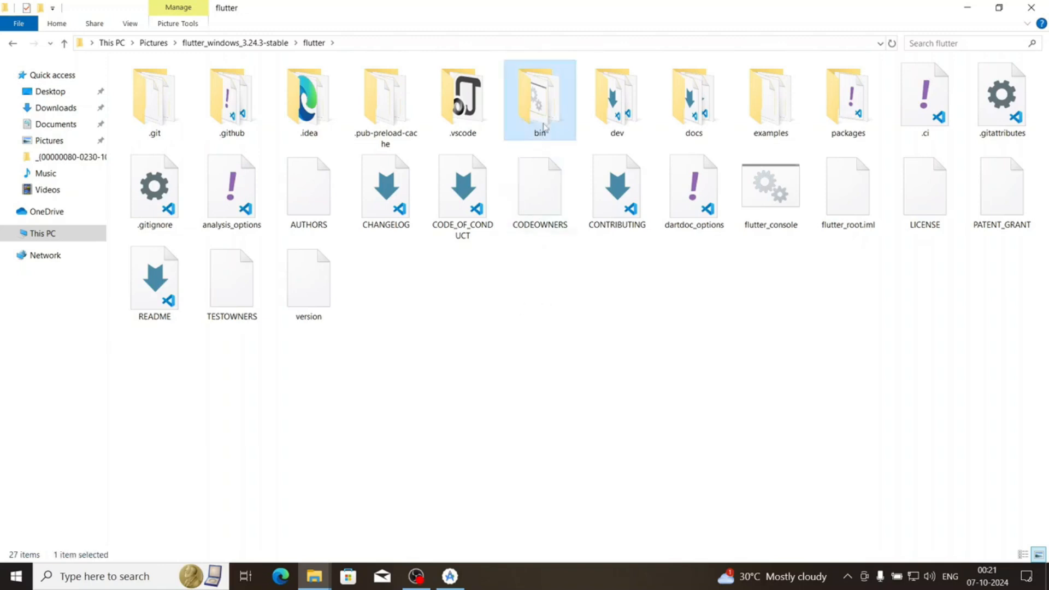
{"action": "double_click", "coordinate": [540, 98]}
View the properties of the flutter Windows batch file in the bin folder and close them
{"action": "left_click_drag", "start_coordinate": [718, 328], "coordinate": [598, 93]}
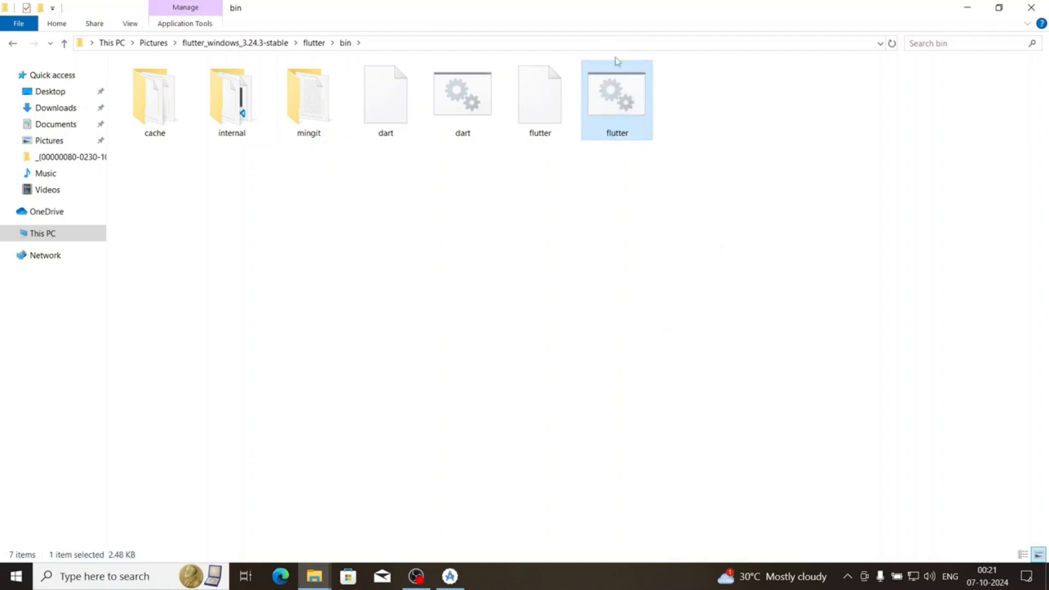
{"action": "right_click", "coordinate": [621, 110]}
{"action": "left_click", "coordinate": [688, 376]}
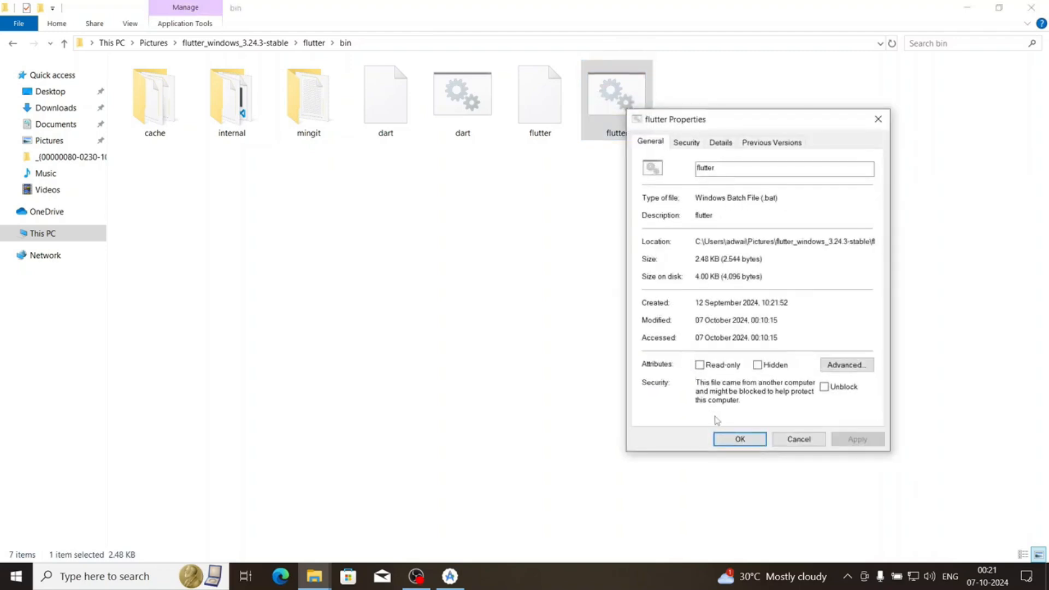
{"action": "left_click", "coordinate": [739, 438]}
{"action": "left_click", "coordinate": [529, 364]}
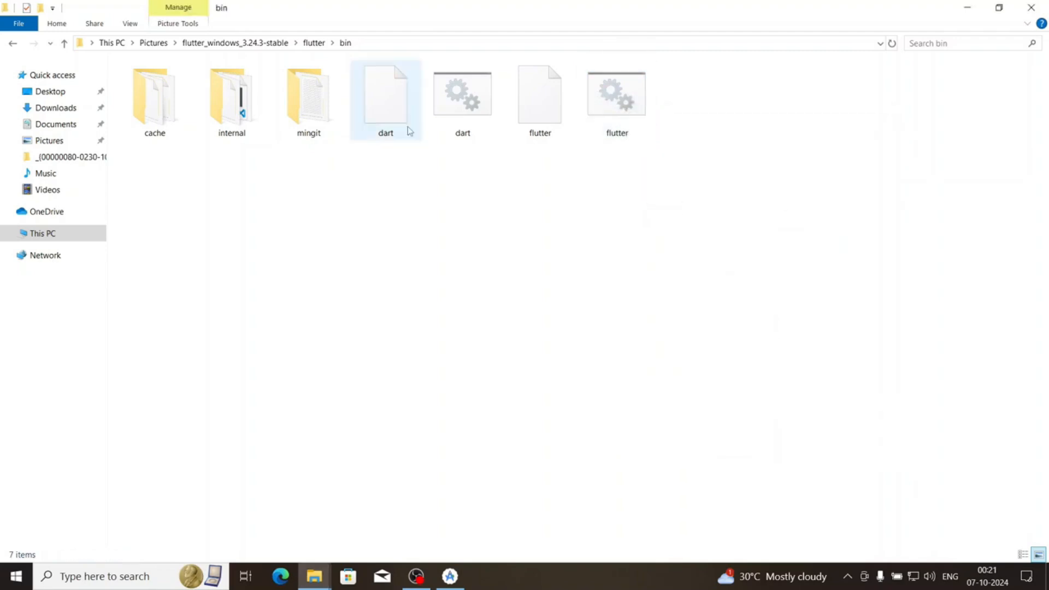
Copy the full path of the Flutter SDK's bin folder to the clipboard
{"action": "left_click", "coordinate": [385, 44]}
{"action": "right_click", "coordinate": [239, 49]}
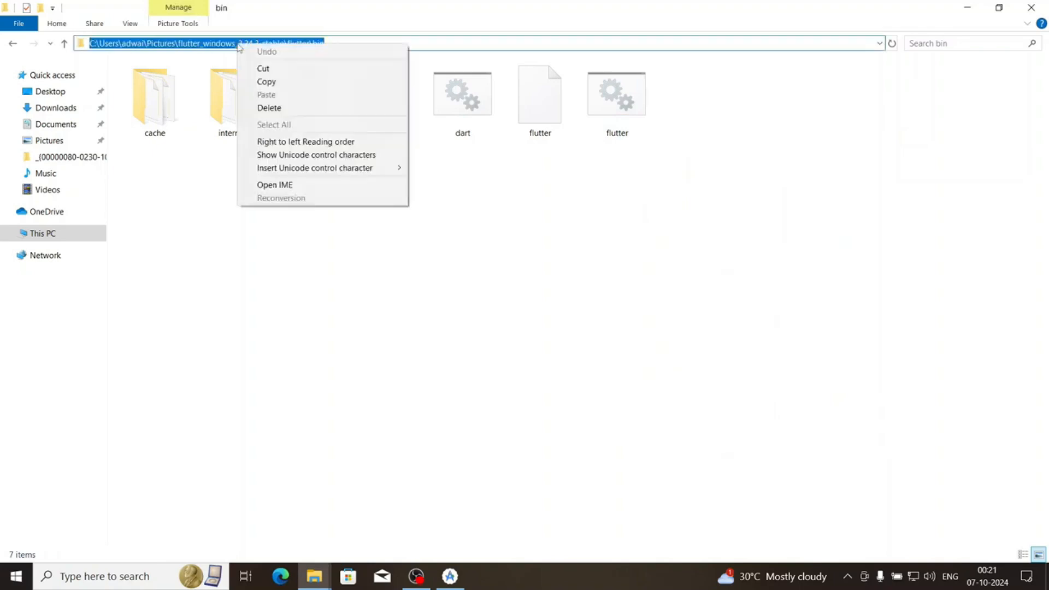
{"action": "left_click", "coordinate": [268, 83]}
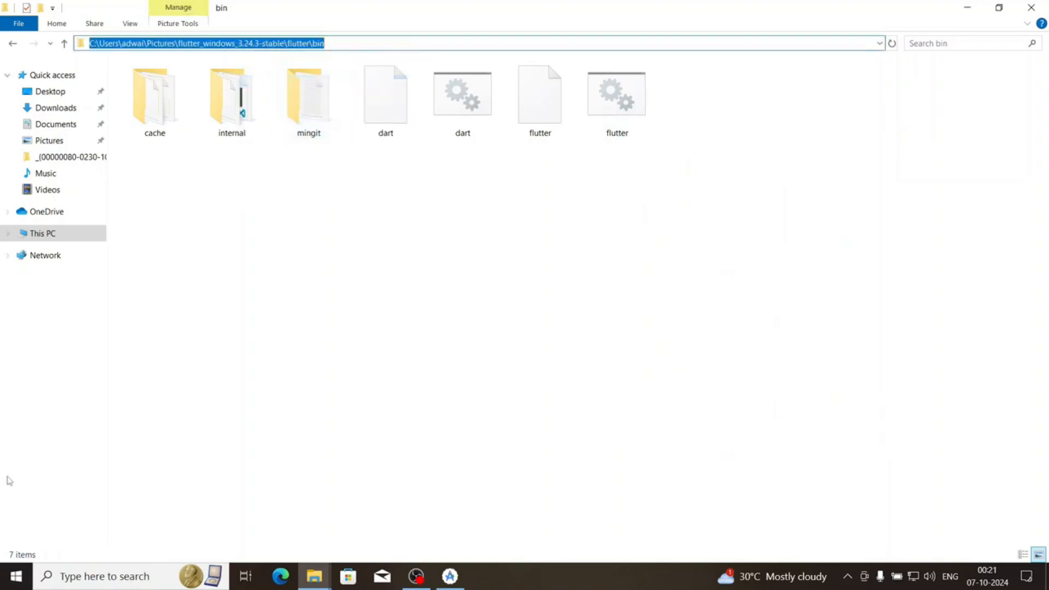
Search Windows for the system environment variables settings and open the Environment Variables dialog
{"action": "left_click", "coordinate": [8, 577]}
{"action": "type", "text": "envir"}
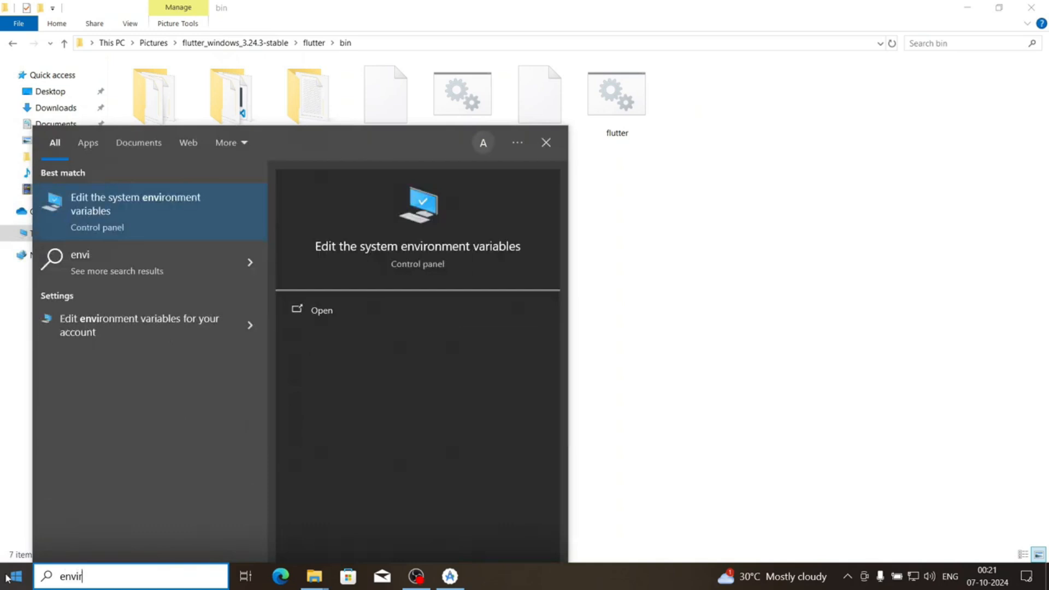
{"action": "left_click", "coordinate": [160, 209]}
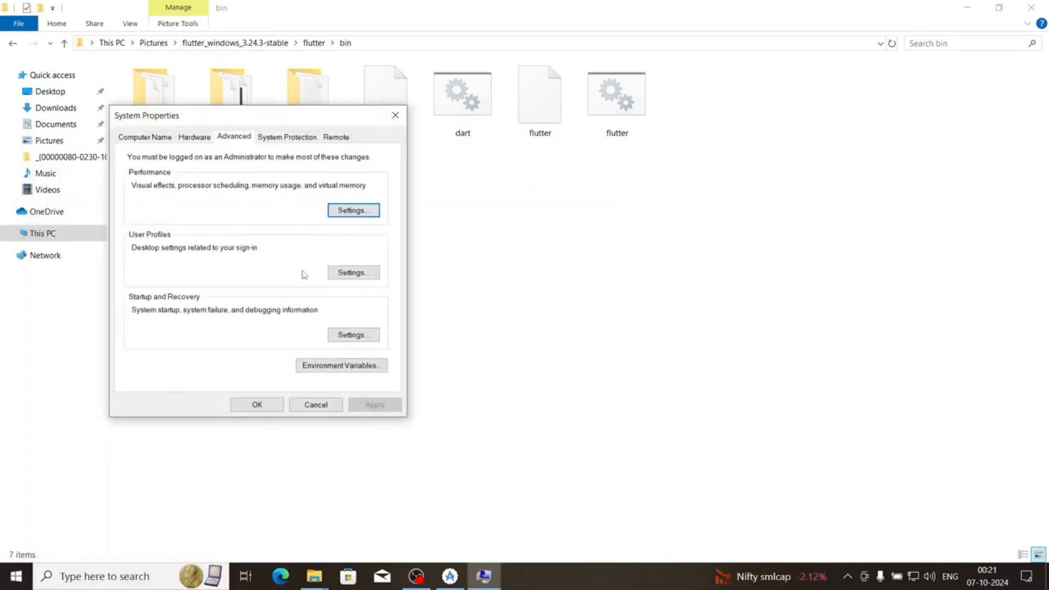
{"action": "left_click", "coordinate": [328, 365]}
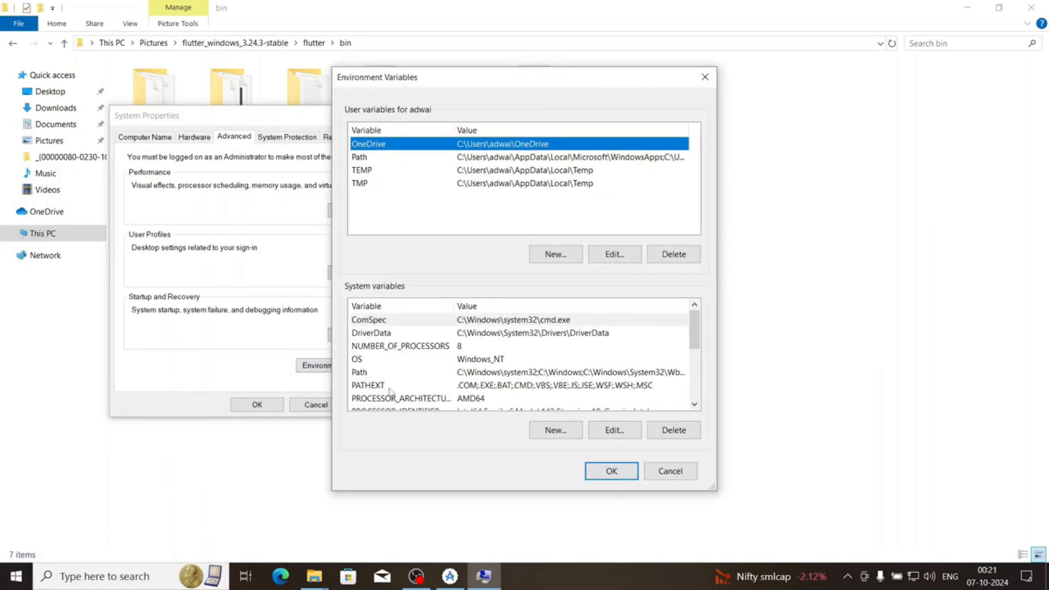
Add the copied flutter\bin path as a new entry in the system Path variable and confirm all the open dialogs
{"action": "left_click", "coordinate": [362, 374]}
{"action": "left_click", "coordinate": [638, 430]}
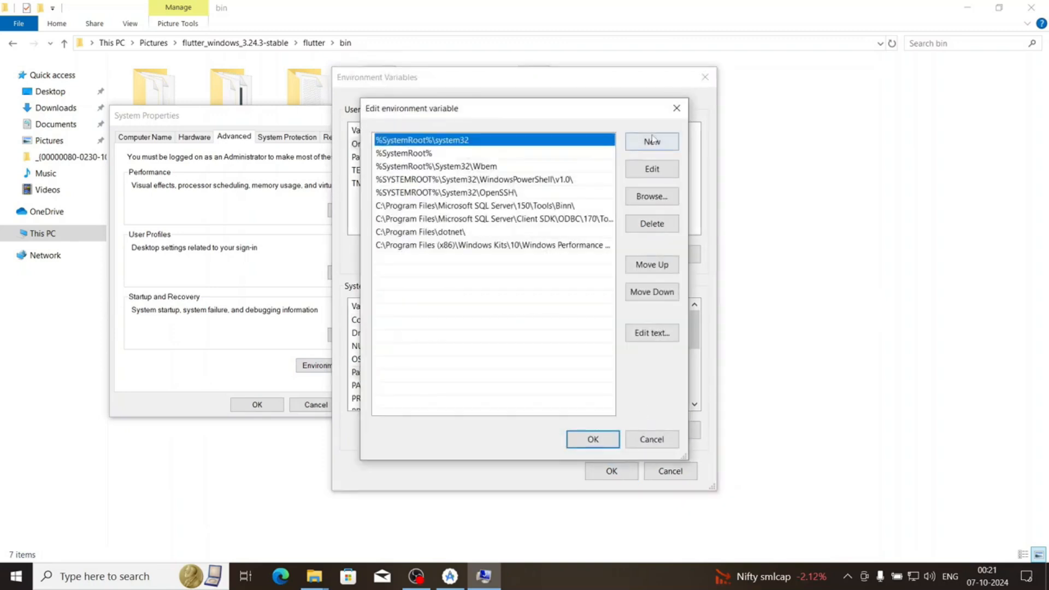
{"action": "left_click", "coordinate": [639, 142]}
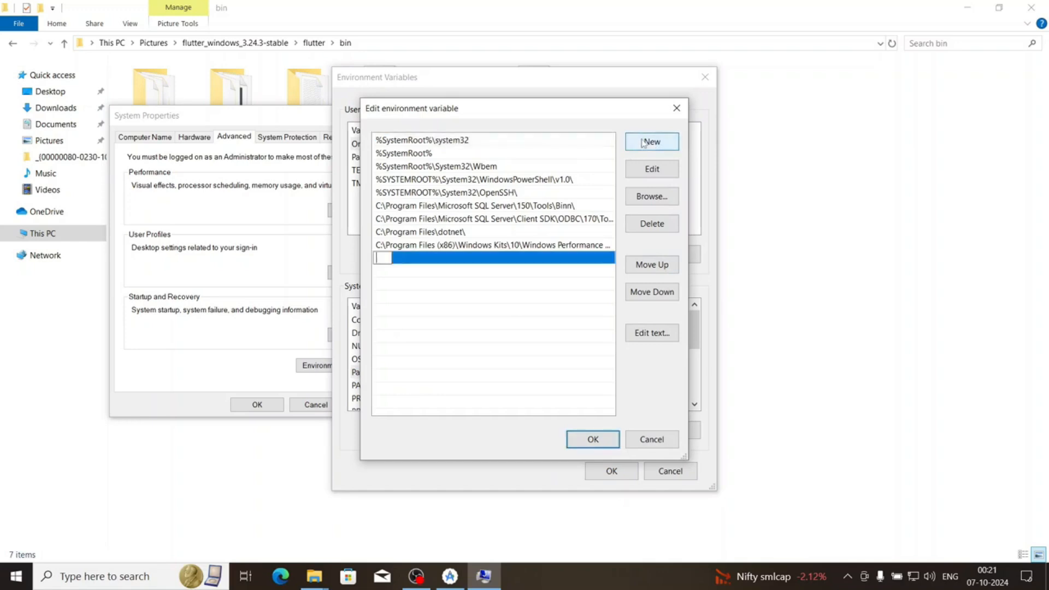
{"action": "key", "text": "ctrl+v"}
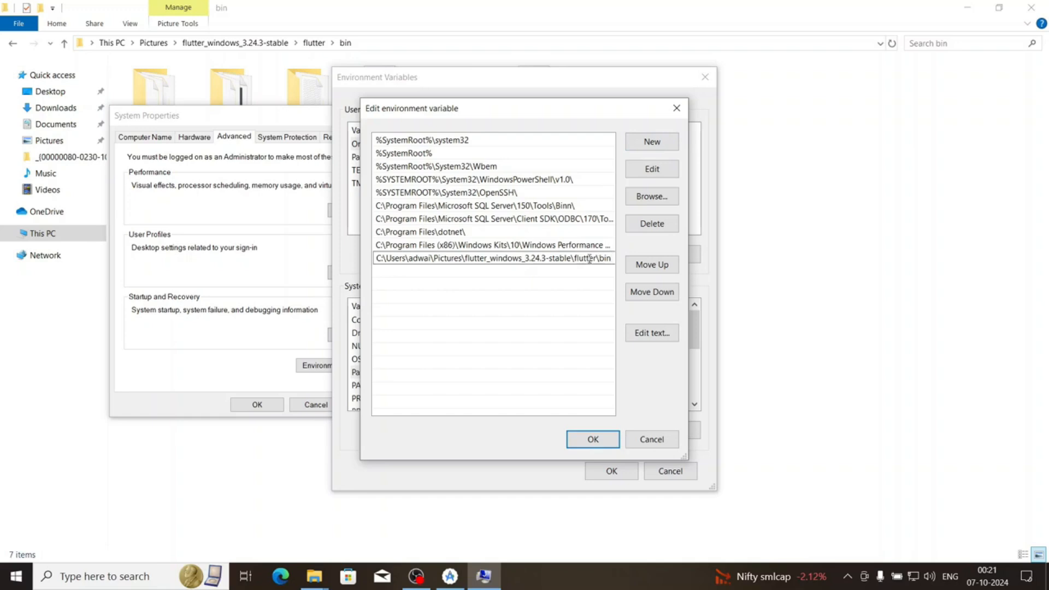
{"action": "left_click", "coordinate": [586, 289]}
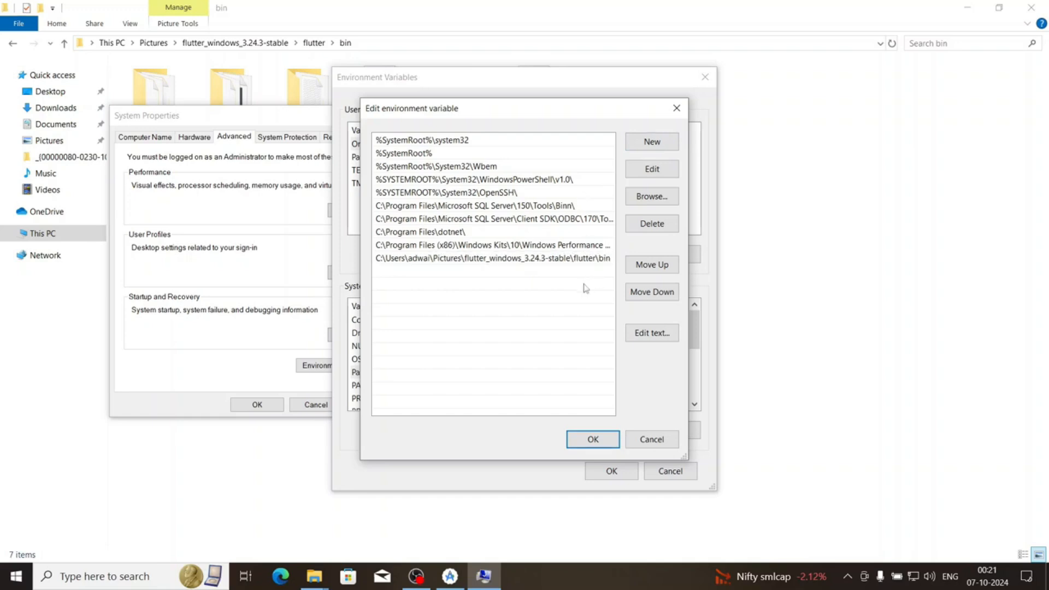
{"action": "left_click", "coordinate": [593, 440]}
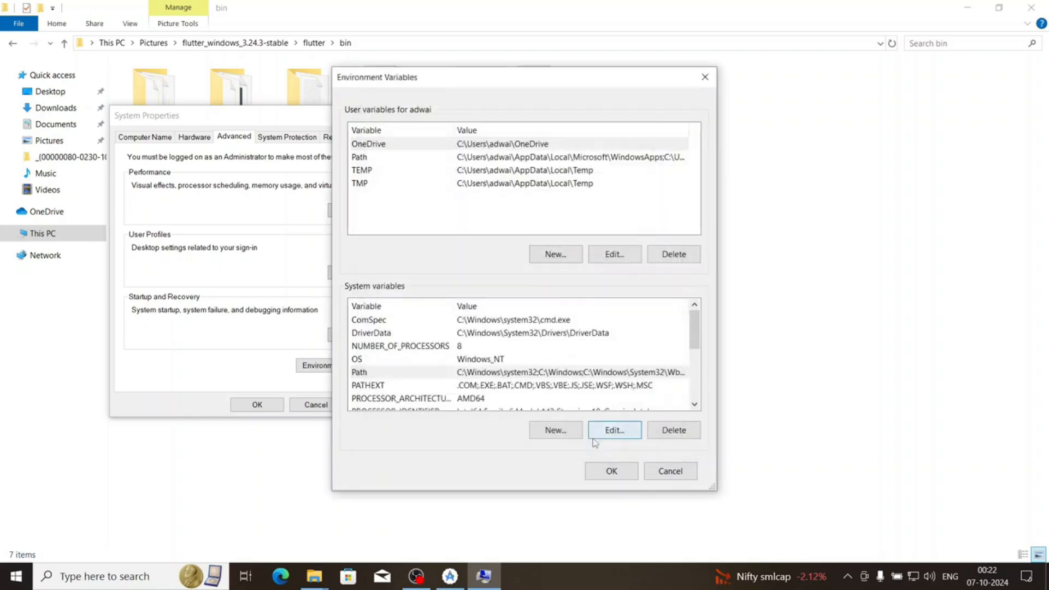
{"action": "left_click", "coordinate": [633, 471]}
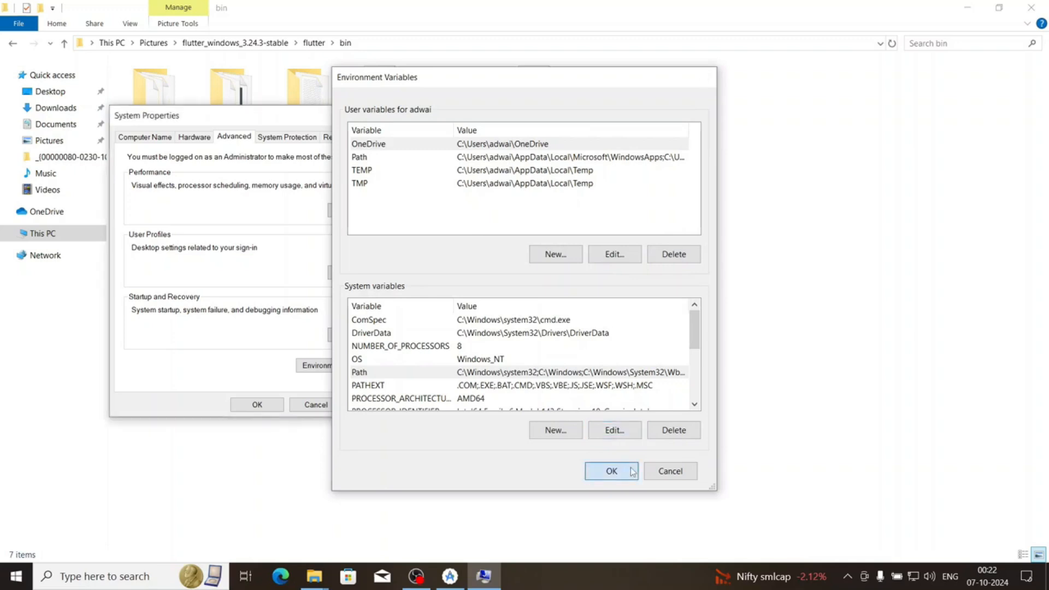
{"action": "left_click", "coordinate": [262, 407]}
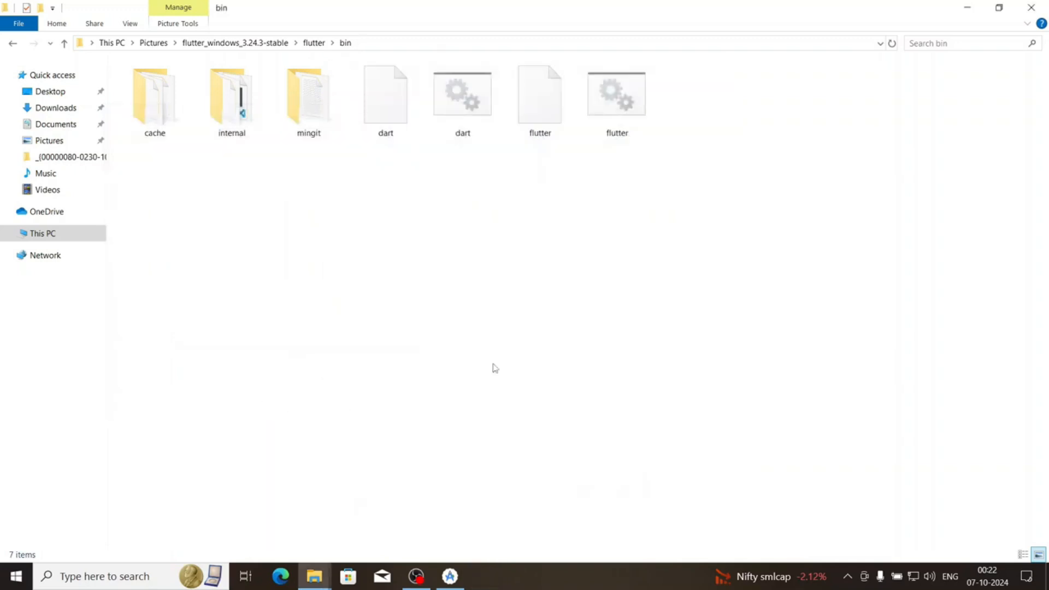
Minimize the bin folder window and examine the component download log in the Android Studio Setup Wizard
{"action": "left_click", "coordinate": [965, 7]}
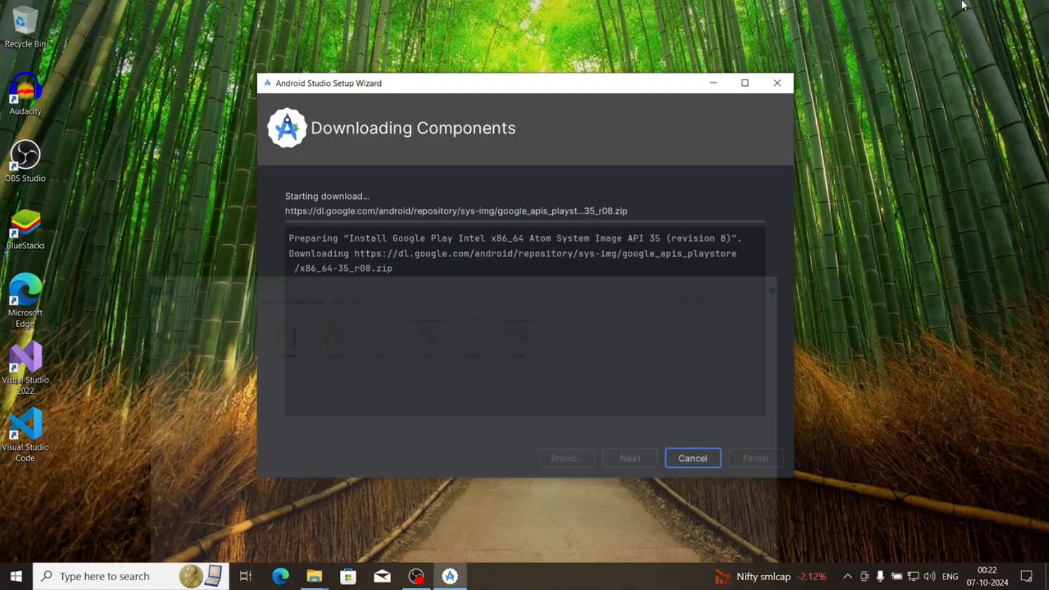
{"action": "mouse_move", "coordinate": [550, 89]}
{"action": "left_mouse_down"}
{"action": "mouse_move", "coordinate": [517, 70]}
{"action": "mouse_move", "coordinate": [531, 96]}
{"action": "mouse_move", "coordinate": [540, 82]}
{"action": "left_mouse_up"}
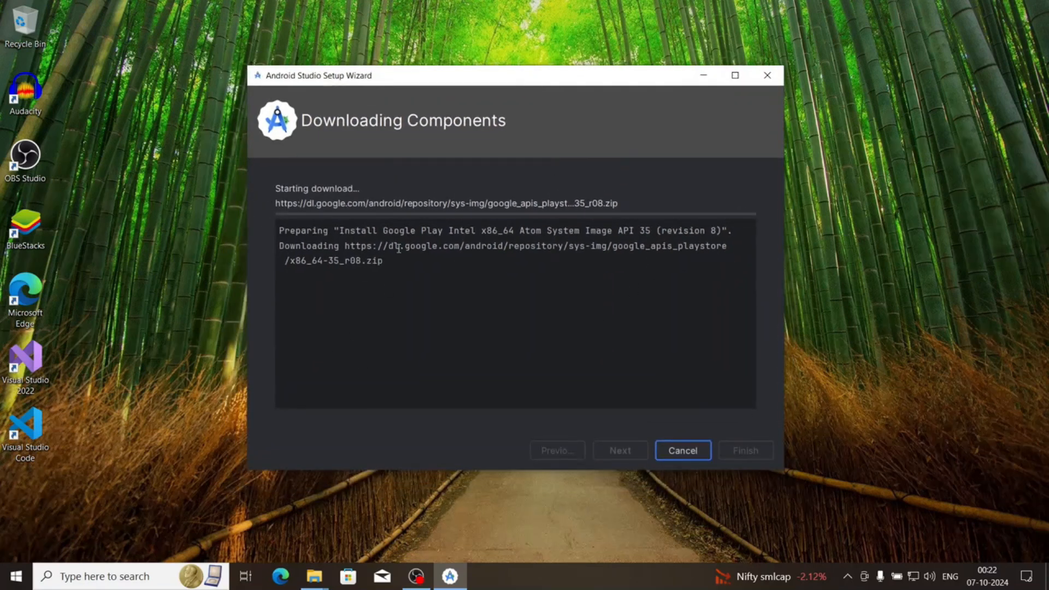
{"action": "left_click_drag", "start_coordinate": [424, 262], "coordinate": [281, 230]}
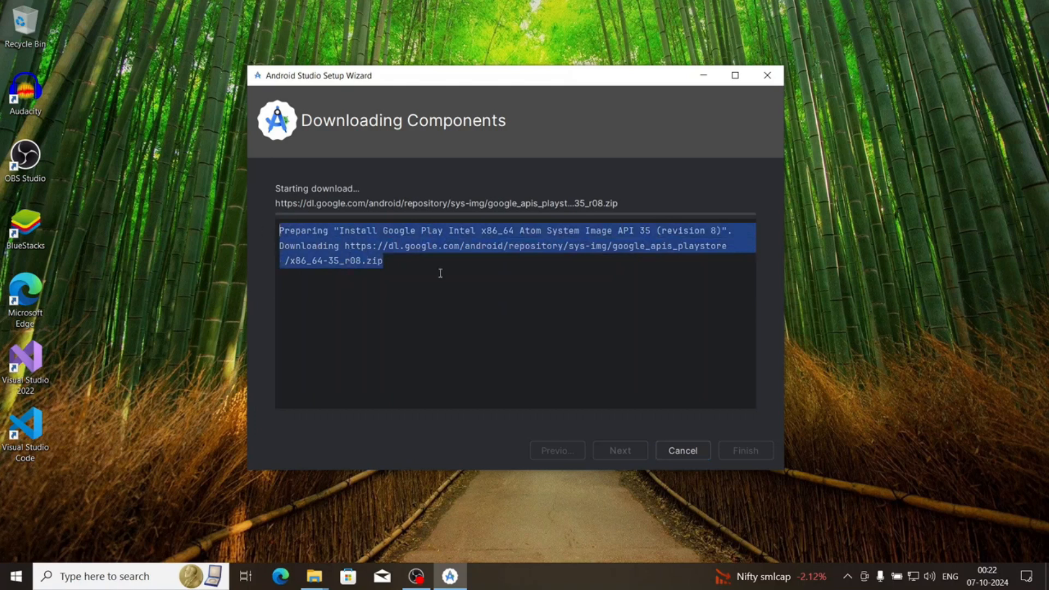
{"action": "left_click", "coordinate": [634, 276]}
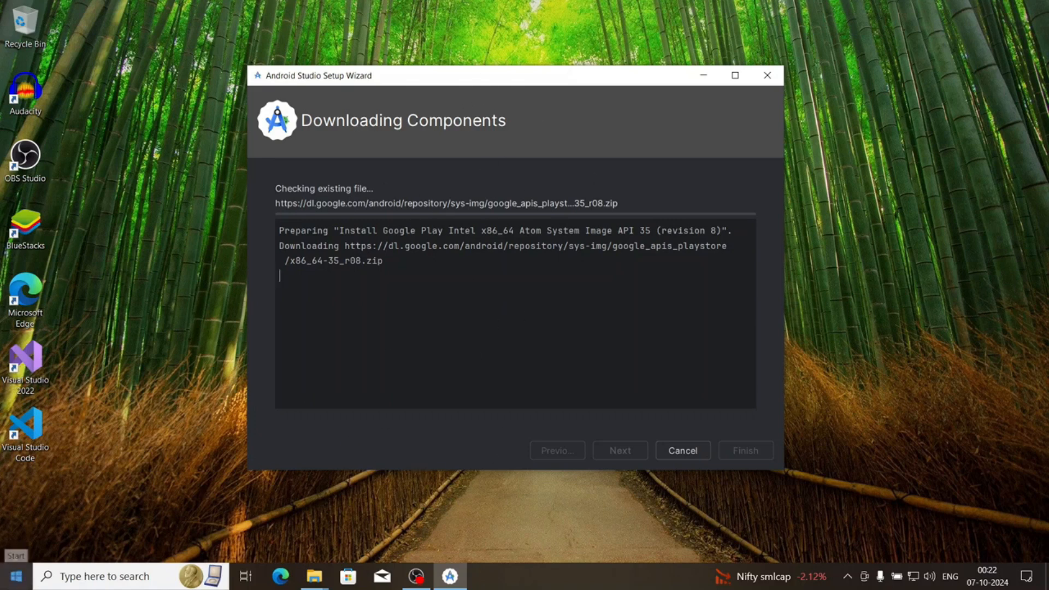
Open Command Prompt and run flutter doctor
{"action": "left_click", "coordinate": [17, 576]}
{"action": "type", "text": "cmd"}
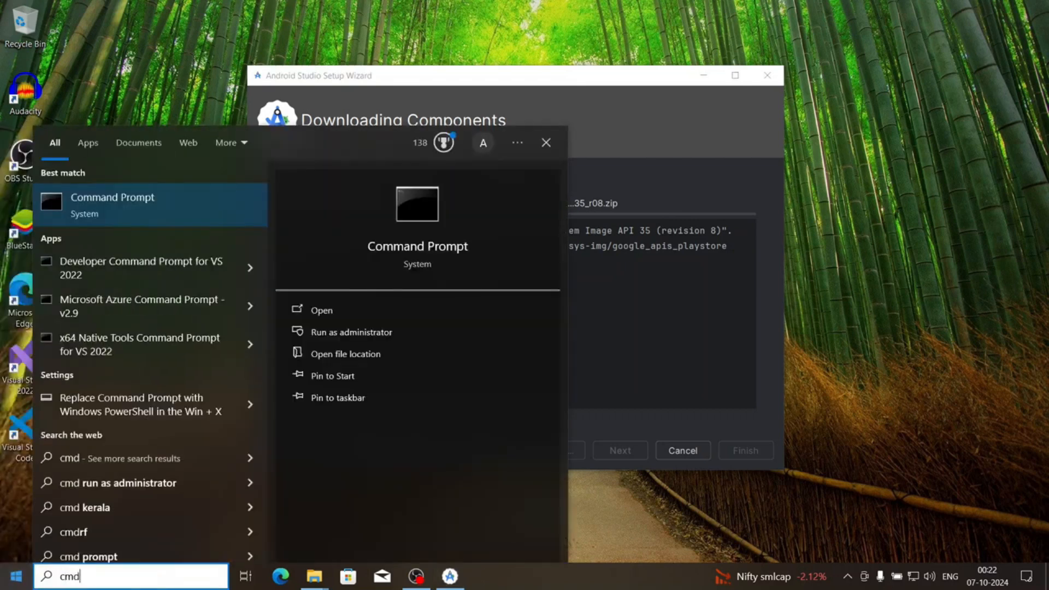
{"action": "key", "text": "Return"}
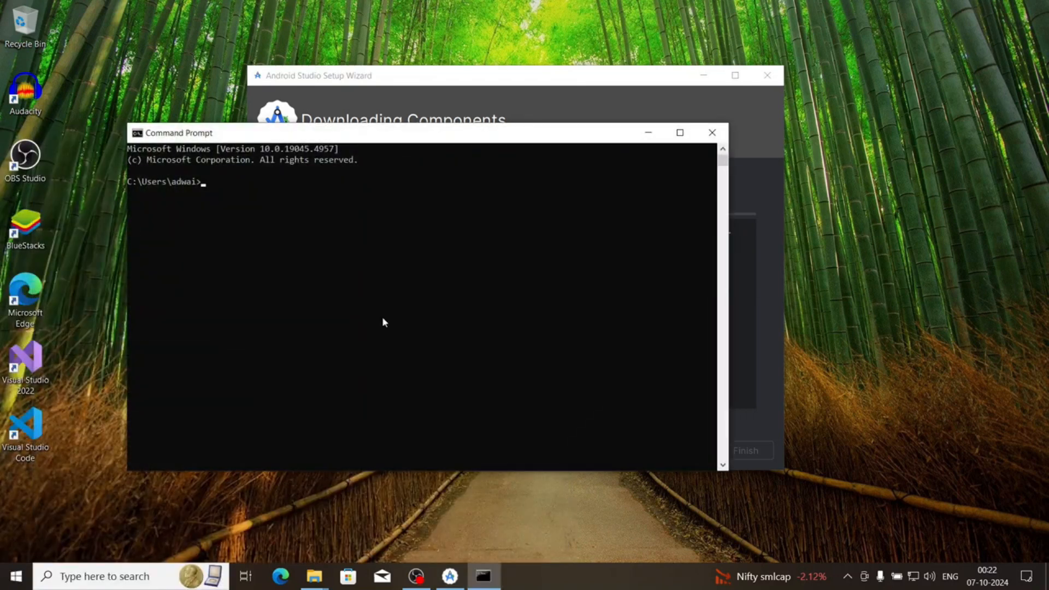
{"action": "type", "text": "flutter doctor"}
{"action": "key", "text": "Return"}
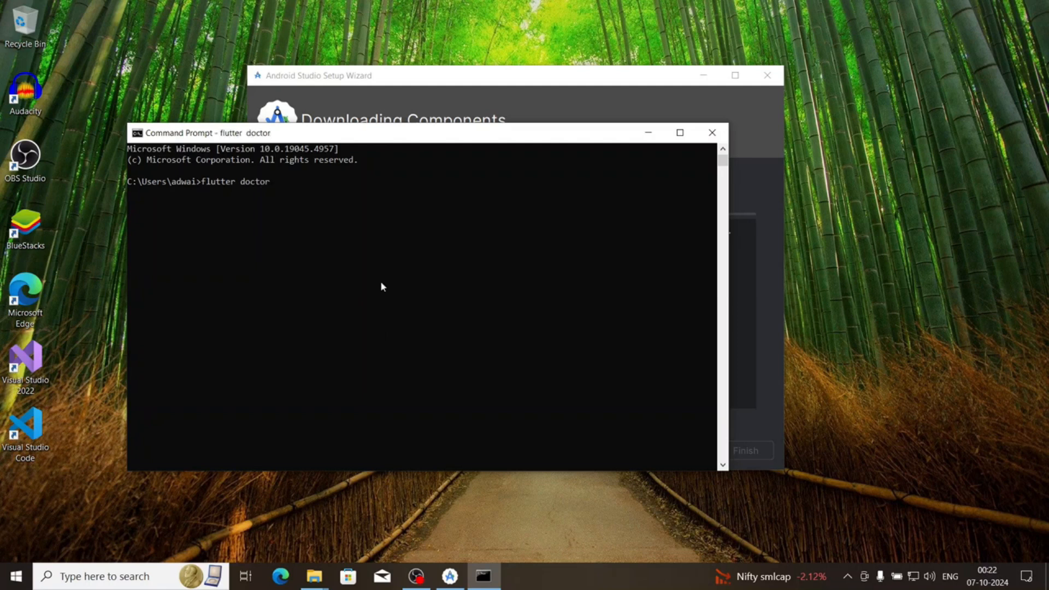
Arrange the Android Studio Setup Wizard and Command Prompt windows side by side to watch both processes
{"action": "left_click_drag", "start_coordinate": [273, 133], "coordinate": [358, 299]}
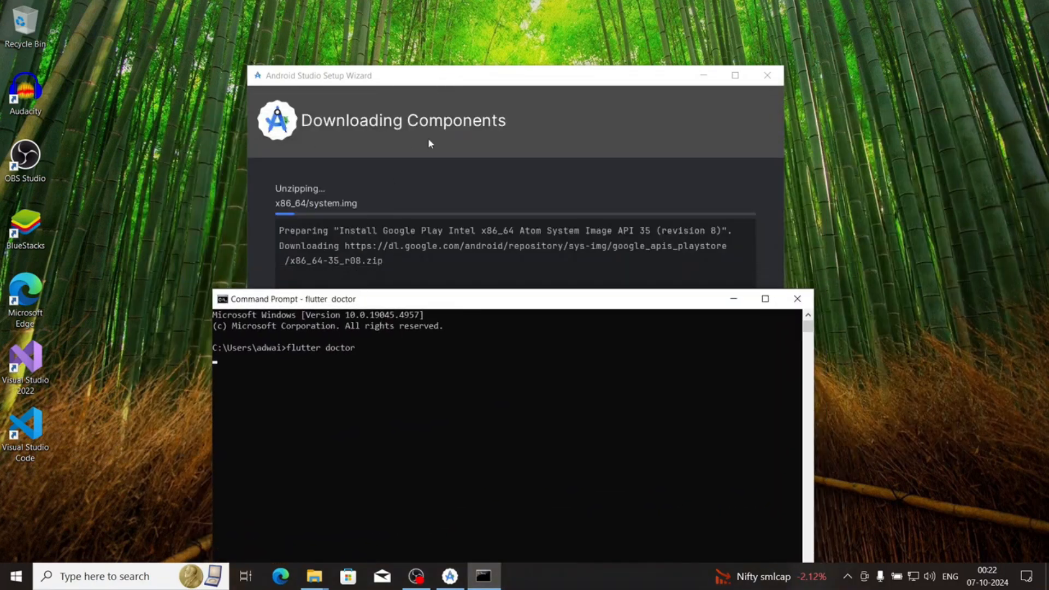
{"action": "left_click_drag", "start_coordinate": [403, 80], "coordinate": [163, 19]}
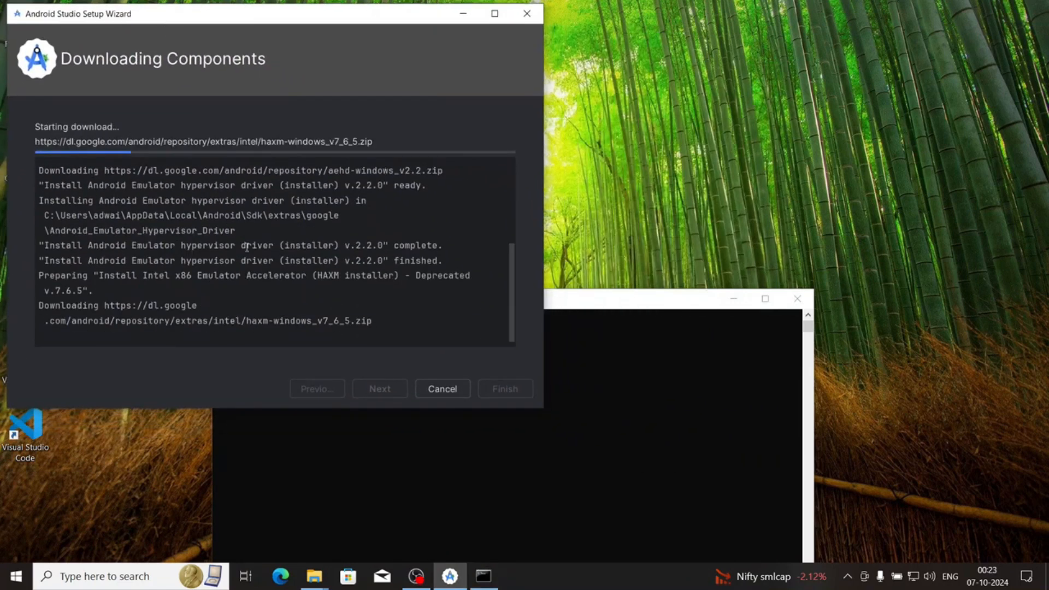
{"action": "left_click_drag", "start_coordinate": [573, 299], "coordinate": [913, 80]}
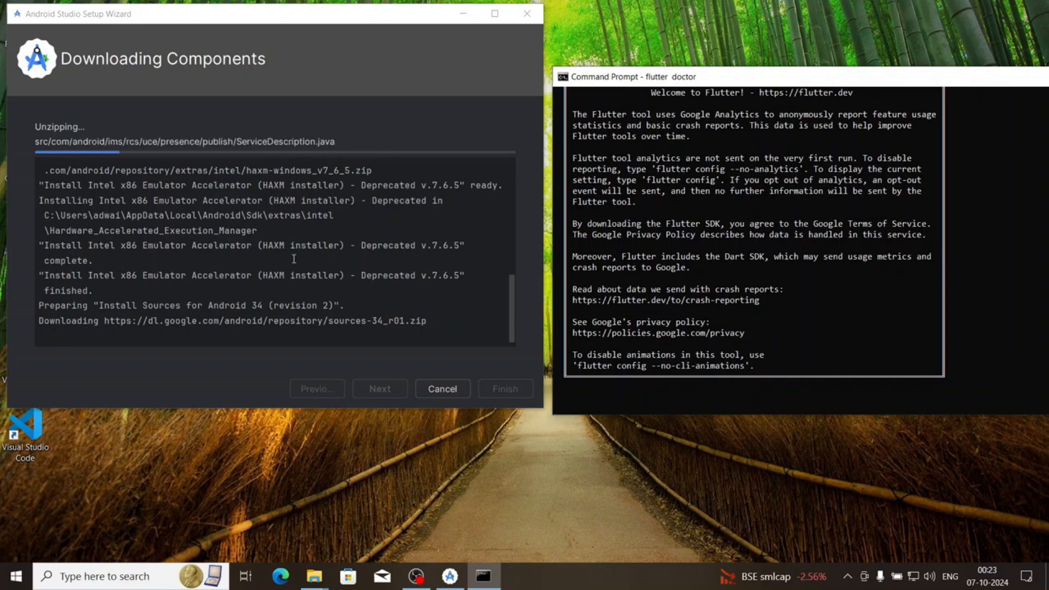
Close the Command Prompt window running flutter doctor
{"action": "left_click", "coordinate": [578, 385]}
{"action": "key", "text": "Return"}
{"action": "left_click_drag", "start_coordinate": [984, 76], "coordinate": [756, 110]}
{"action": "left_click", "coordinate": [910, 109]}
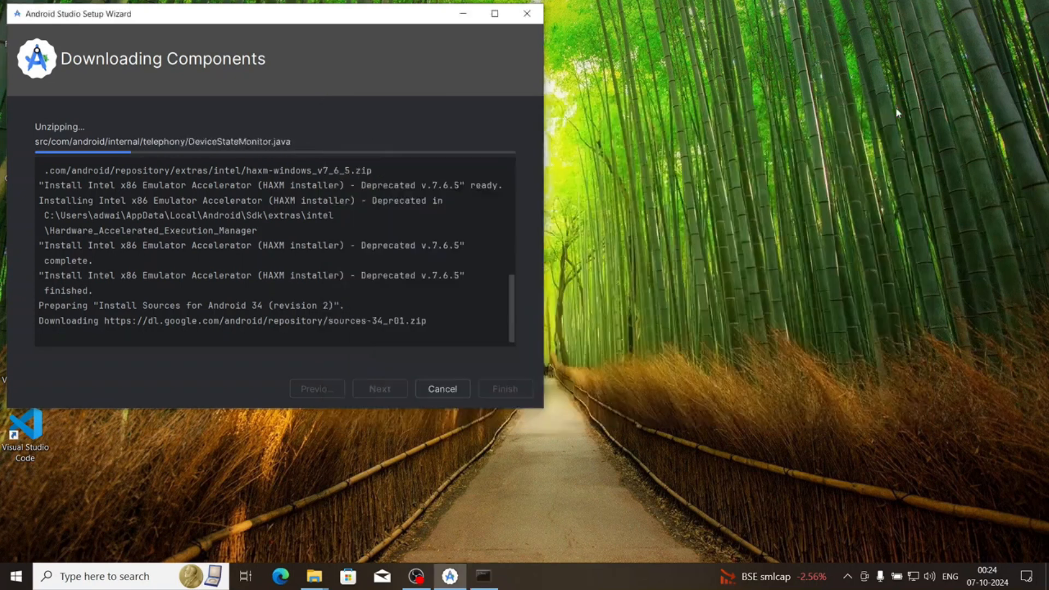
Maximize the Android Studio Setup Wizard and examine the Intel HAXM installer line in the component log
{"action": "left_click_drag", "start_coordinate": [518, 16], "coordinate": [727, 83]}
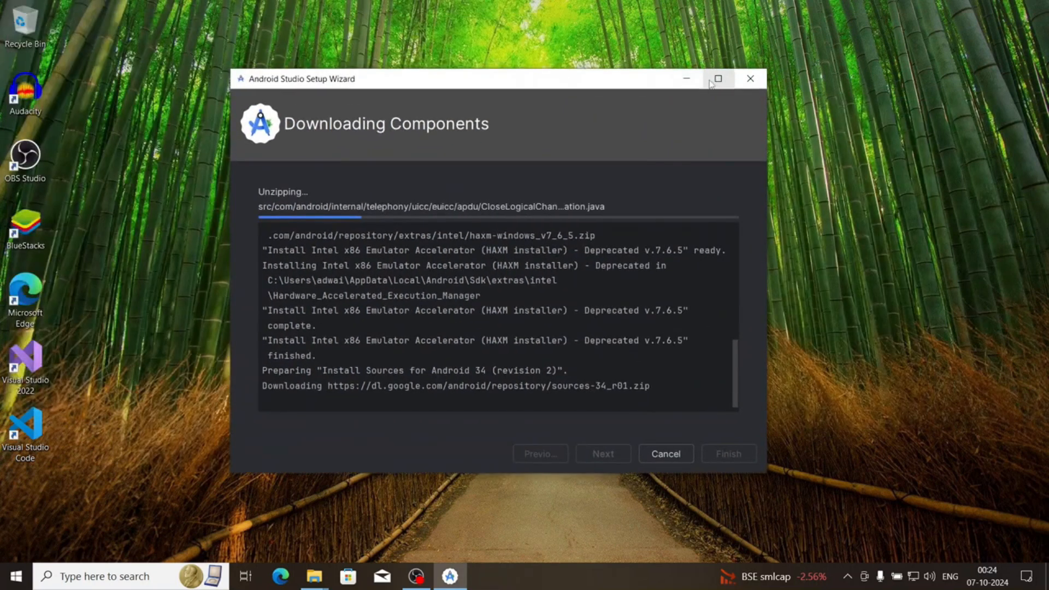
{"action": "left_click", "coordinate": [719, 79]}
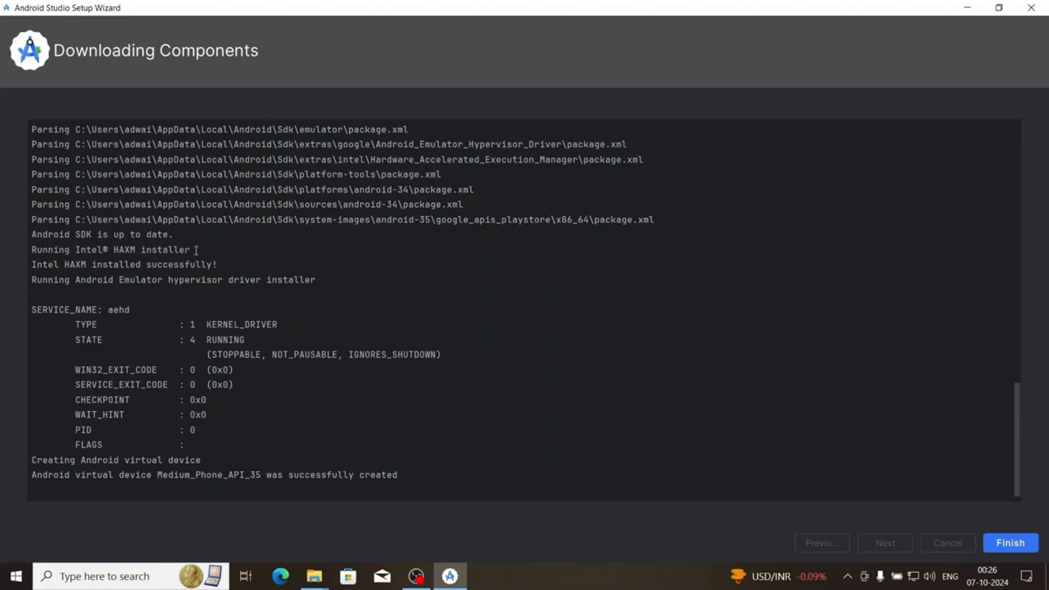
{"action": "left_click_drag", "start_coordinate": [197, 250], "coordinate": [75, 252]}
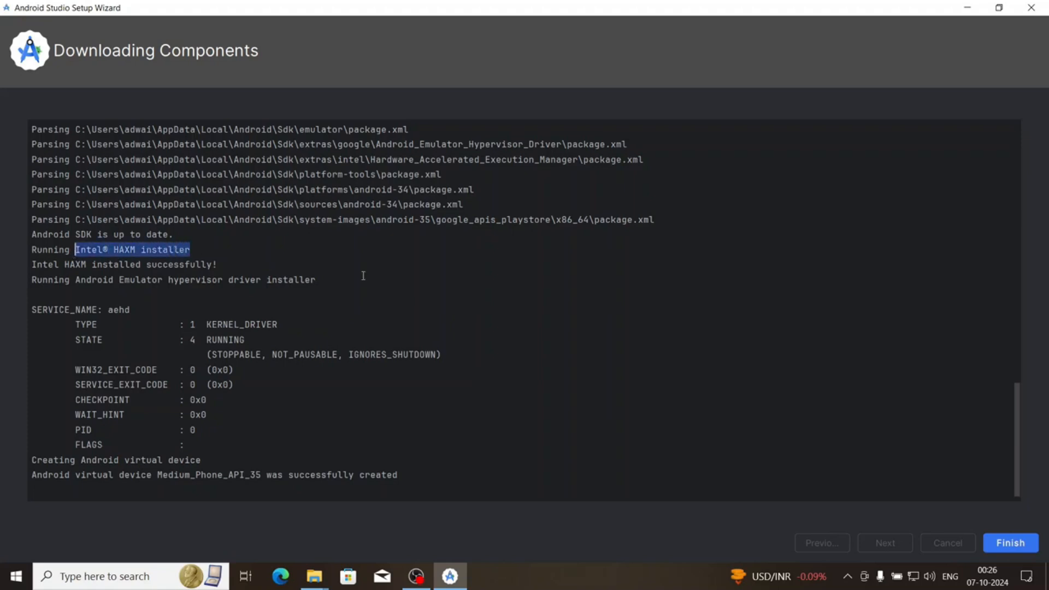
Finish the Android Studio Setup Wizard and maximize the Welcome to Android Studio window
{"action": "left_click", "coordinate": [290, 250]}
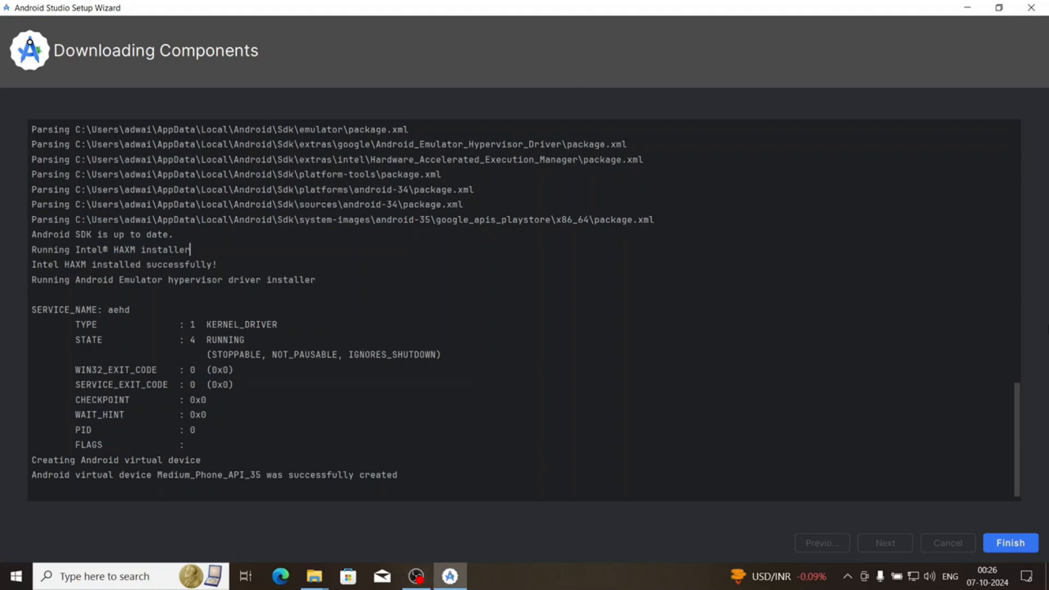
{"action": "mouse_move", "coordinate": [1017, 437]}
{"action": "left_mouse_down"}
{"action": "mouse_move", "coordinate": [1024, 126]}
{"action": "mouse_move", "coordinate": [1021, 440]}
{"action": "left_mouse_up"}
{"action": "left_click", "coordinate": [1013, 542]}
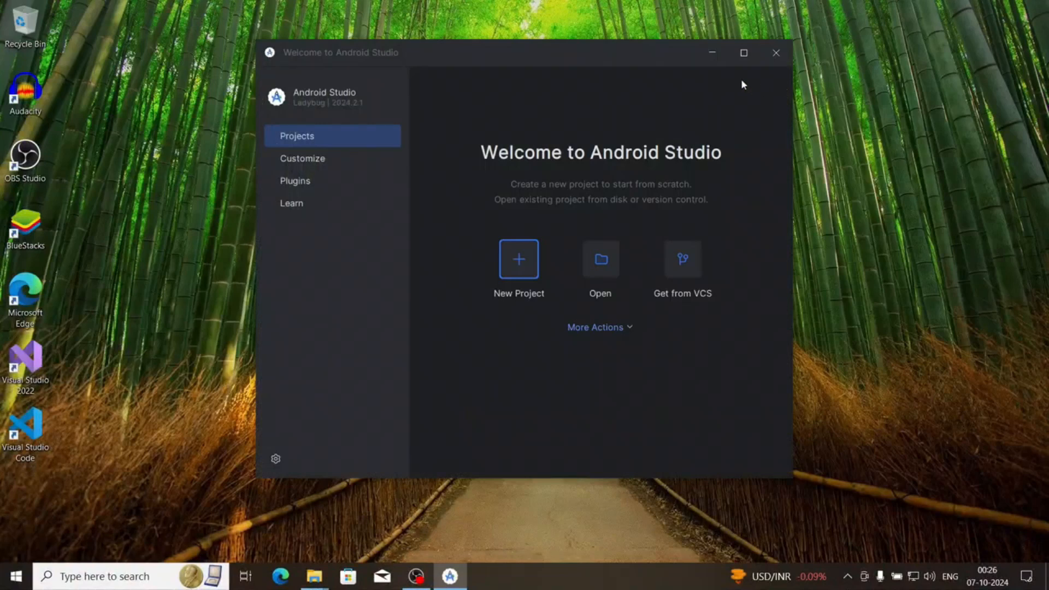
{"action": "left_click", "coordinate": [736, 63]}
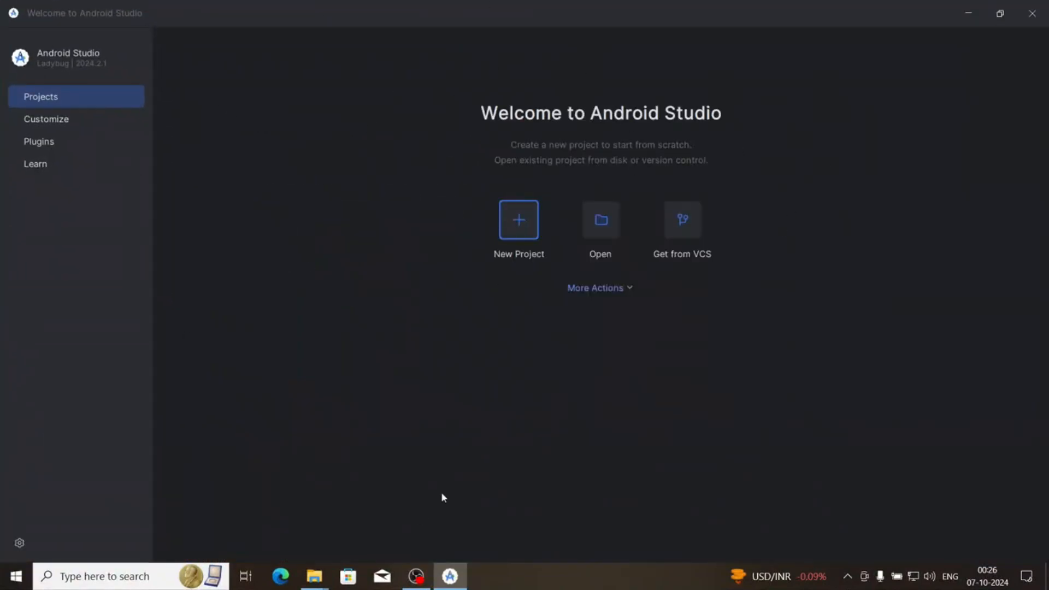
Find the Flutter plugin by Google in the plugin Marketplace, install it and restart the IDE
{"action": "left_click", "coordinate": [54, 144]}
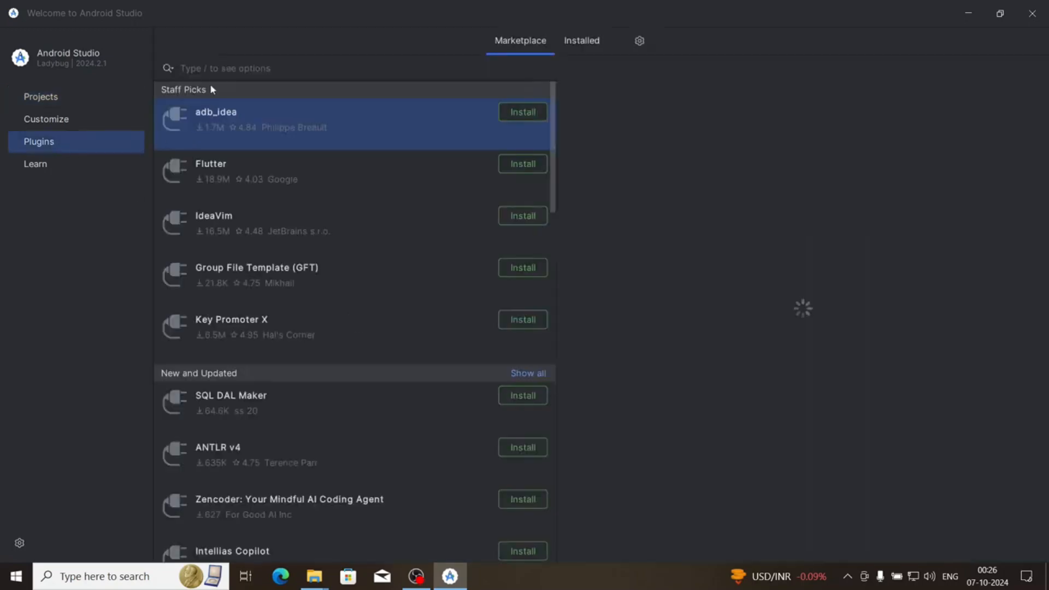
{"action": "type", "text": "flutte"}
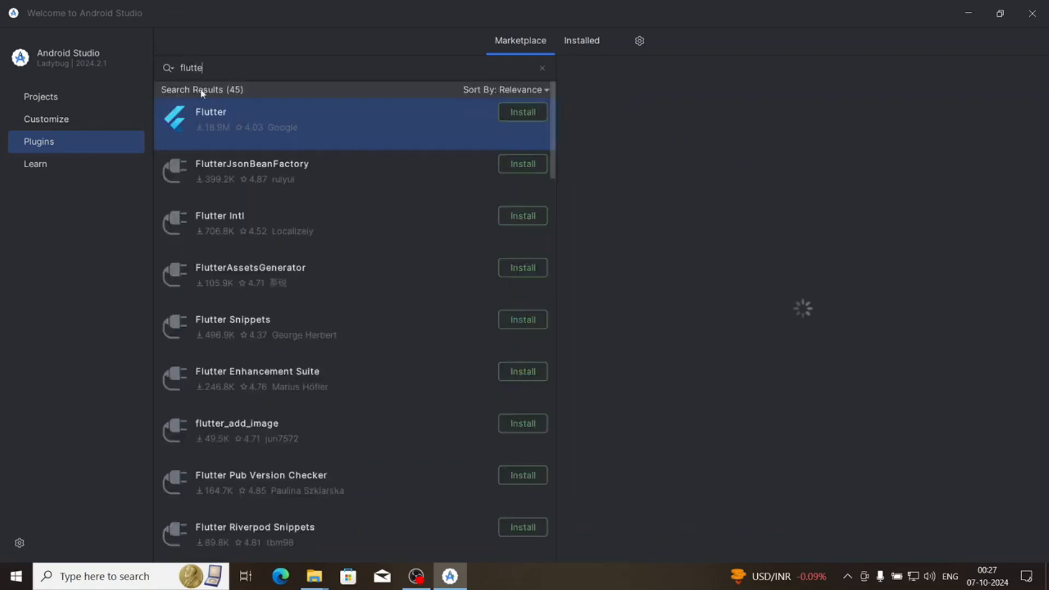
{"action": "left_click", "coordinate": [526, 112]}
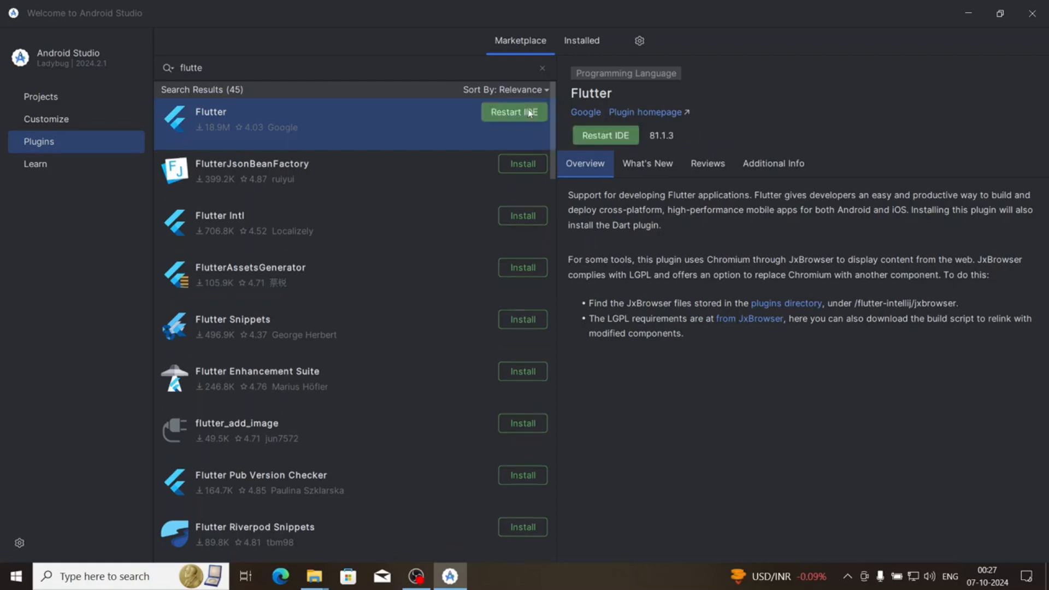
{"action": "left_click", "coordinate": [417, 66]}
{"action": "left_click", "coordinate": [604, 147]}
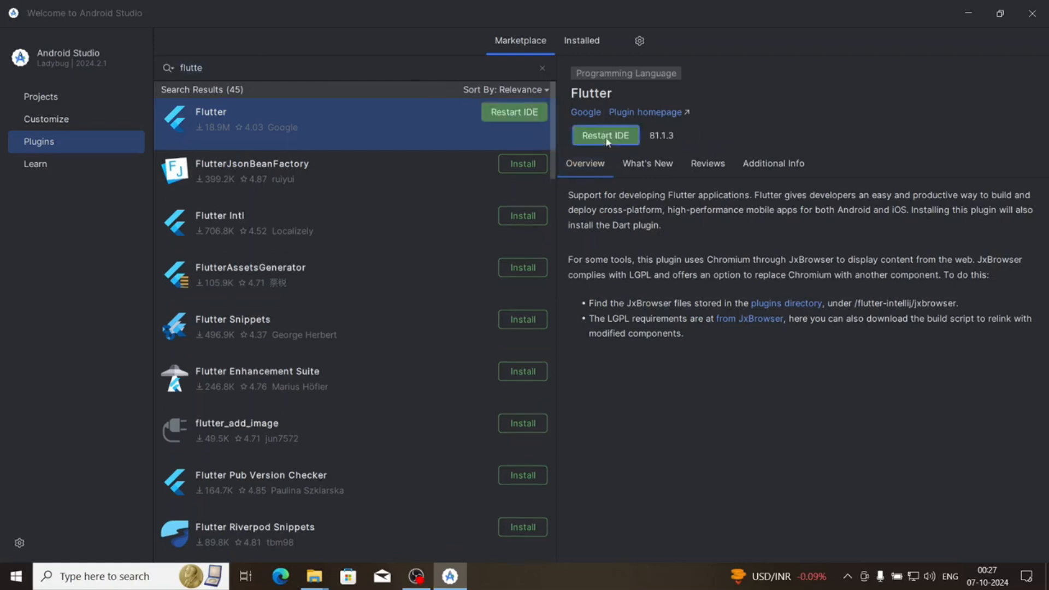
{"action": "left_click", "coordinate": [546, 311]}
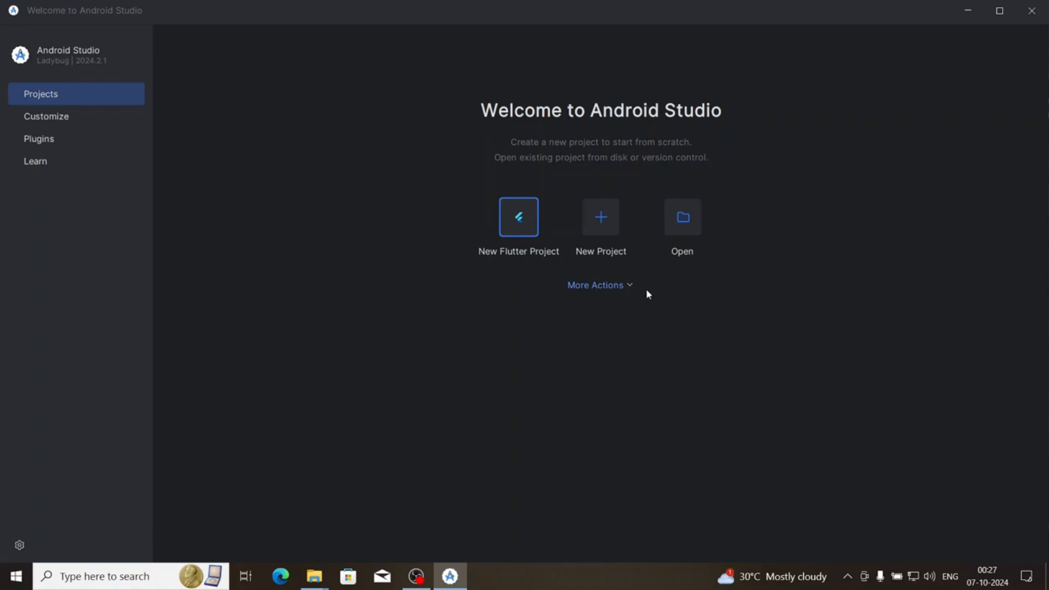
Open the SDK Manager and mark Android SDK Command-line Tools (latest) for installation among the SDK tools
{"action": "left_click", "coordinate": [630, 289]}
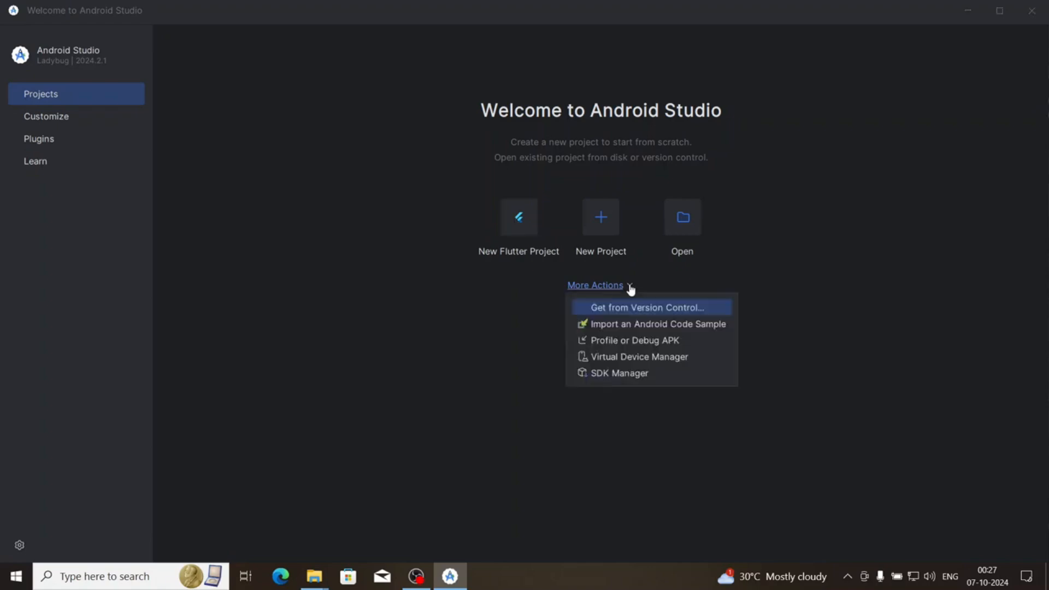
{"action": "left_click", "coordinate": [640, 376]}
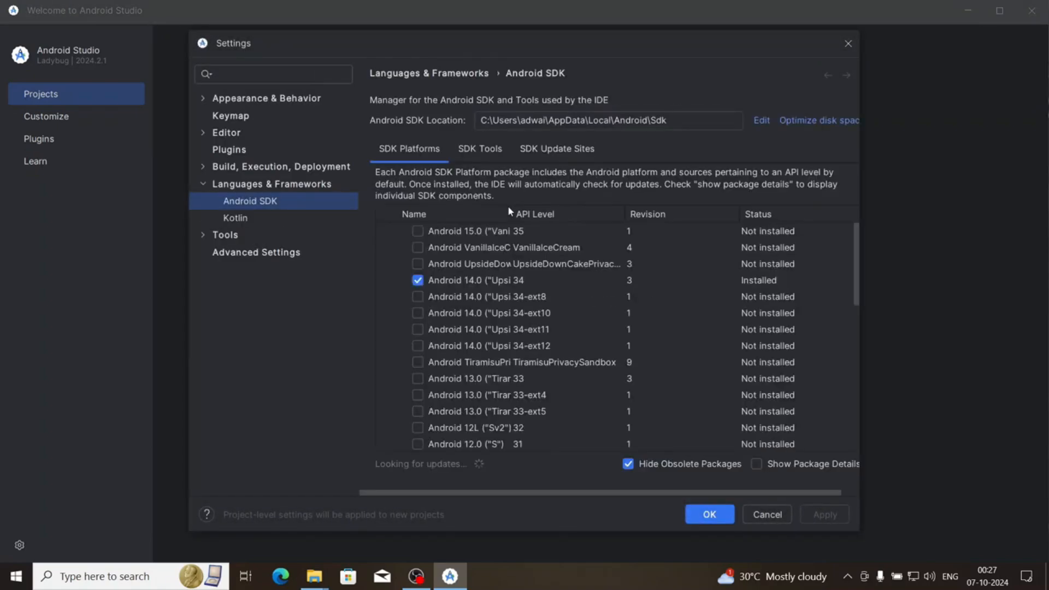
{"action": "left_click", "coordinate": [473, 148]}
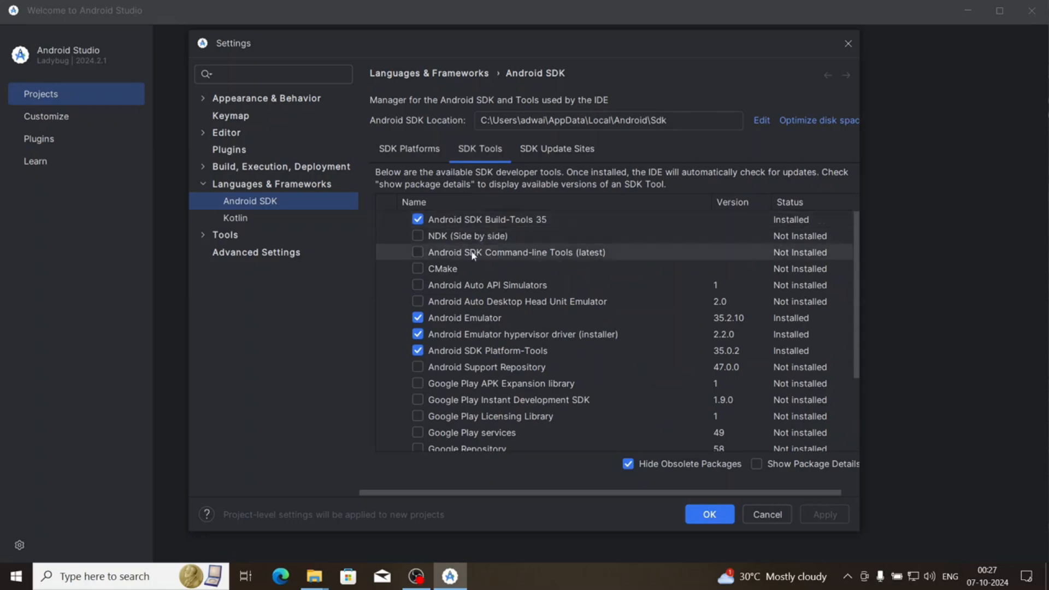
{"action": "left_click", "coordinate": [418, 252]}
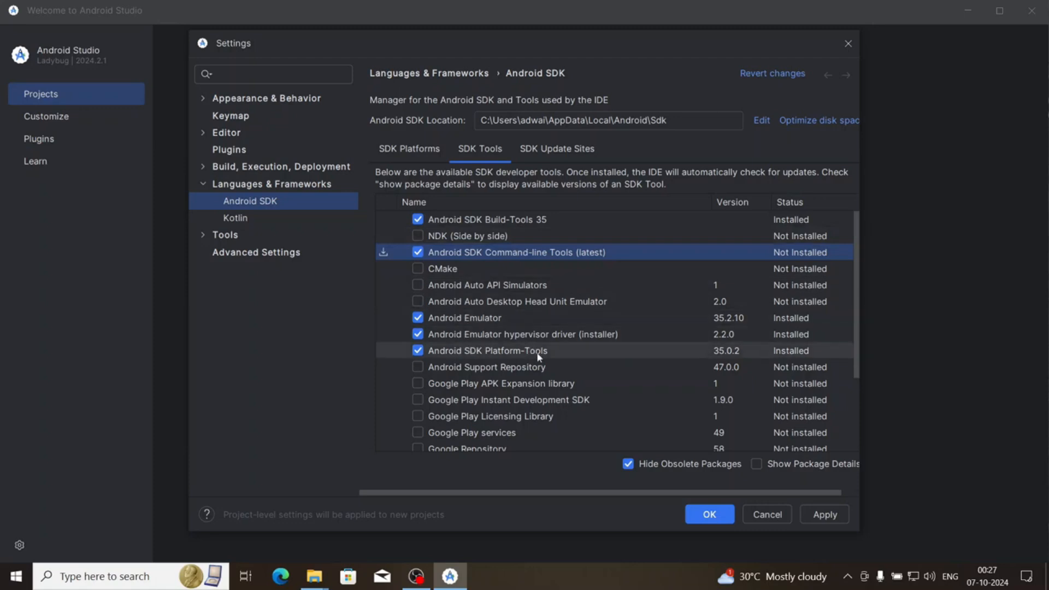
{"action": "scroll", "coordinate": [538, 354], "scroll_direction": "down", "scroll_amount": 1}
{"action": "scroll", "coordinate": [478, 335], "scroll_direction": "down", "scroll_amount": 1}
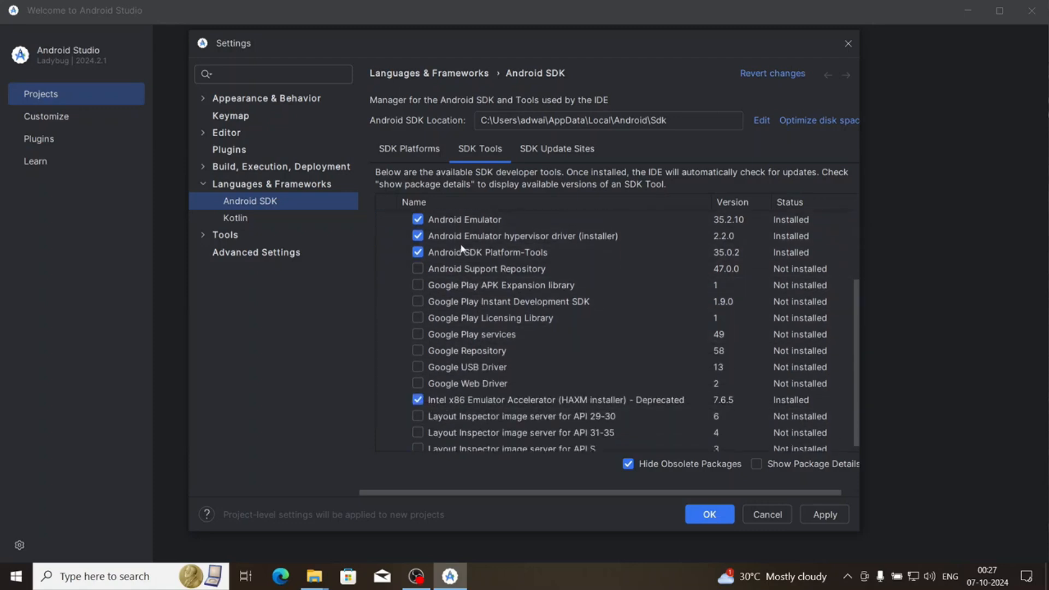
{"action": "scroll", "coordinate": [504, 365], "scroll_direction": "up", "scroll_amount": 2}
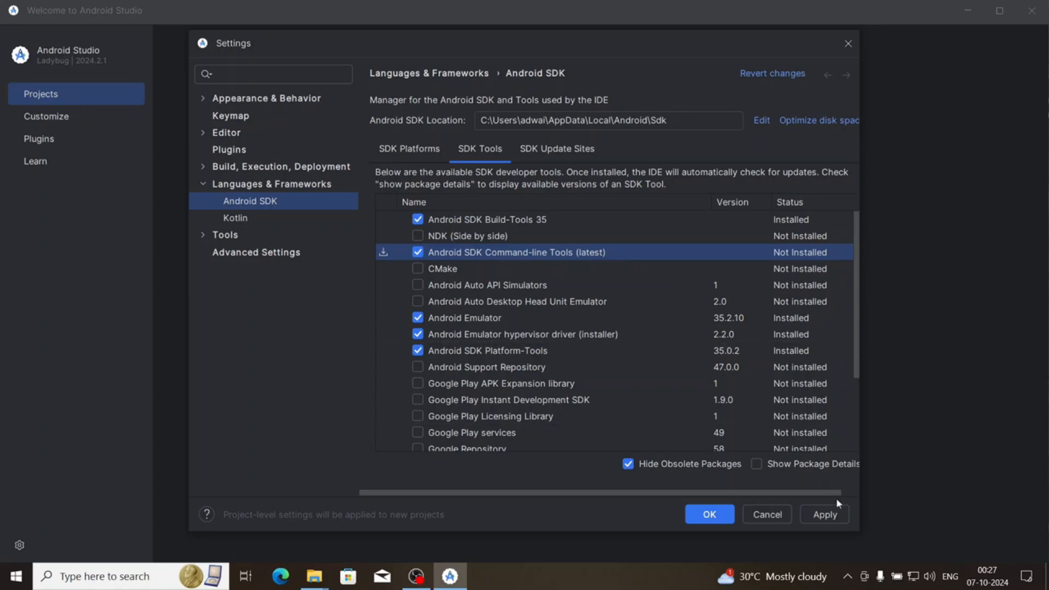
Apply and confirm the installation of the SDK command-line tools, accept the SDK settings and close Android Studio
{"action": "left_click", "coordinate": [832, 515]}
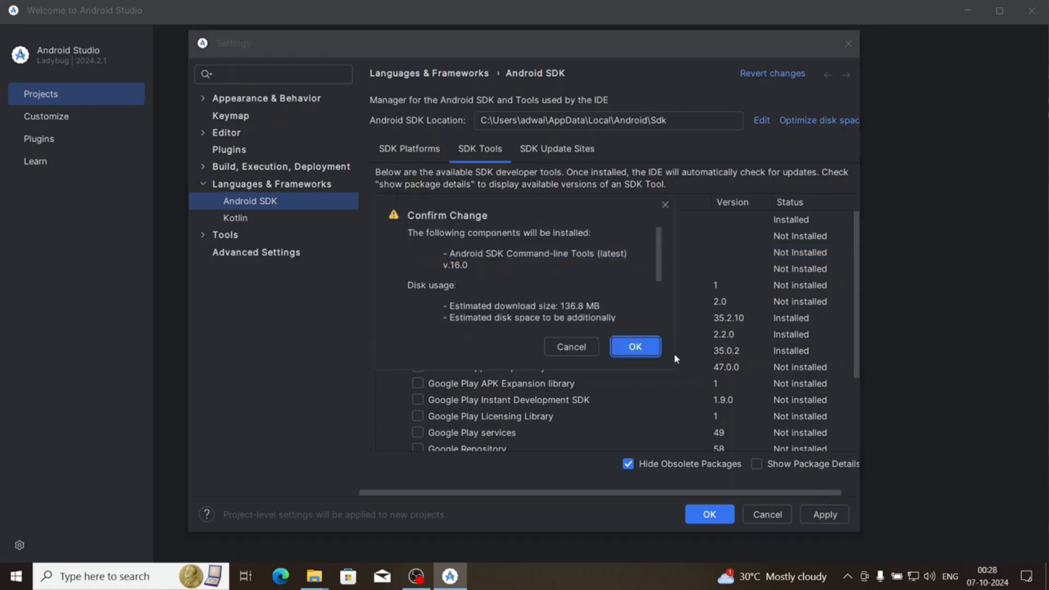
{"action": "left_click", "coordinate": [651, 347]}
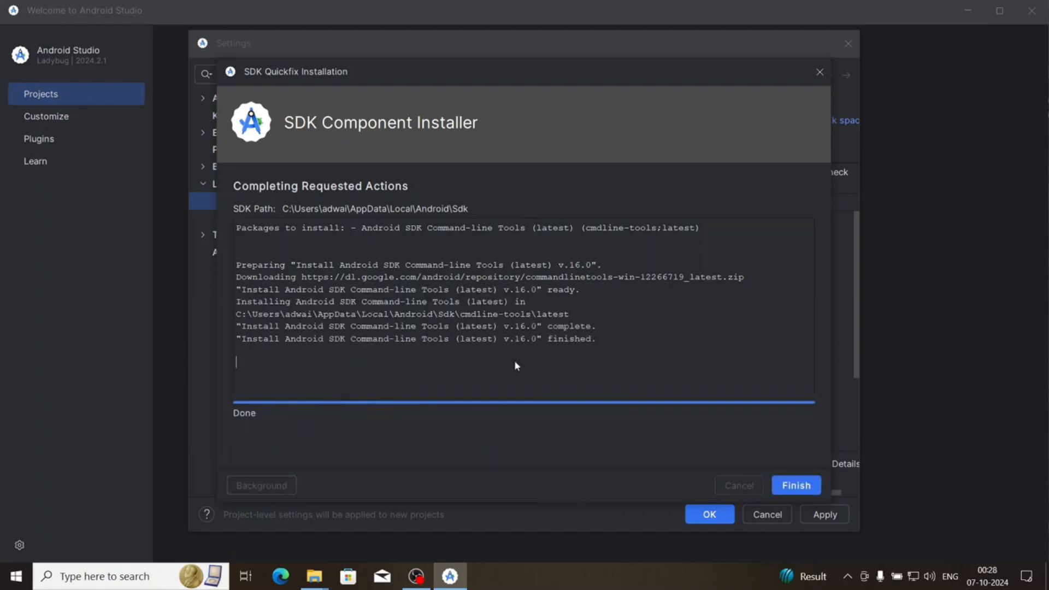
{"action": "left_click", "coordinate": [786, 485]}
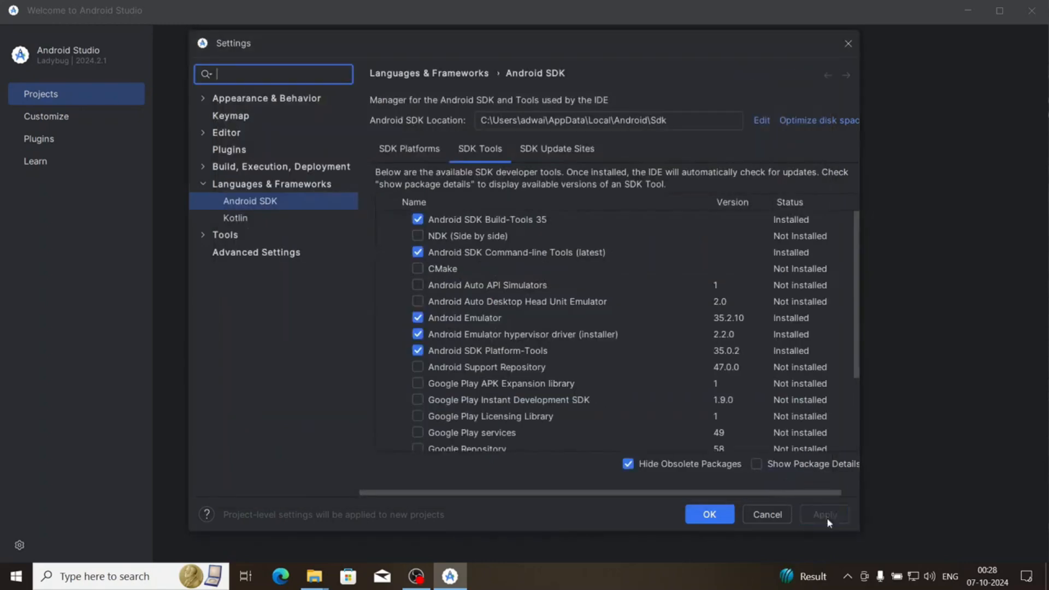
{"action": "left_click", "coordinate": [710, 514]}
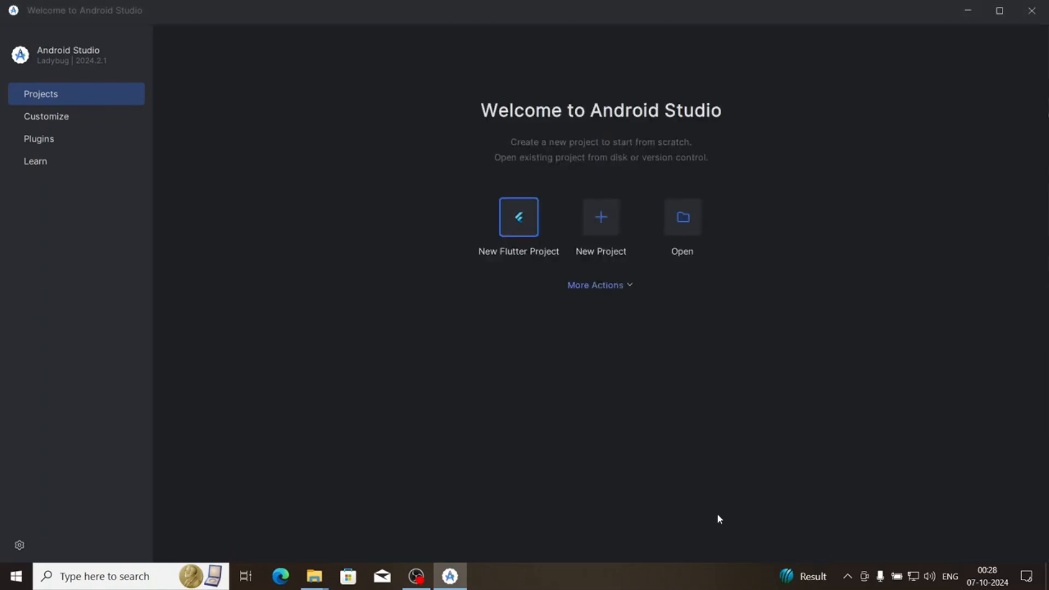
{"action": "left_click", "coordinate": [1032, 11]}
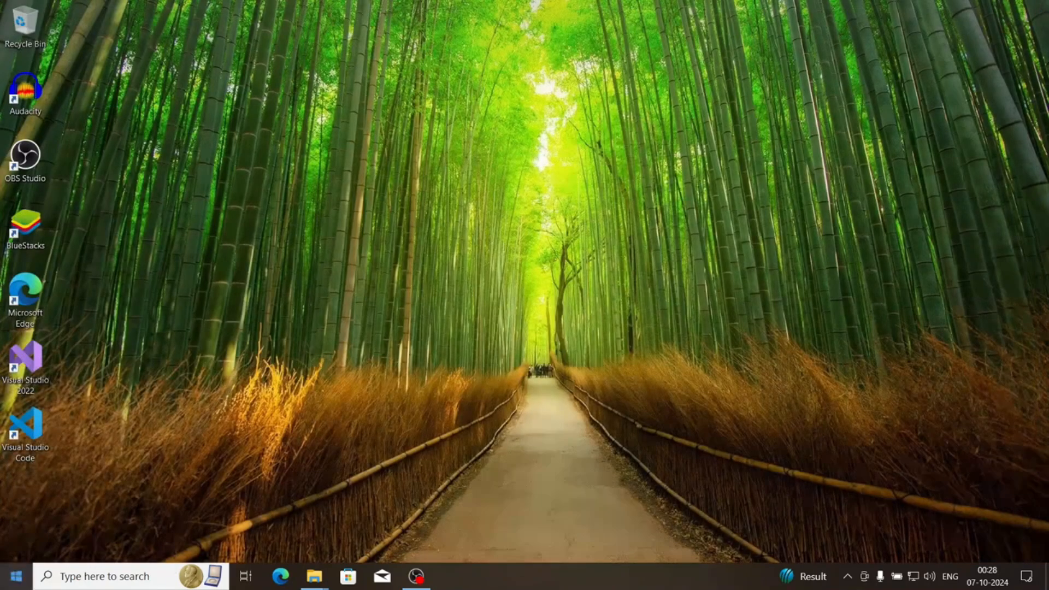
Open Command Prompt from cmd, maximize it with enlarged text and run flutter doctor
{"action": "left_click", "coordinate": [21, 579]}
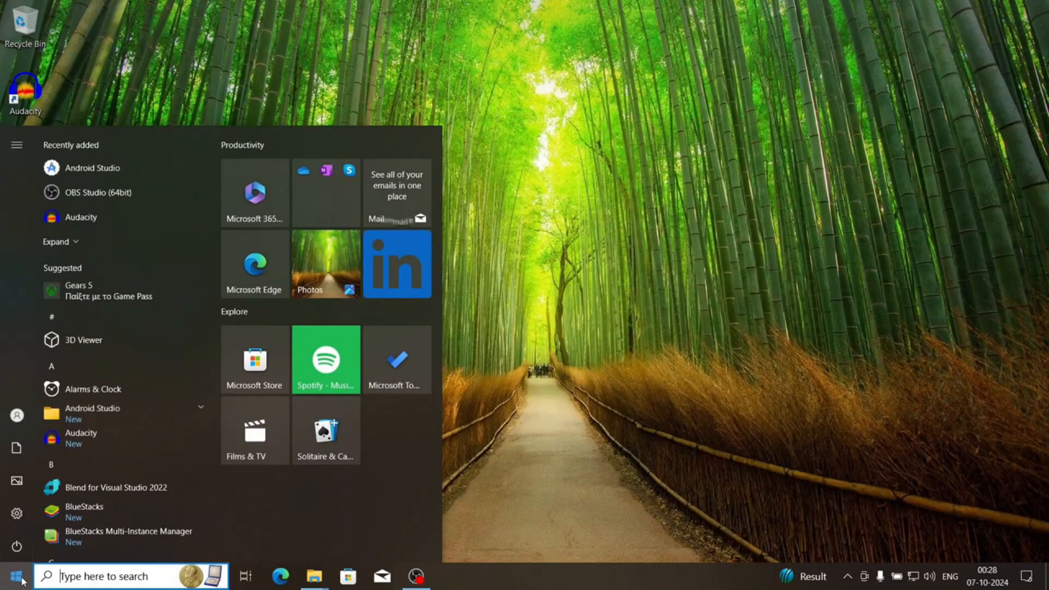
{"action": "type", "text": "cmd"}
{"action": "key", "text": "Return"}
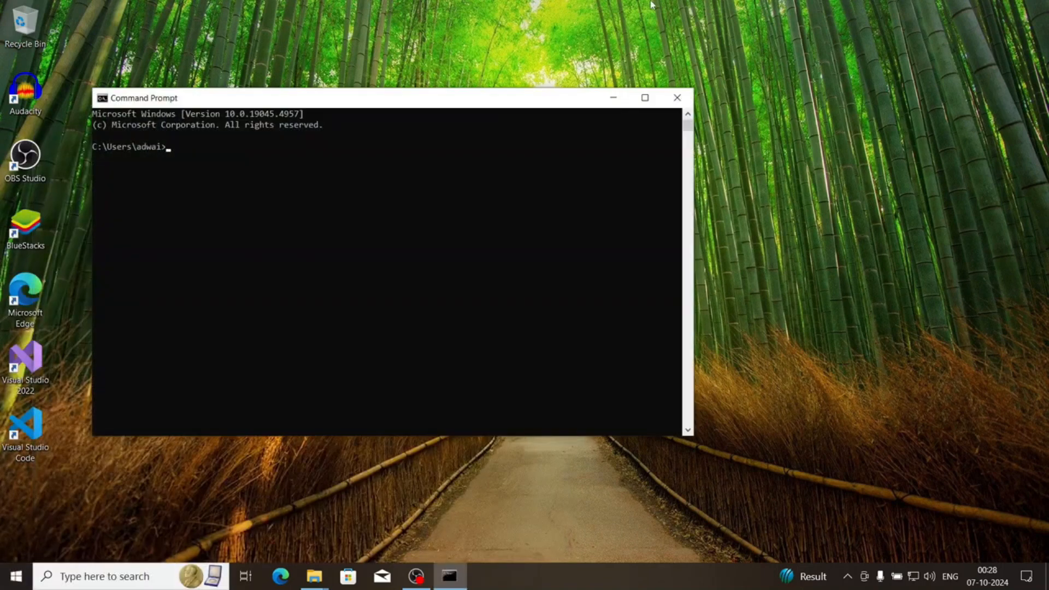
{"action": "left_click", "coordinate": [645, 97]}
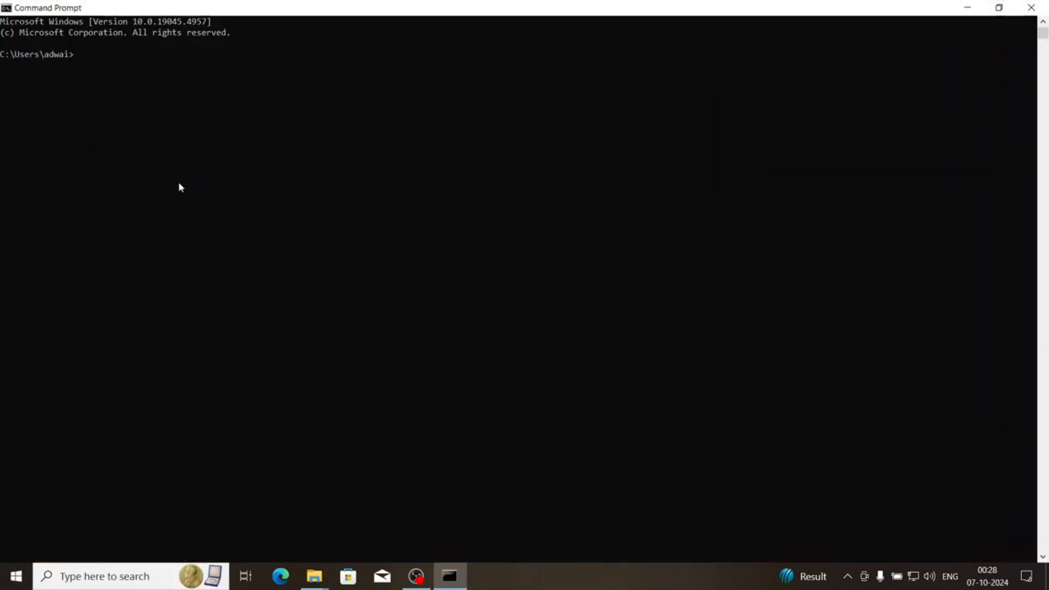
{"action": "scroll", "coordinate": [179, 186], "scroll_direction": "up", "scroll_amount": 3}
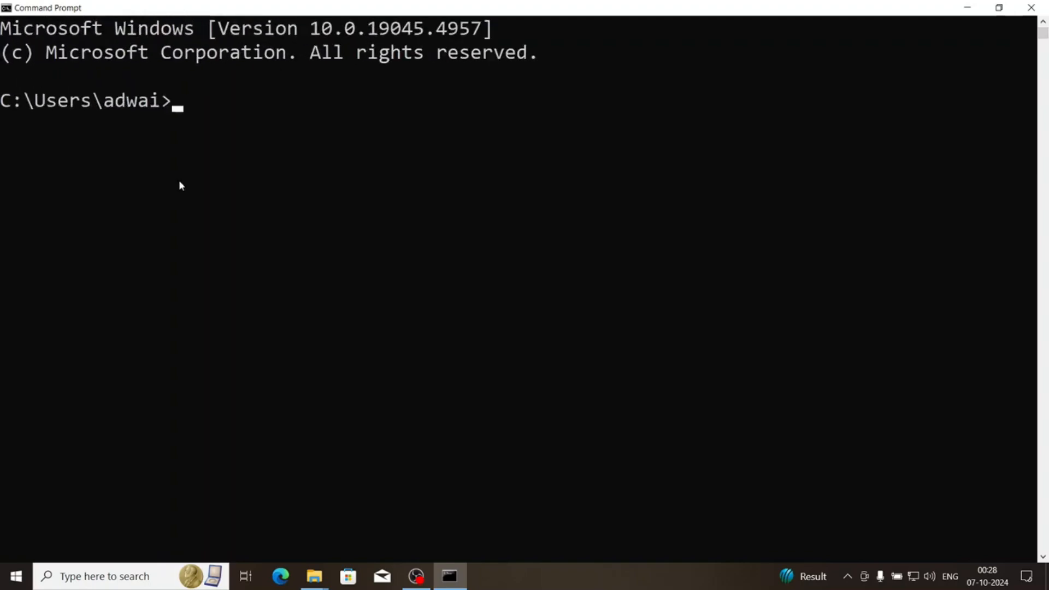
{"action": "type", "text": "flutter doctor"}
{"action": "key", "text": "Return"}
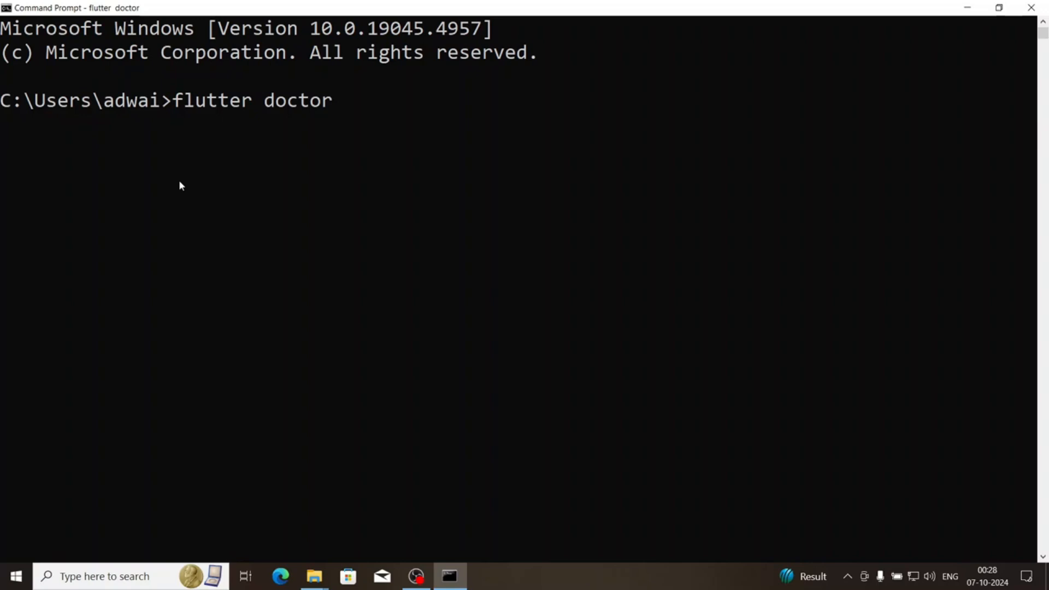
Clear the text selection pausing flutter doctor and allow adb access on public networks through Windows Defender Firewall
{"action": "left_click_drag", "start_coordinate": [177, 108], "coordinate": [253, 102]}
{"action": "left_click", "coordinate": [242, 134]}
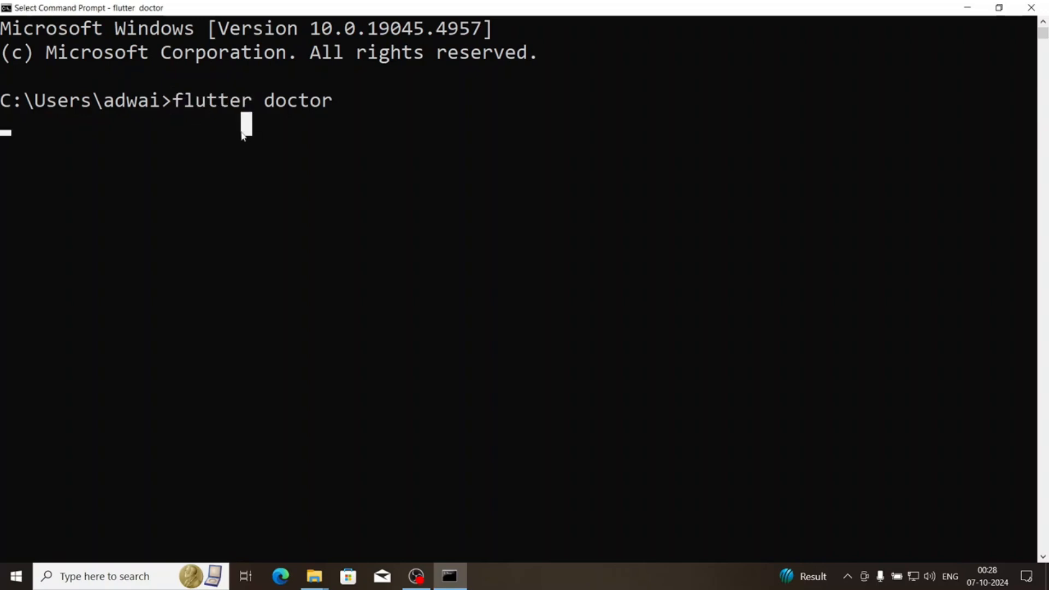
{"action": "left_click", "coordinate": [5, 132]}
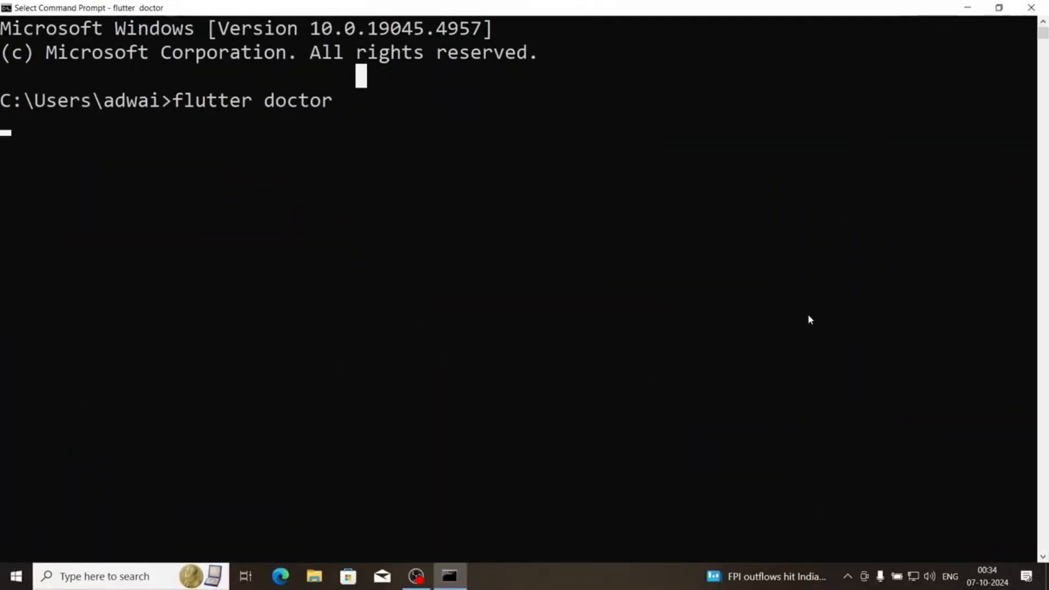
{"action": "left_click", "coordinate": [215, 136]}
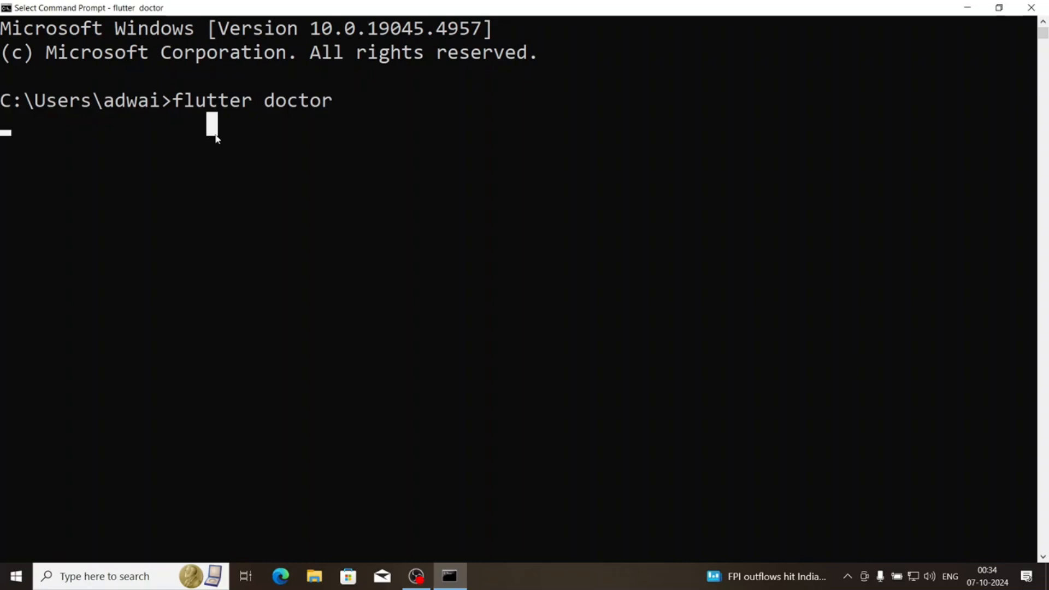
{"action": "key", "text": "Return"}
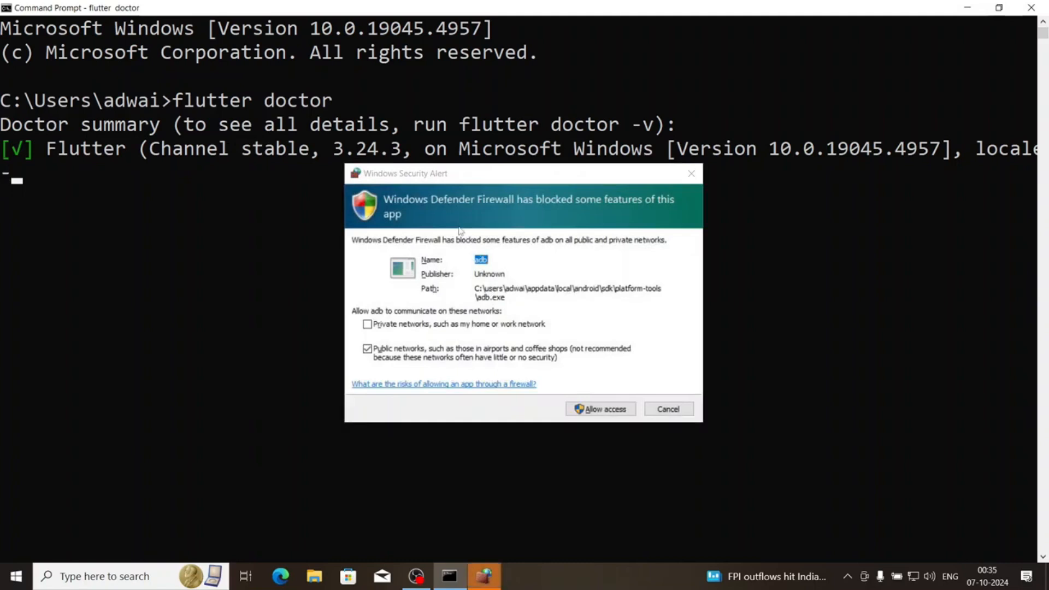
{"action": "left_click", "coordinate": [611, 411]}
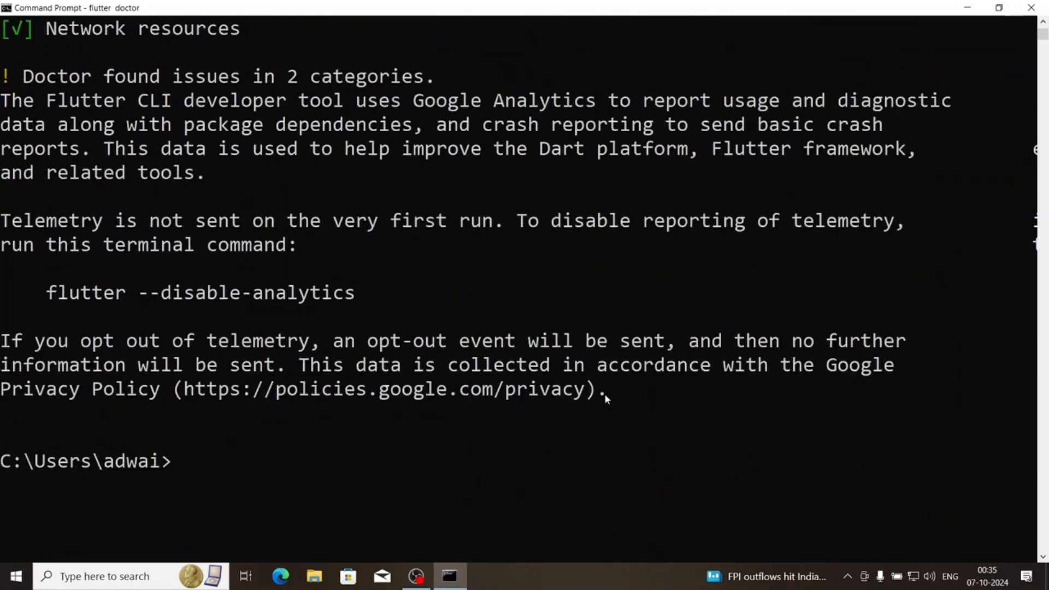
Examine the Chrome entry in the flutter doctor summary and open Google's Chrome download page in Microsoft Edge by searching for chrome download
{"action": "scroll", "coordinate": [604, 393], "scroll_direction": "up", "scroll_amount": 5}
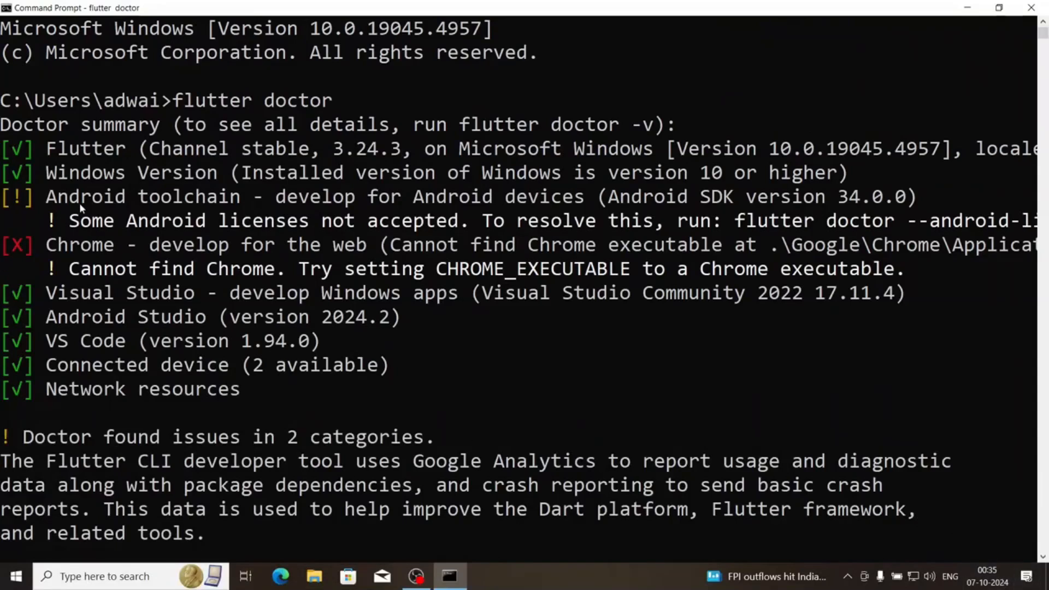
{"action": "left_click_drag", "start_coordinate": [25, 249], "coordinate": [915, 278]}
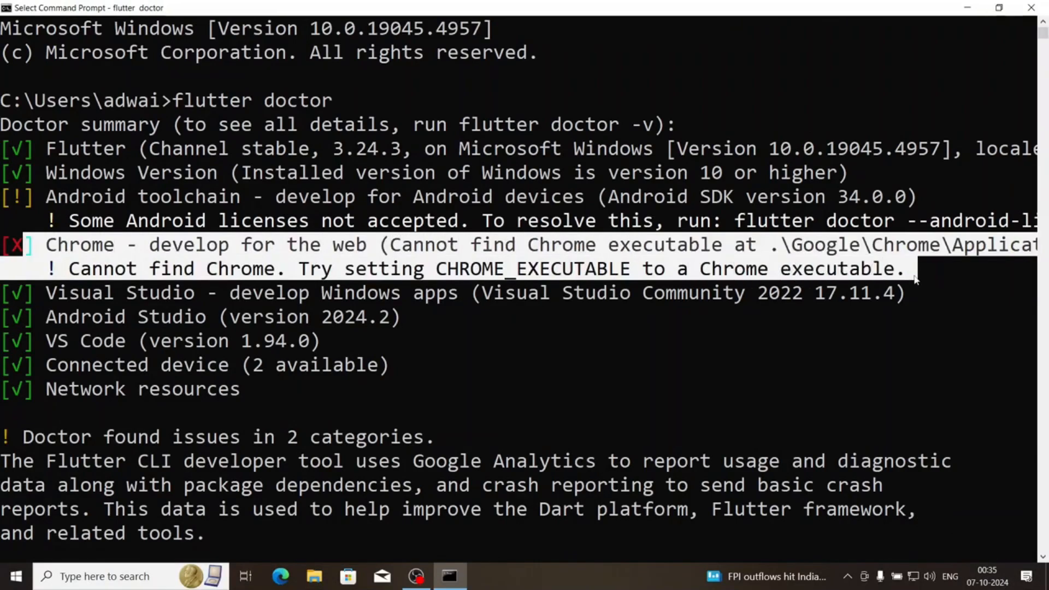
{"action": "left_click", "coordinate": [728, 274]}
{"action": "left_click", "coordinate": [281, 576]}
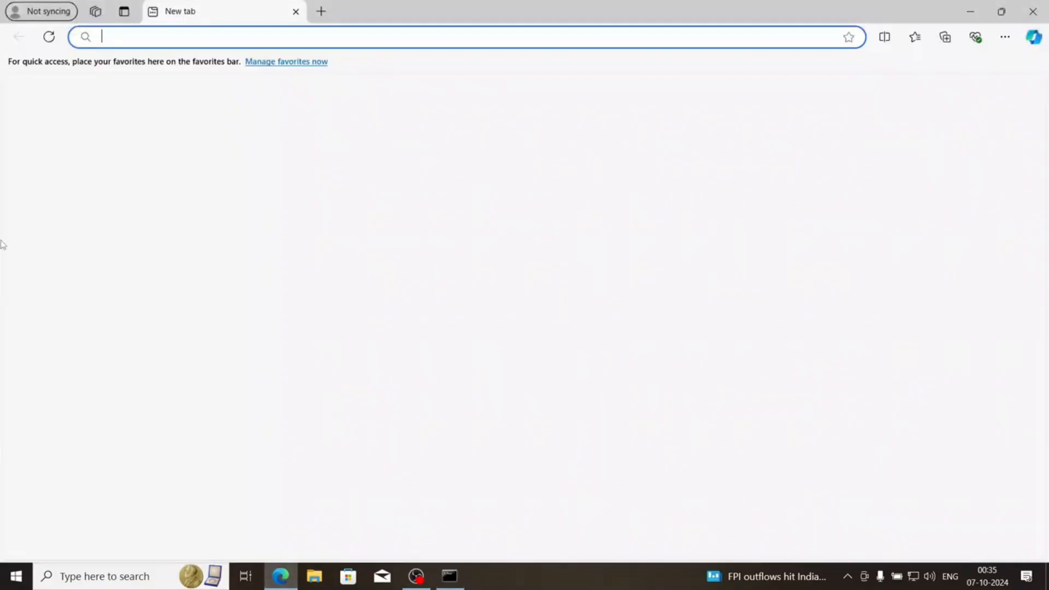
{"action": "type", "text": "chrome"}
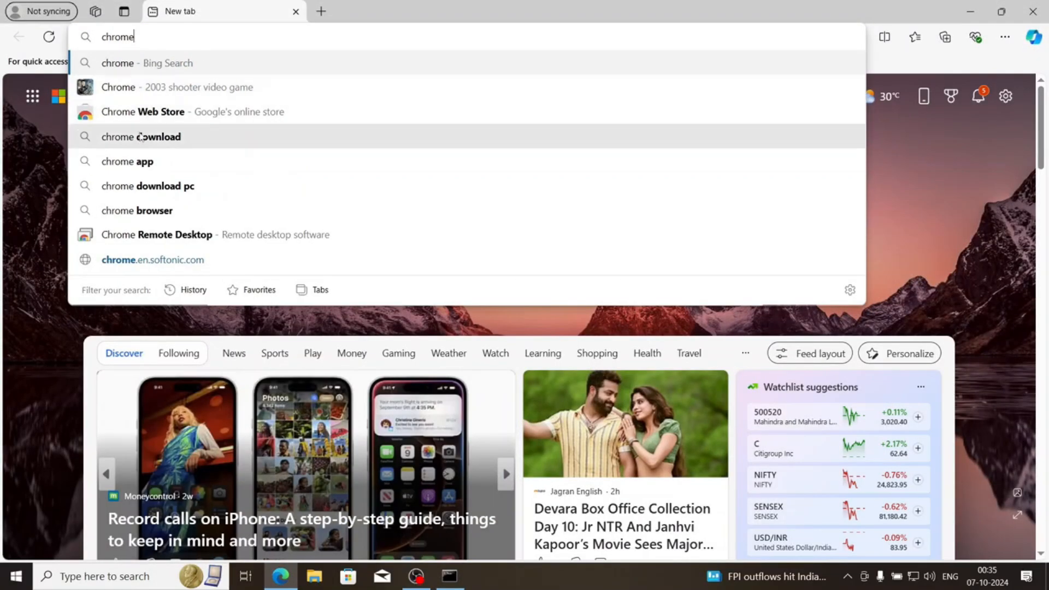
{"action": "left_click", "coordinate": [141, 136]}
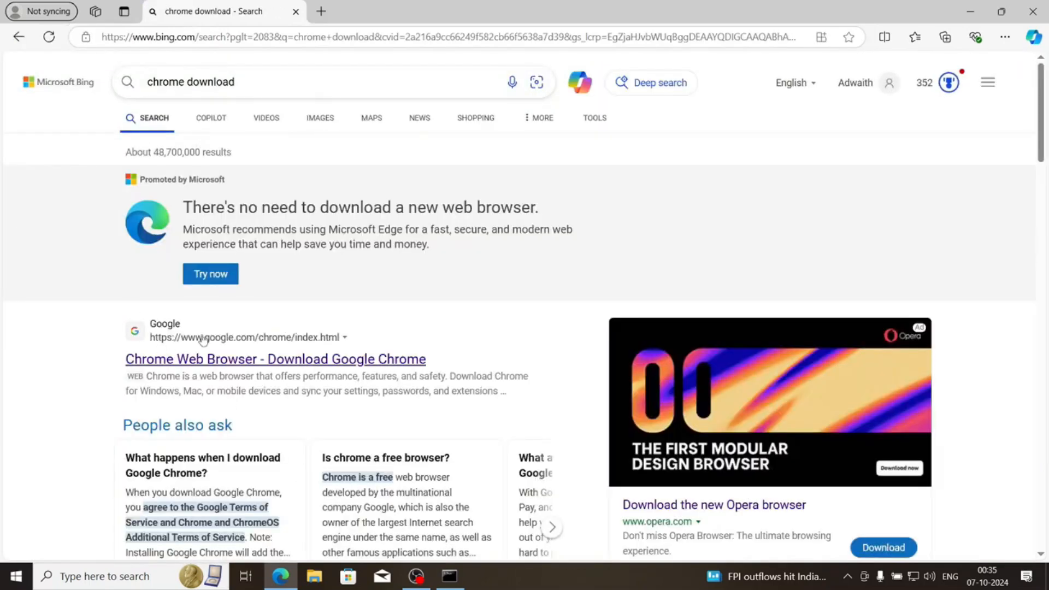
{"action": "left_click", "coordinate": [240, 371]}
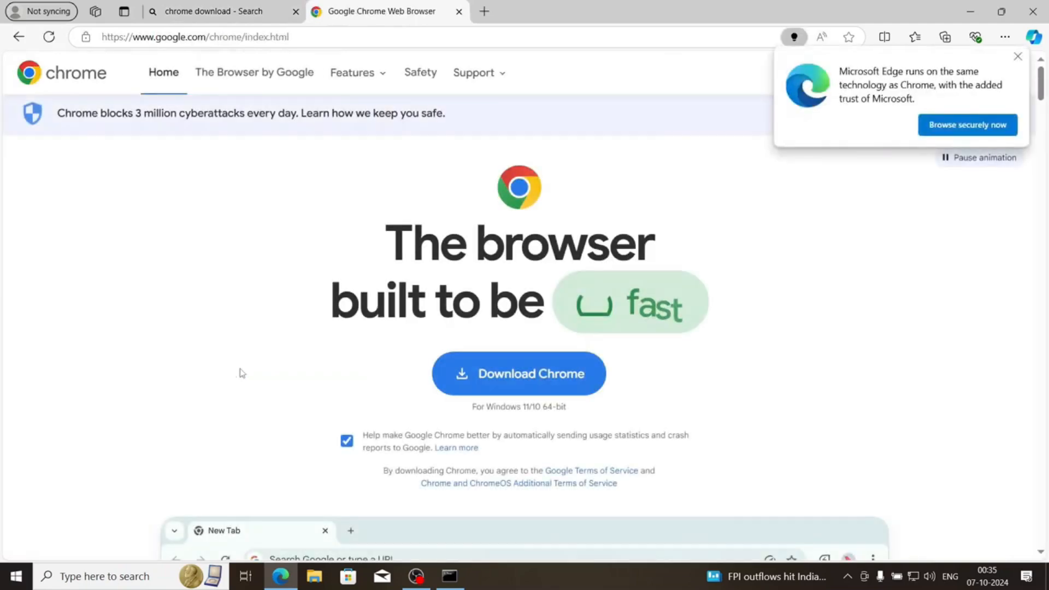
Download the Chrome installer from Google's page and run ChromeSetup.exe to install the browser
{"action": "left_click", "coordinate": [507, 384]}
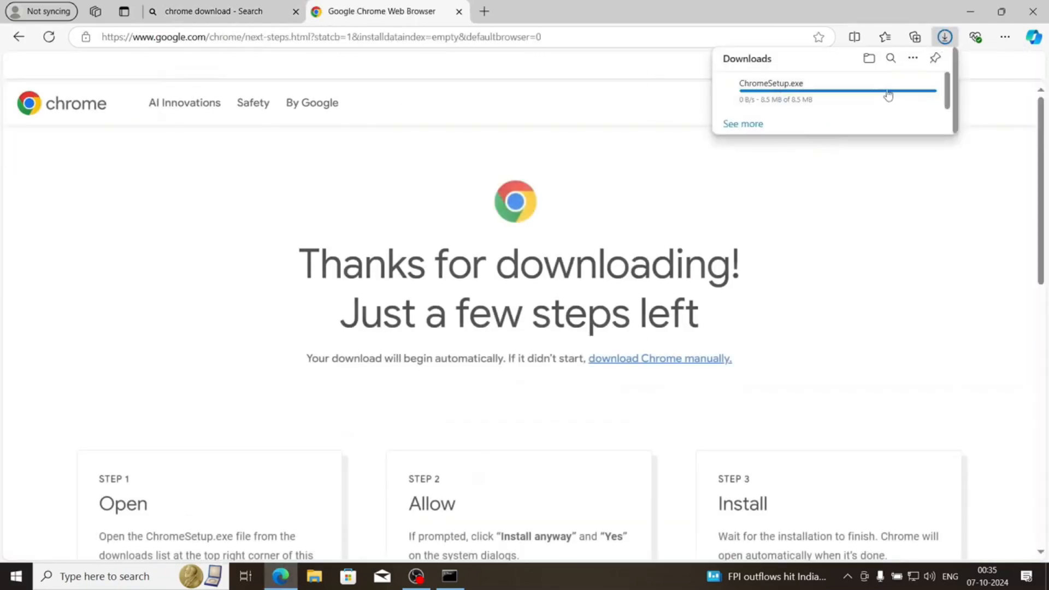
{"action": "left_click", "coordinate": [754, 95]}
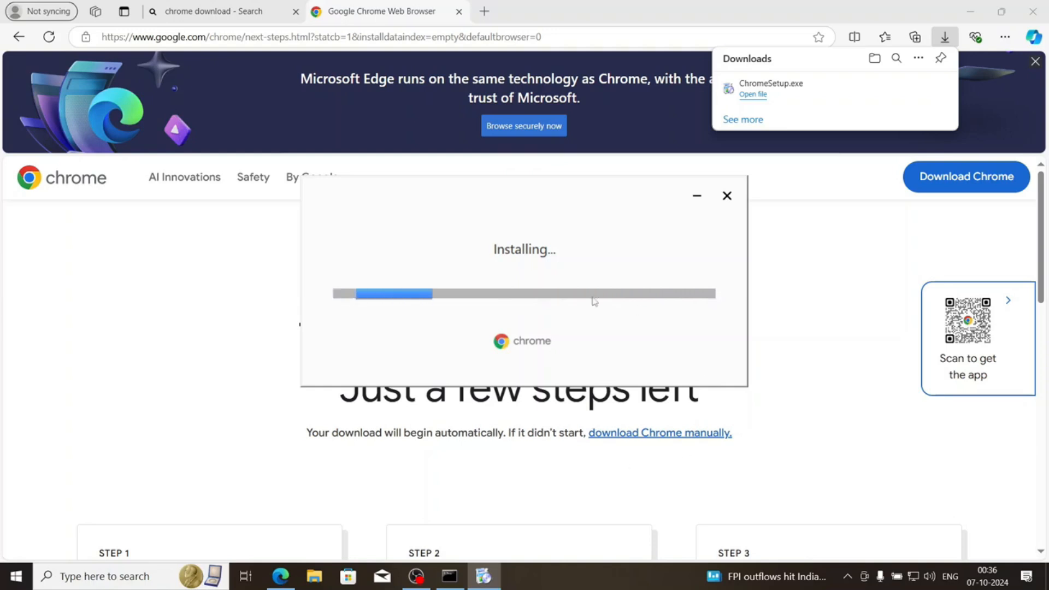
Switch to Command Prompt and examine the Android toolchain entry for the command that resolves the unaccepted licenses
{"action": "left_click", "coordinate": [449, 576]}
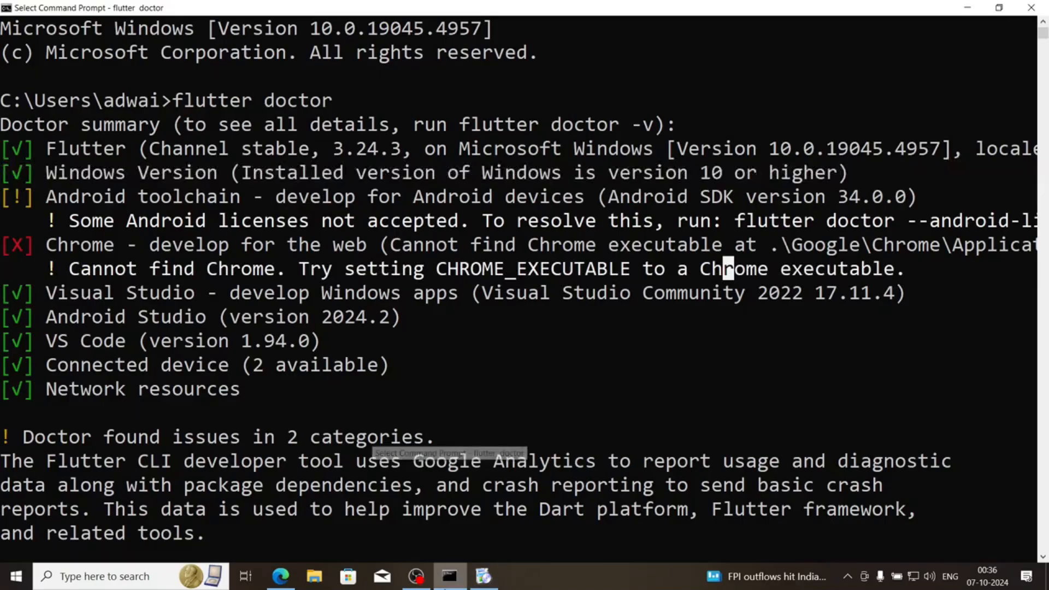
{"action": "left_click_drag", "start_coordinate": [11, 199], "coordinate": [821, 247]}
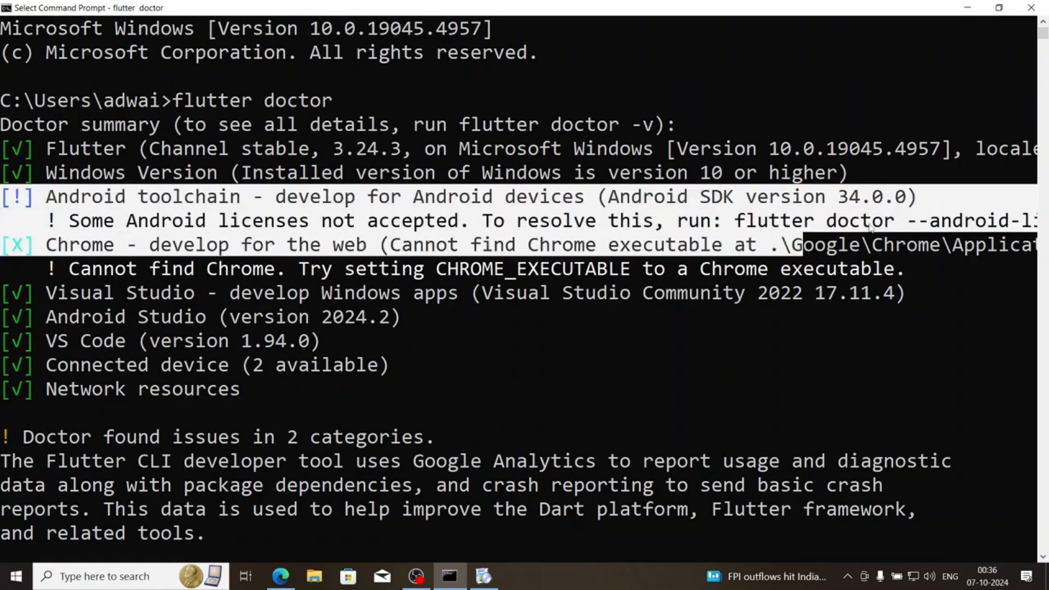
{"action": "left_click", "coordinate": [868, 225]}
{"action": "left_click_drag", "start_coordinate": [739, 221], "coordinate": [1041, 222]}
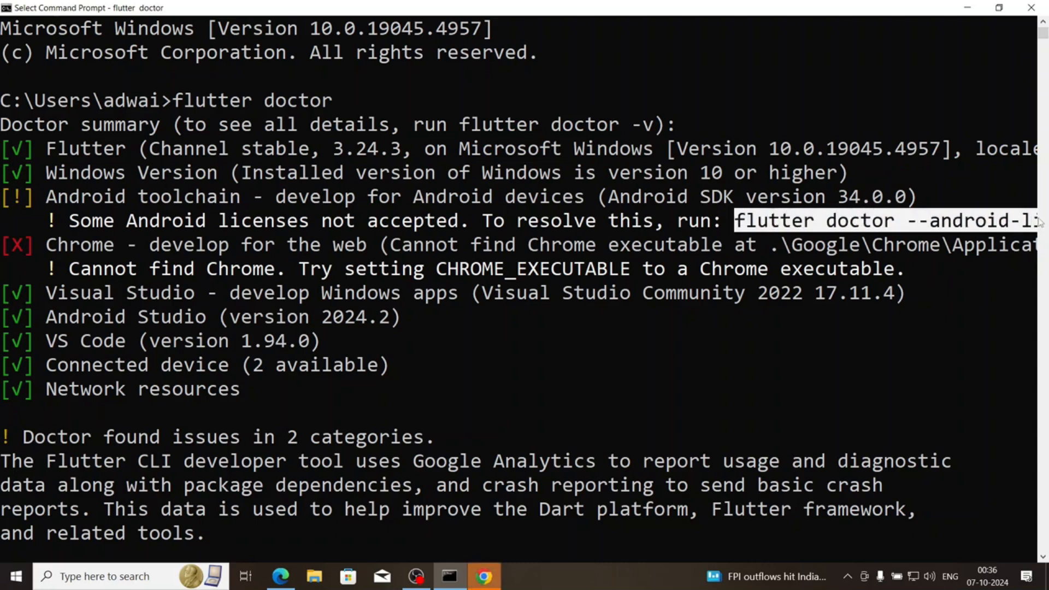
{"action": "left_click", "coordinate": [762, 413]}
{"action": "left_click", "coordinate": [683, 535]}
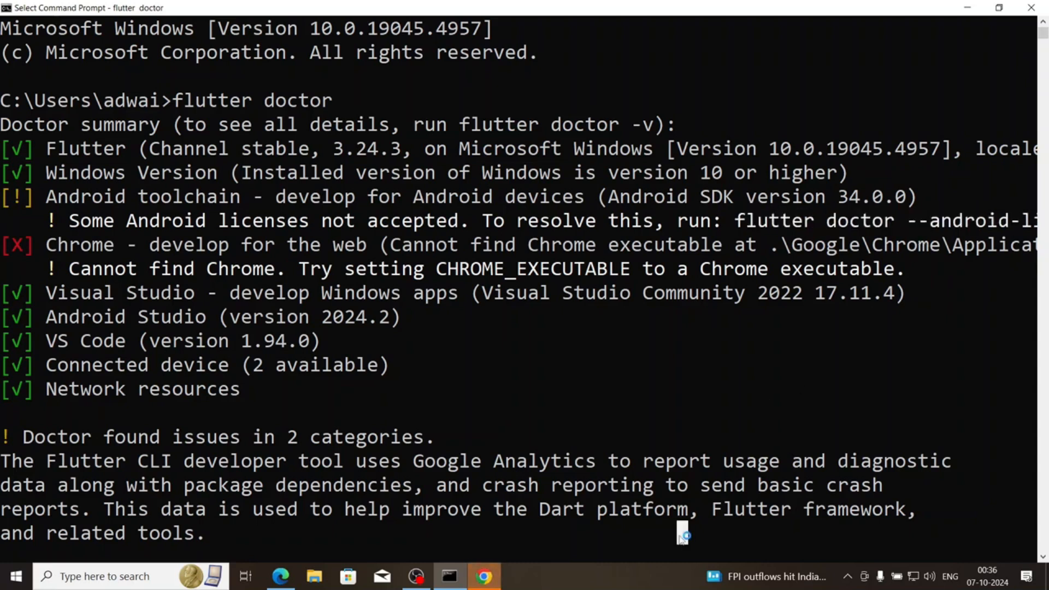
Run flutter doctor --android-licenses in Command Prompt
{"action": "type", "text": "f"}
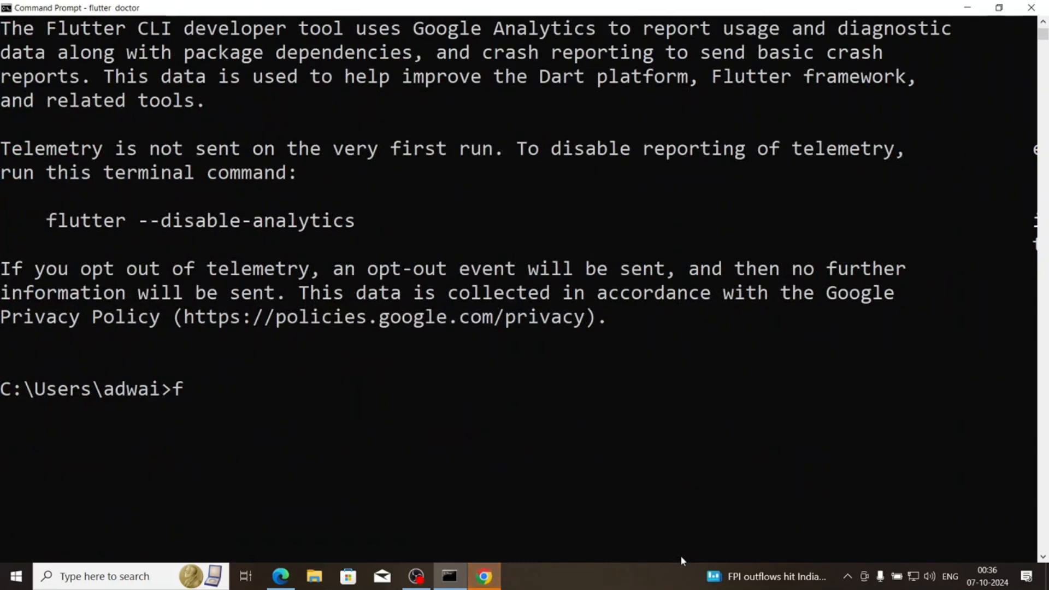
{"action": "type", "text": "lutter do"}
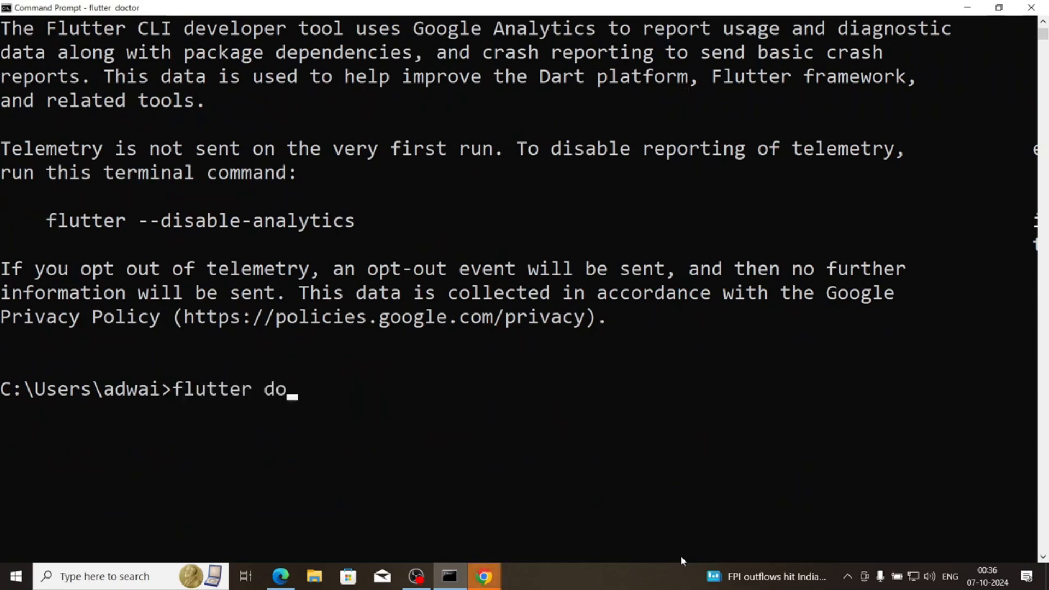
{"action": "type", "text": "ctor --and"}
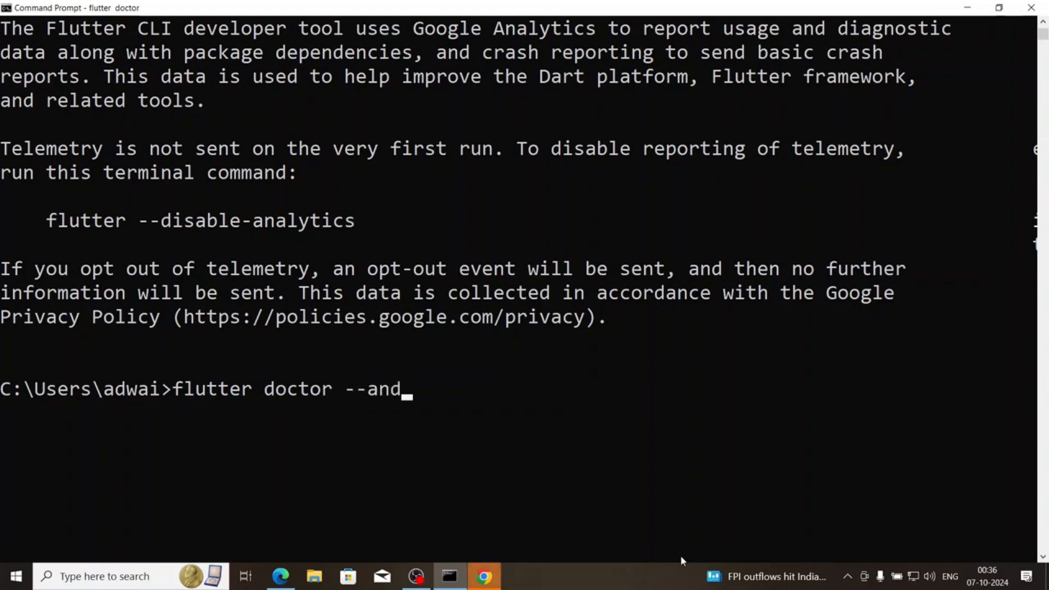
{"action": "type", "text": "roid-li"}
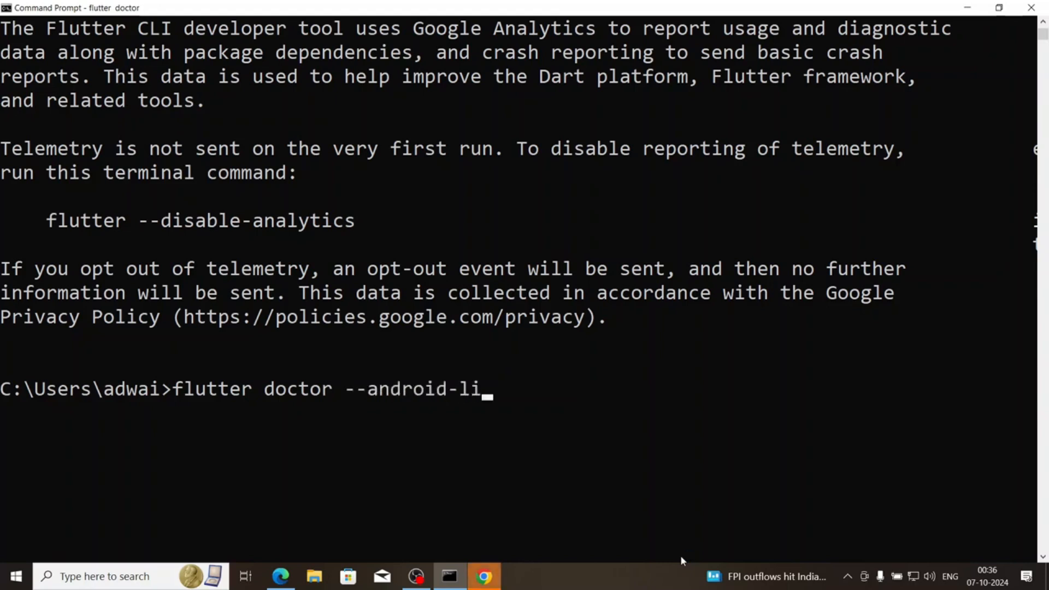
{"action": "type", "text": "censes"}
{"action": "key", "text": "Return"}
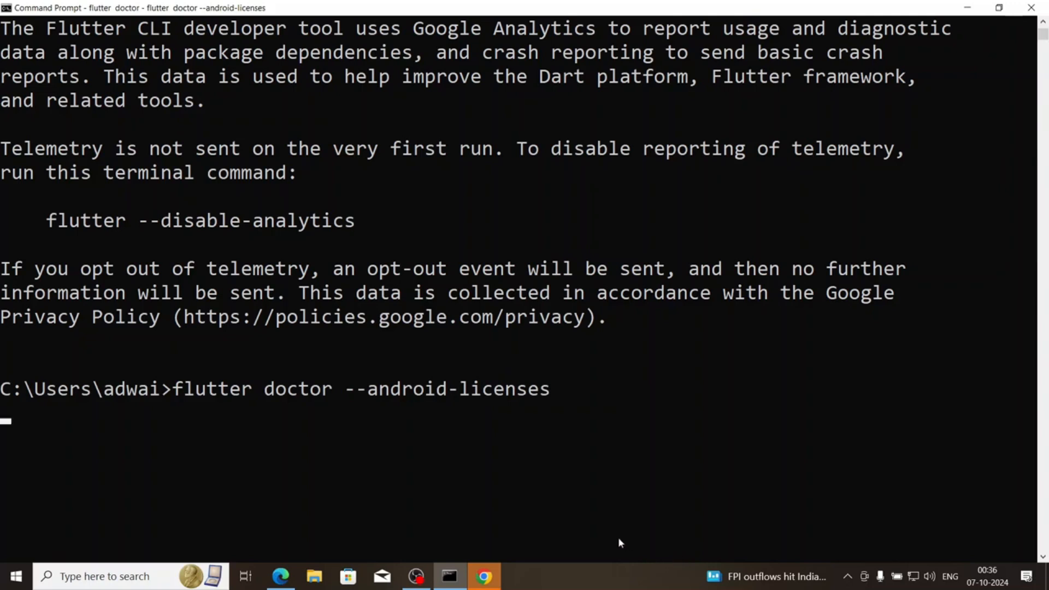
Complete Chrome's first-run setup without signing in, acknowledge the ad privacy notice, and close the browser
{"action": "left_click", "coordinate": [481, 579]}
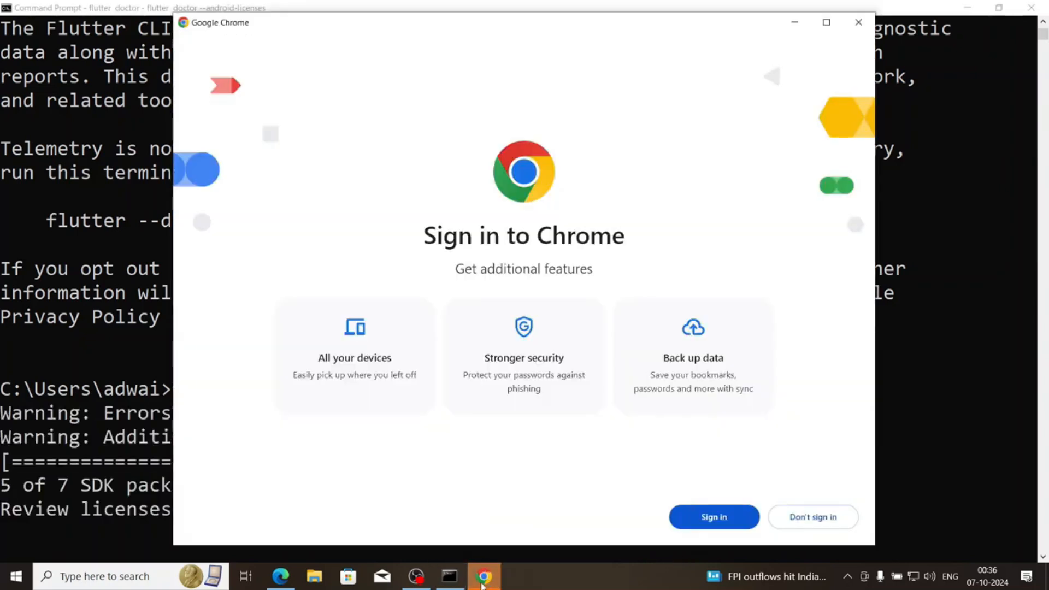
{"action": "left_click", "coordinate": [808, 518]}
{"action": "left_click", "coordinate": [809, 516]}
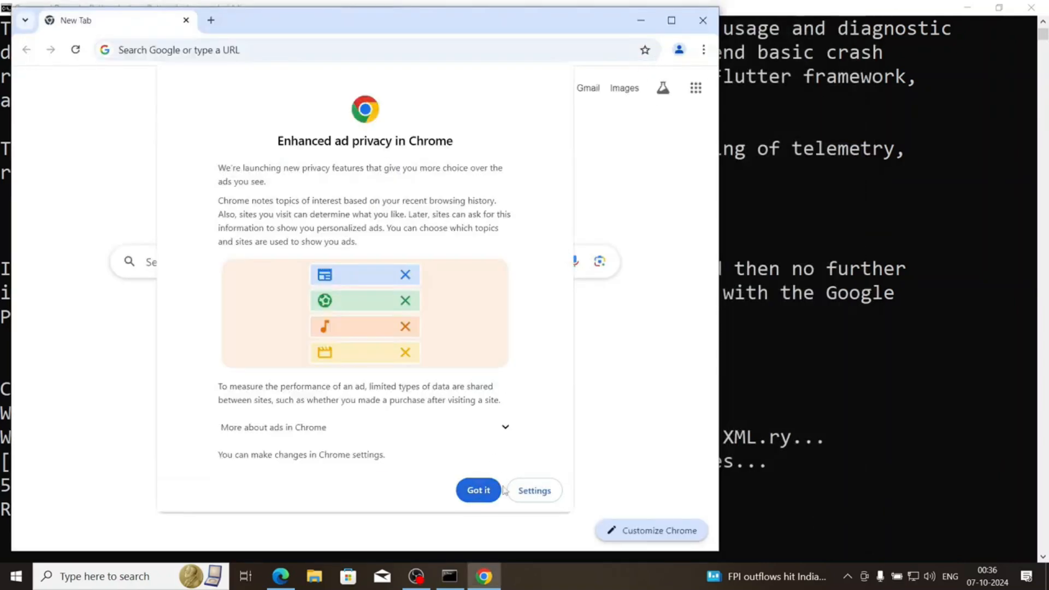
{"action": "left_click", "coordinate": [478, 490]}
{"action": "left_click_drag", "start_coordinate": [596, 21], "coordinate": [782, 32]}
{"action": "left_click", "coordinate": [890, 32]}
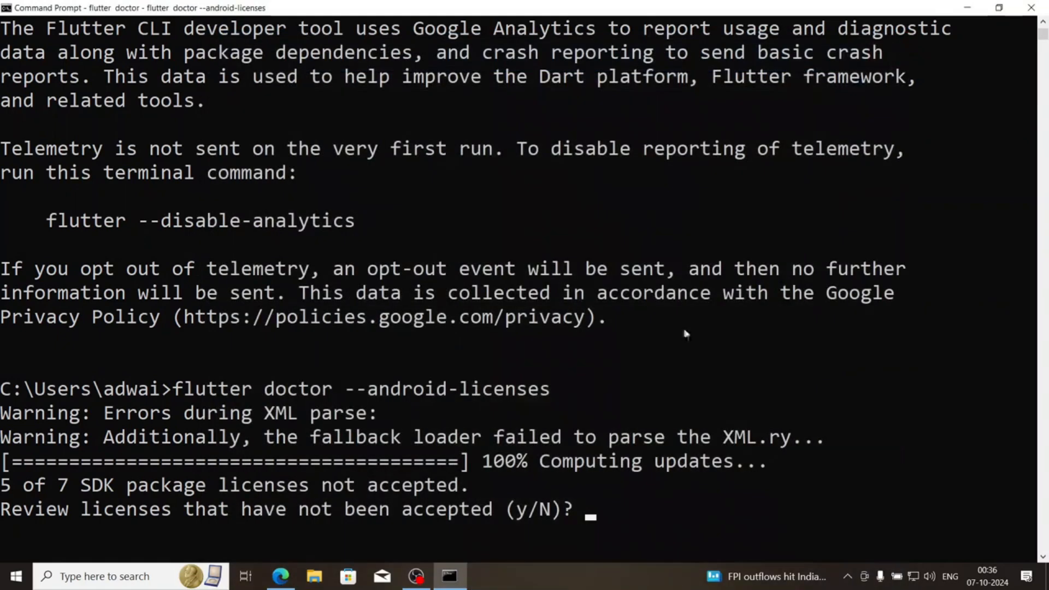
Agree to review the pending Android SDK package licenses and accept each one with y
{"action": "type", "text": "y"}
{"action": "key", "text": "Return"}
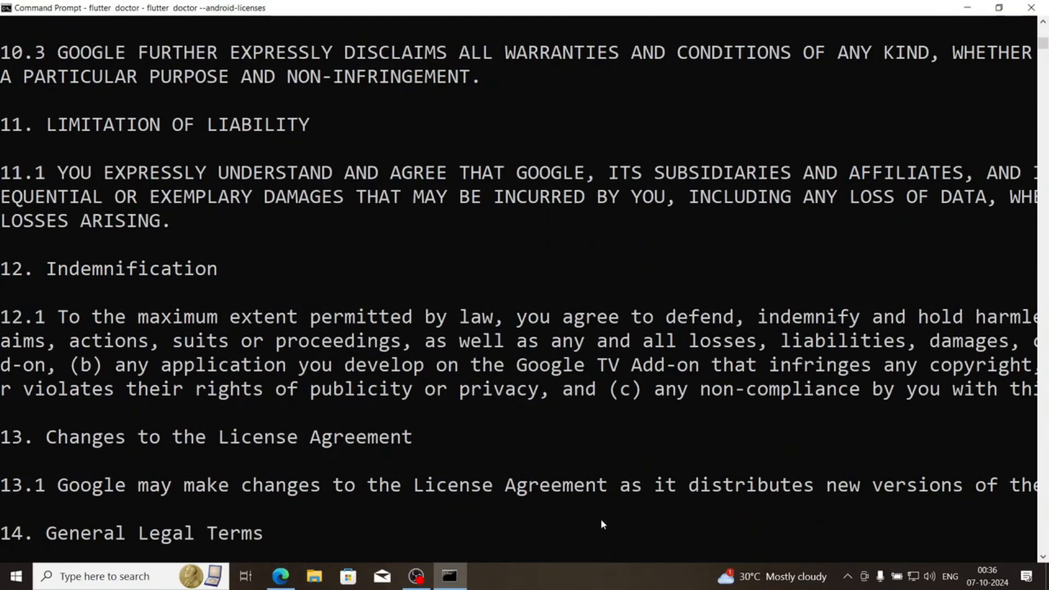
{"action": "type", "text": "y"}
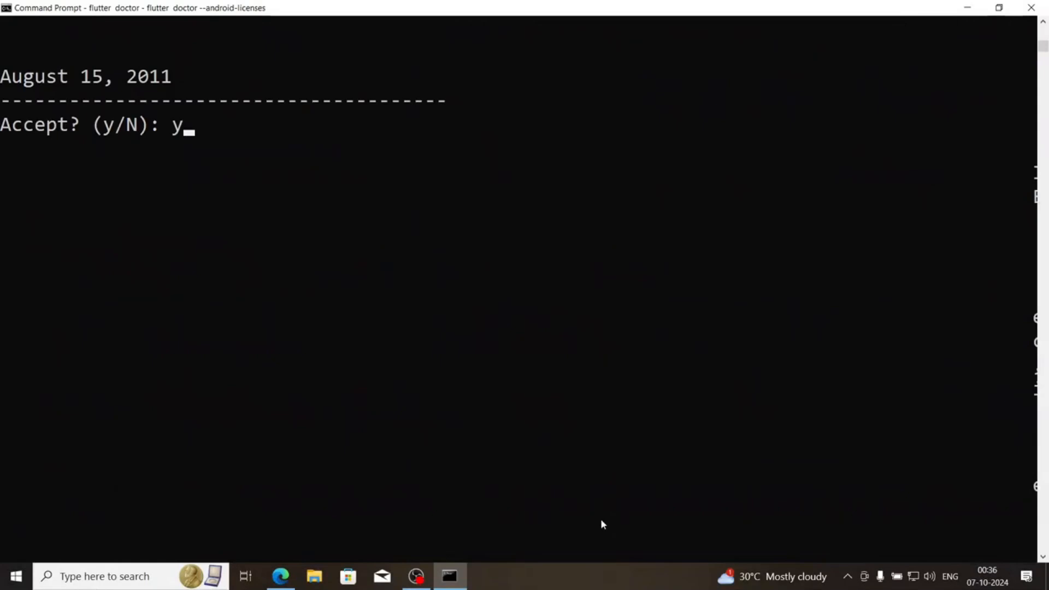
{"action": "key", "text": "Return"}
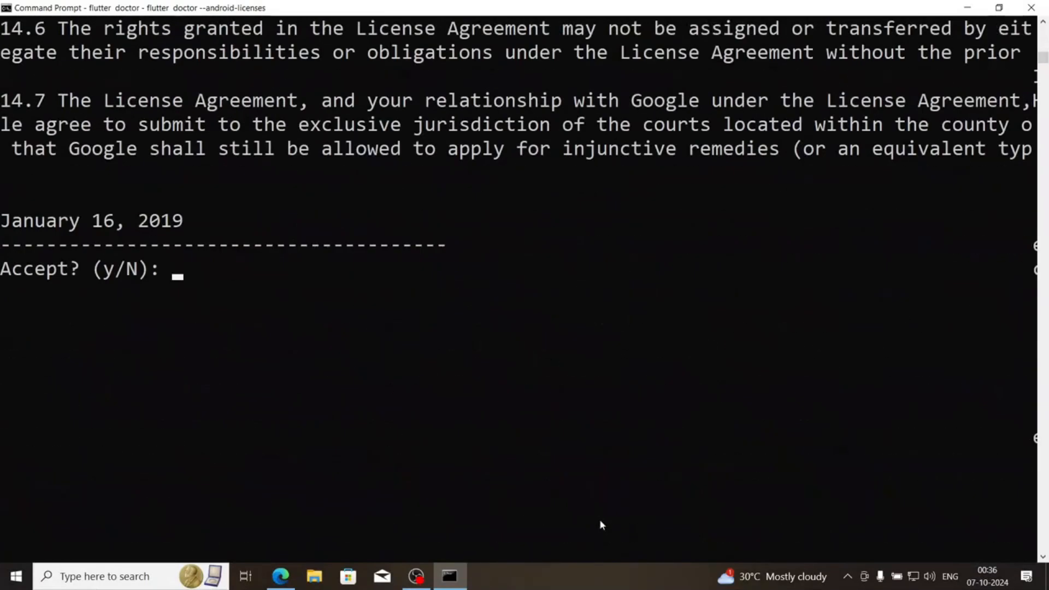
{"action": "type", "text": "y"}
{"action": "key", "text": "Return"}
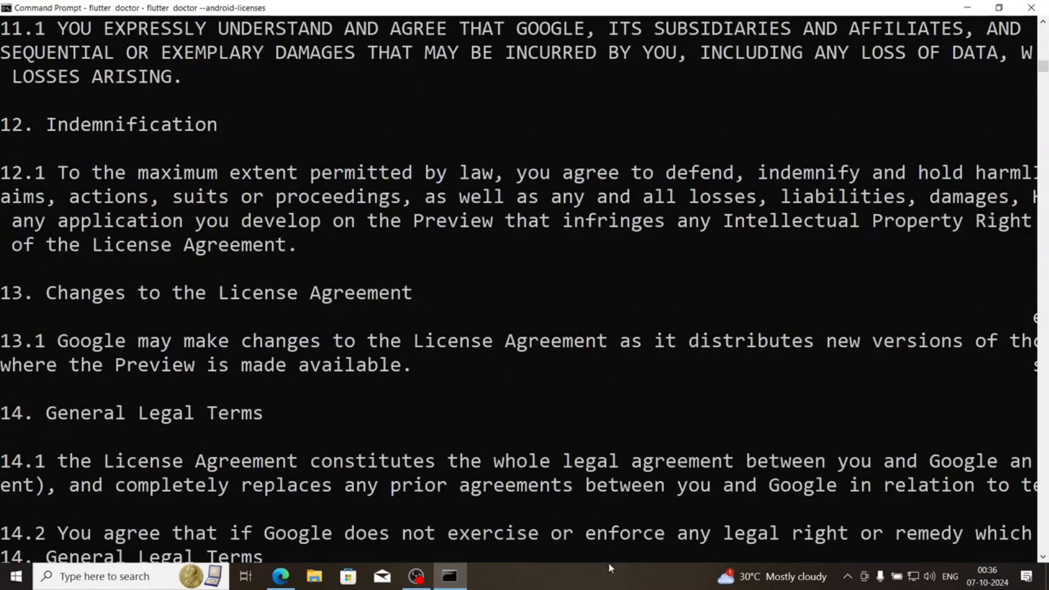
{"action": "type", "text": "y"}
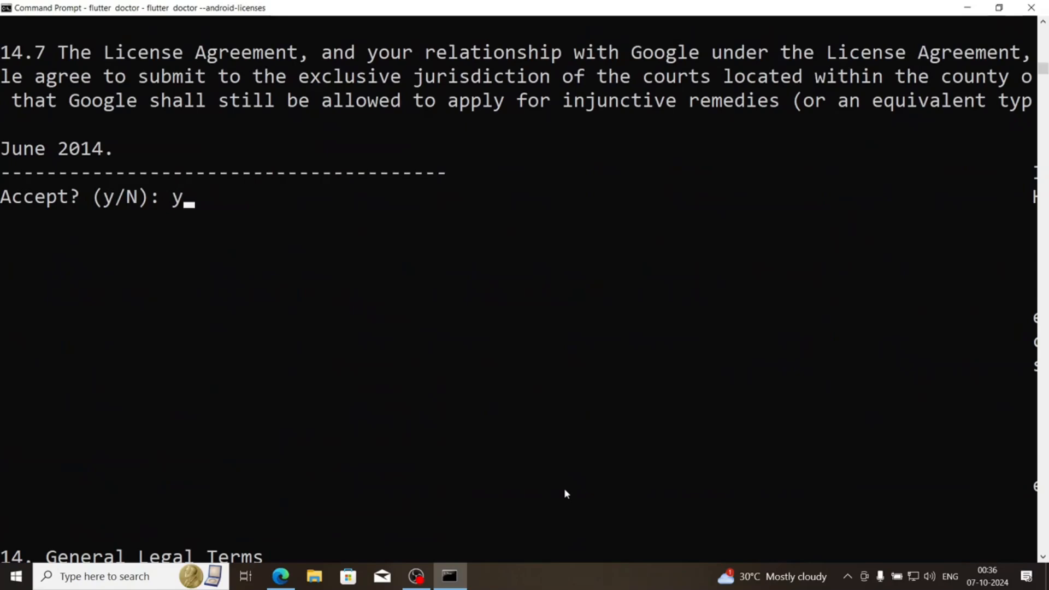
{"action": "key", "text": "Return"}
{"action": "type", "text": "y"}
{"action": "key", "text": "Return"}
{"action": "type", "text": "y"}
{"action": "key", "text": "Return"}
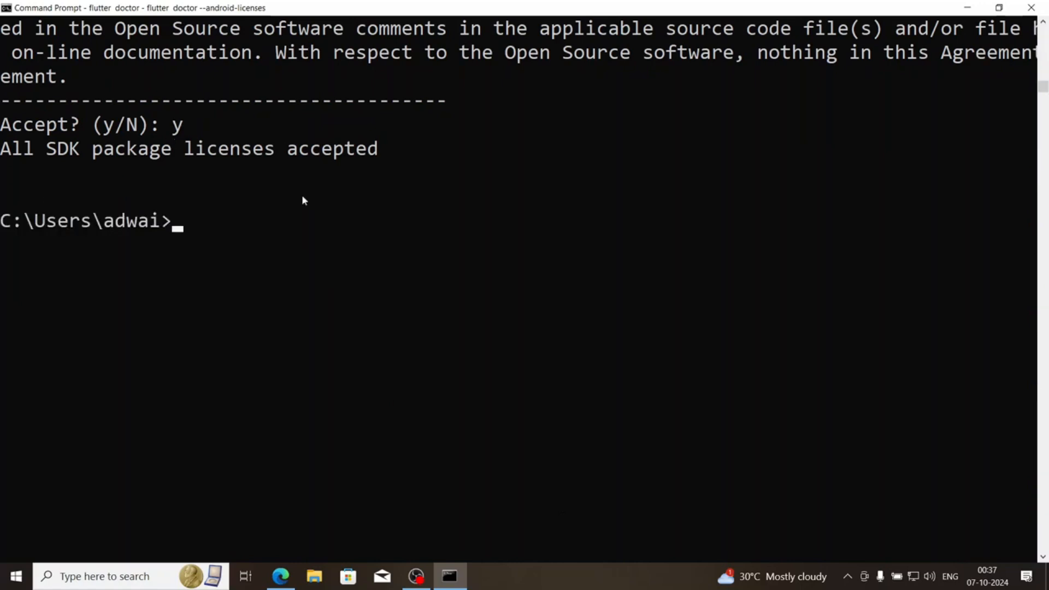
Run flutter doctor again and review the full doctor summary
{"action": "type", "text": "flutter doctor"}
{"action": "key", "text": "Return"}
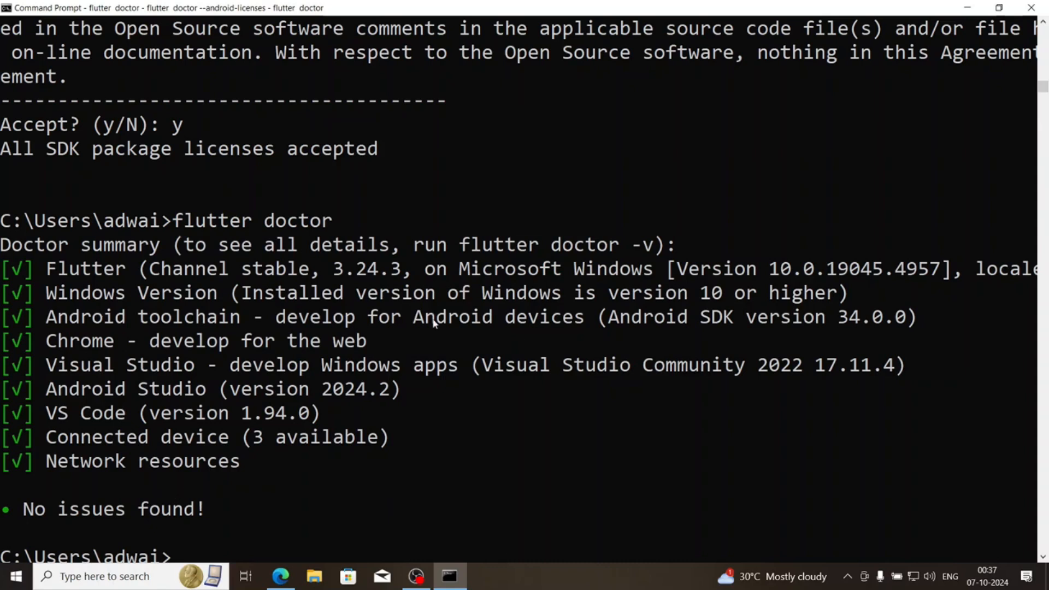
{"action": "scroll", "coordinate": [231, 516], "scroll_direction": "down", "scroll_amount": 4}
{"action": "scroll", "coordinate": [264, 461], "scroll_direction": "up", "scroll_amount": 4}
Close Command Prompt and Microsoft Edge, and open Visual Studio Code in a maximized window
{"action": "left_click", "coordinate": [1031, 8]}
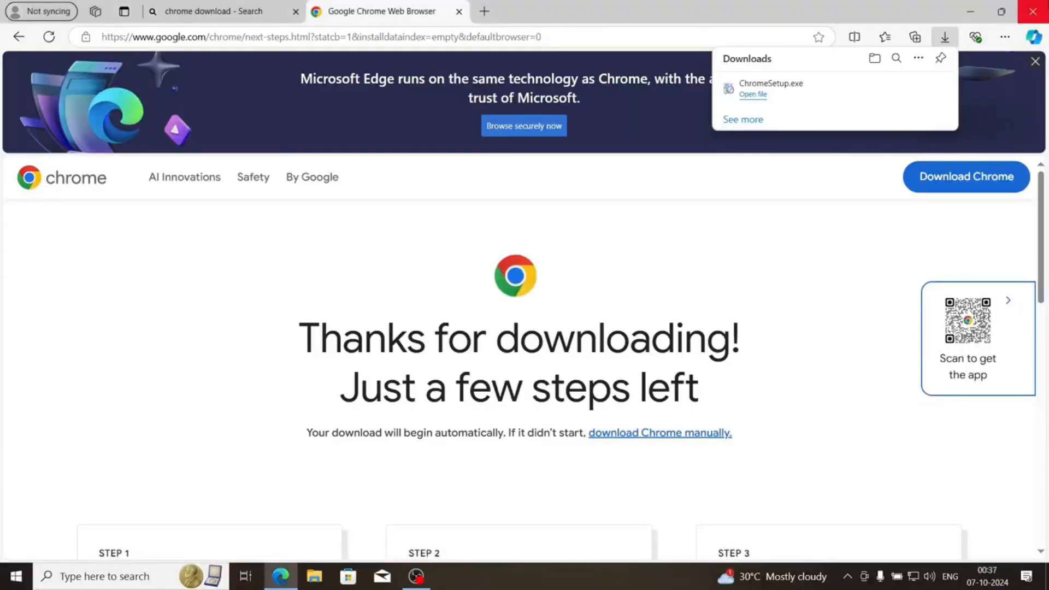
{"action": "left_click", "coordinate": [1031, 8]}
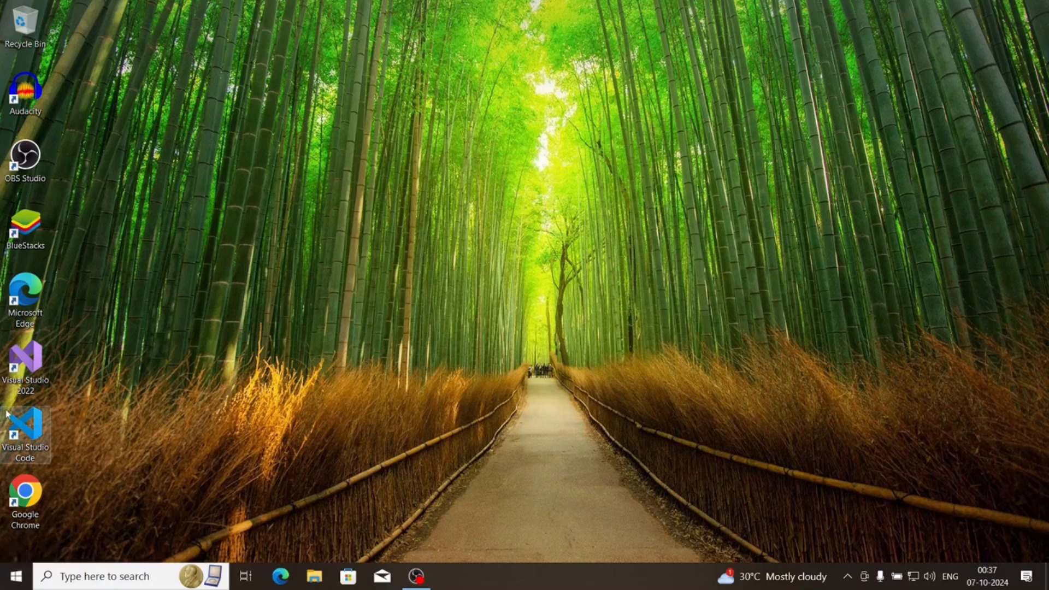
{"action": "double_click", "coordinate": [24, 427]}
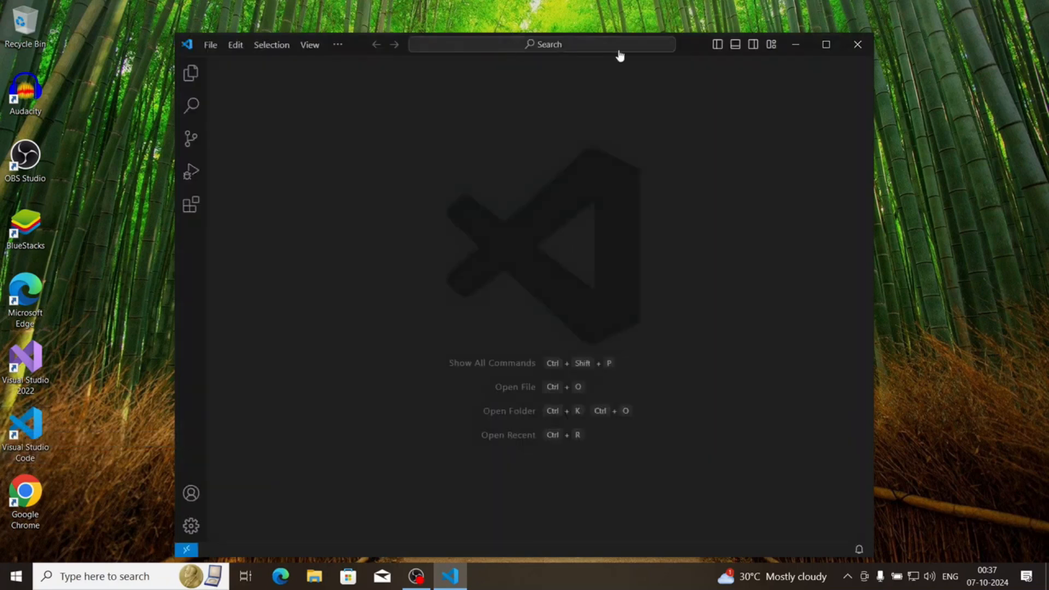
{"action": "left_click", "coordinate": [823, 49]}
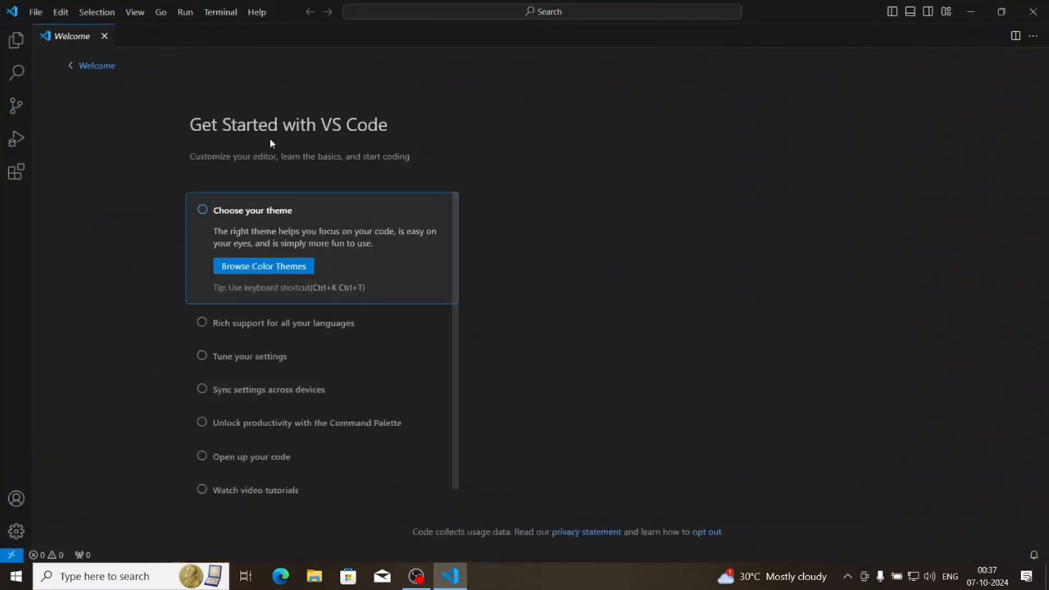
Search the extensions marketplace for flutter and install the Flutter extension by Dart Code
{"action": "left_click", "coordinate": [16, 172]}
{"action": "type", "text": "flutter"}
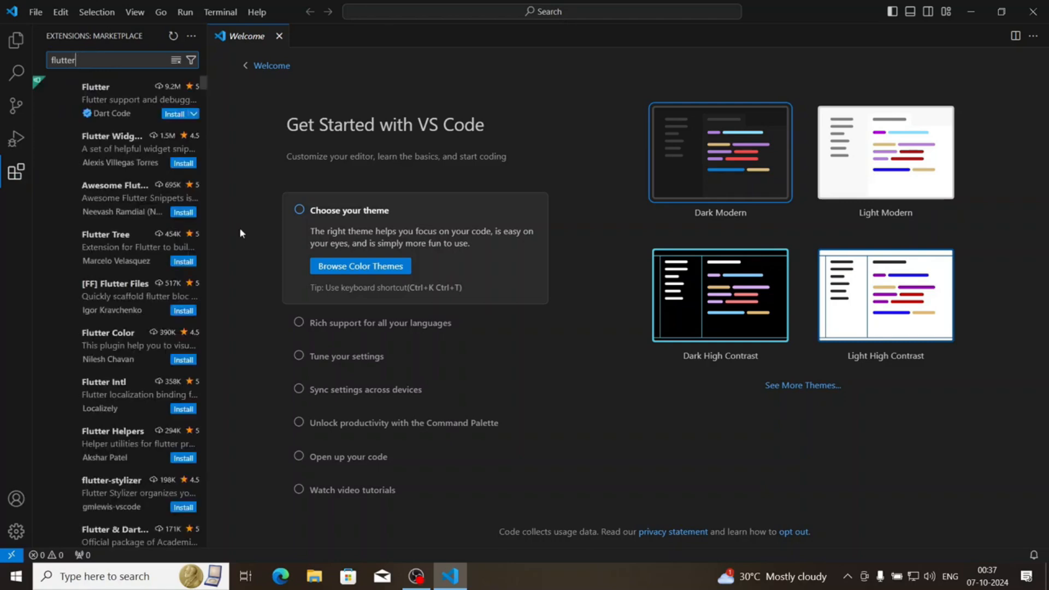
{"action": "left_click", "coordinate": [126, 99]}
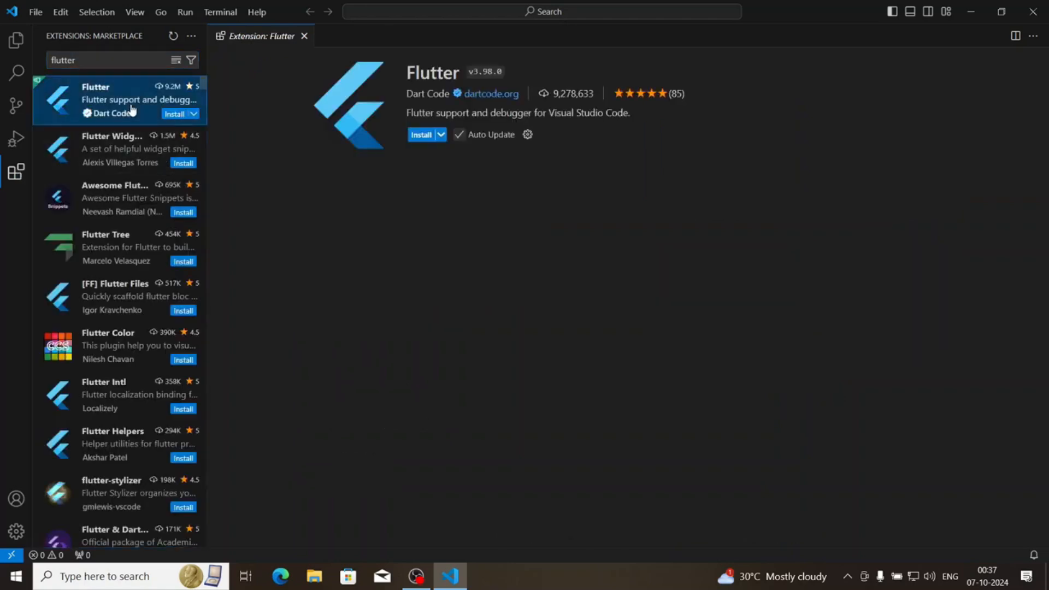
{"action": "left_click", "coordinate": [421, 135]}
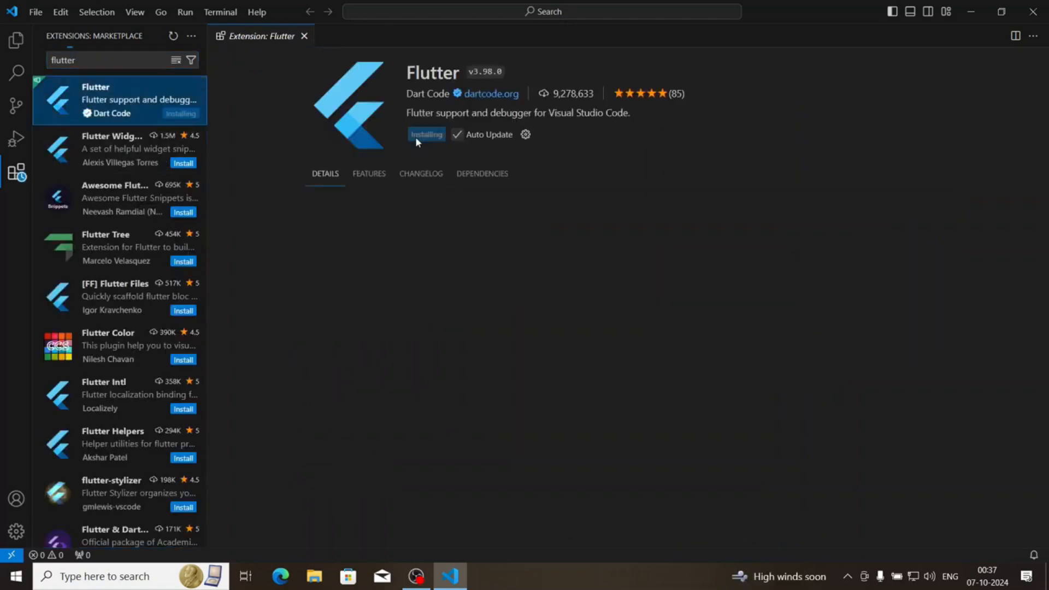
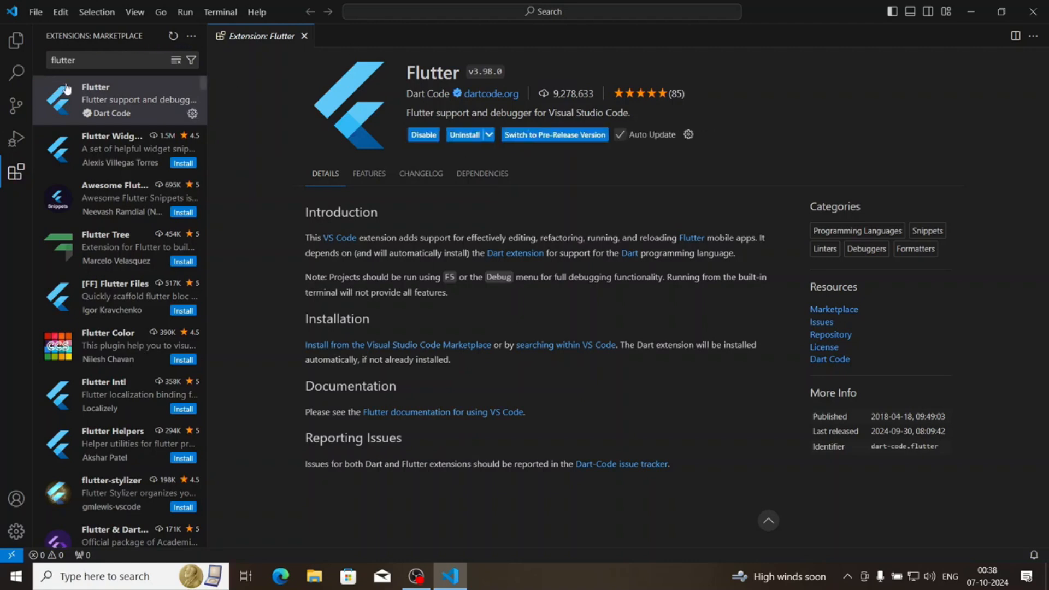
Search the extensions marketplace for dart and check the Dart extension by Dart Code
{"action": "left_click", "coordinate": [93, 64]}
{"action": "double_click", "coordinate": [48, 61]}
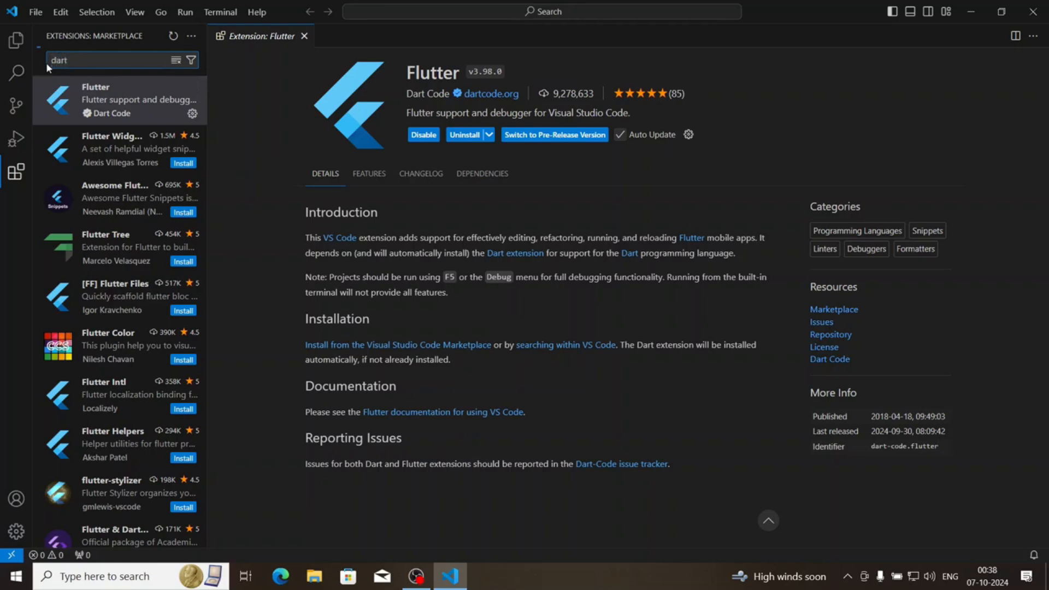
{"action": "left_click", "coordinate": [84, 89]}
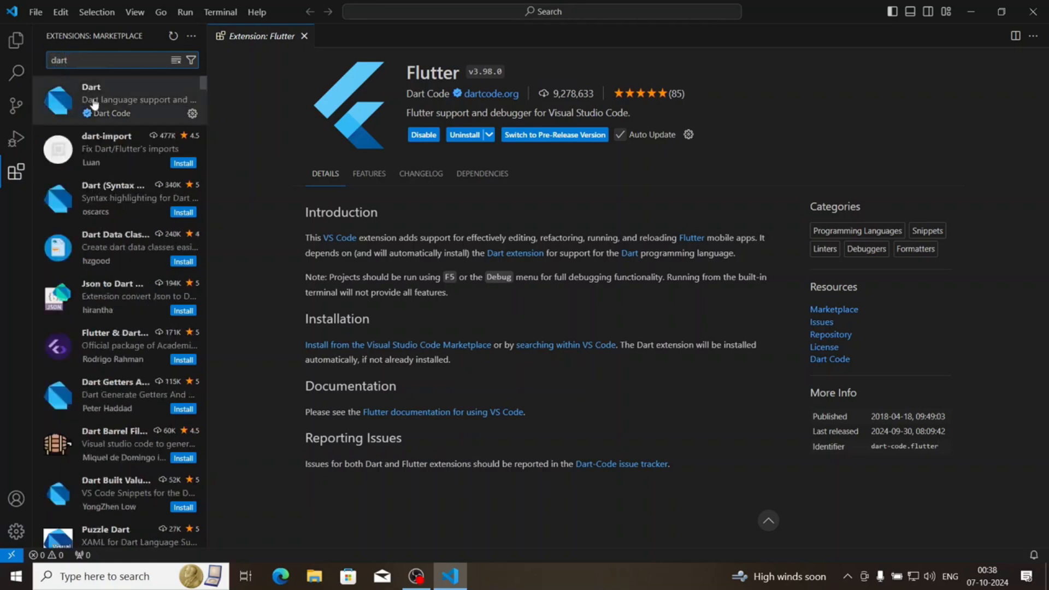
Close the Flutter extension page and Visual Studio Code, and open Android Studio
{"action": "left_click", "coordinate": [296, 36]}
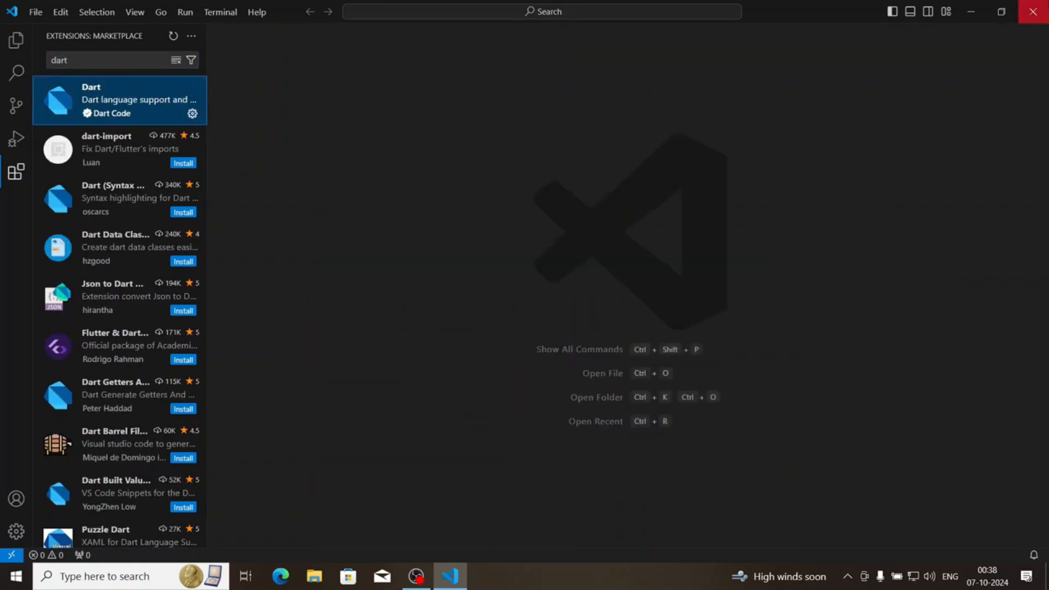
{"action": "left_click", "coordinate": [1032, 12]}
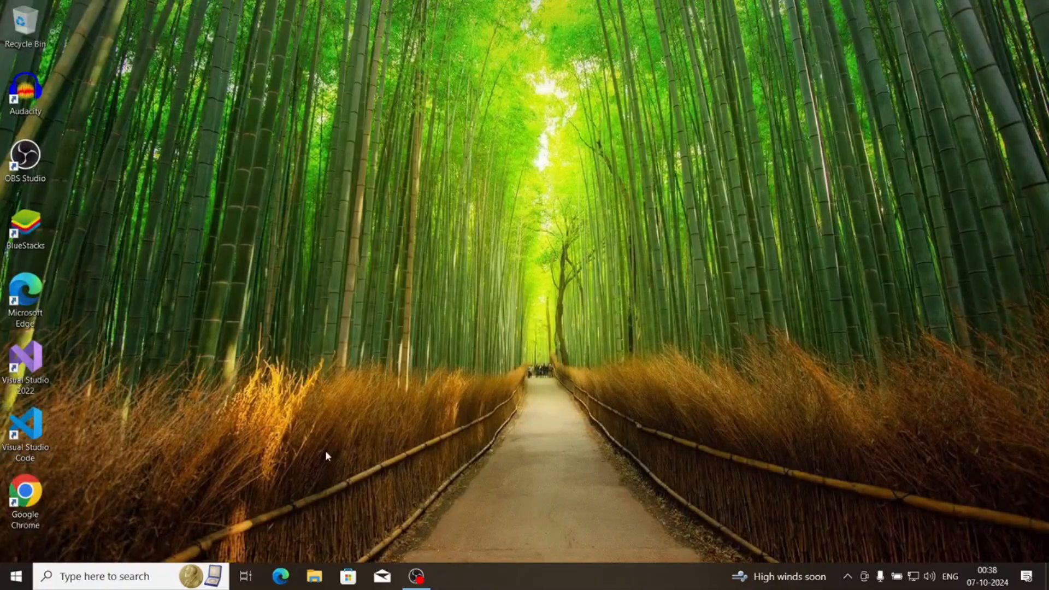
{"action": "key", "text": "super"}
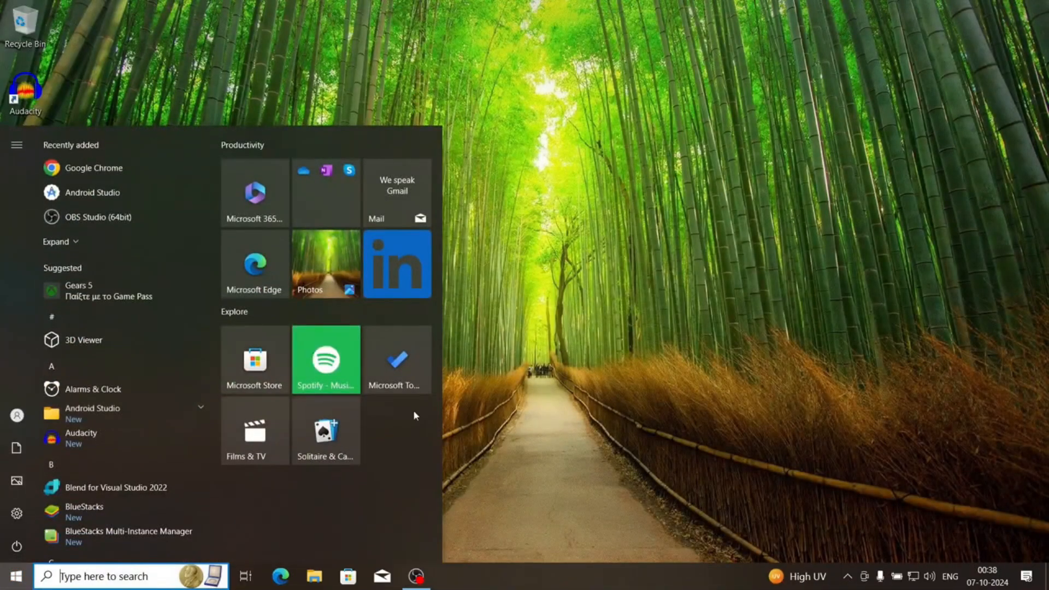
{"action": "left_click", "coordinate": [84, 203]}
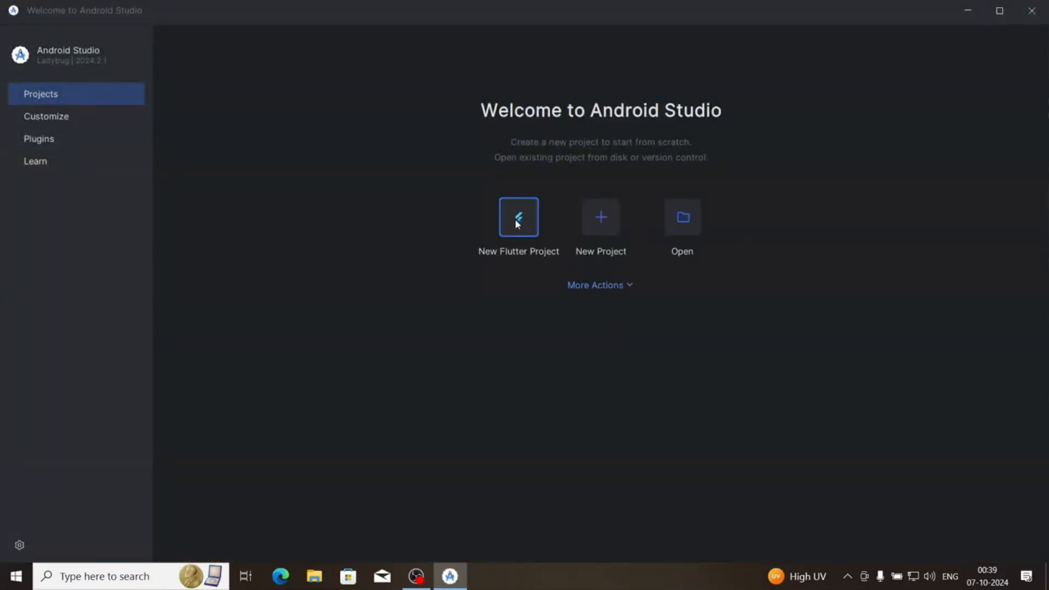
Start a new Flutter project with its SDK path set to the flutter folder inside Pictures\flutter_windows_3.24.3-stable, and continue to the project settings
{"action": "left_click", "coordinate": [518, 223]}
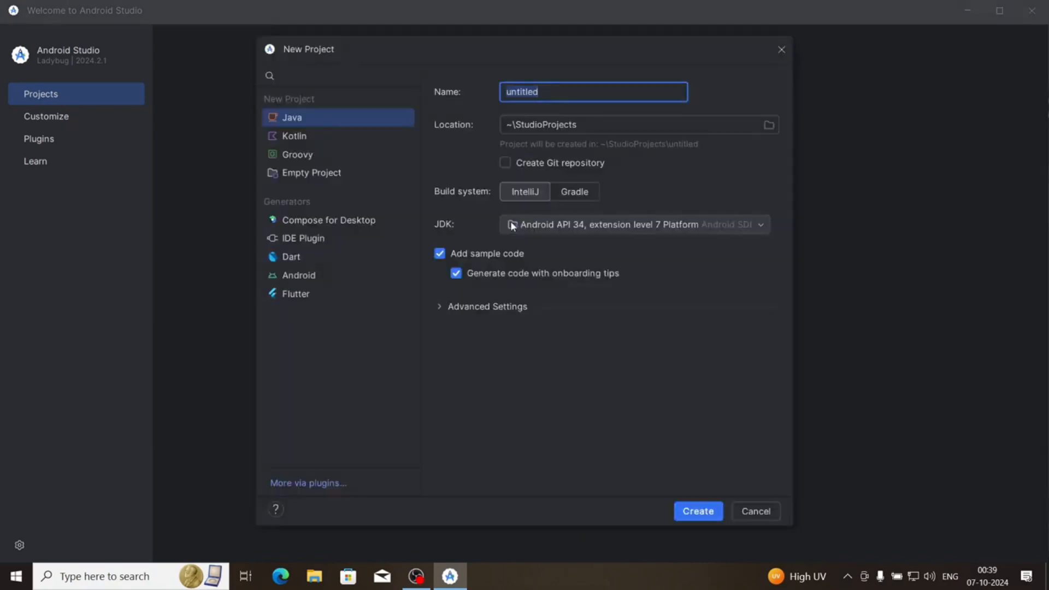
{"action": "left_click", "coordinate": [306, 296]}
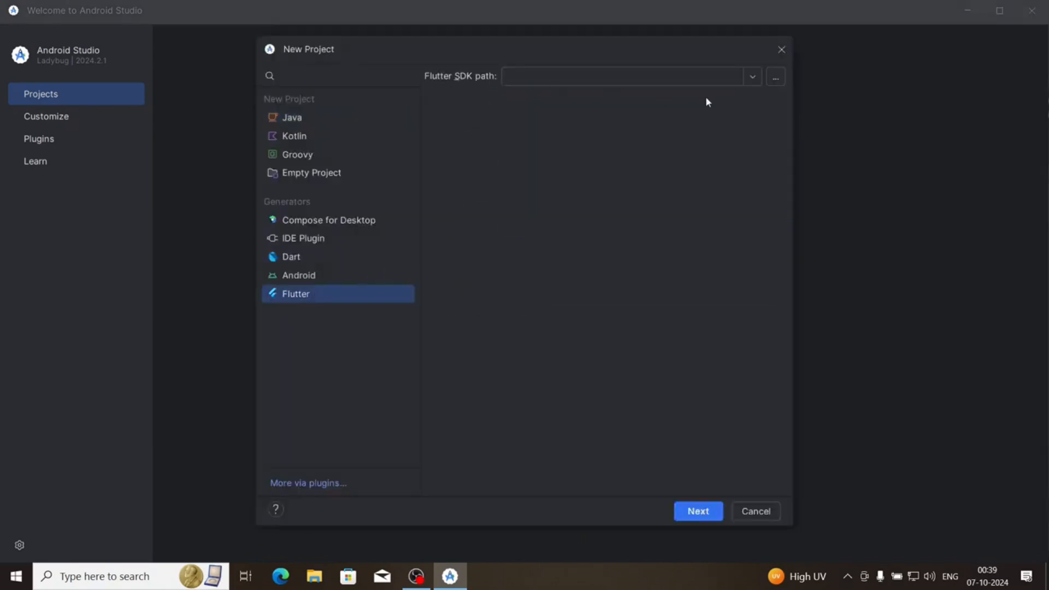
{"action": "left_click", "coordinate": [776, 78]}
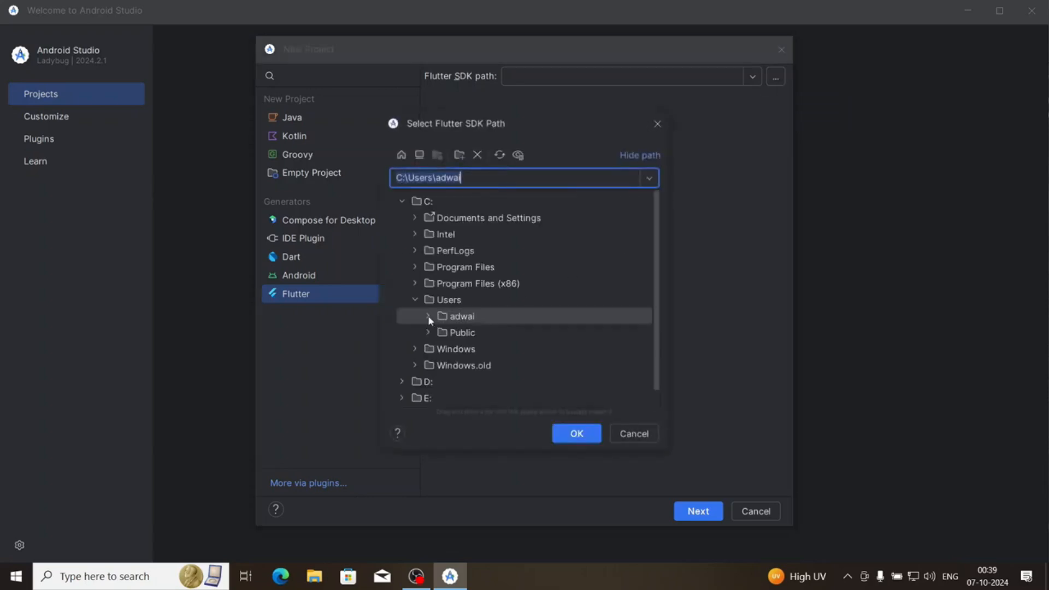
{"action": "left_click", "coordinate": [428, 315]}
{"action": "scroll", "coordinate": [428, 315], "scroll_direction": "down", "scroll_amount": 4}
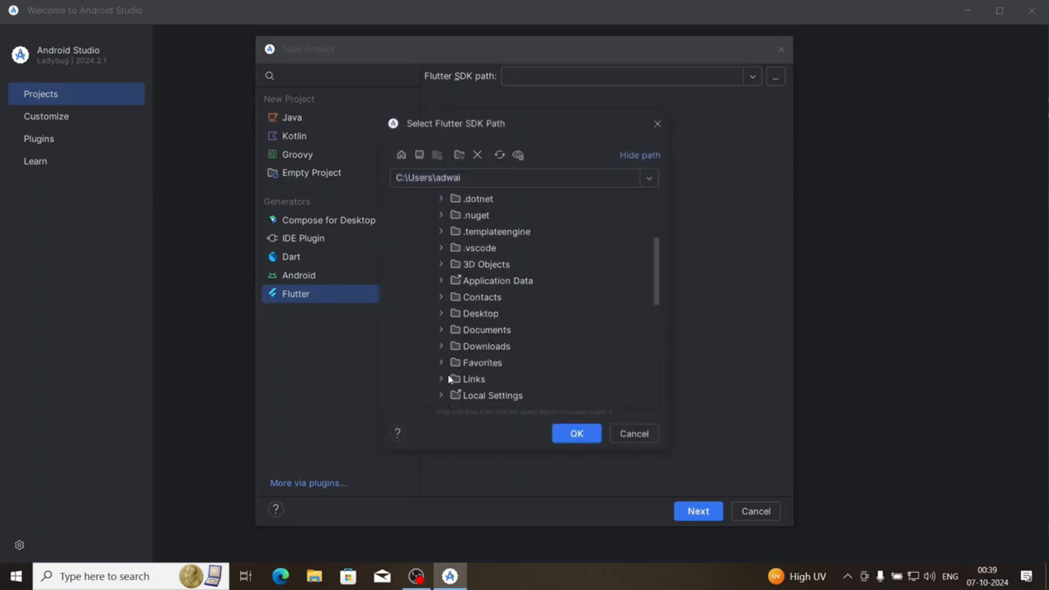
{"action": "scroll", "coordinate": [444, 375], "scroll_direction": "down", "scroll_amount": 2}
{"action": "left_click", "coordinate": [442, 331]}
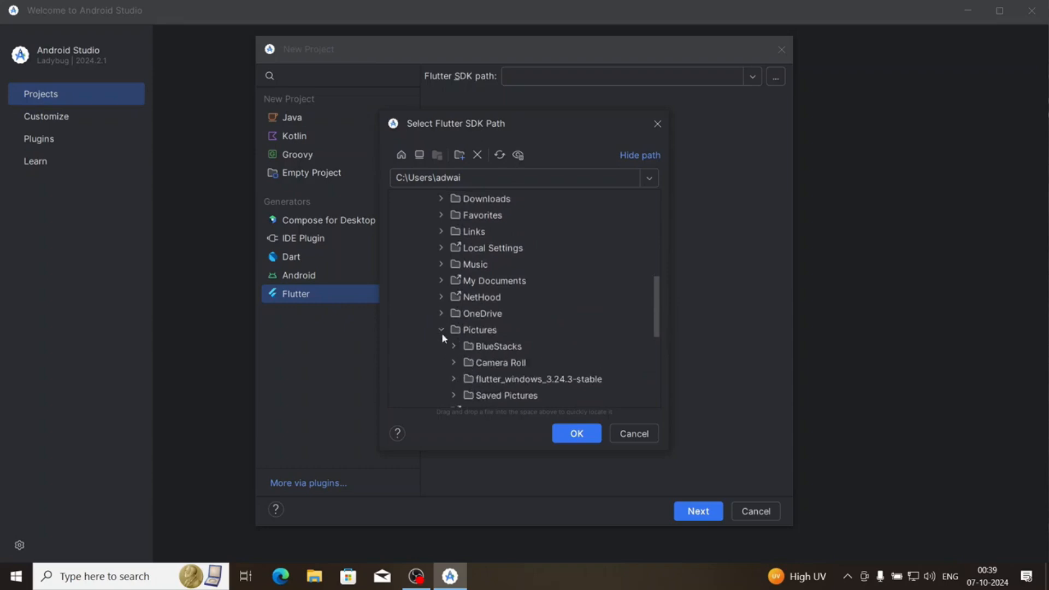
{"action": "scroll", "coordinate": [448, 322], "scroll_direction": "down", "scroll_amount": 2}
{"action": "left_click", "coordinate": [454, 281]}
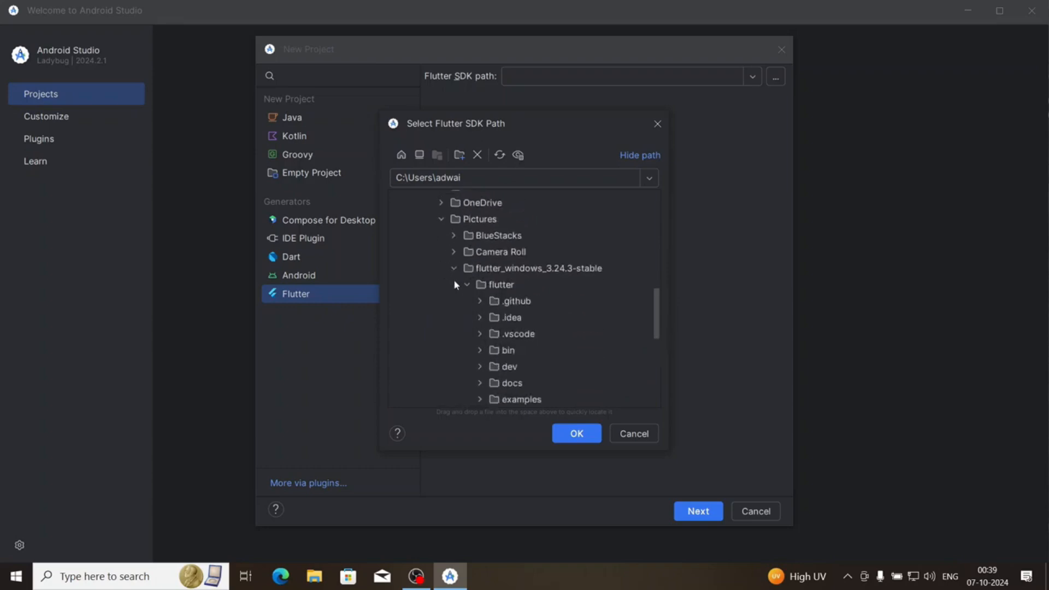
{"action": "left_click", "coordinate": [497, 252]}
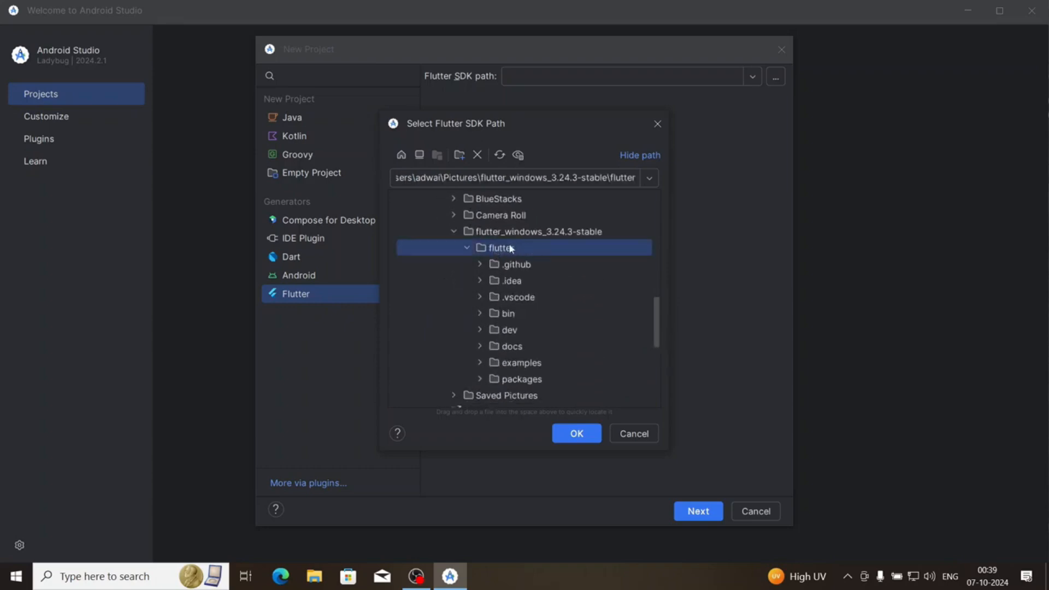
{"action": "left_click", "coordinate": [574, 433]}
{"action": "left_click", "coordinate": [703, 511]}
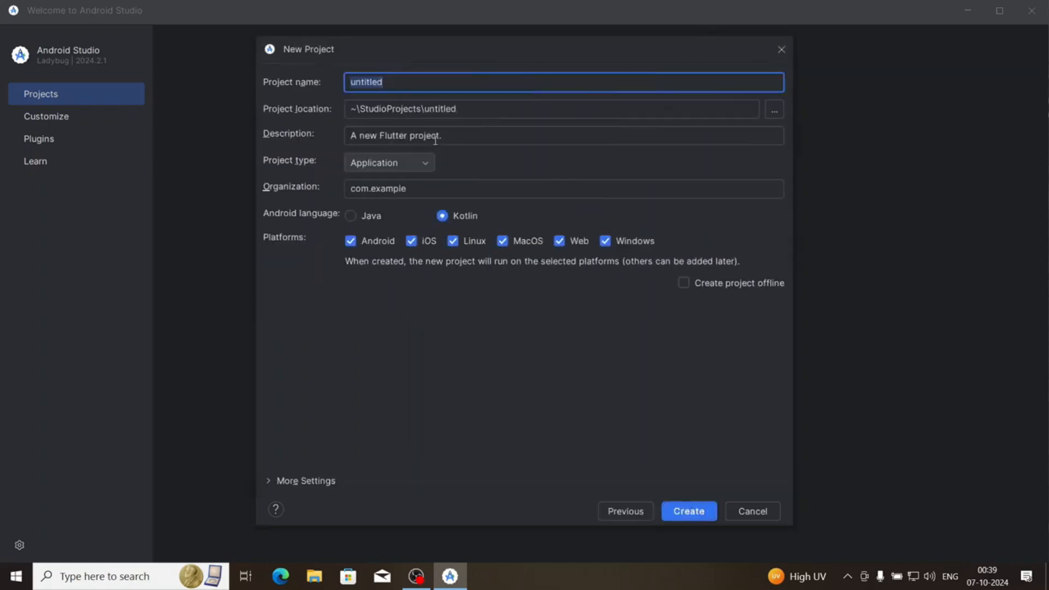
Name the project app and choose the Desktop folder as its location
{"action": "type", "text": "app"}
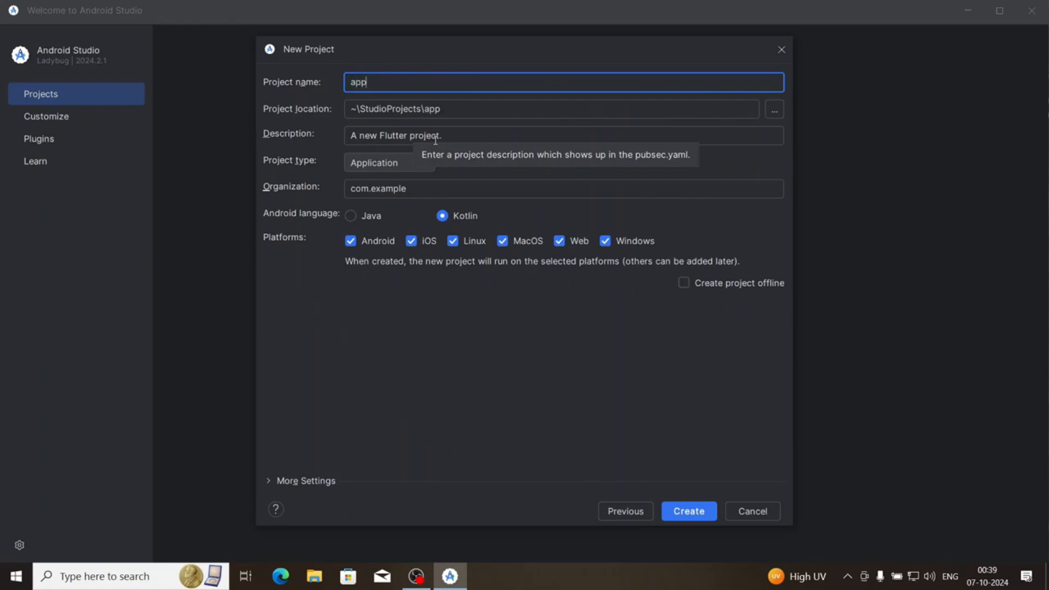
{"action": "left_click", "coordinate": [775, 110]}
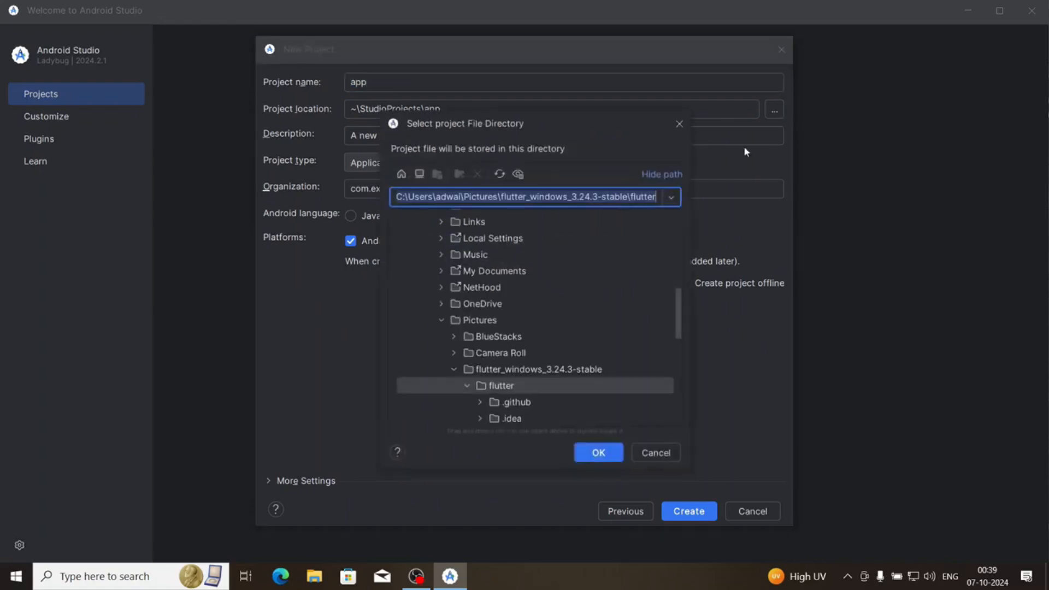
{"action": "left_click", "coordinate": [441, 319]}
{"action": "scroll", "coordinate": [448, 235], "scroll_direction": "up", "scroll_amount": 5}
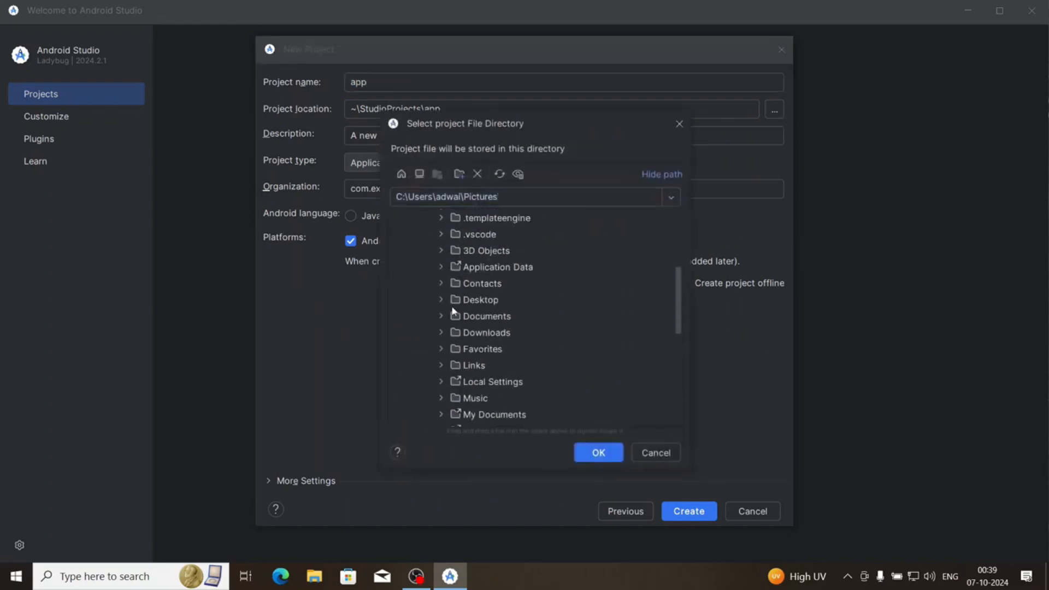
{"action": "scroll", "coordinate": [454, 262], "scroll_direction": "down", "scroll_amount": 2}
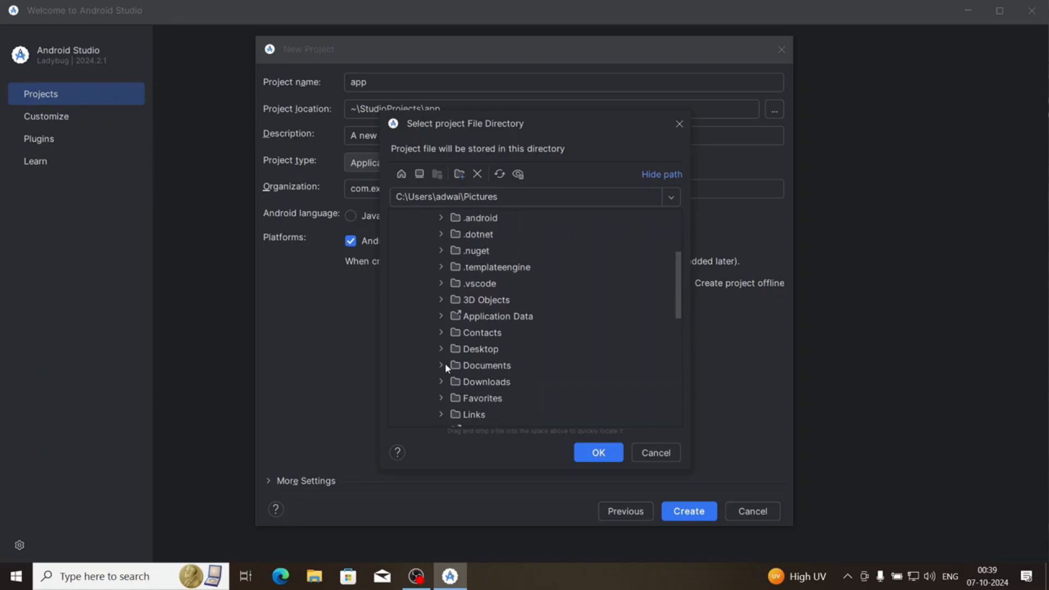
{"action": "left_click", "coordinate": [462, 349]}
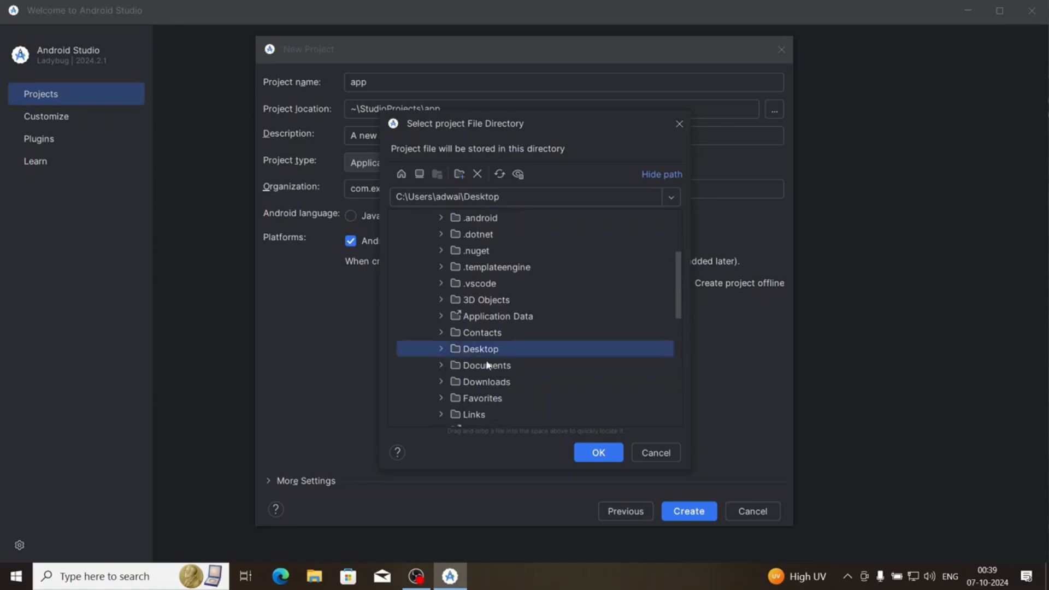
{"action": "left_click", "coordinate": [599, 453]}
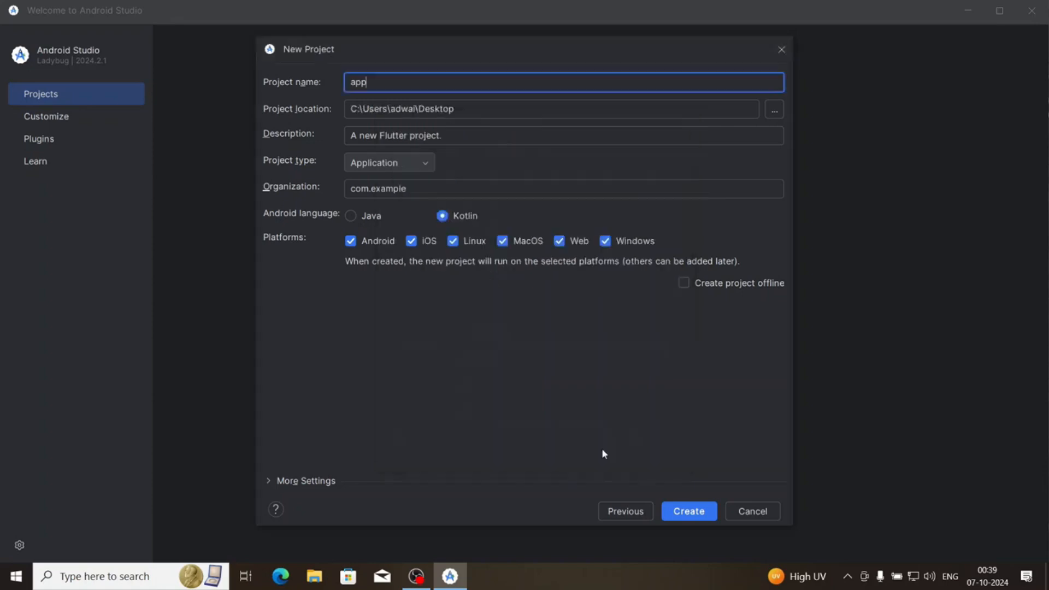
Create a new folder named app on the Desktop and use it as the project location
{"action": "left_click", "coordinate": [492, 117]}
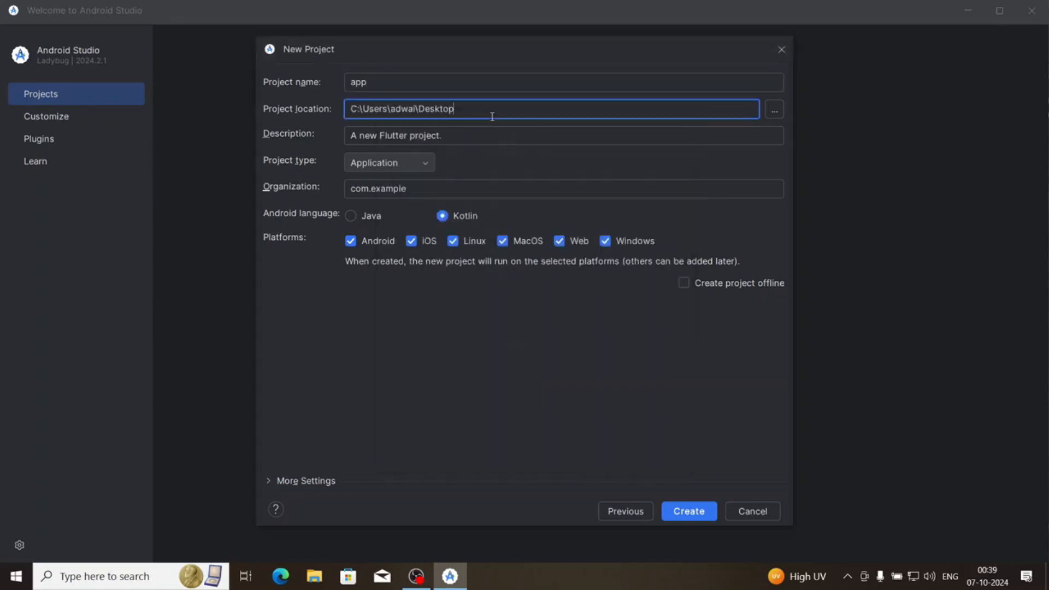
{"action": "left_click", "coordinate": [772, 109]}
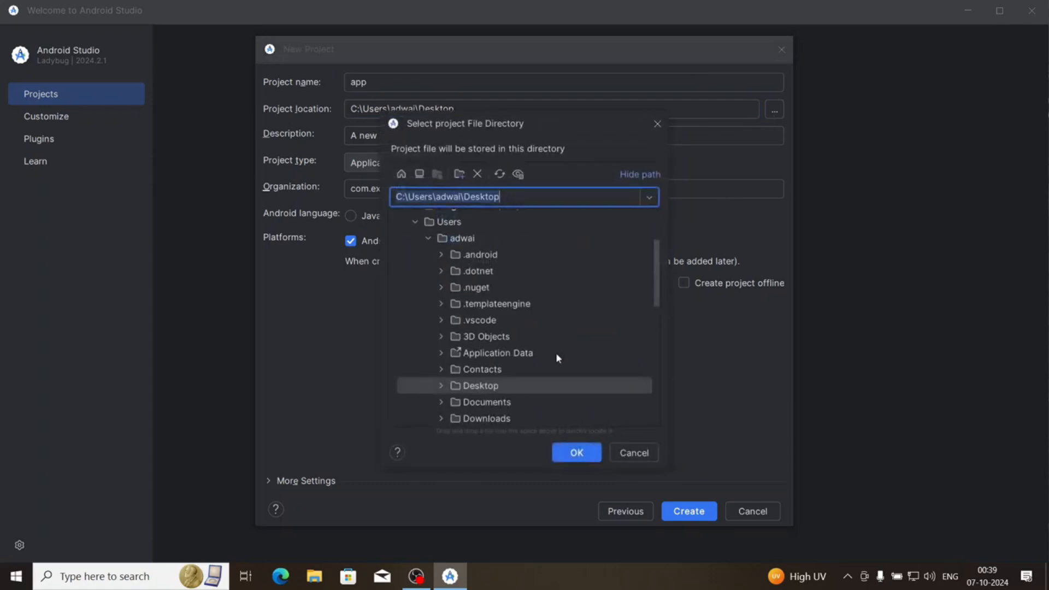
{"action": "left_click", "coordinate": [459, 174]}
{"action": "type", "text": "app"}
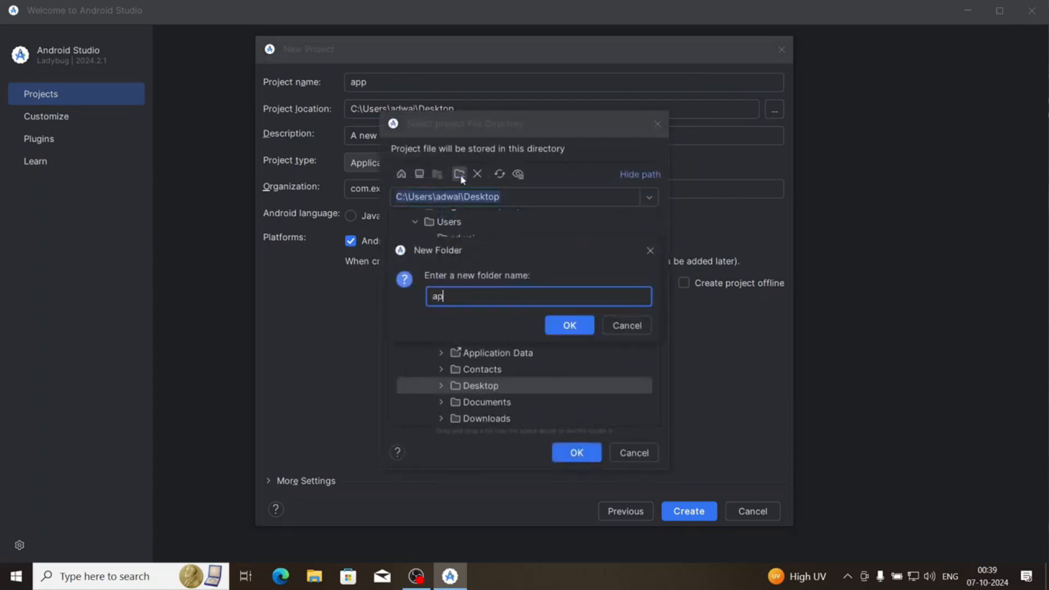
{"action": "left_click", "coordinate": [586, 329]}
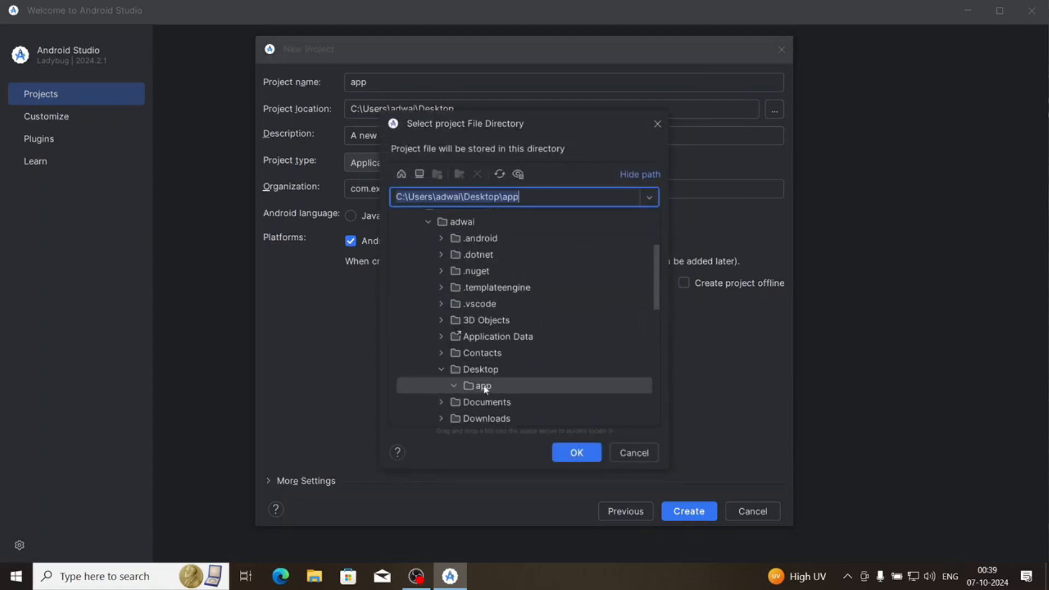
{"action": "left_click", "coordinate": [577, 452]}
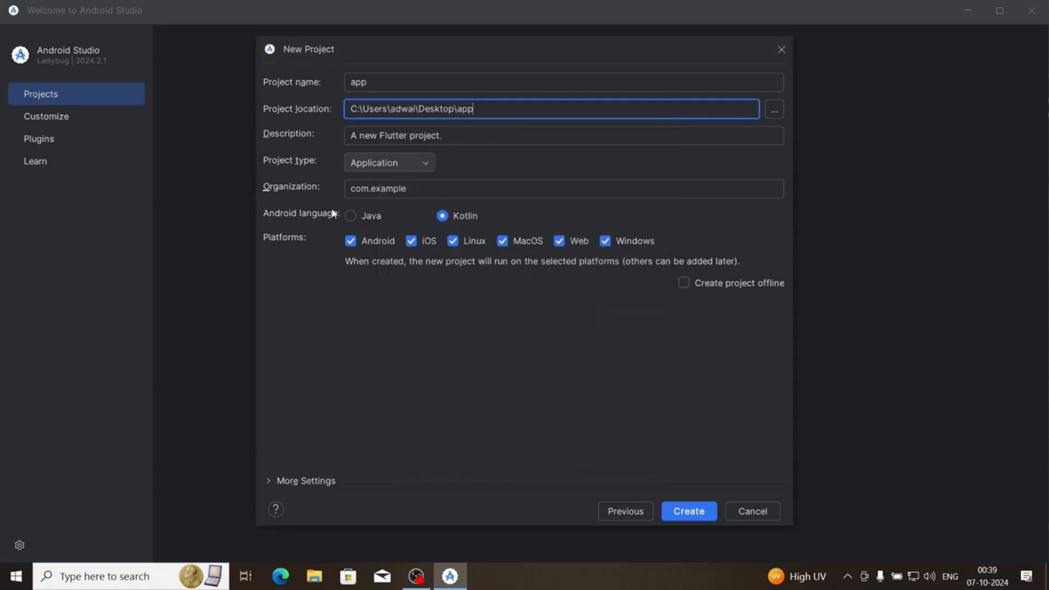
Exclude iOS and MacOS from the project's platforms and create the project
{"action": "left_click", "coordinate": [411, 240]}
{"action": "left_click", "coordinate": [503, 240]}
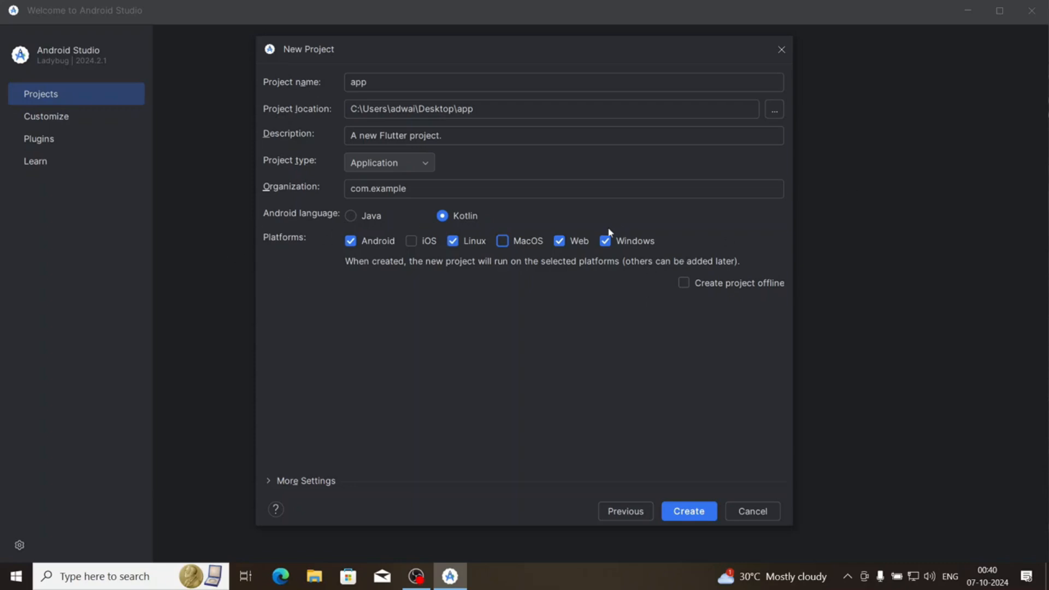
{"action": "left_click", "coordinate": [704, 509]}
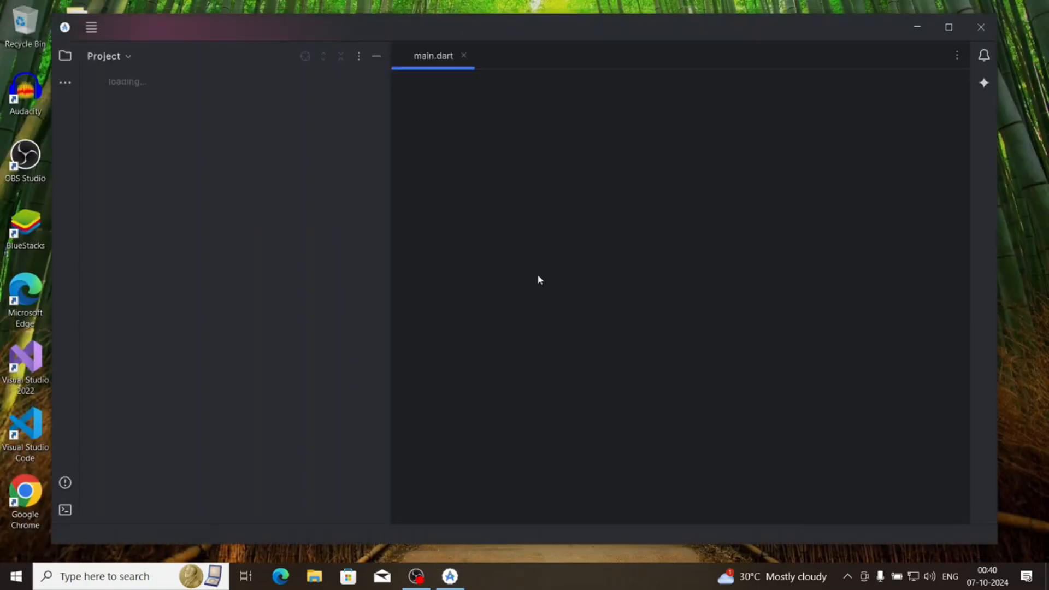
Maximize the project window, show main.dart and widen the code editor by narrowing the project tree
{"action": "left_click", "coordinate": [948, 27]}
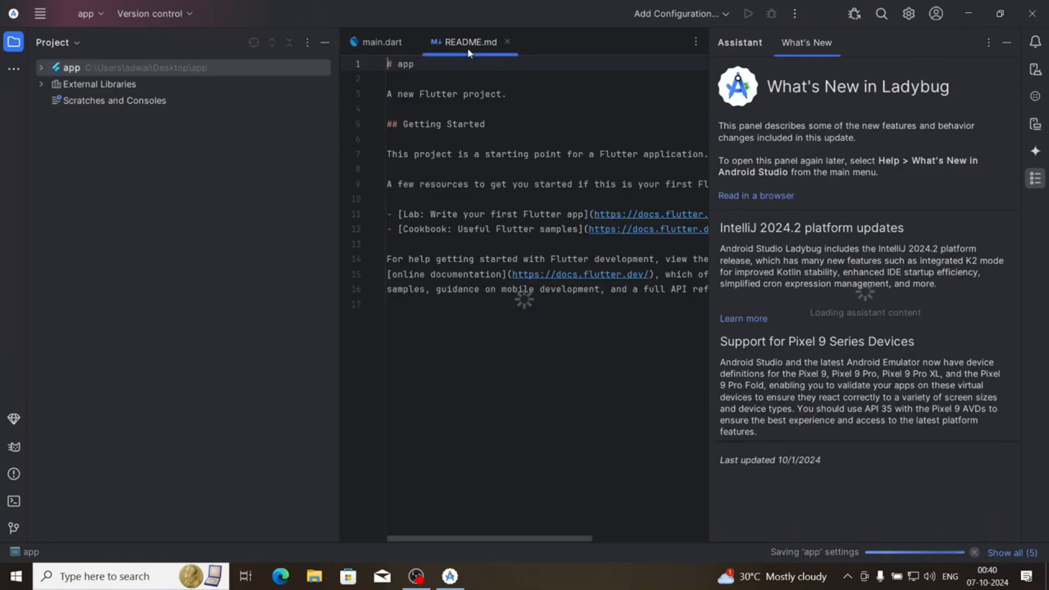
{"action": "left_click", "coordinate": [382, 42]}
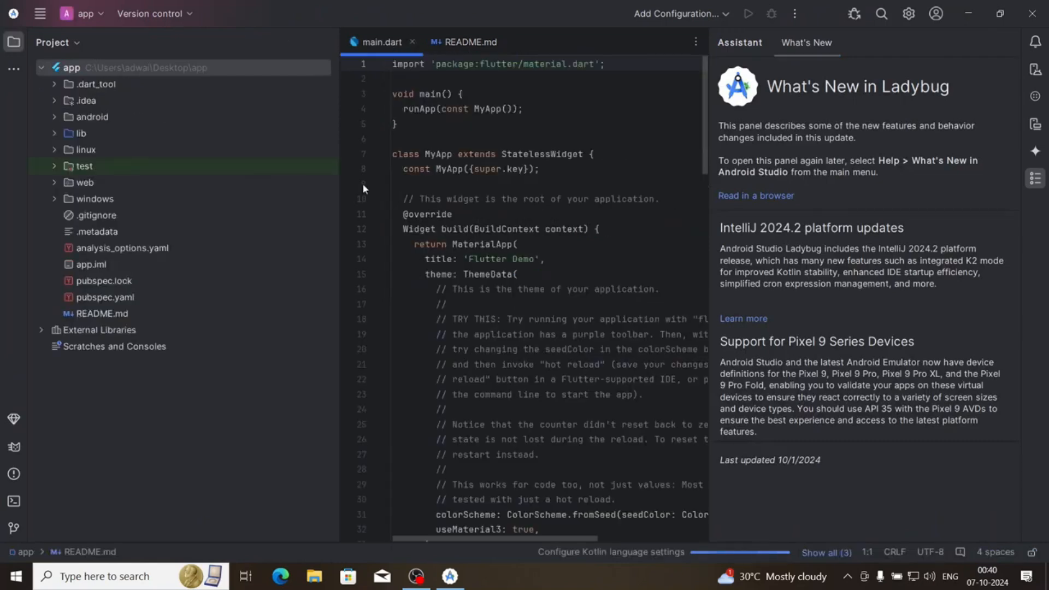
{"action": "left_click_drag", "start_coordinate": [339, 243], "coordinate": [195, 232]}
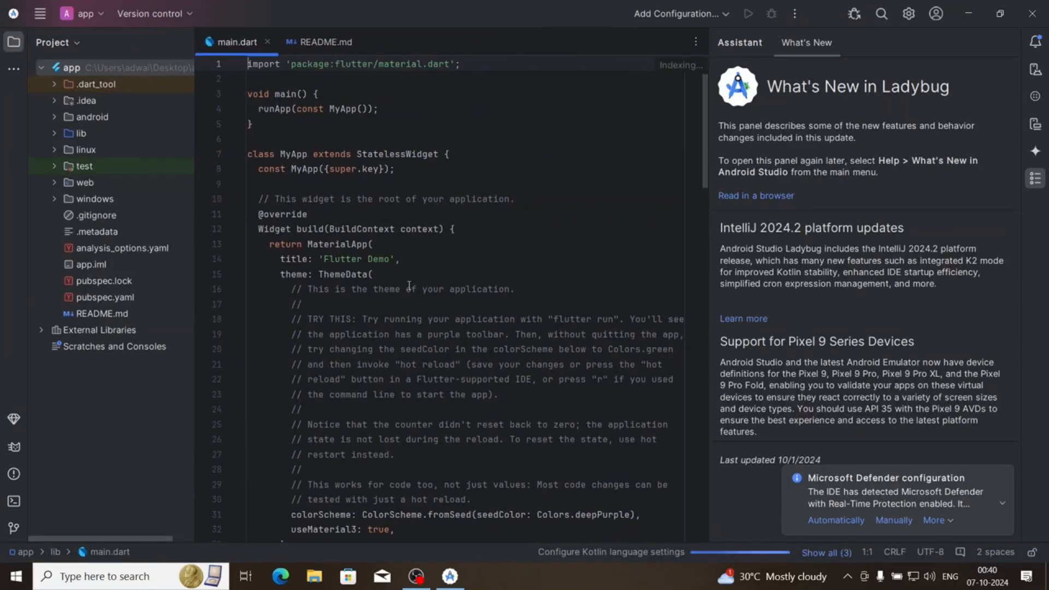
Hide the What's New assistant and look through the code in main.dart
{"action": "scroll", "coordinate": [381, 278], "scroll_direction": "down", "scroll_amount": 2}
{"action": "scroll", "coordinate": [381, 278], "scroll_direction": "up", "scroll_amount": 1}
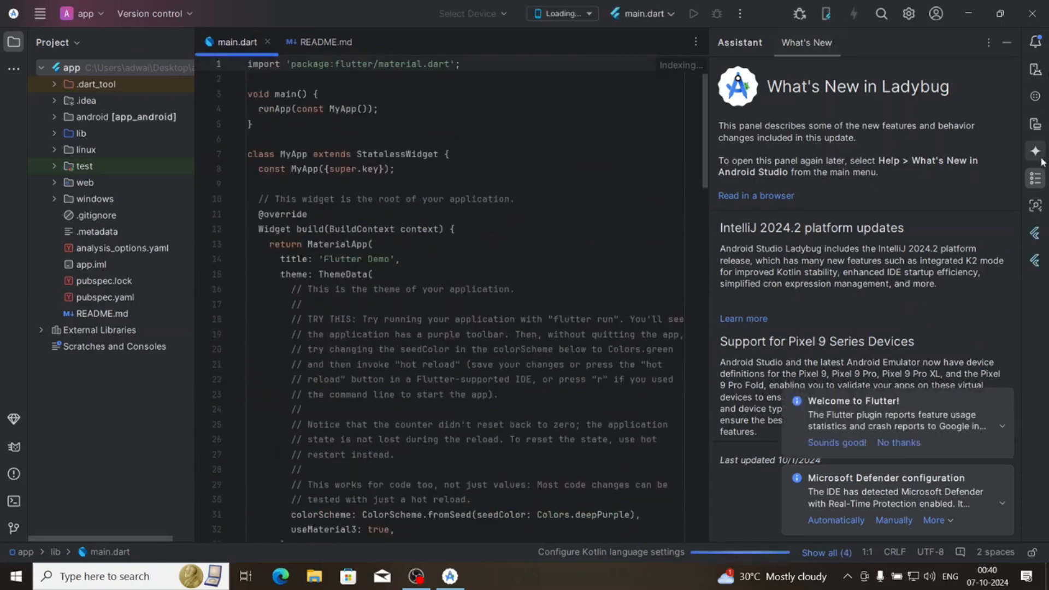
{"action": "left_click", "coordinate": [1036, 178]}
{"action": "scroll", "coordinate": [346, 354], "scroll_direction": "down", "scroll_amount": 20}
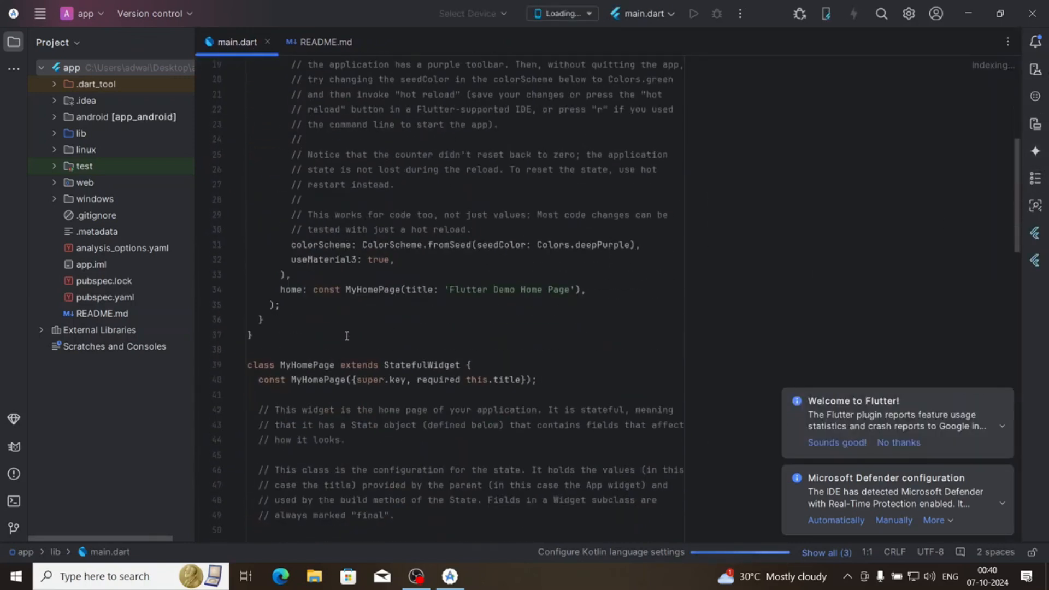
{"action": "scroll", "coordinate": [343, 304], "scroll_direction": "up", "scroll_amount": 20}
{"action": "scroll", "coordinate": [343, 304], "scroll_direction": "up", "scroll_amount": 1}
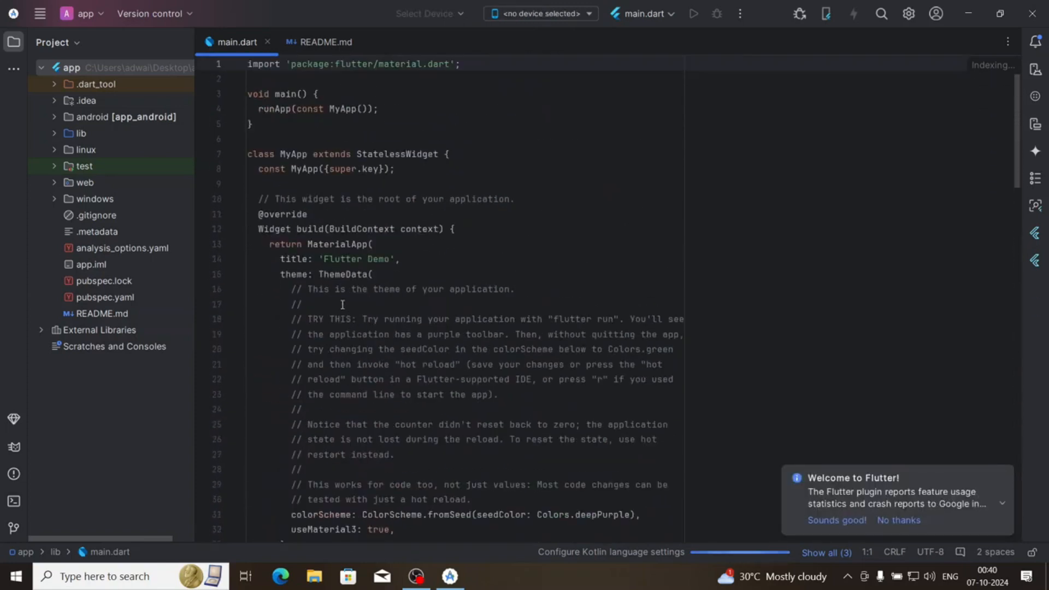
Examine the windows and web folders in the project tree, collapsing each one again
{"action": "left_click", "coordinate": [53, 198]}
{"action": "left_click", "coordinate": [53, 198]}
{"action": "left_click", "coordinate": [55, 182]}
{"action": "left_click", "coordinate": [54, 183]}
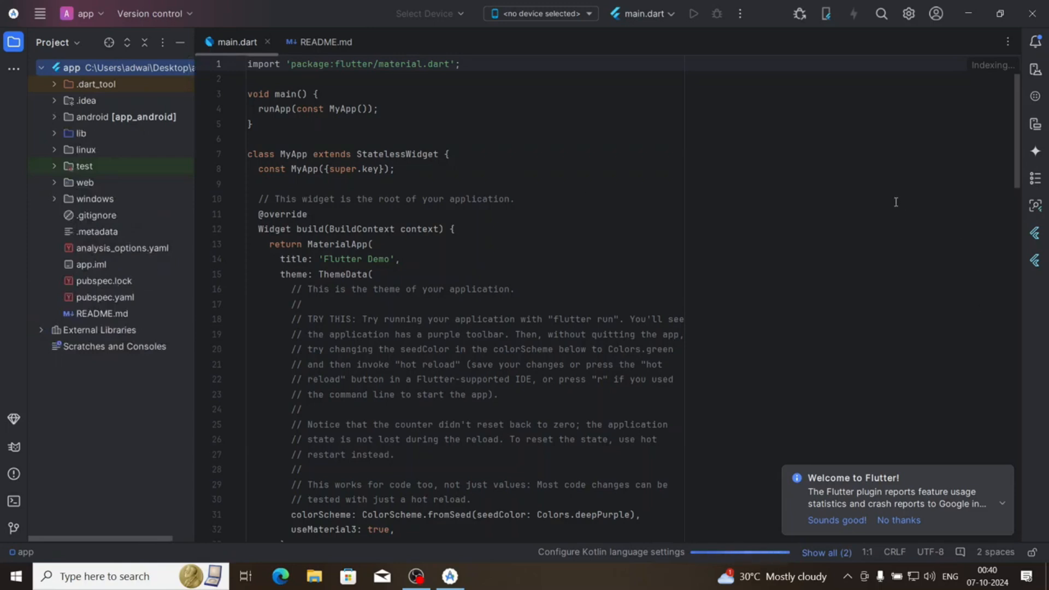
Show the Device Manager with the available virtual devices and make it slightly narrower
{"action": "left_click", "coordinate": [1034, 70]}
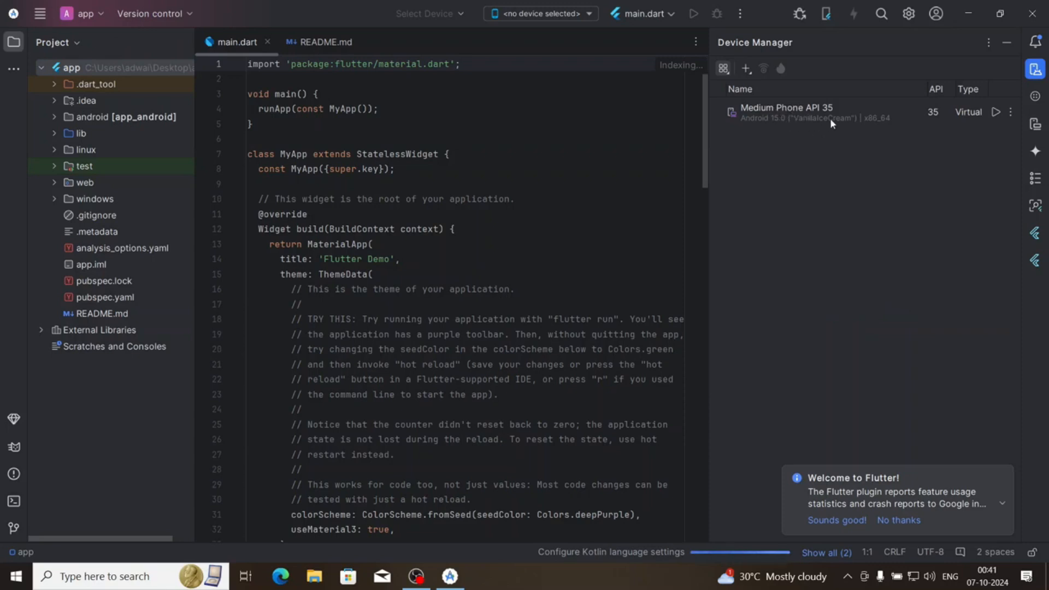
{"action": "left_click_drag", "start_coordinate": [710, 175], "coordinate": [739, 174]}
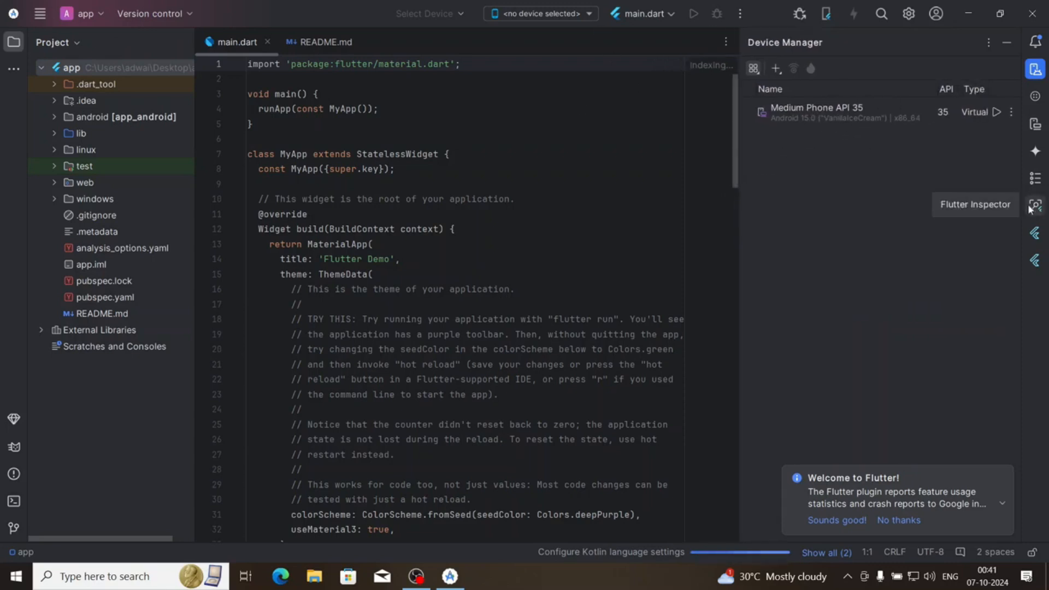
Start the Medium Phone API 35 virtual device and dismiss the Welcome to Flutter notification
{"action": "left_click", "coordinate": [996, 112]}
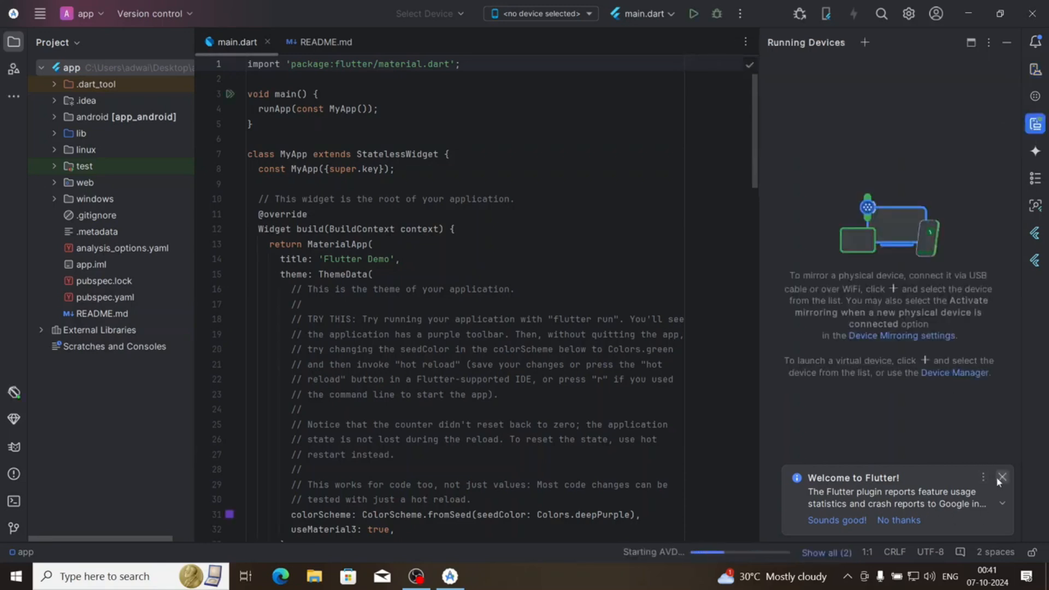
{"action": "left_click", "coordinate": [1001, 477]}
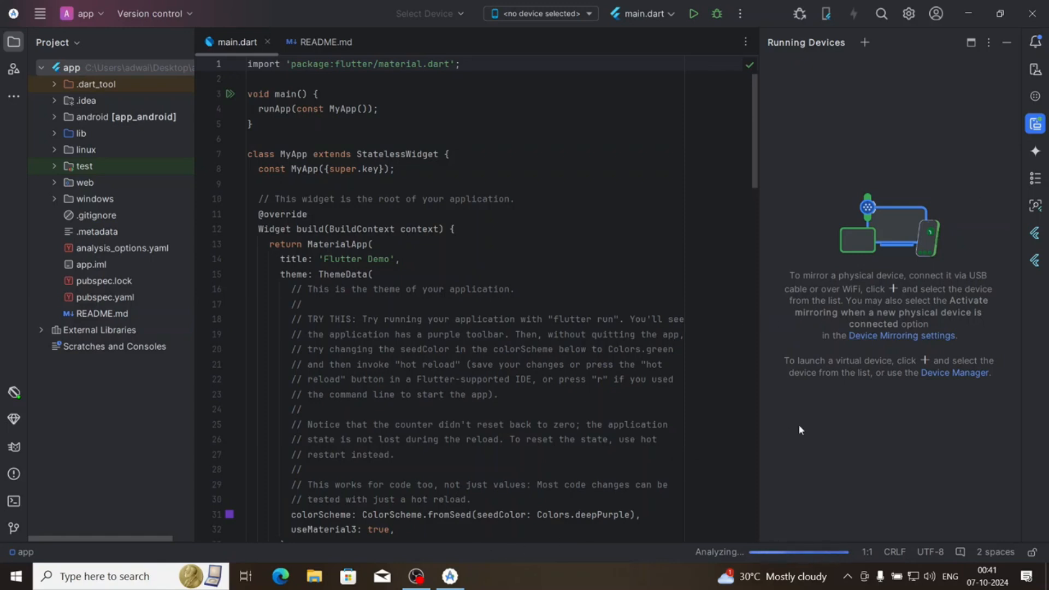
Check the system performance in Task Manager, allow netsimd through the firewall on public networks, and close Task Manager
{"action": "key", "text": "ctrl+shift+Escape"}
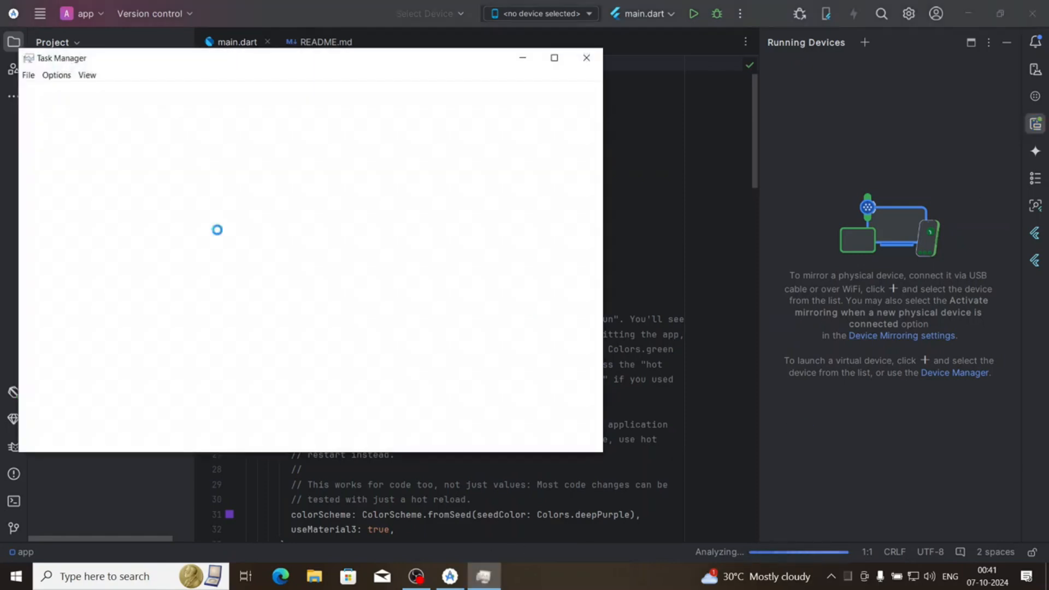
{"action": "left_click", "coordinate": [86, 94]}
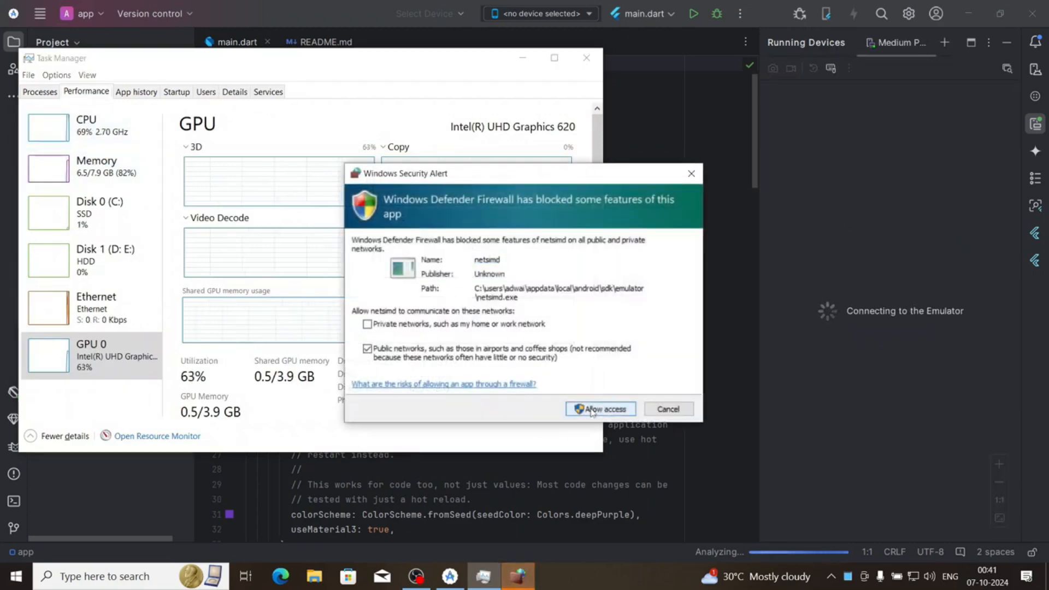
{"action": "left_click", "coordinate": [590, 411]}
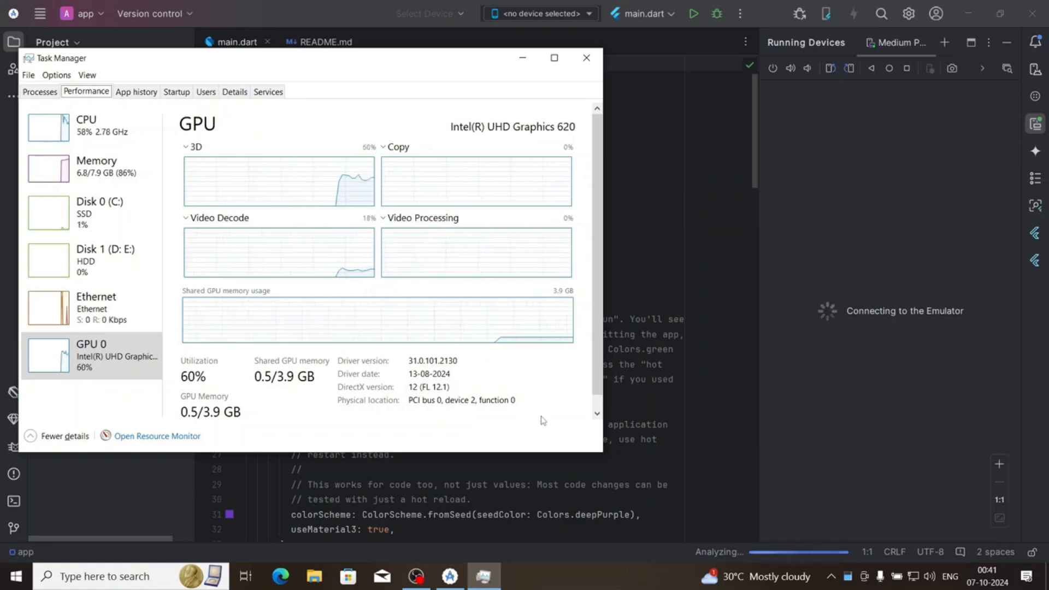
{"action": "left_click", "coordinate": [585, 59]}
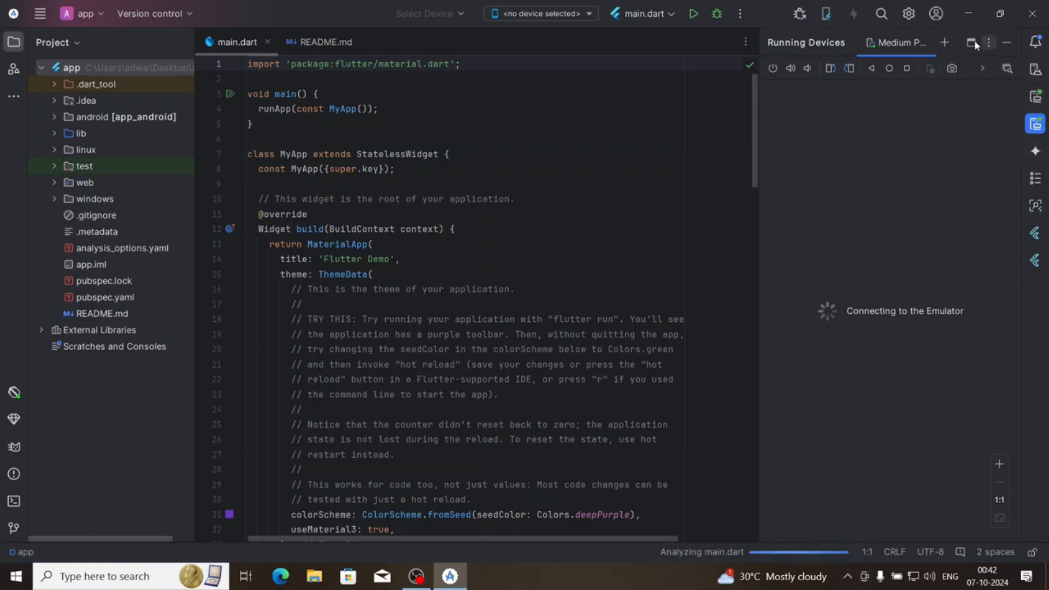
Close the Medium Phone emulator that is still connecting, keeping the Running Devices view shown
{"action": "right_click", "coordinate": [923, 44]}
{"action": "left_click", "coordinate": [918, 47]}
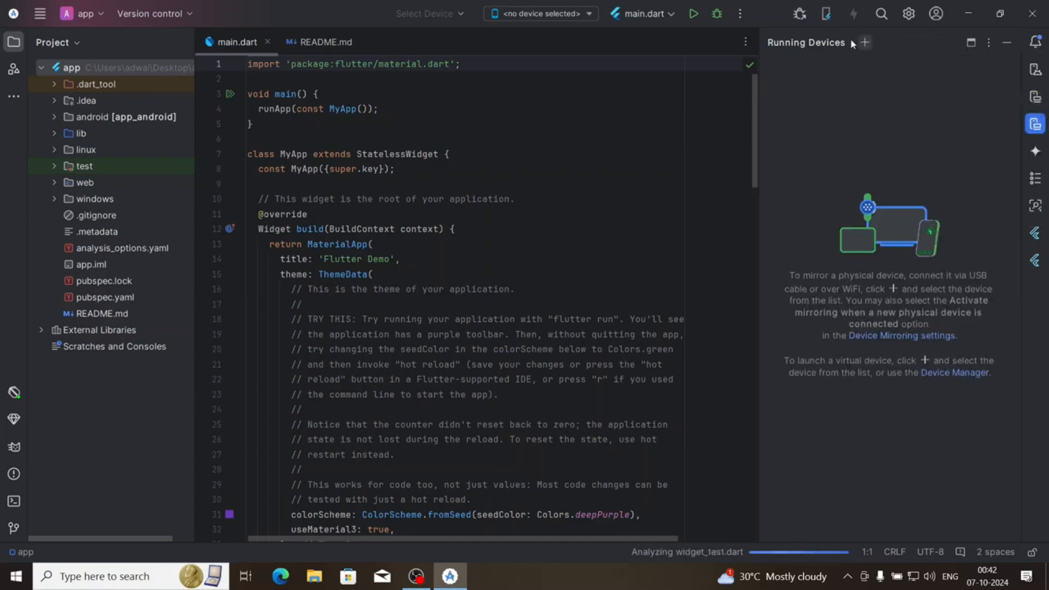
{"action": "left_click", "coordinate": [1037, 128]}
{"action": "left_click", "coordinate": [1037, 126]}
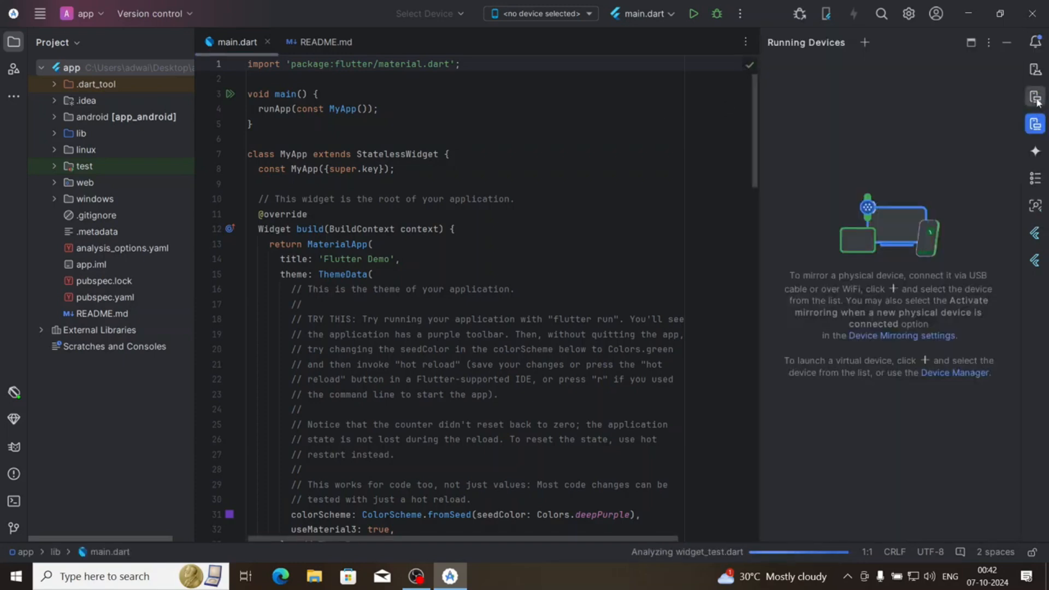
{"action": "left_click", "coordinate": [1036, 125]}
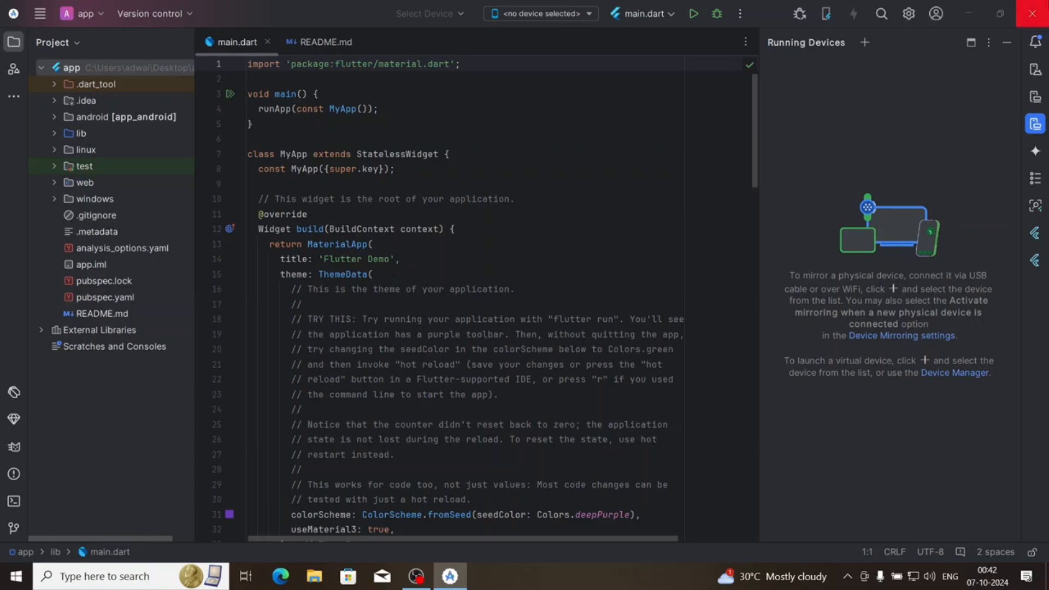
Exit Android Studio and delete the app project folder from the desktop
{"action": "left_click", "coordinate": [1046, 5]}
{"action": "left_click", "coordinate": [564, 315]}
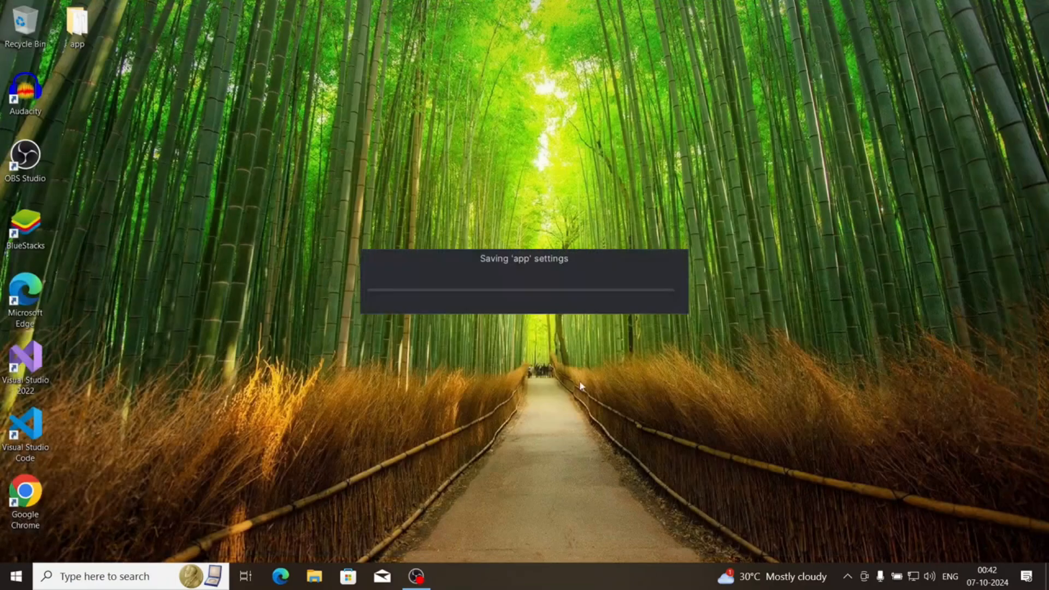
{"action": "left_click", "coordinate": [101, 27]}
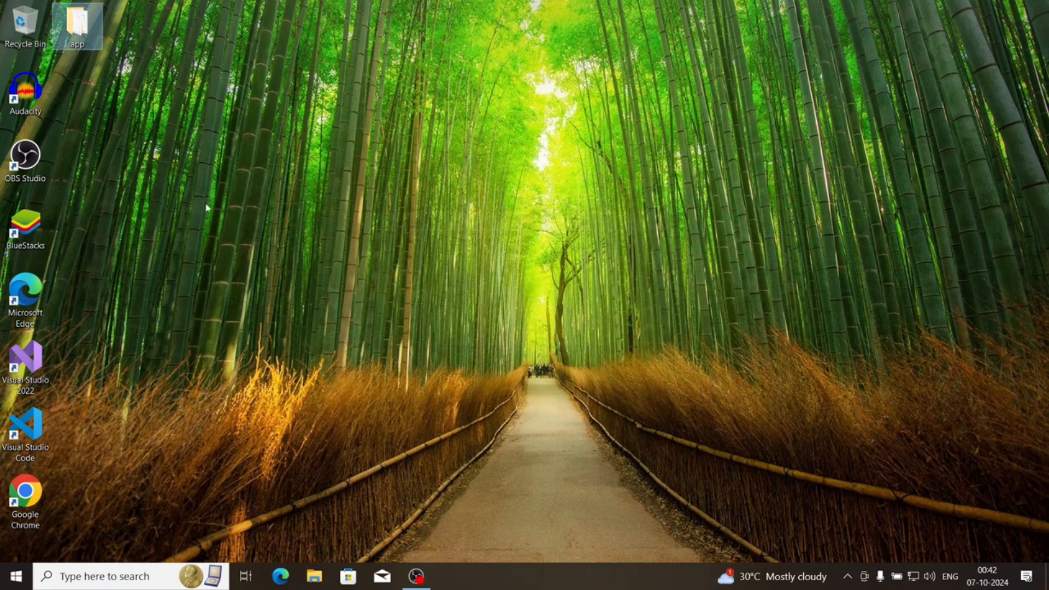
Search Windows for "vs" to launch Visual Studio Code and open a new terminal in it
{"action": "left_click", "coordinate": [16, 576]}
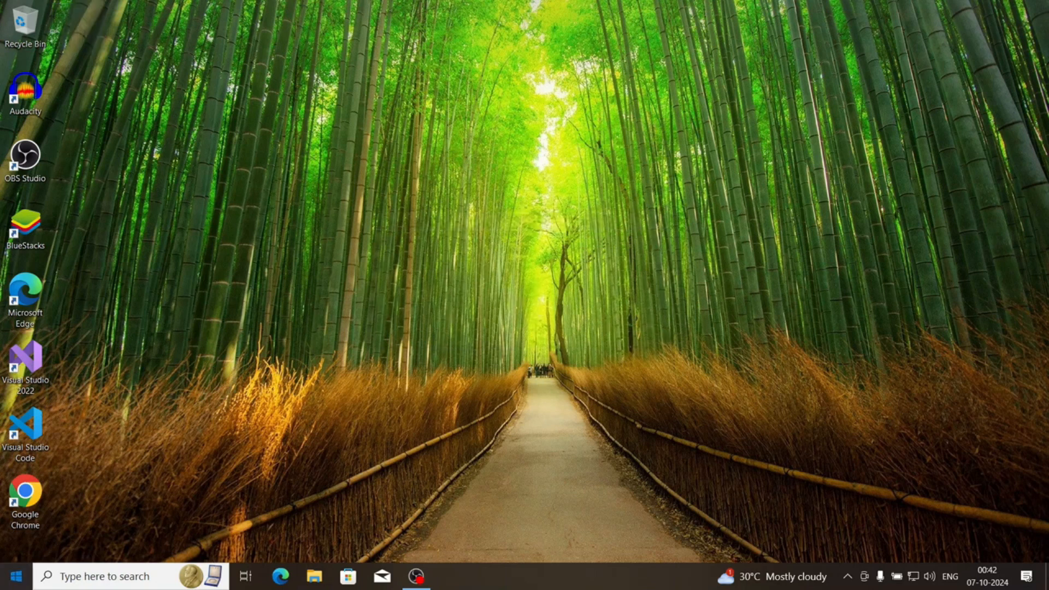
{"action": "type", "text": "vs"}
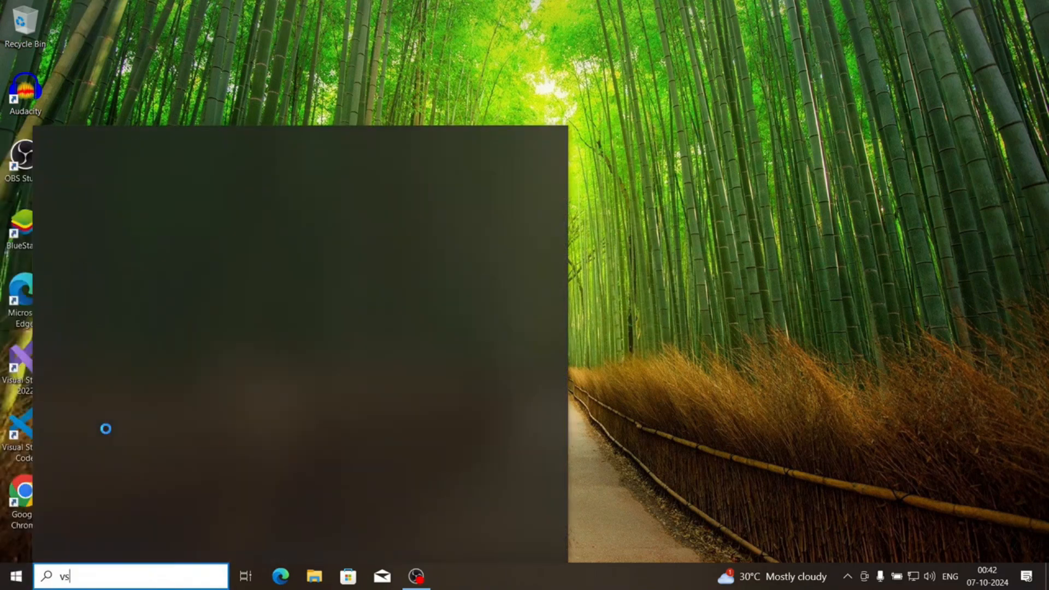
{"action": "key", "text": "Return"}
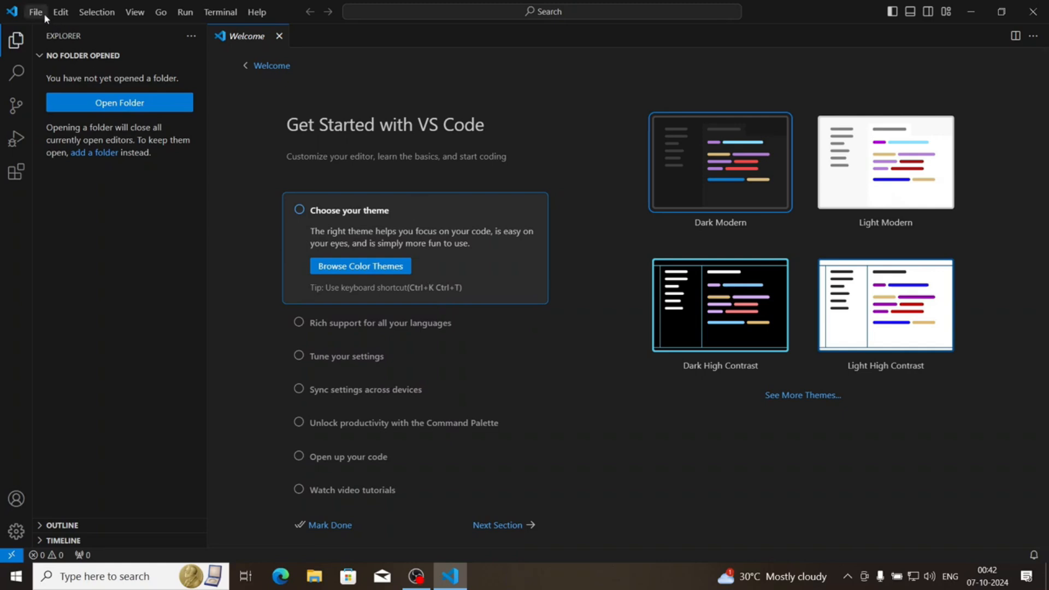
{"action": "left_click", "coordinate": [218, 12]}
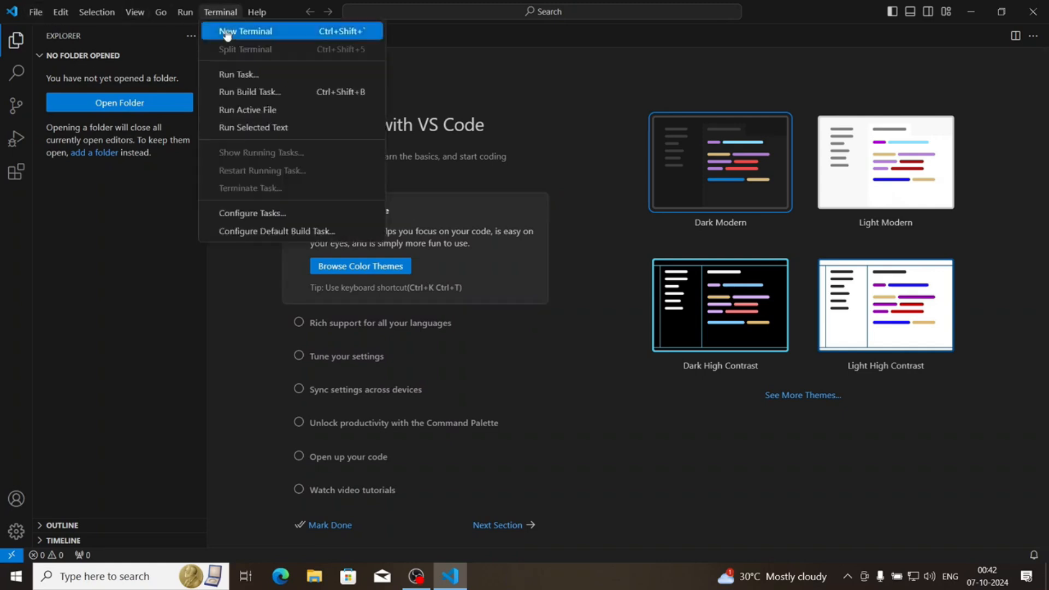
{"action": "left_click", "coordinate": [227, 31]}
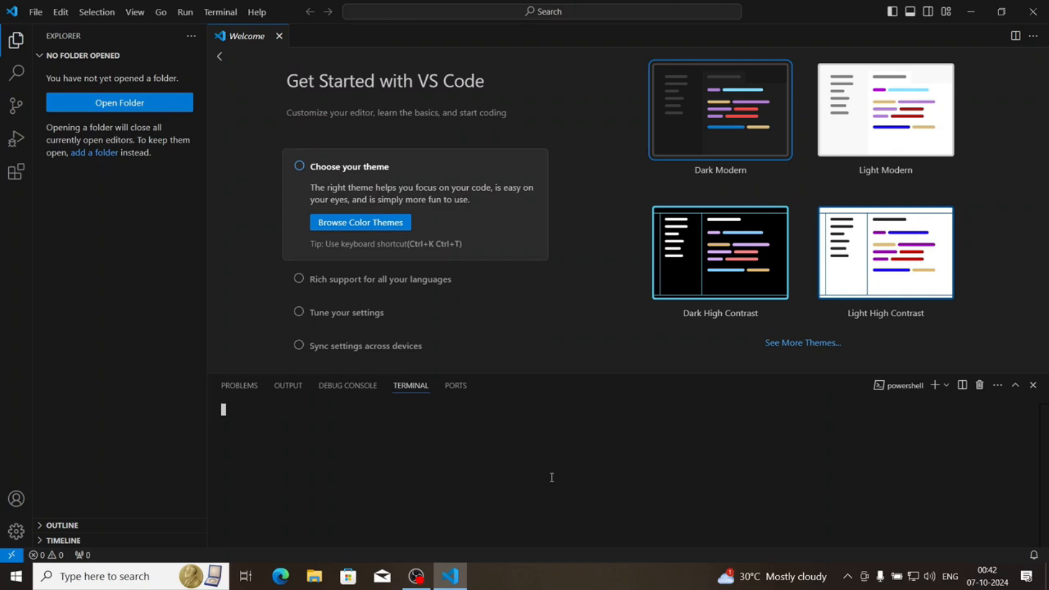
Change the terminal's working directory to the Desktop folder with cd .\Desktop\
{"action": "type", "text": "cd .\\D"}
{"action": "type", "text": "es"}
{"action": "key", "text": "Tab"}
{"action": "key", "text": "Return"}
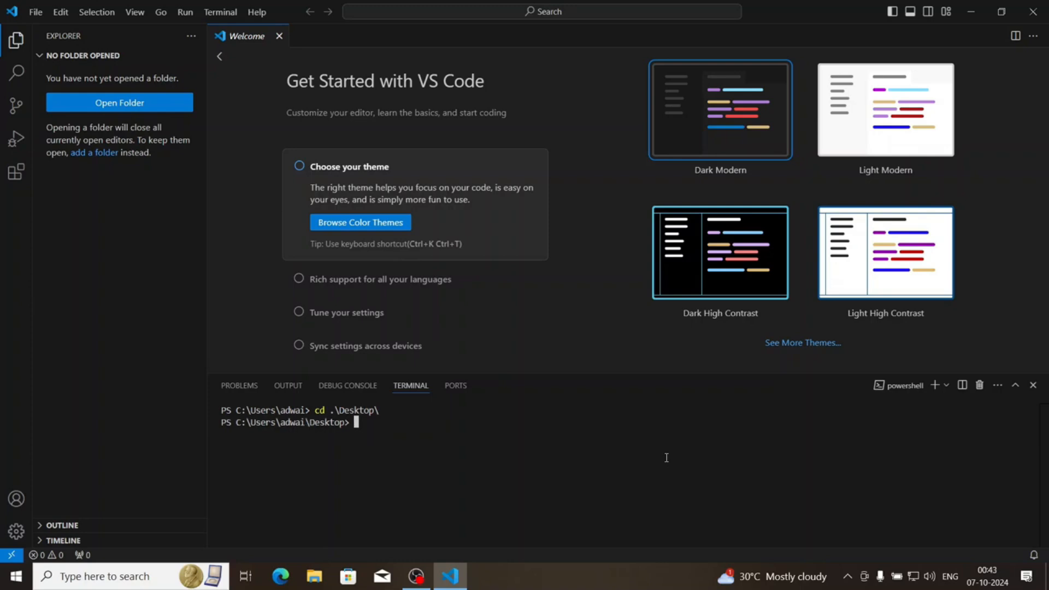
Create a new Flutter project in the Desktop folder with the command flutter create app
{"action": "type", "text": "cre"}
{"action": "type", "text": "flutter create app"}
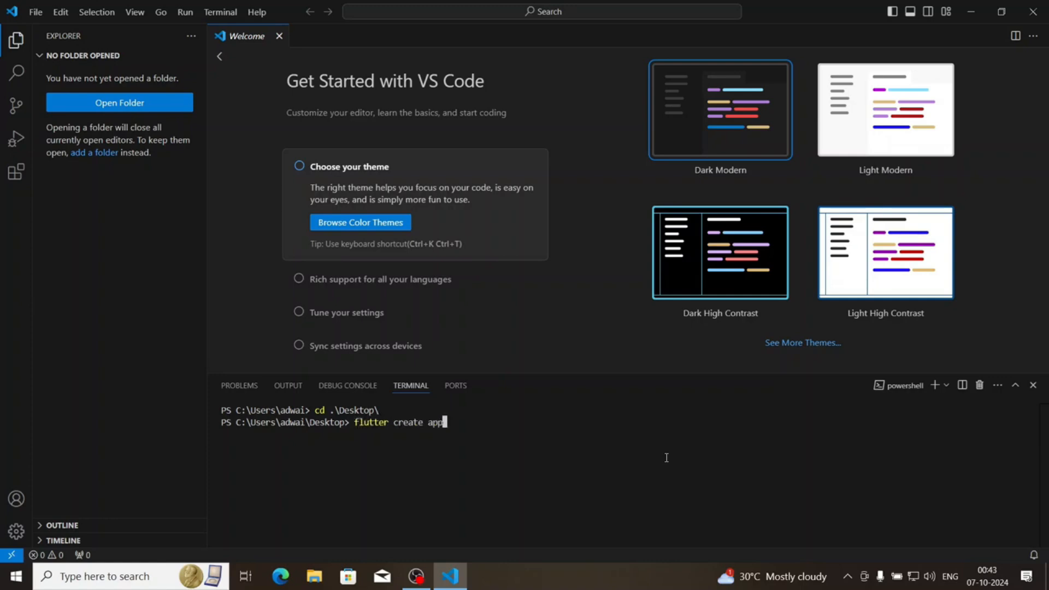
{"action": "key", "text": "Return"}
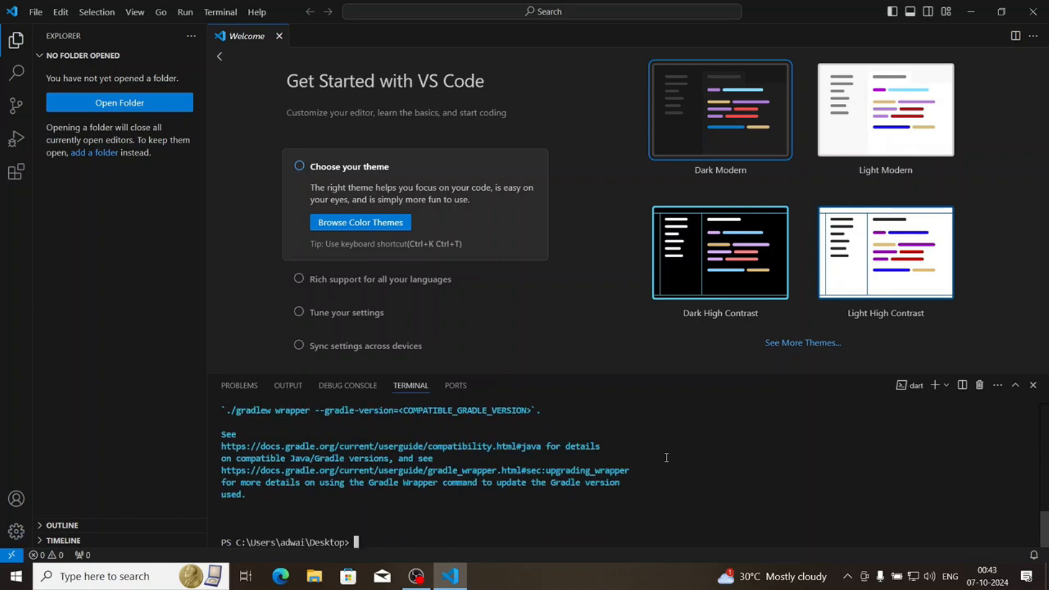
Examine the generated app folder on the desktop, including its platform folders and the main file in lib, and close the folder window
{"action": "left_click", "coordinate": [970, 10]}
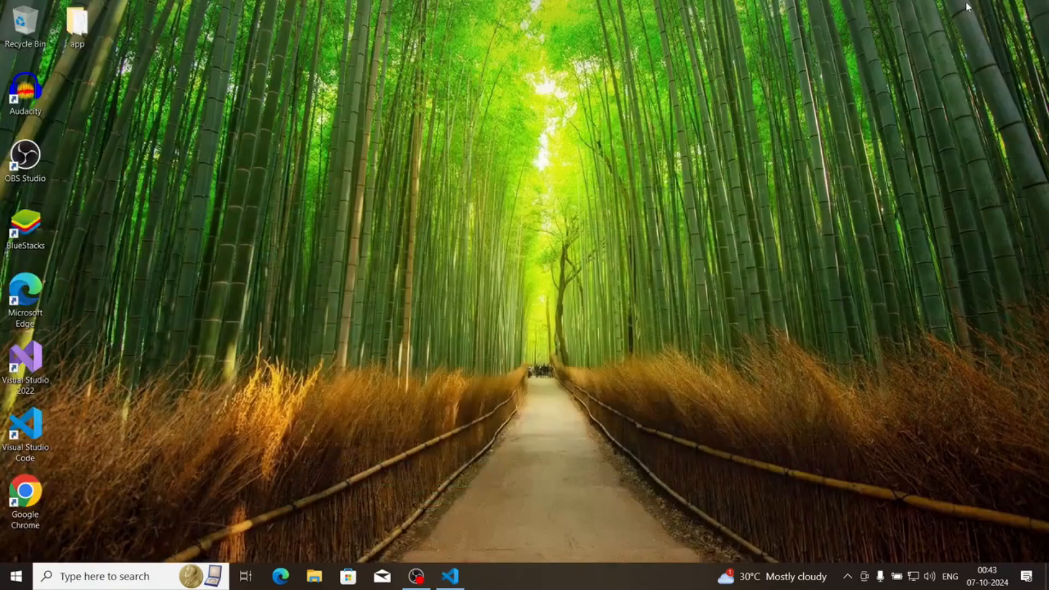
{"action": "double_click", "coordinate": [77, 25]}
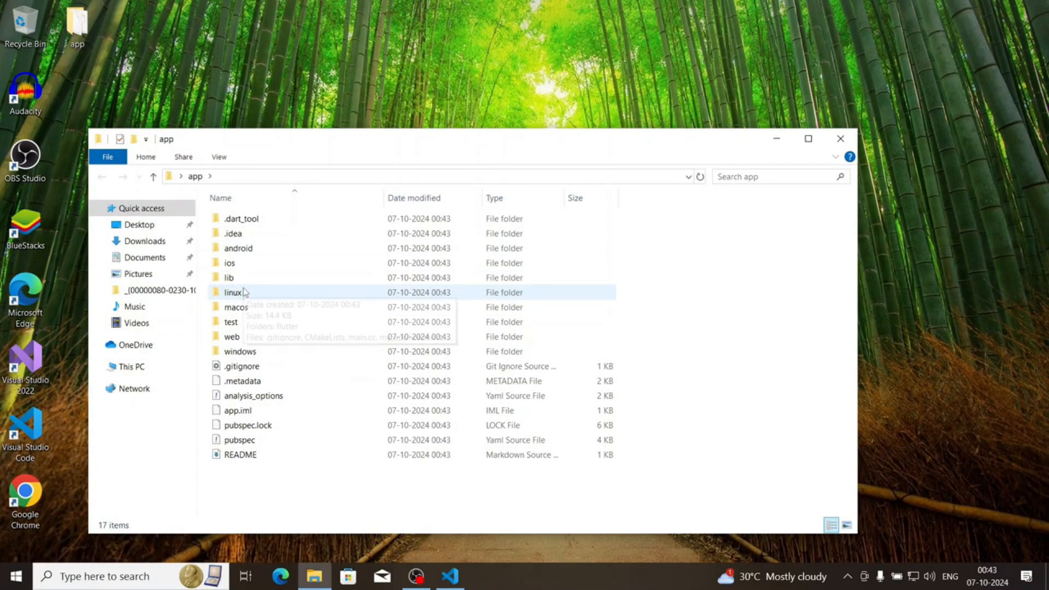
{"action": "left_click", "coordinate": [238, 339]}
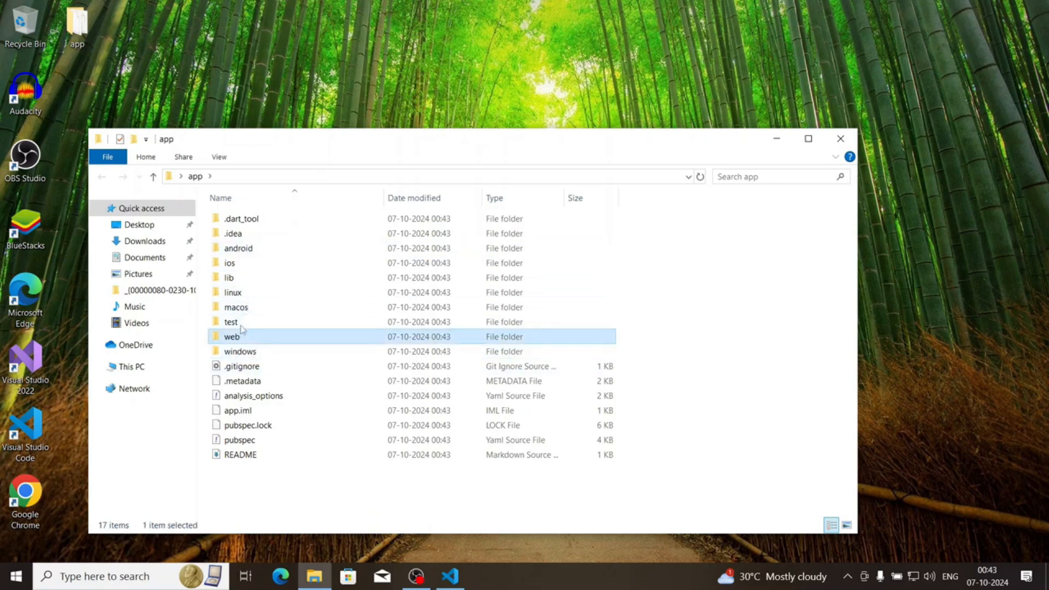
{"action": "left_click", "coordinate": [242, 310]}
{"action": "left_click", "coordinate": [243, 294]}
{"action": "left_click", "coordinate": [244, 278]}
{"action": "left_click", "coordinate": [247, 264]}
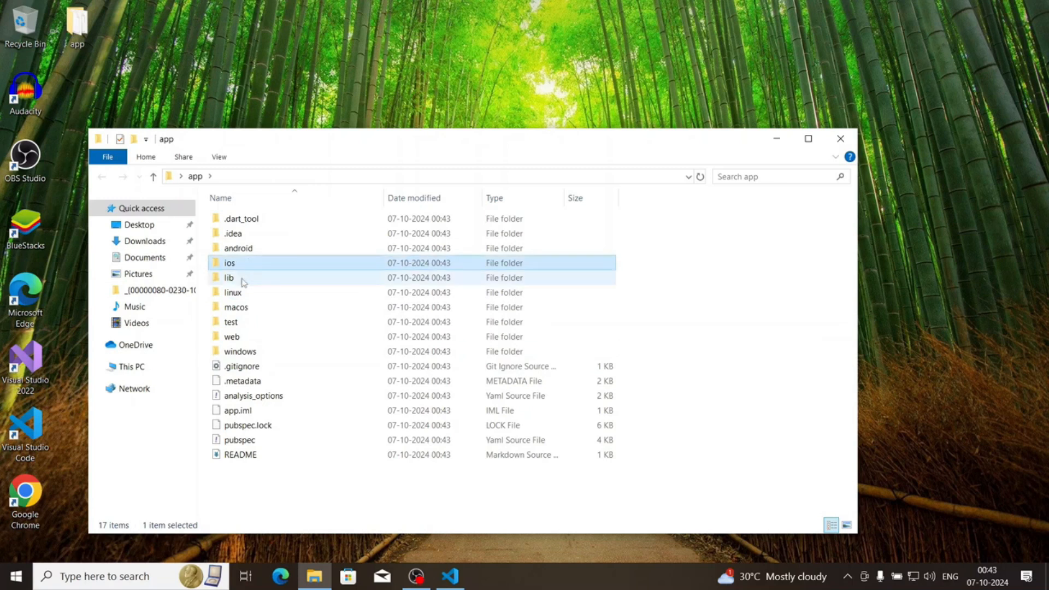
{"action": "double_click", "coordinate": [241, 278]}
{"action": "left_click", "coordinate": [505, 223]}
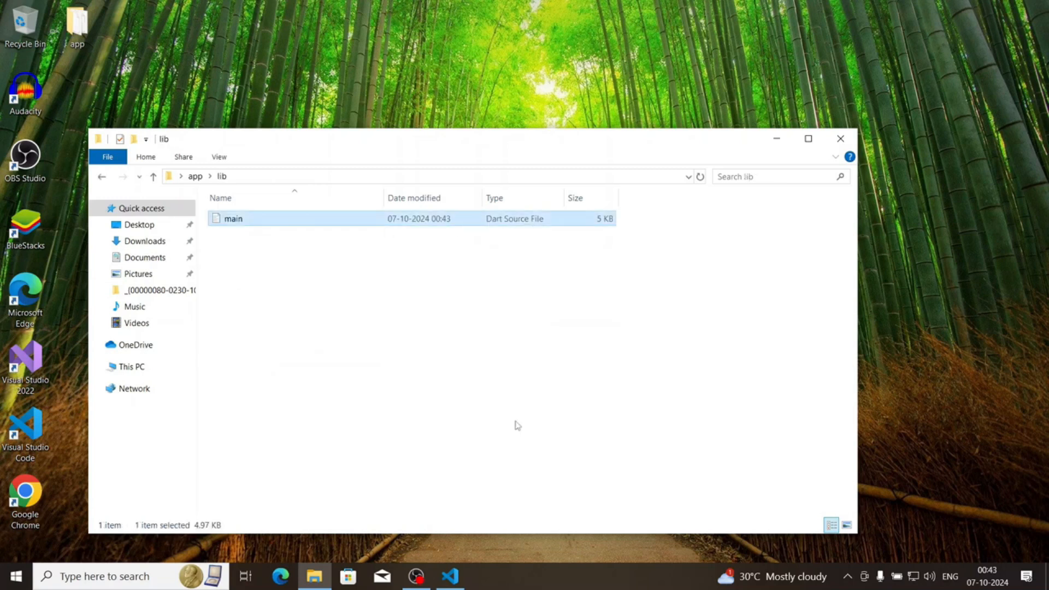
{"action": "left_click", "coordinate": [840, 138]}
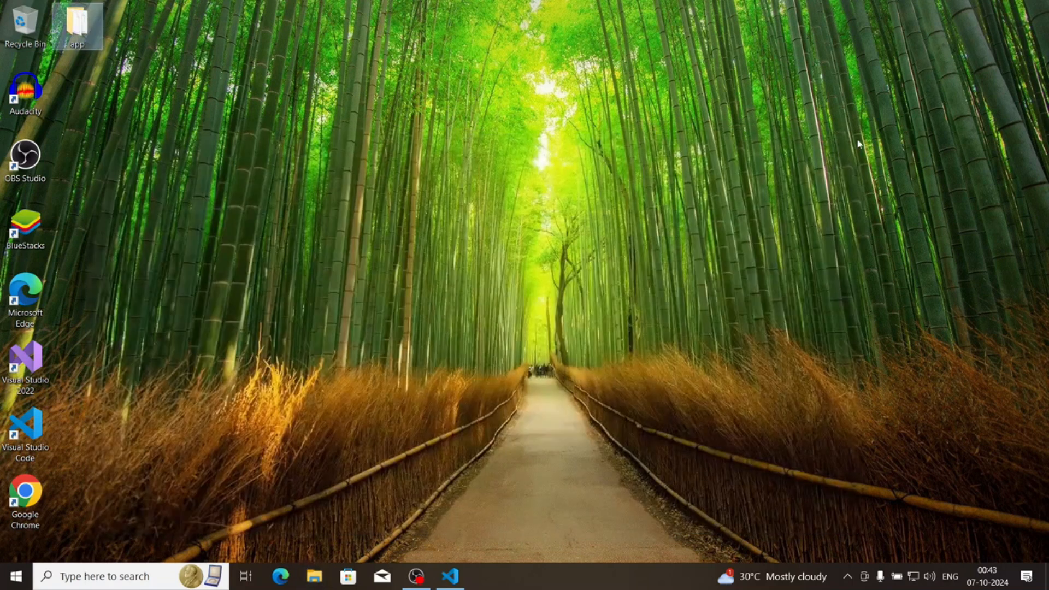
Switch back to Visual Studio Code and open the app folder from the Desktop
{"action": "left_click", "coordinate": [459, 578]}
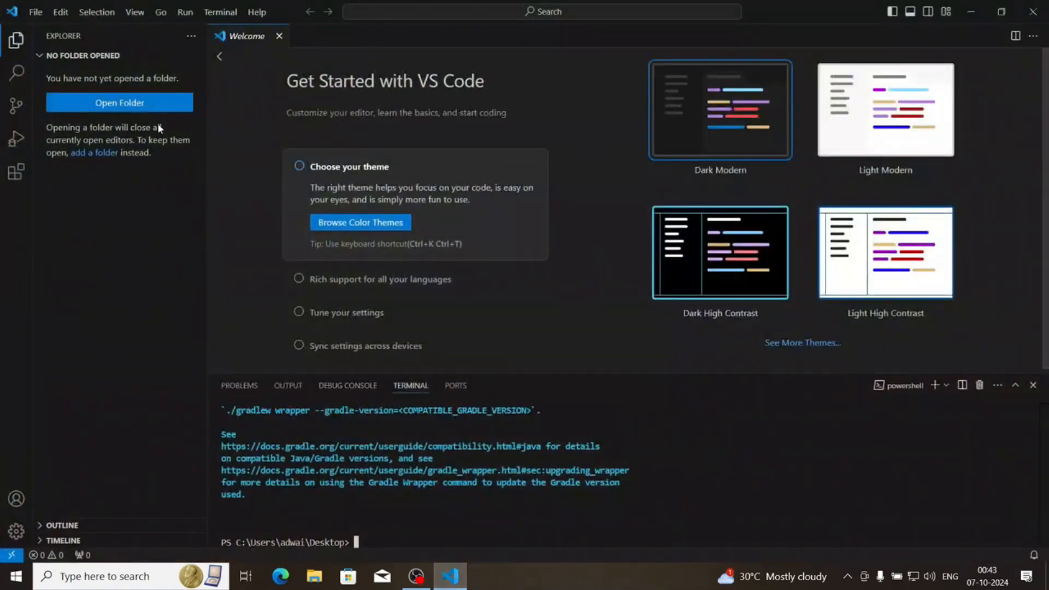
{"action": "left_click", "coordinate": [155, 109]}
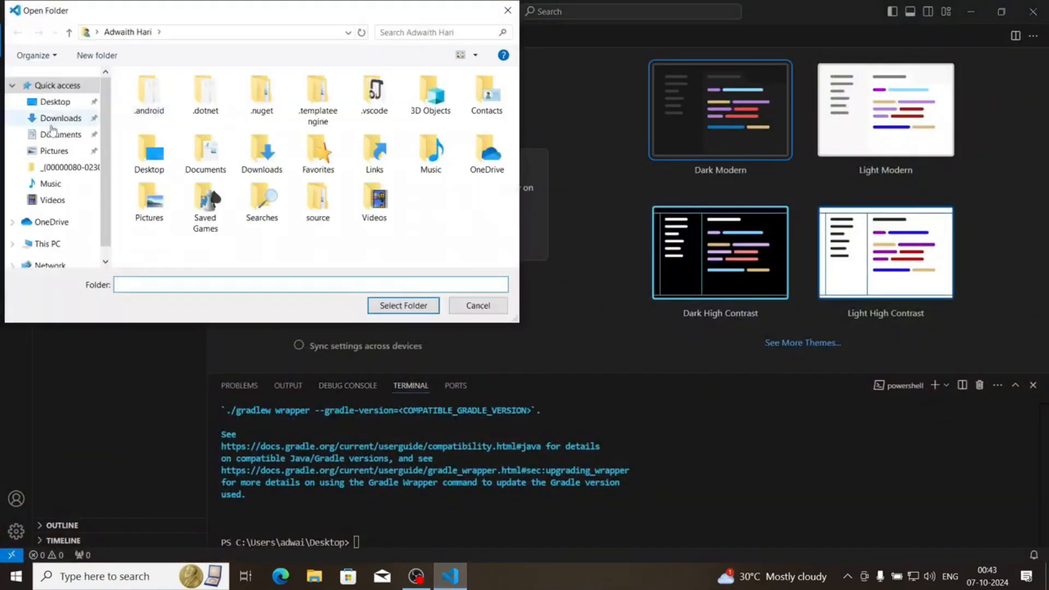
{"action": "left_click", "coordinate": [54, 102]}
{"action": "left_click", "coordinate": [152, 104]}
{"action": "double_click", "coordinate": [153, 104]}
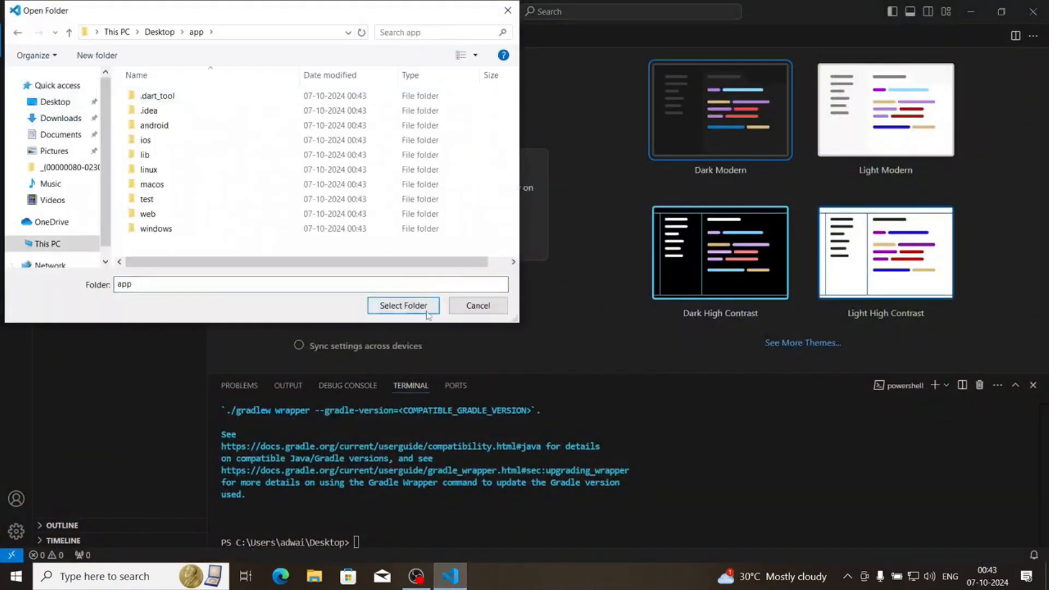
{"action": "left_click", "coordinate": [403, 305]}
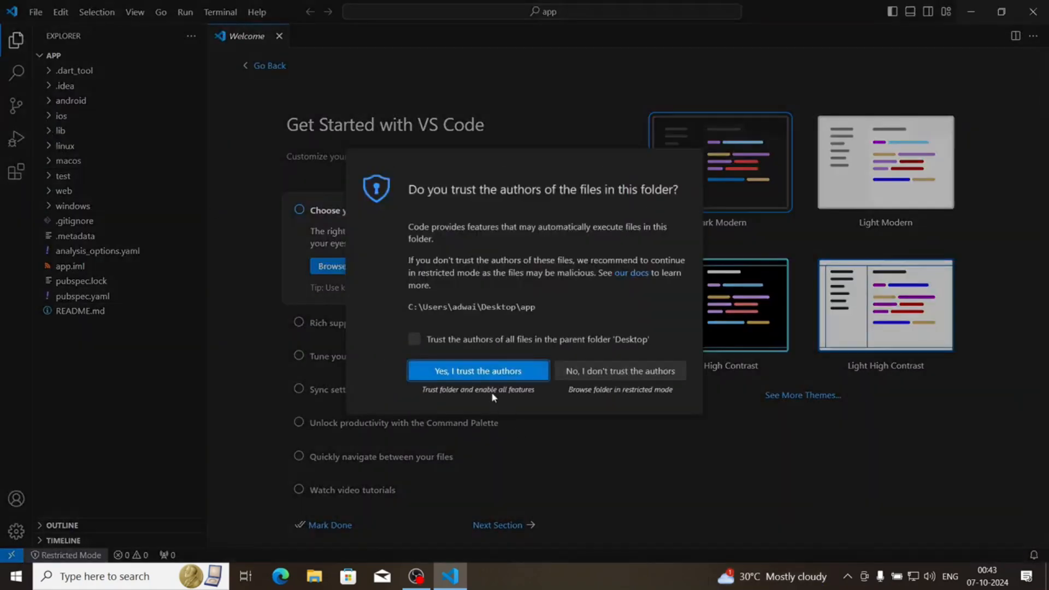
Trust the authors of all files in the parent folder Desktop and open main.dart from the lib folder
{"action": "left_click", "coordinate": [482, 341]}
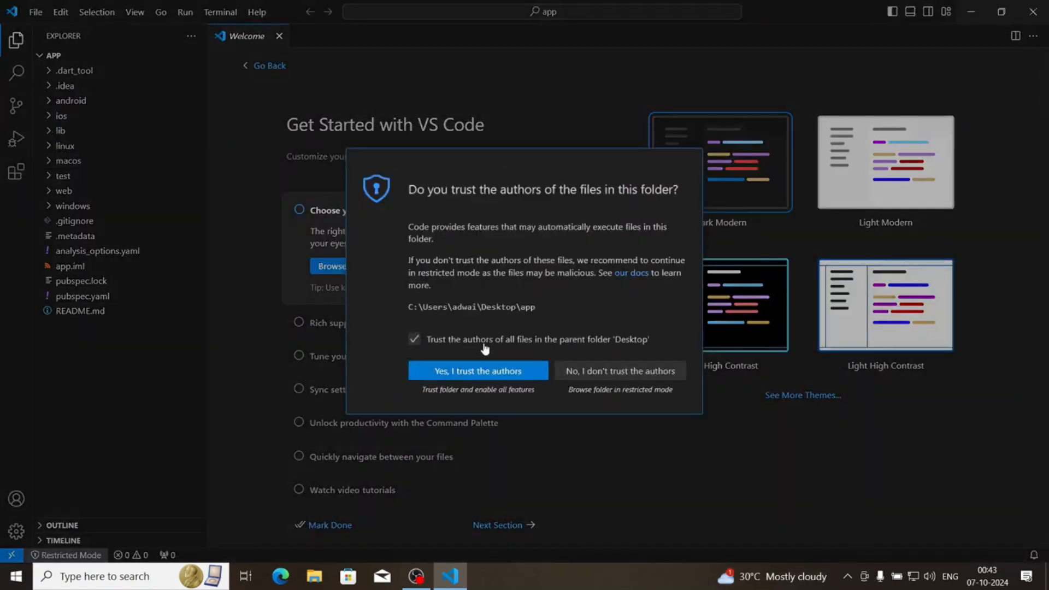
{"action": "left_click", "coordinate": [482, 376]}
{"action": "left_click", "coordinate": [52, 134]}
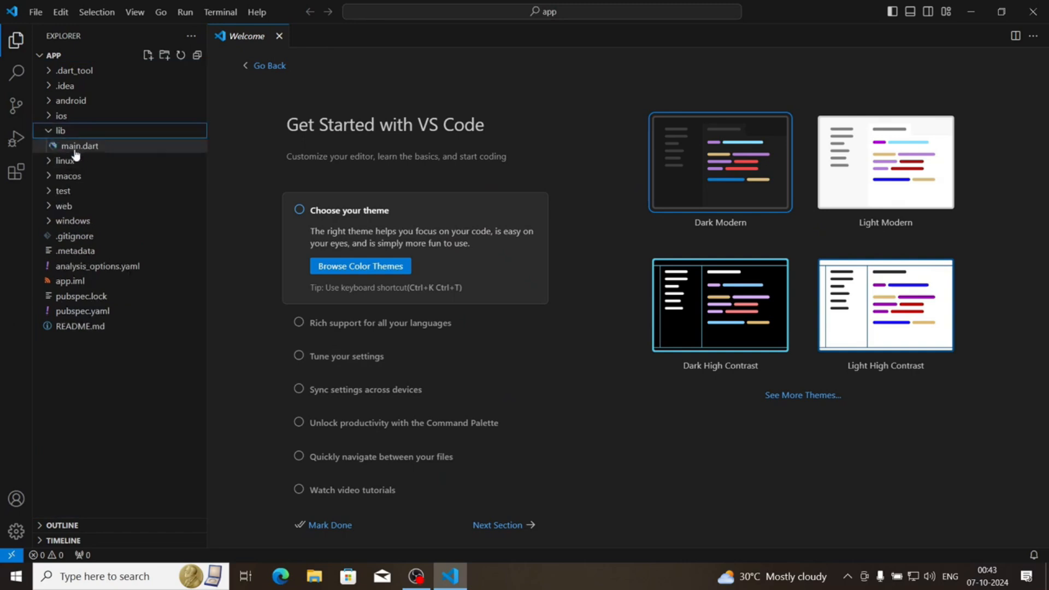
{"action": "left_click", "coordinate": [79, 151]}
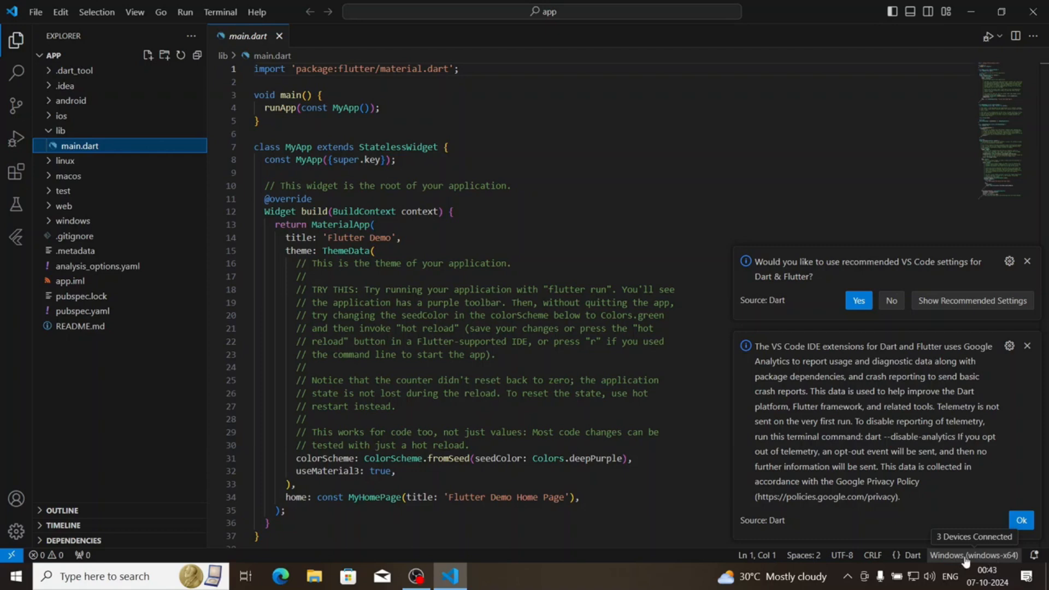
Dismiss the two Dart notifications and start the Medium Phone API 35 mobile emulator as the device to use
{"action": "left_click", "coordinate": [966, 557]}
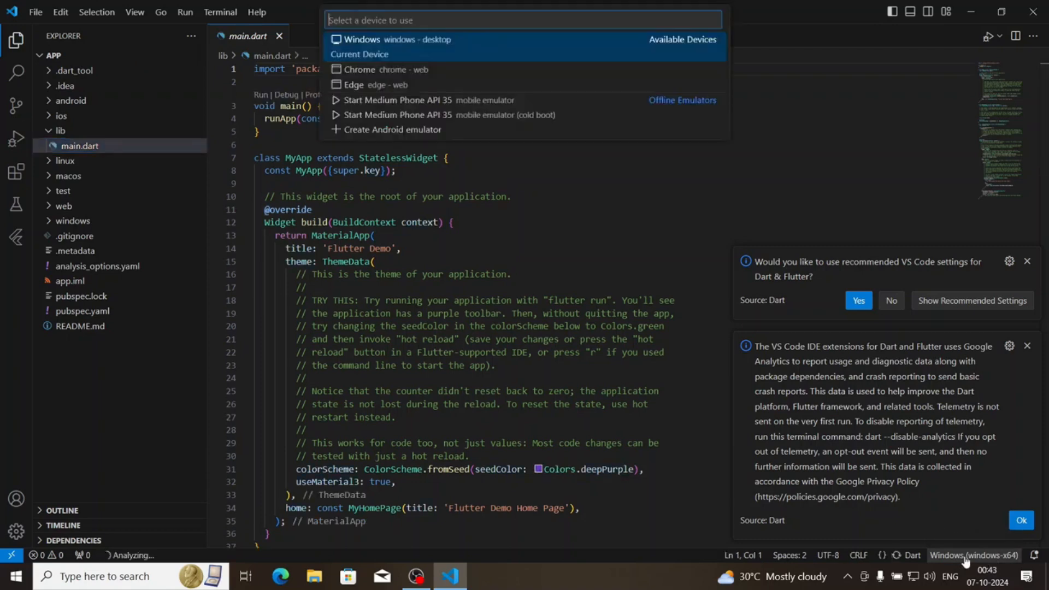
{"action": "left_click", "coordinate": [1027, 261]}
{"action": "left_click", "coordinate": [1027, 347]}
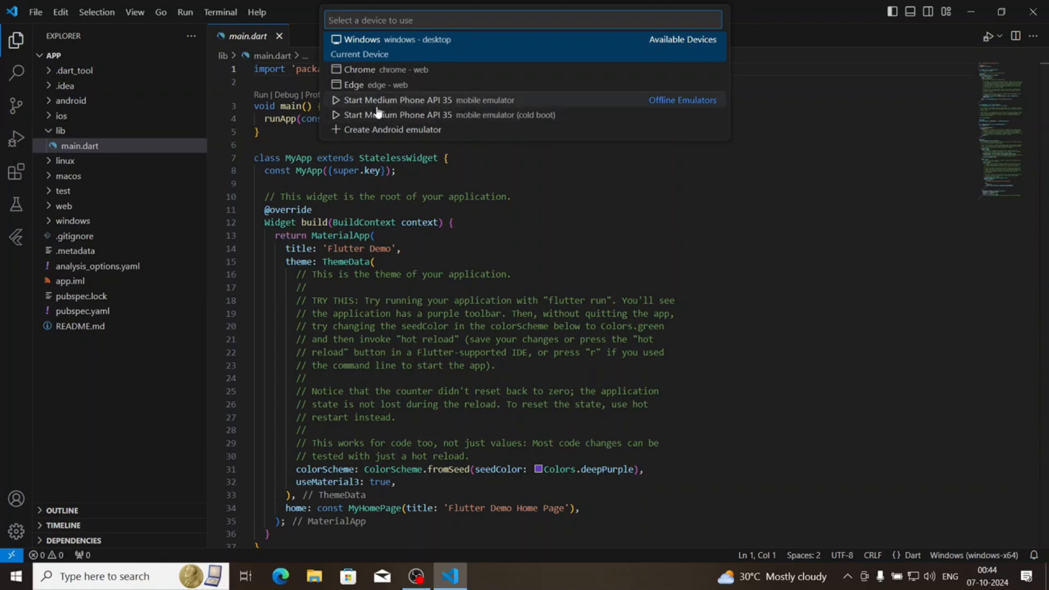
{"action": "left_click", "coordinate": [348, 100]}
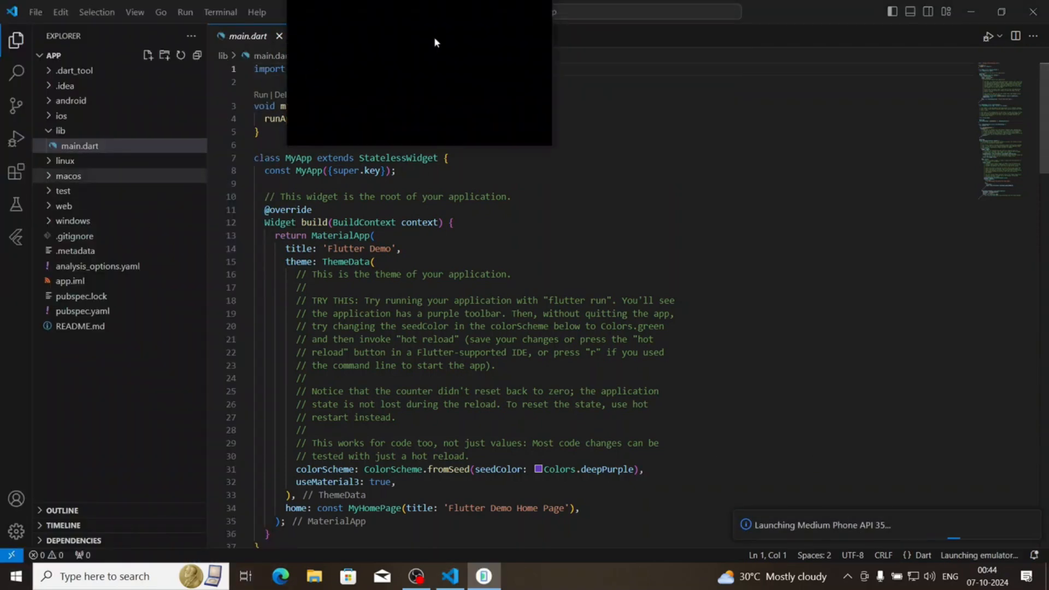
Bring the Android emulator window in front of the code editor and get it fully onto the screen
{"action": "left_click", "coordinate": [484, 576]}
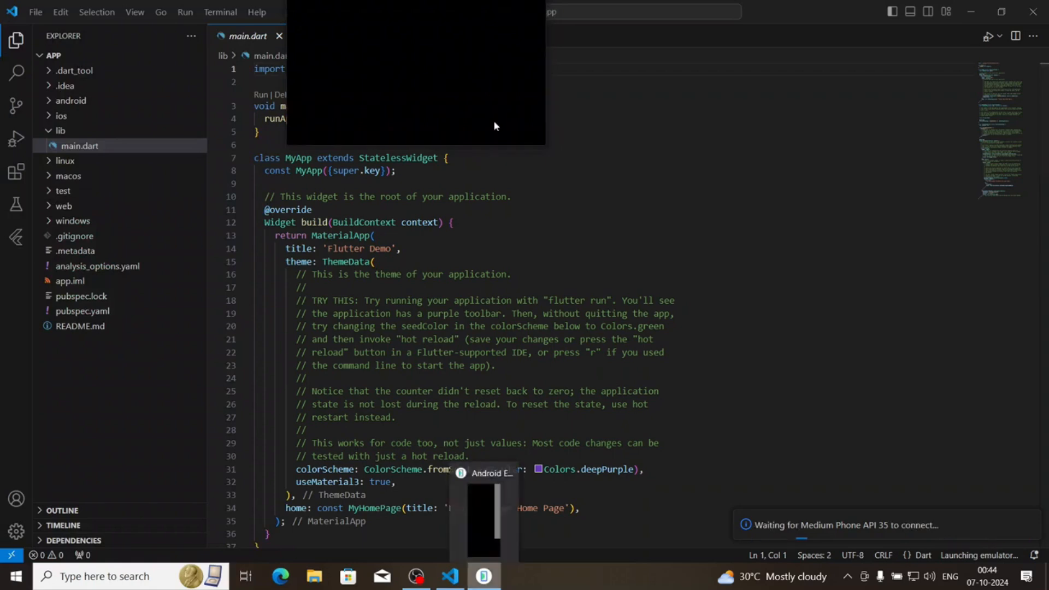
{"action": "left_click", "coordinate": [478, 524]}
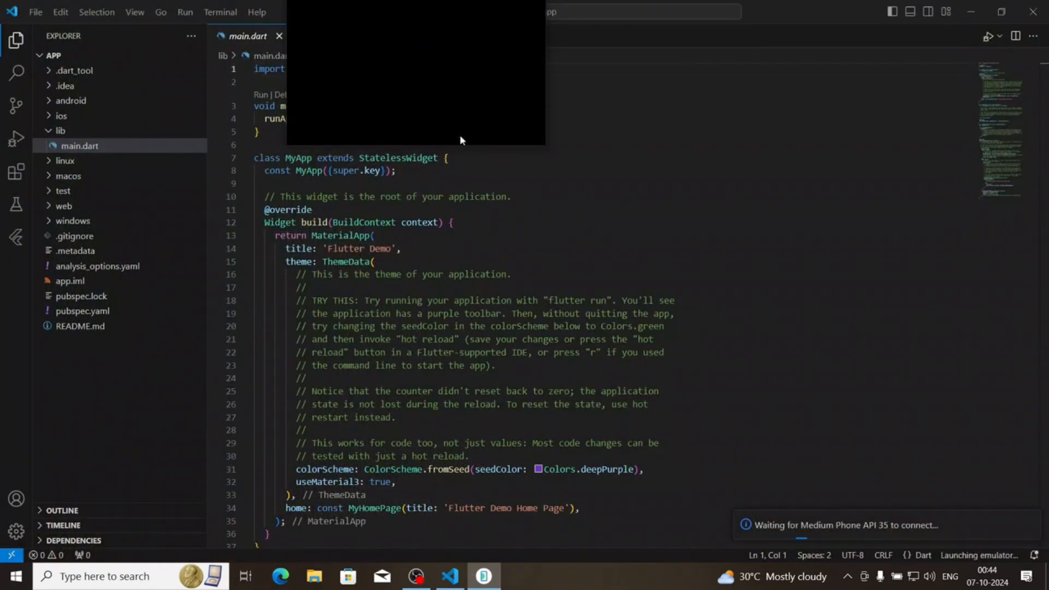
{"action": "left_click", "coordinate": [971, 11]}
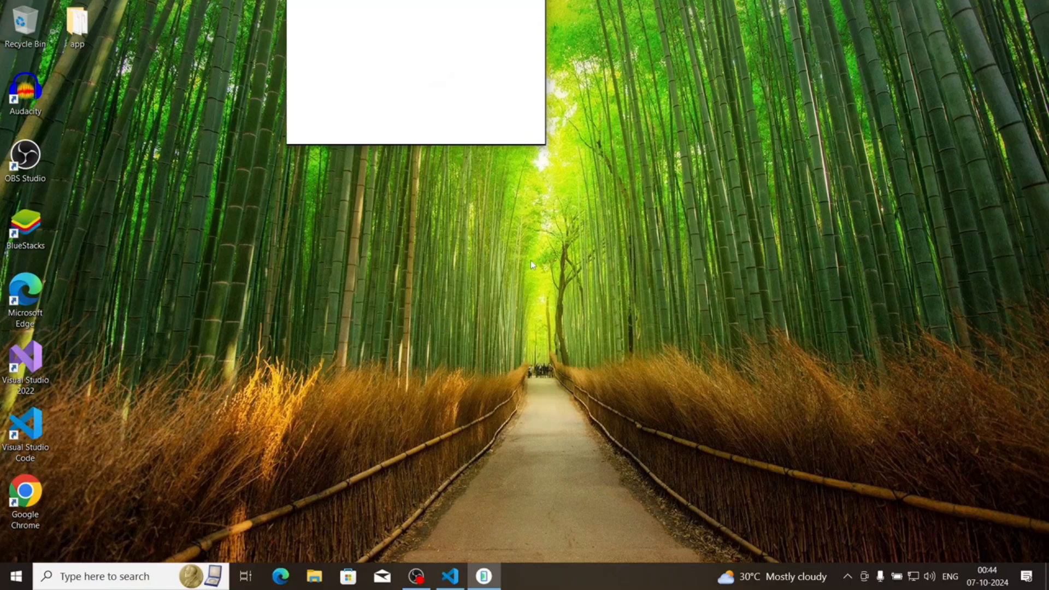
{"action": "left_click", "coordinate": [459, 582]}
{"action": "left_click", "coordinate": [484, 578]}
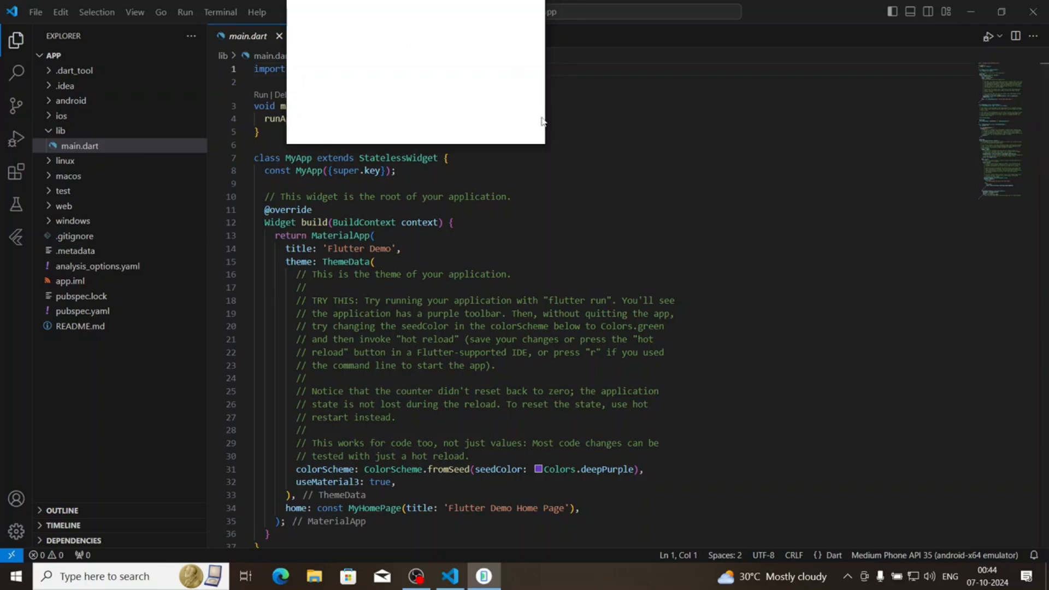
{"action": "left_click_drag", "start_coordinate": [546, 116], "coordinate": [545, 90]}
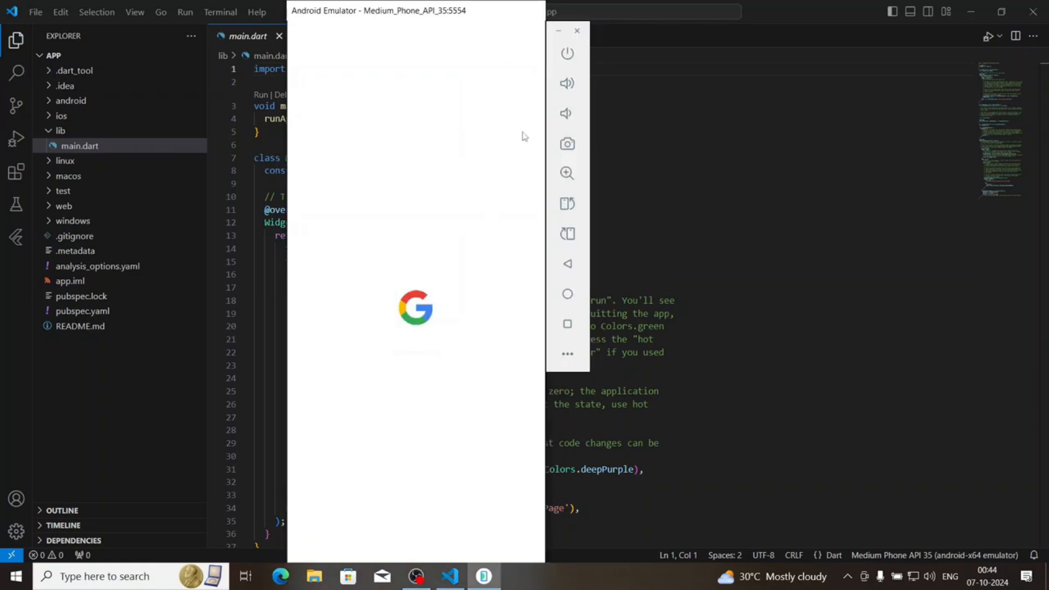
Move the Android emulator beside the main.dart code and scale its window down so the code stays readable
{"action": "left_click_drag", "start_coordinate": [397, 22], "coordinate": [782, 18]}
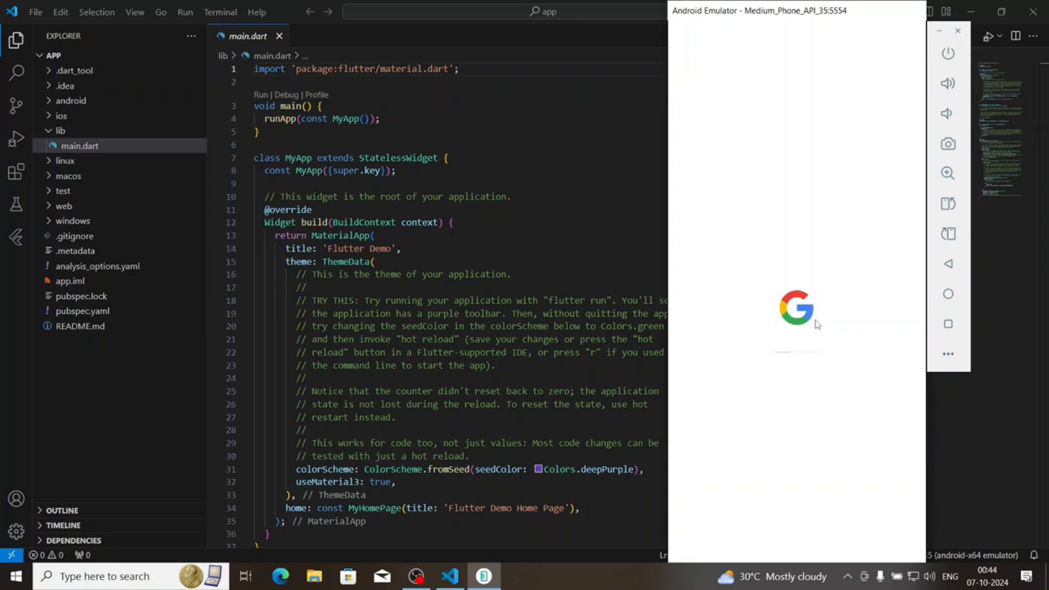
{"action": "left_click_drag", "start_coordinate": [789, 21], "coordinate": [727, 23]}
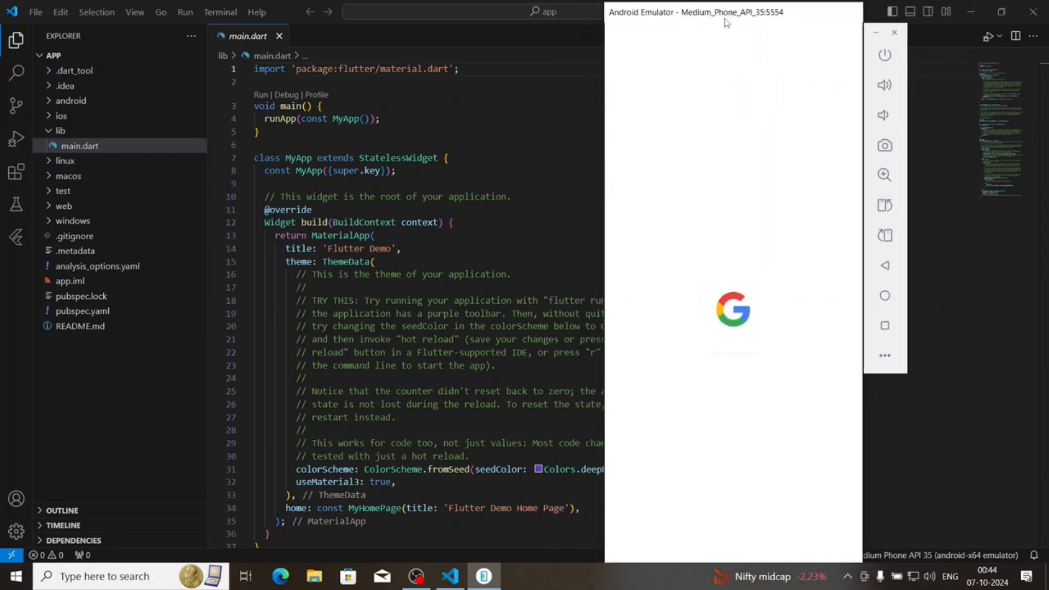
{"action": "left_click_drag", "start_coordinate": [606, 2], "coordinate": [765, 133]}
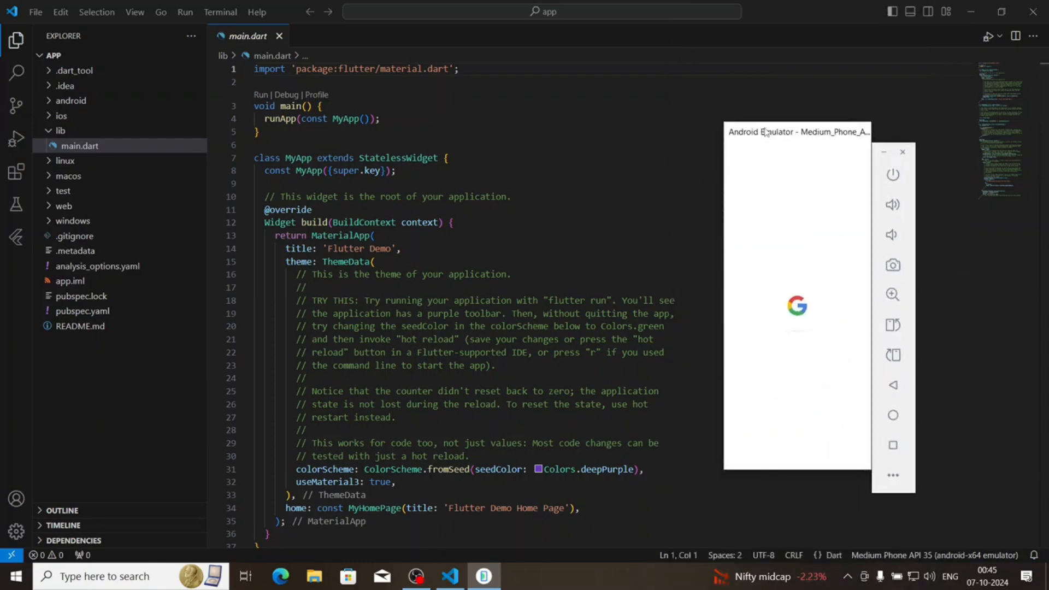
{"action": "left_click_drag", "start_coordinate": [764, 470], "coordinate": [744, 496]}
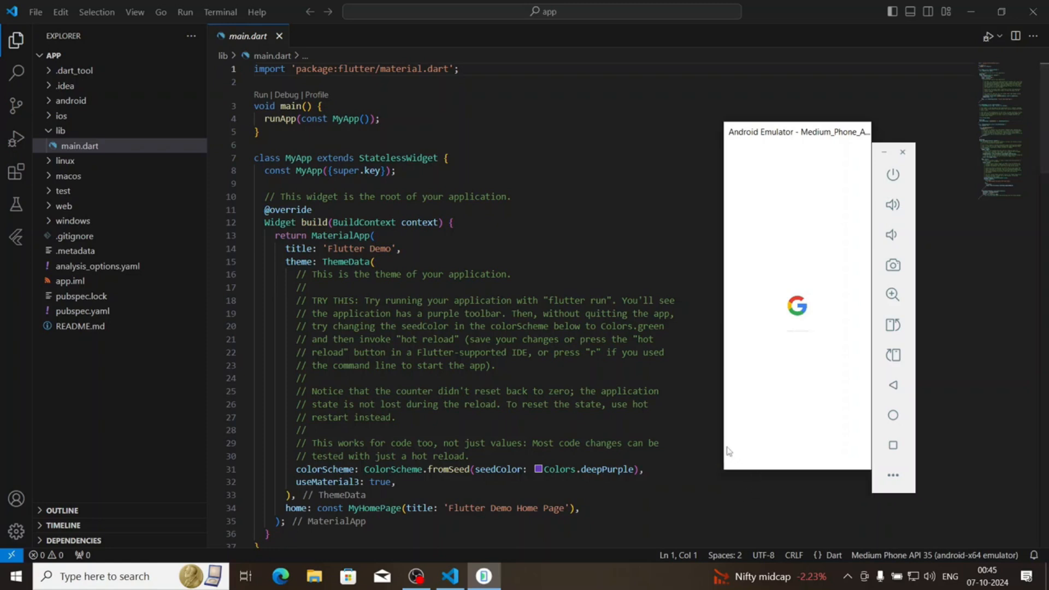
{"action": "left_click_drag", "start_coordinate": [781, 135], "coordinate": [855, 89]}
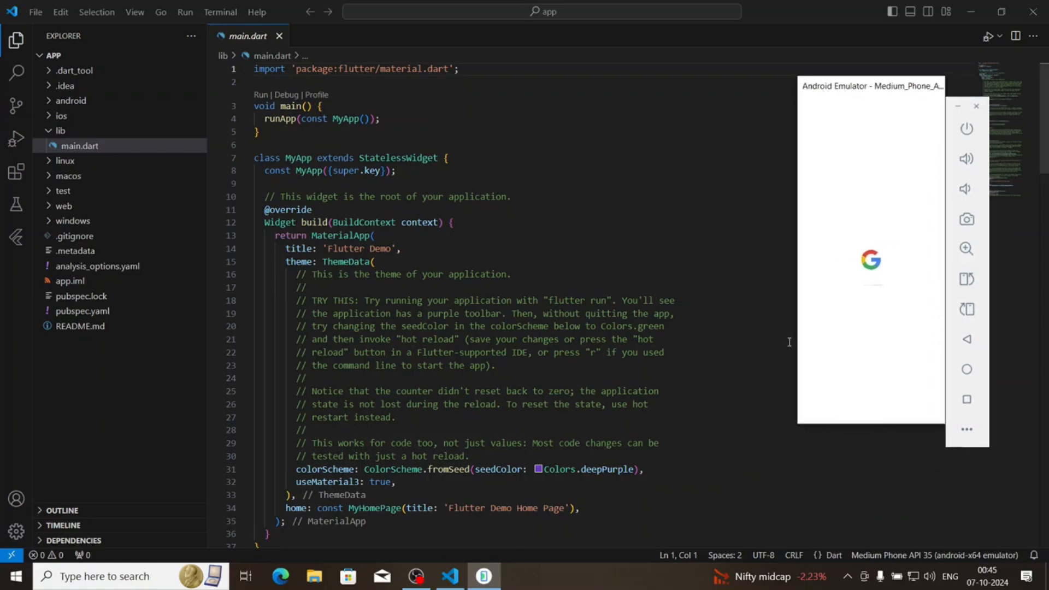
{"action": "left_click_drag", "start_coordinate": [797, 423], "coordinate": [693, 462]}
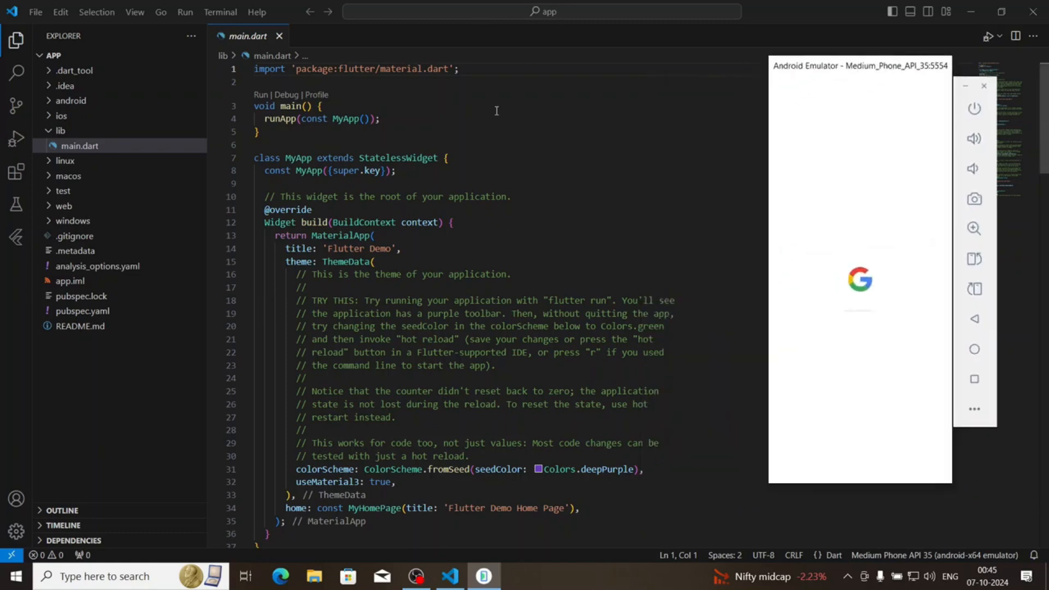
Check the available run and debug options without starting the app, and collapse the lib folder in the project tree
{"action": "left_click", "coordinate": [218, 12]}
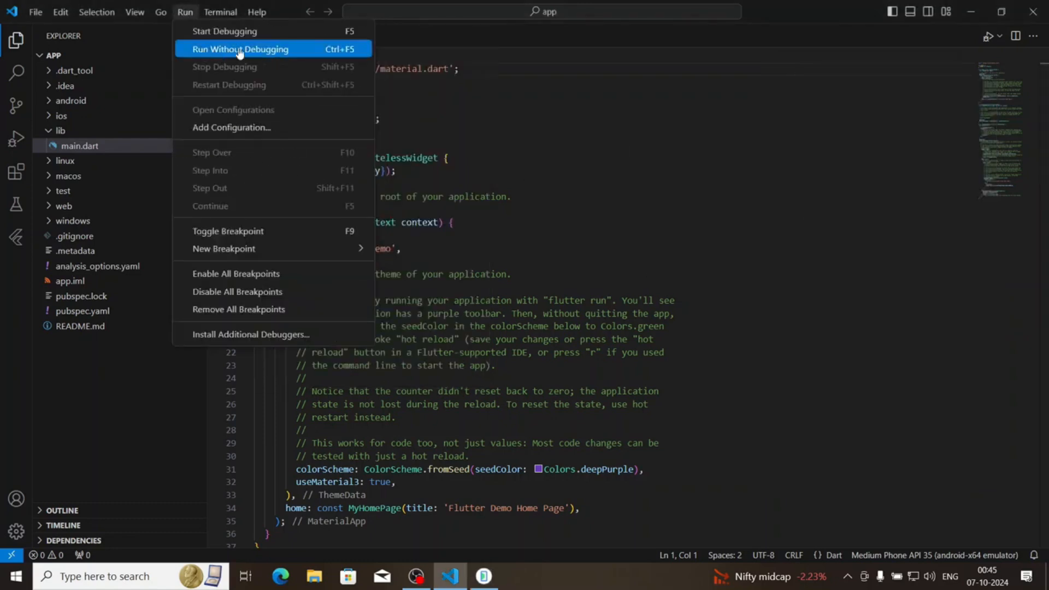
{"action": "left_click", "coordinate": [854, 235]}
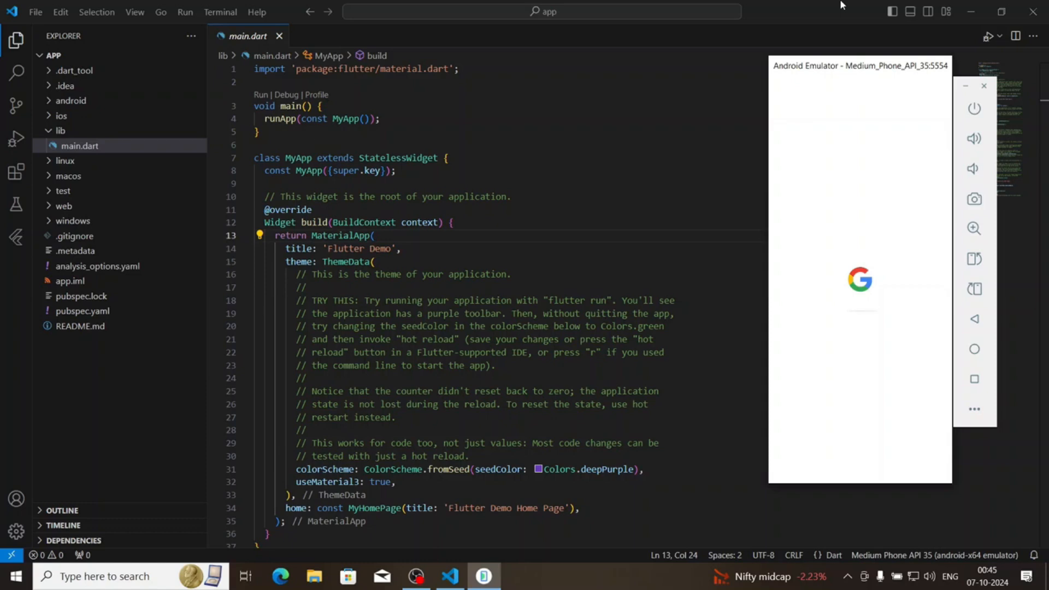
{"action": "left_click", "coordinate": [57, 131]}
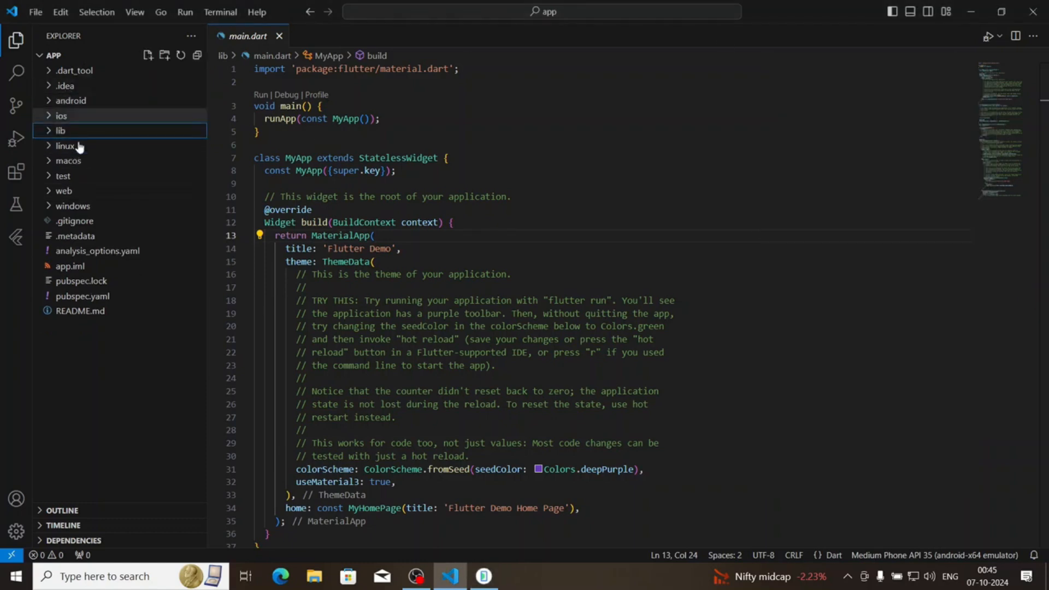